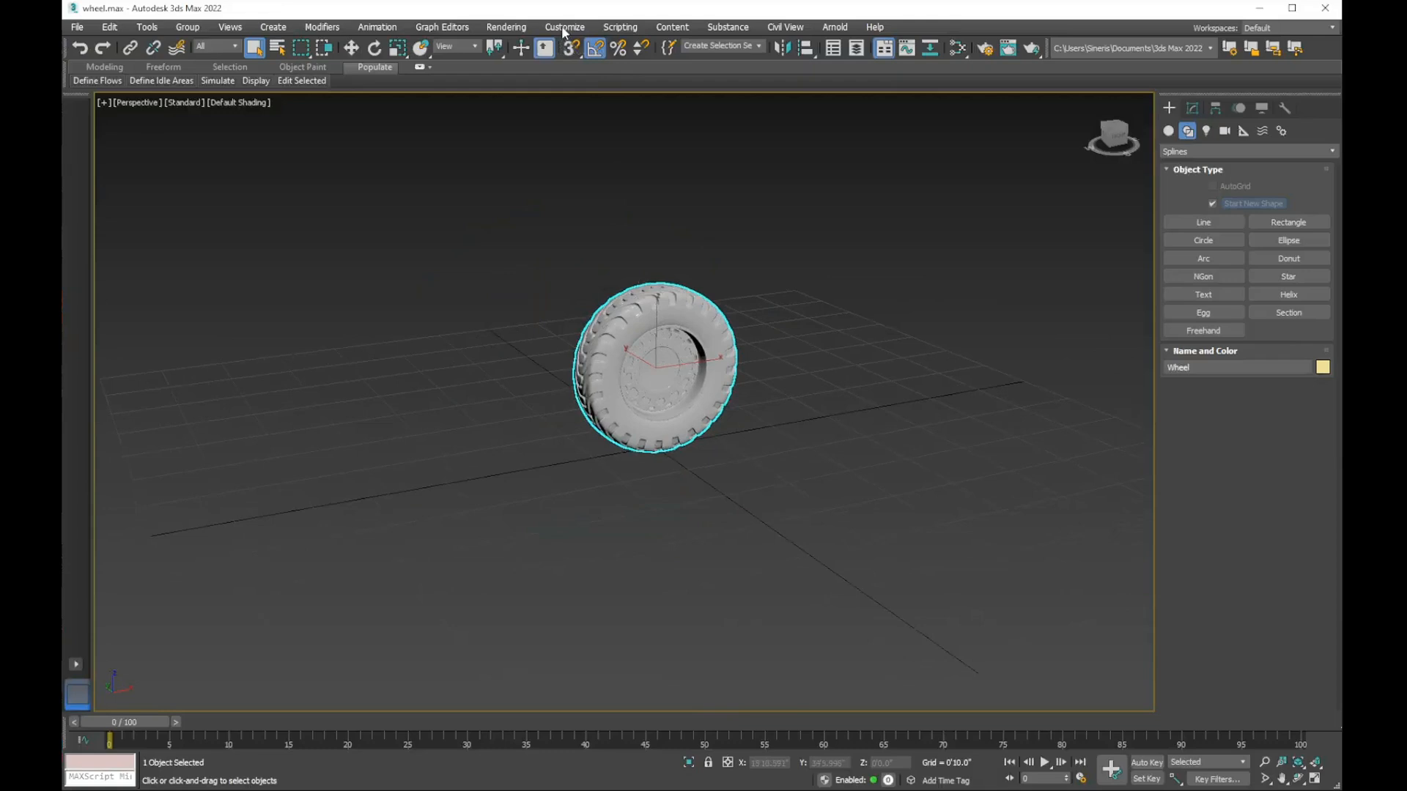
Check the display unit scale in the Units Setup and accept it
left_click(564, 28)
left_click(582, 269)
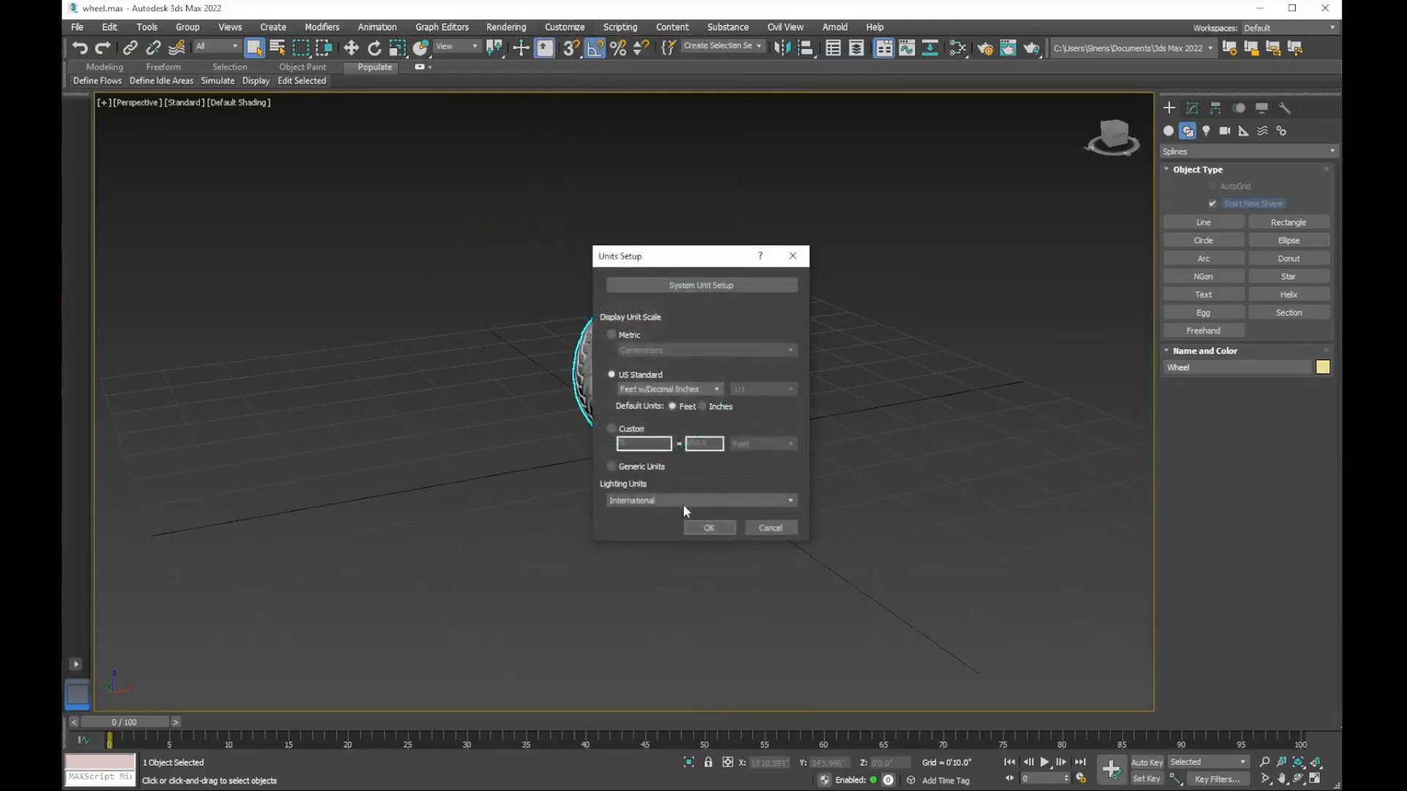
left_click(708, 528)
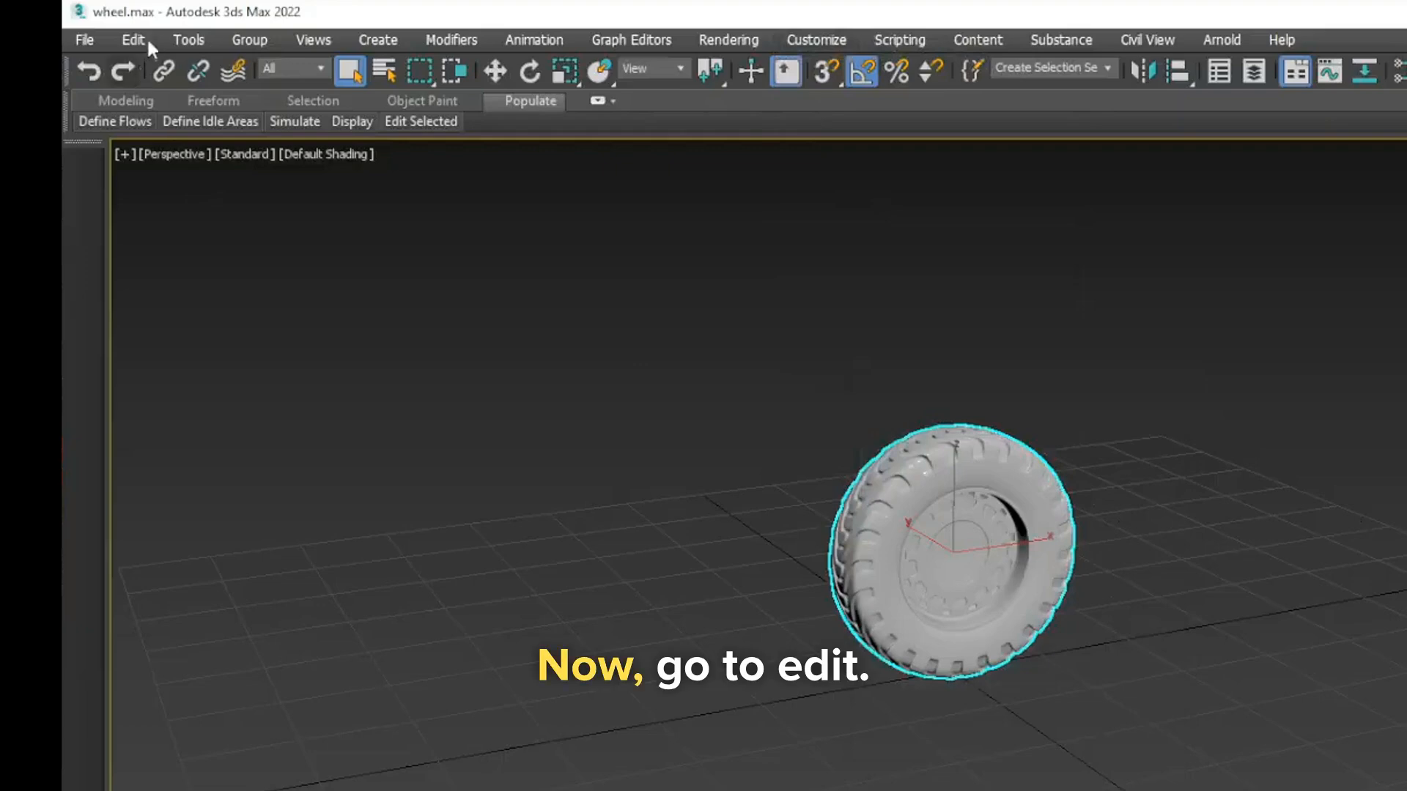
Check the wheel's X, Y and Z dimensions with the Transform Toolbox, and close the size and toolbox windows
left_click(147, 42)
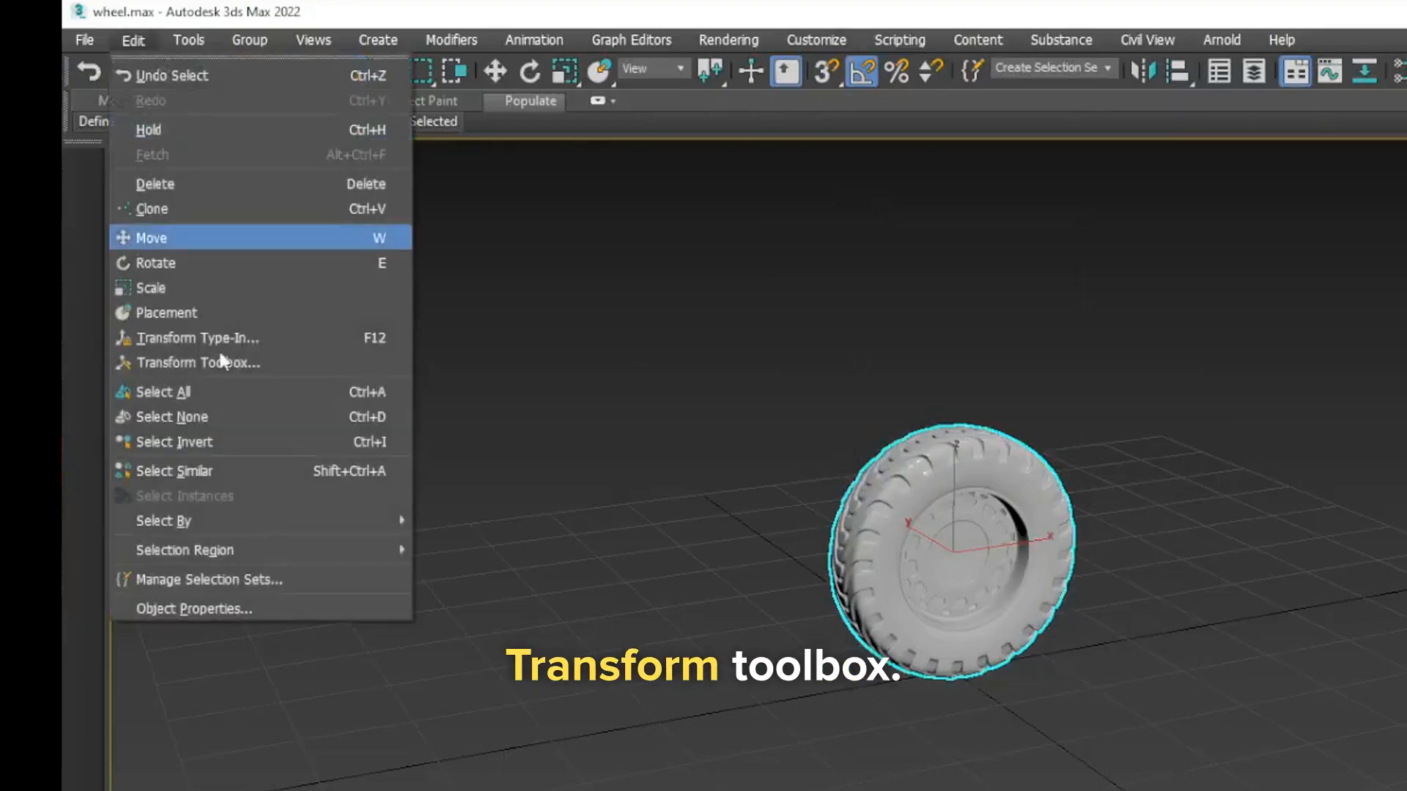
left_click(258, 359)
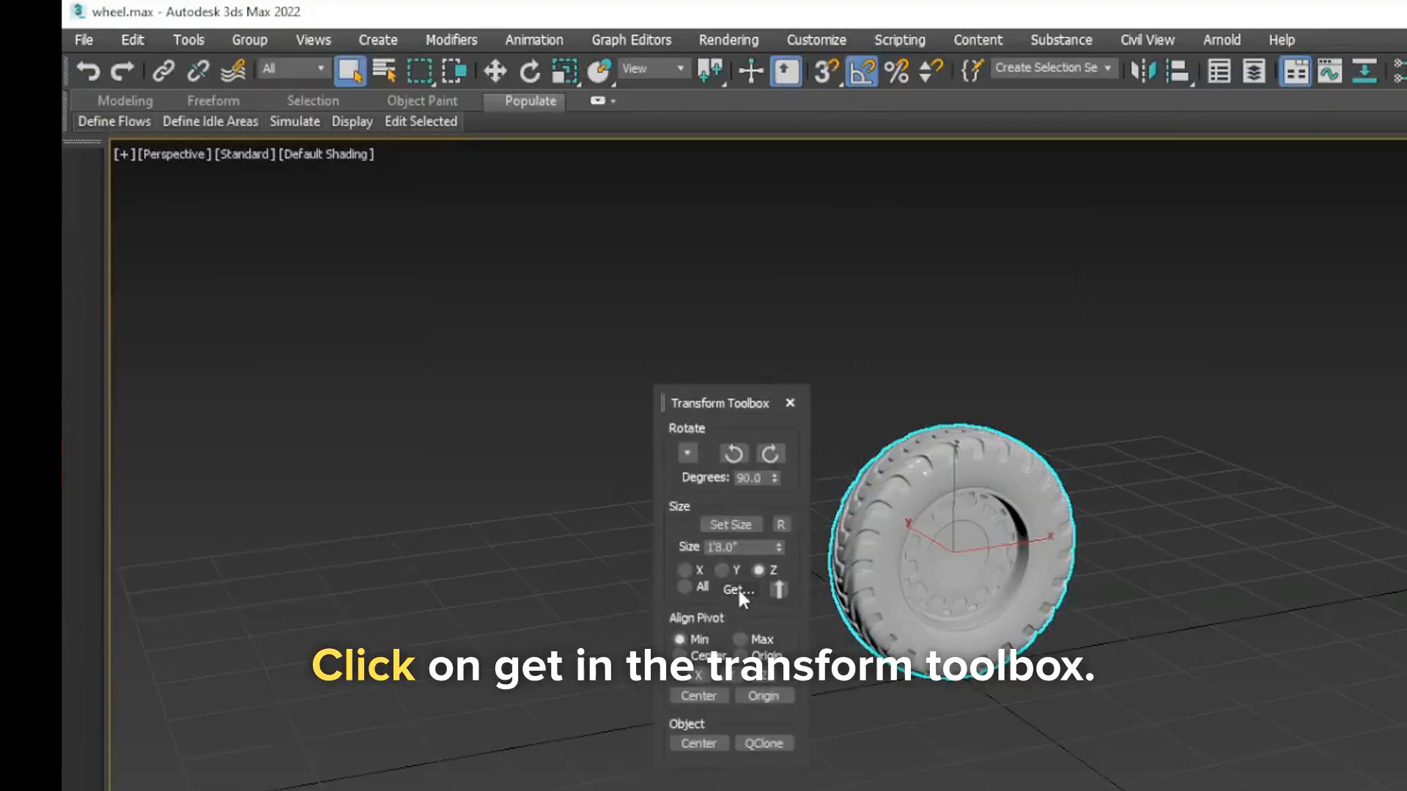
left_click(740, 589)
left_click_drag(421, 401, 864, 277)
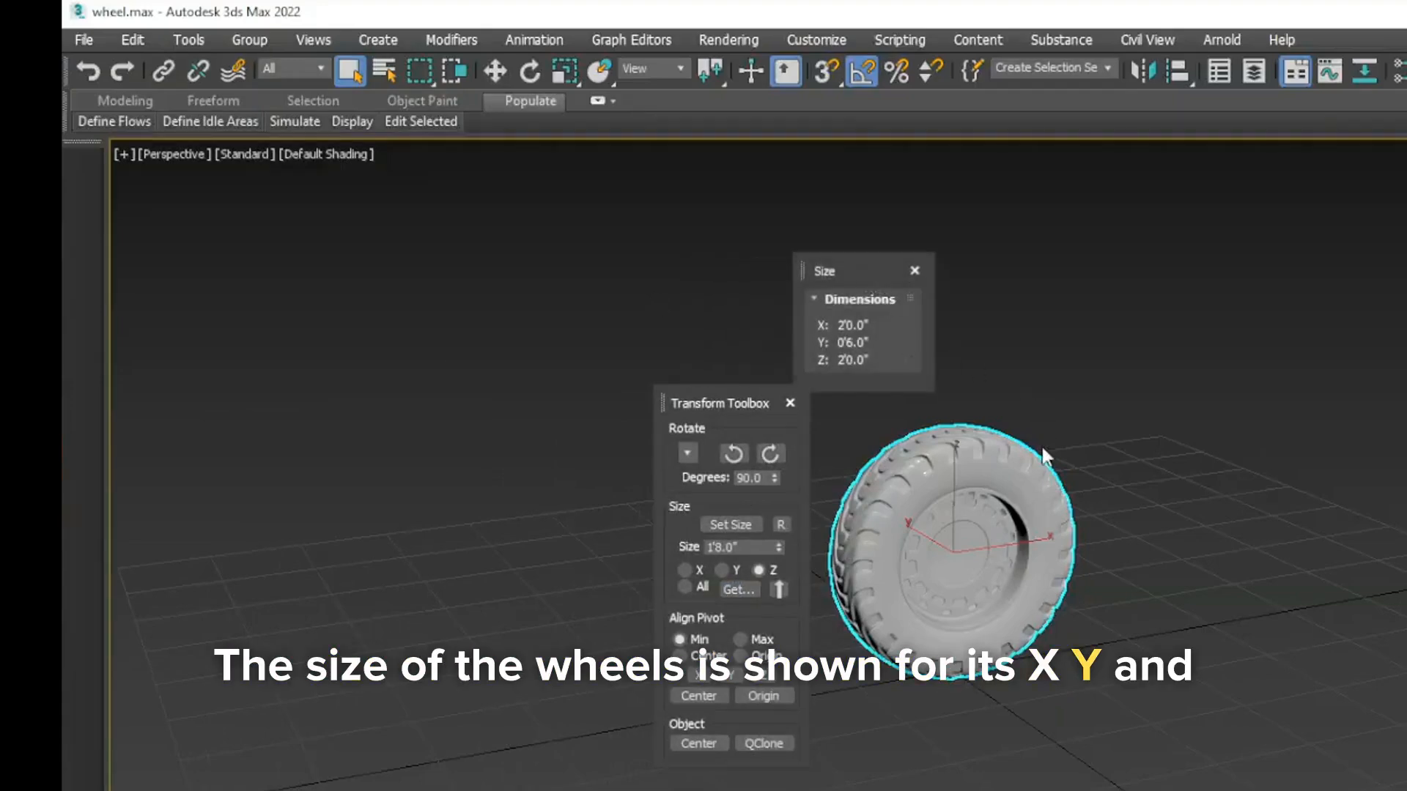
left_click(497, 71)
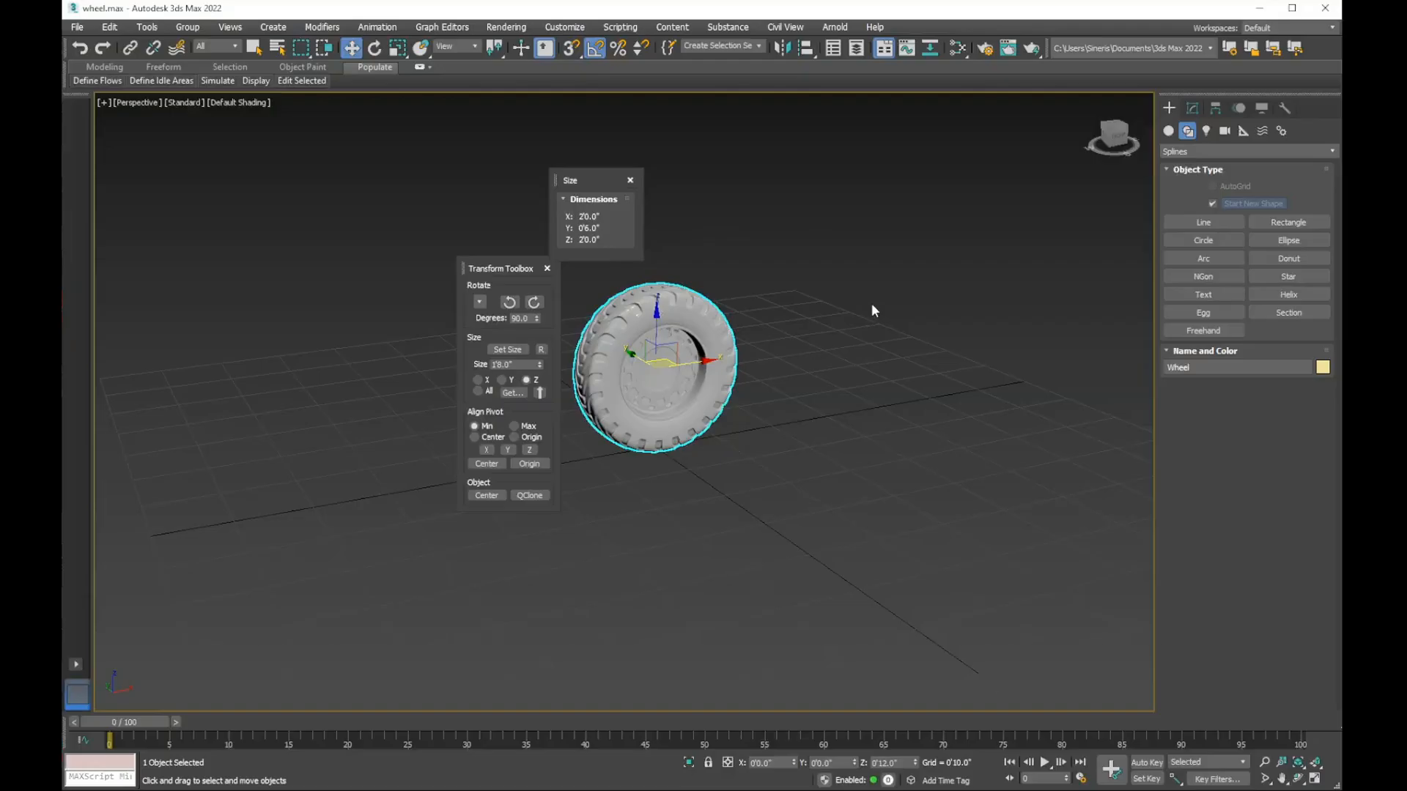
left_click(631, 180)
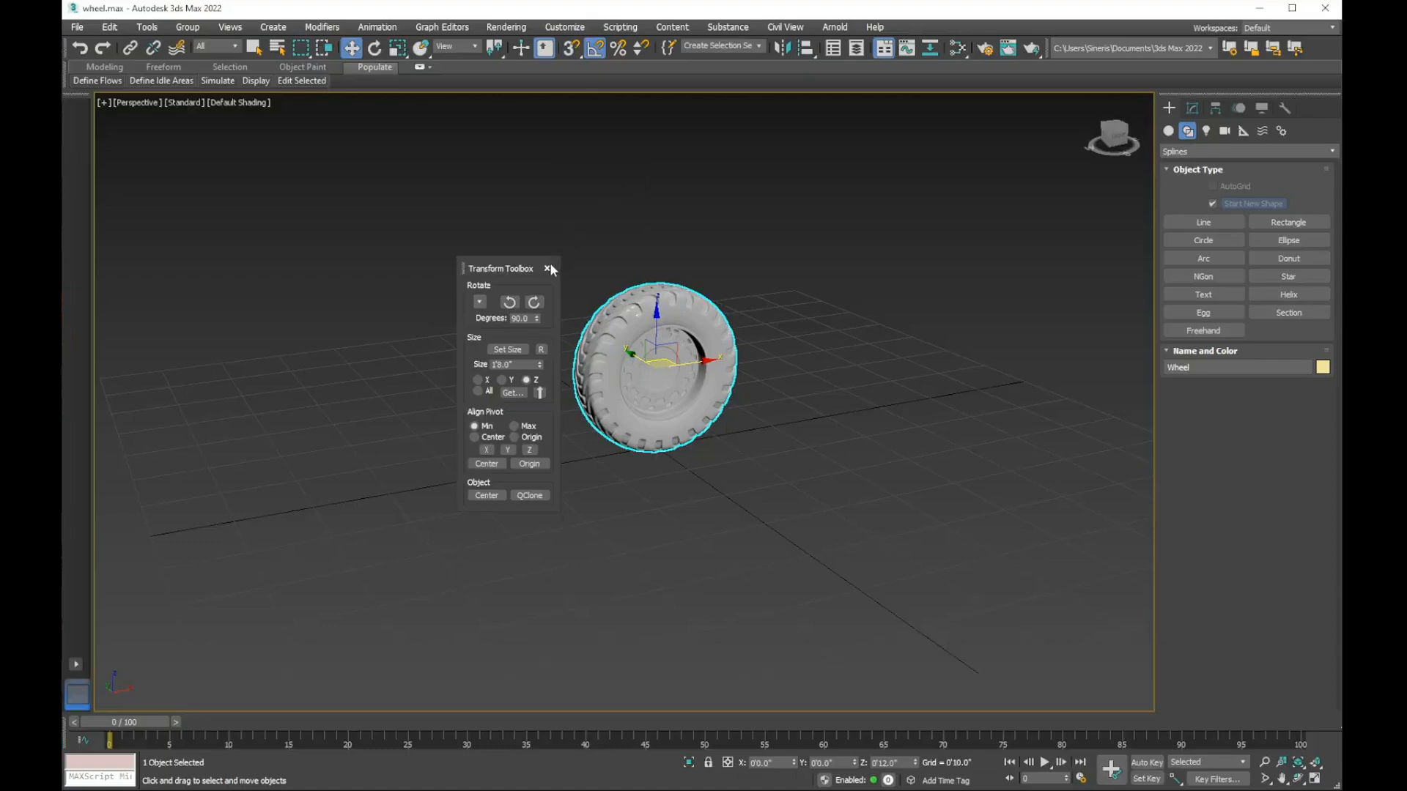
left_click(548, 269)
Configure the time display as MM:SS:TICKS and set the animation's end time to 10 seconds
scroll(757, 450, "down", 2)
middle_click_drag(757, 449, 701, 474)
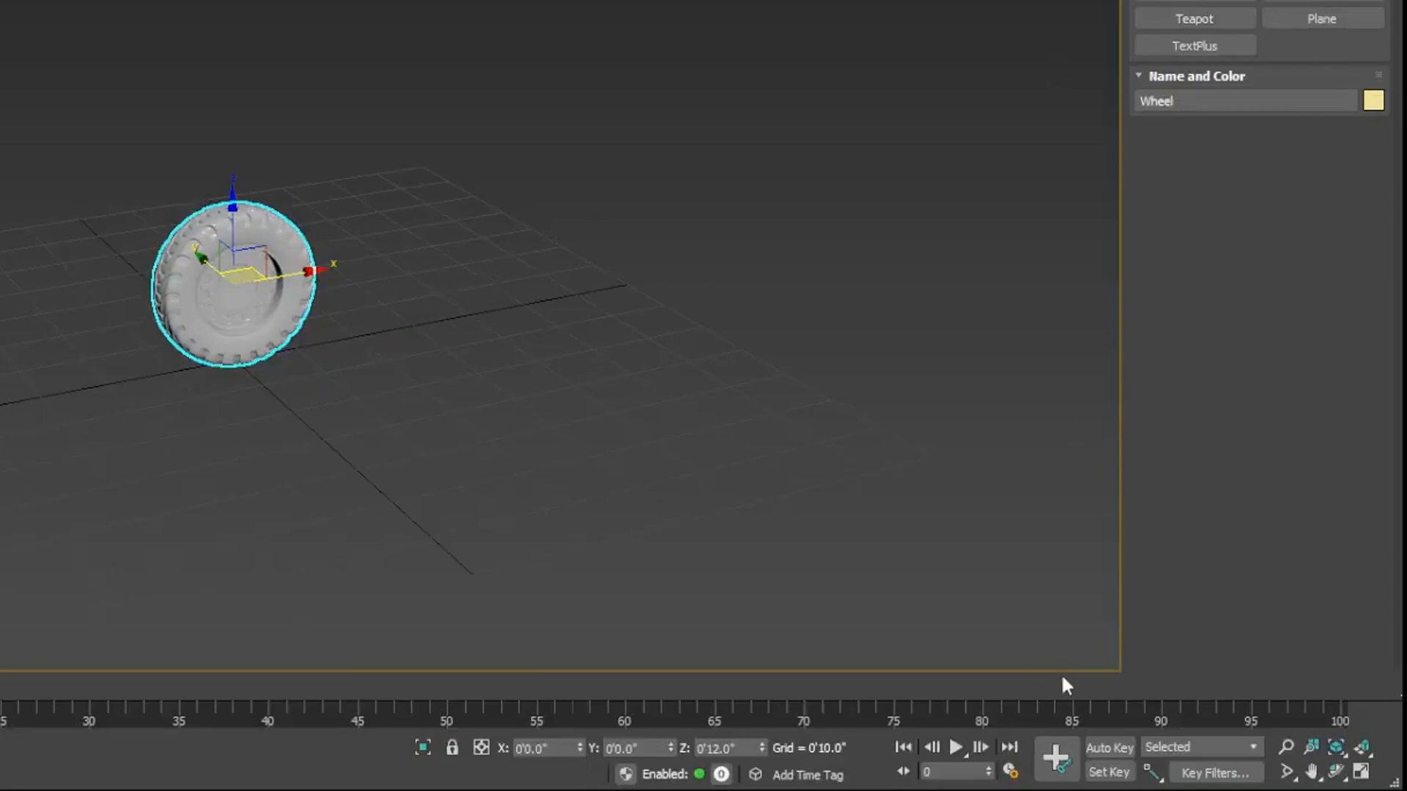
left_click(1010, 769)
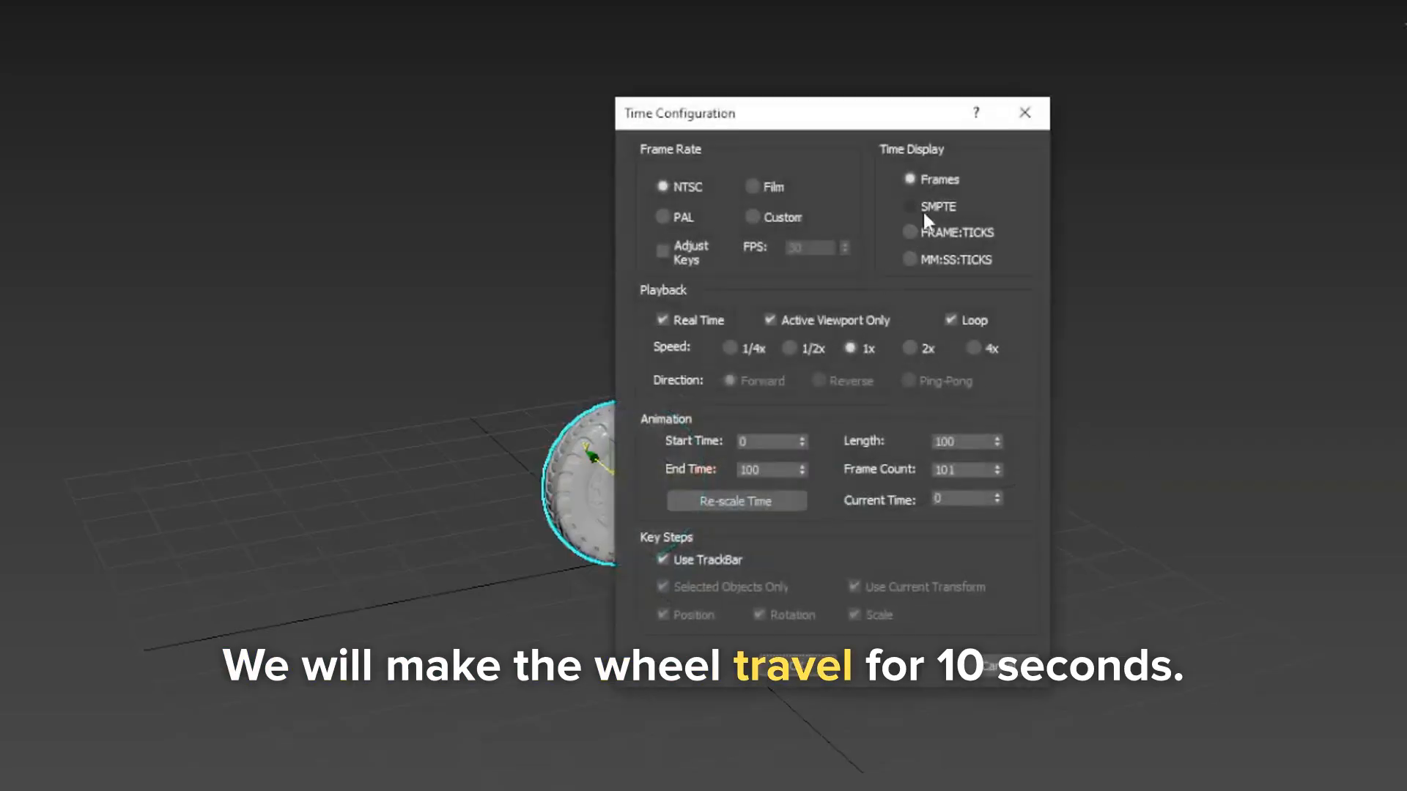
left_click(912, 258)
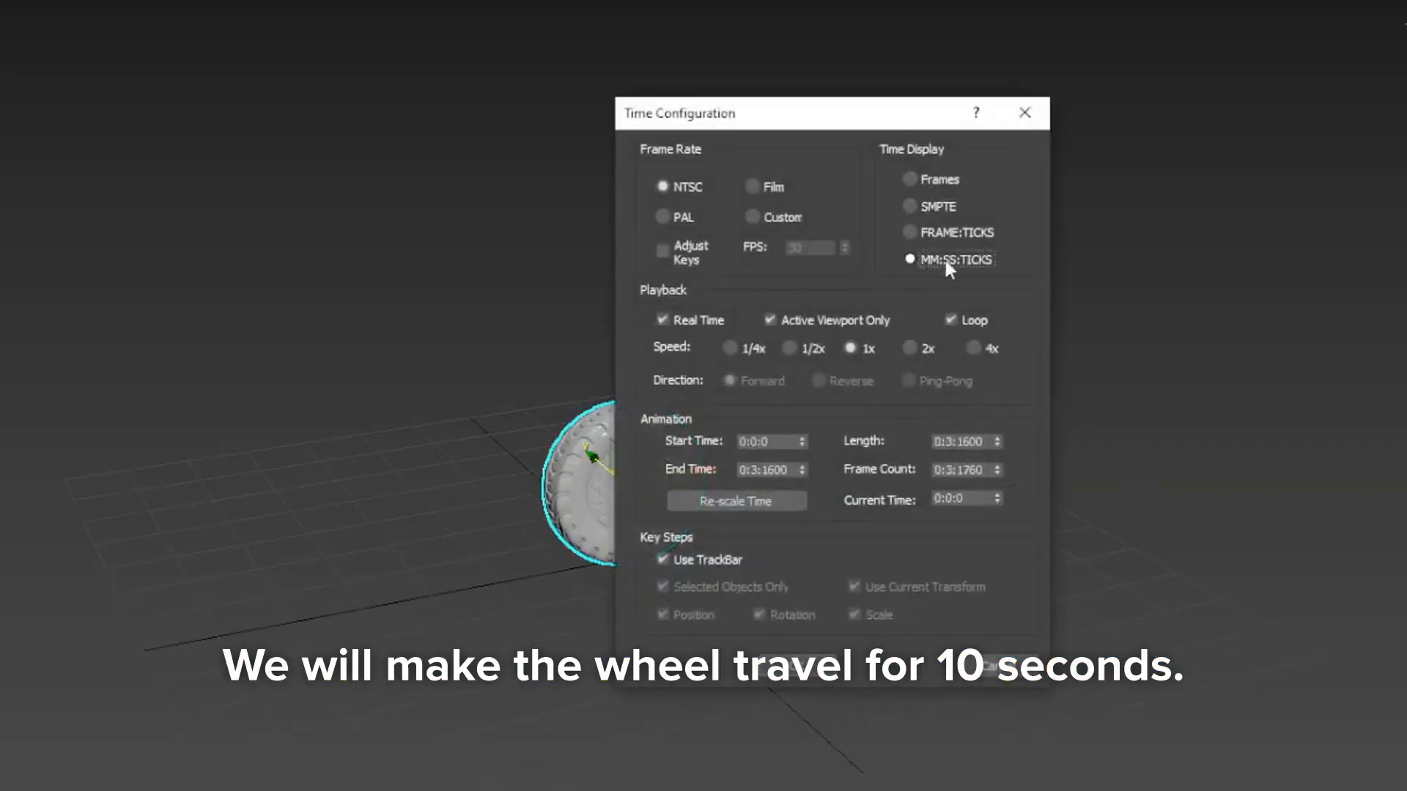
left_click(753, 469)
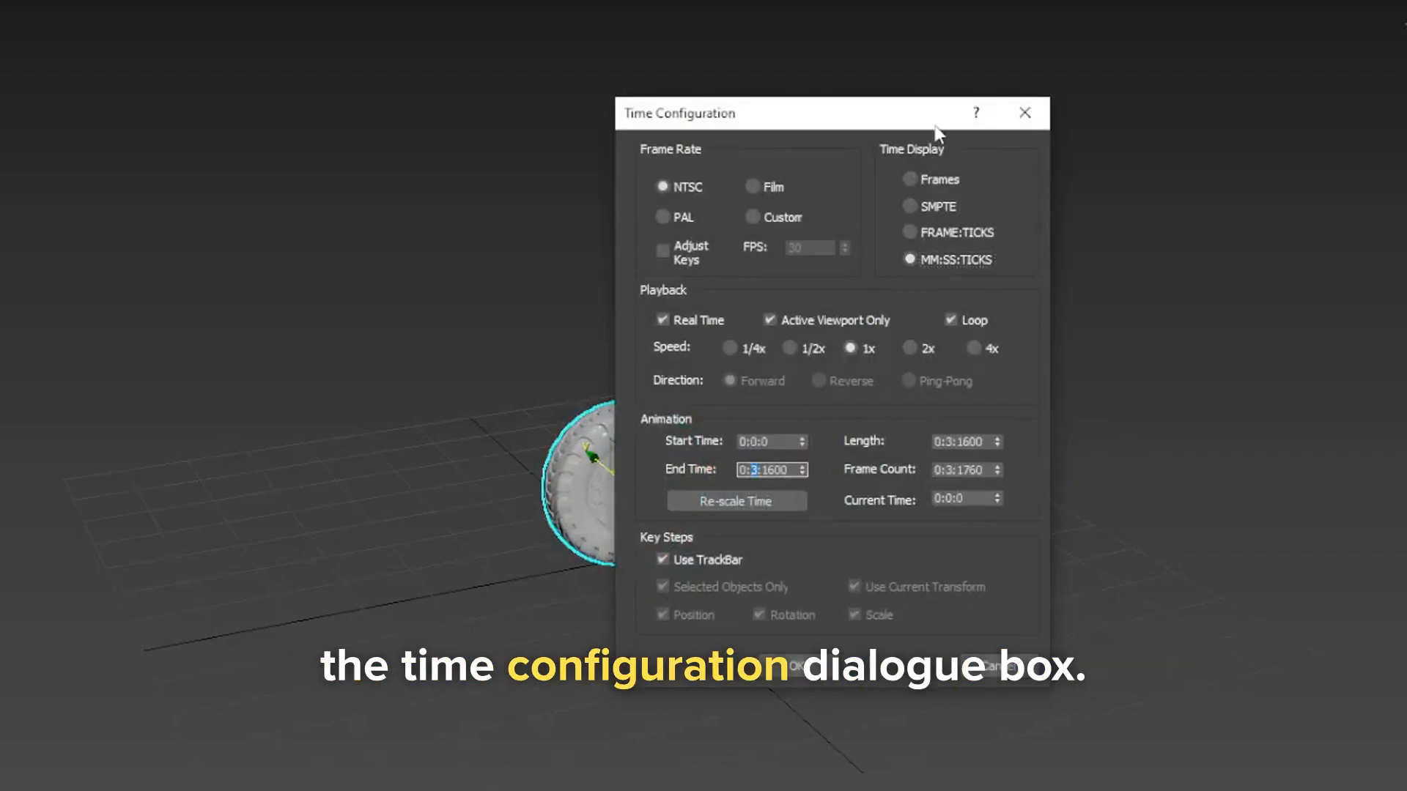
type("10")
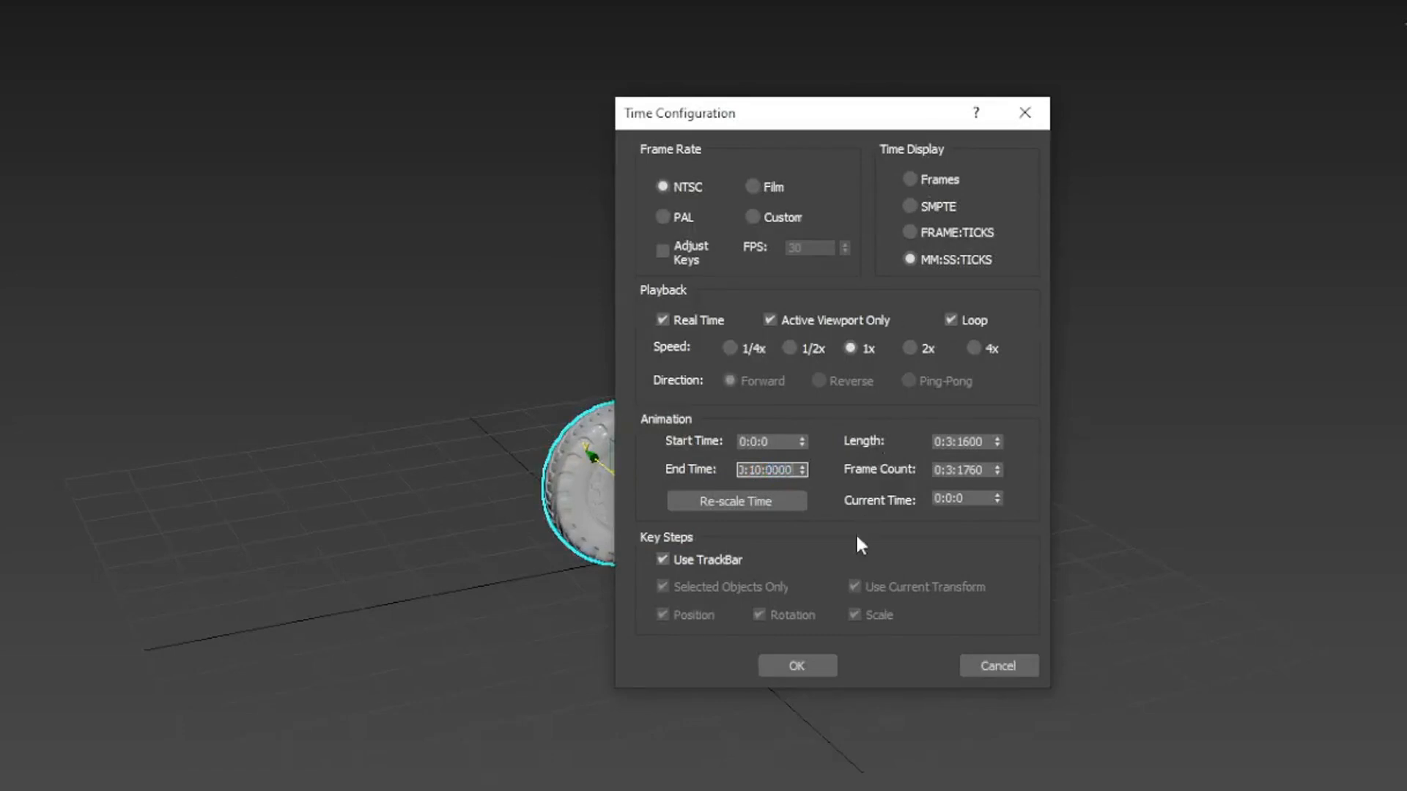
left_click(795, 664)
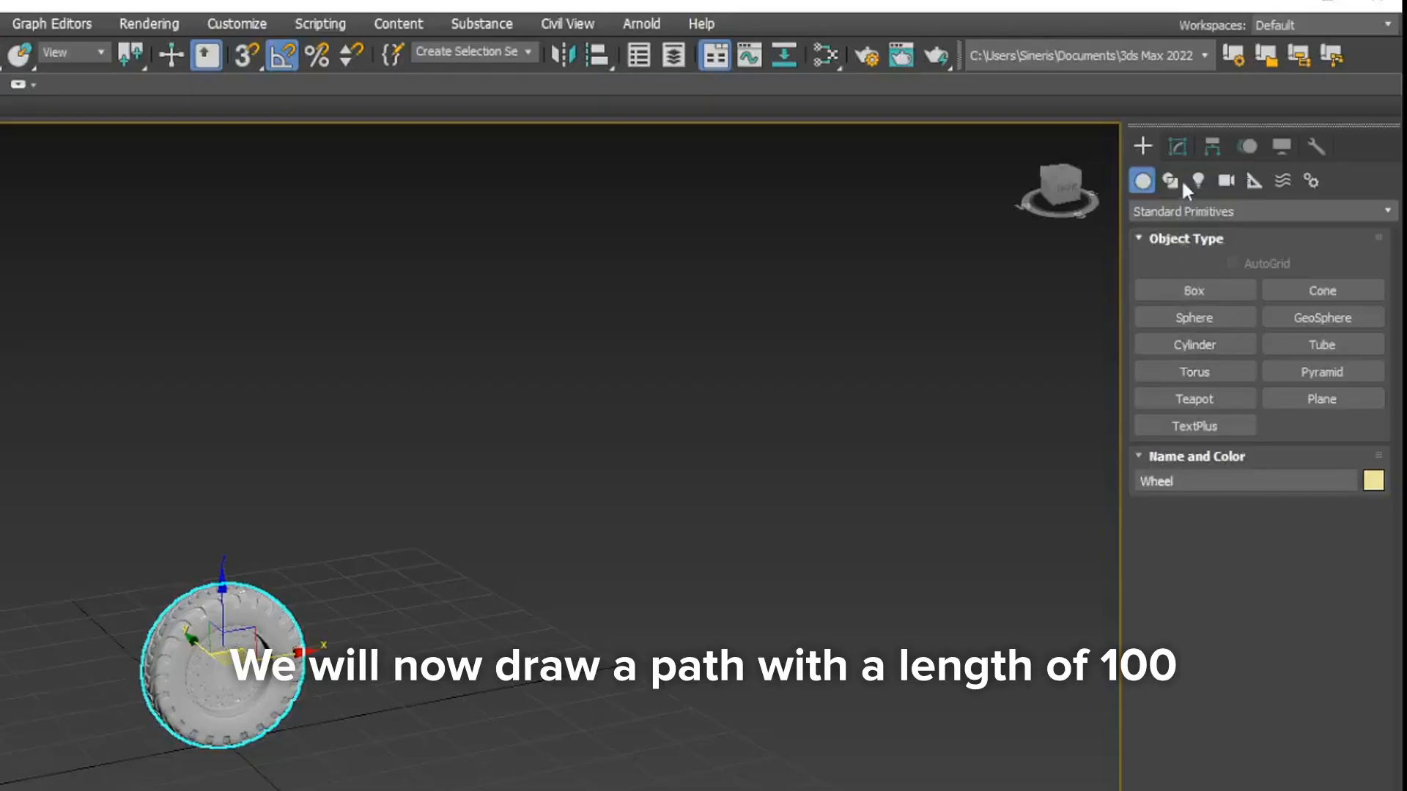
Start the Line spline tool and switch the Perspective viewport to the Top view
left_click(1171, 180)
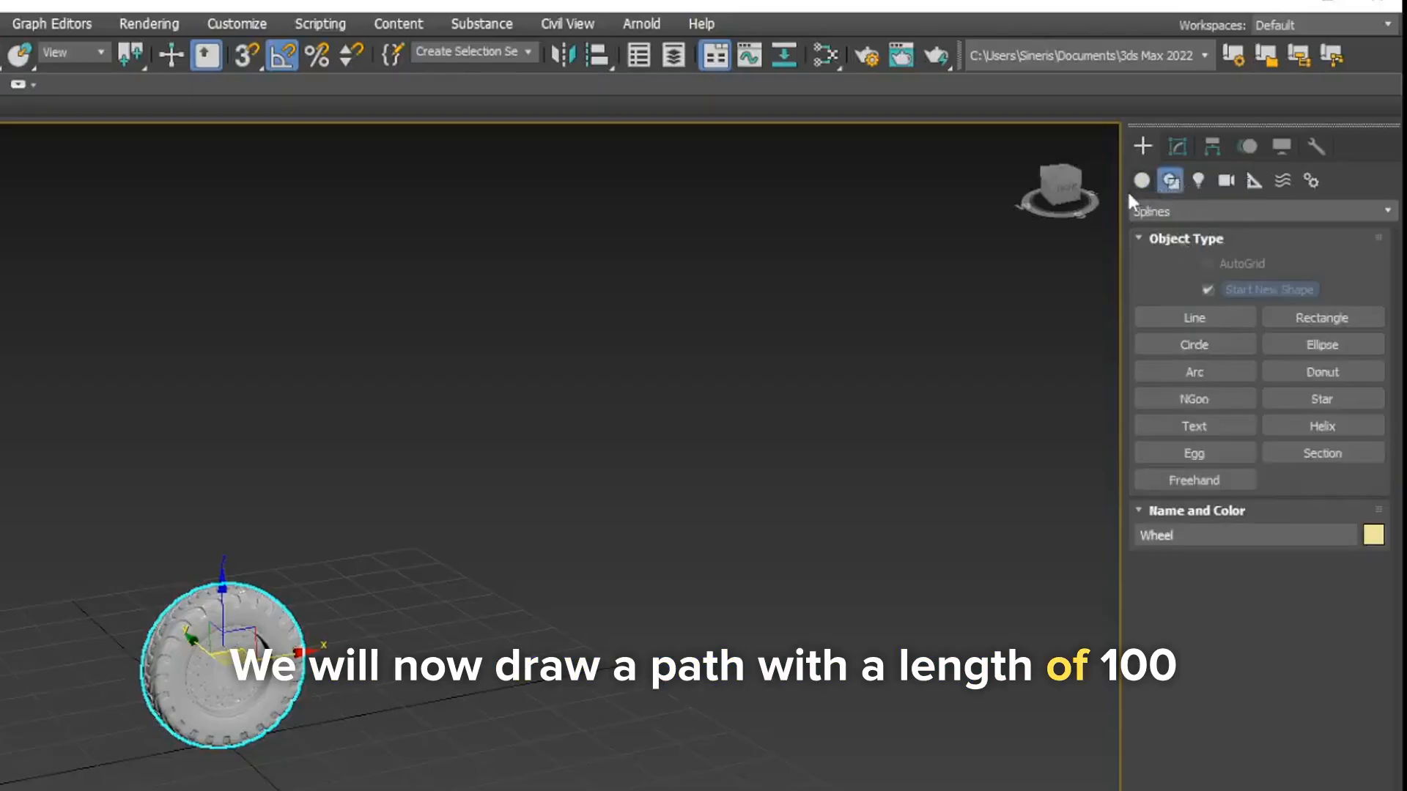
left_click(1147, 317)
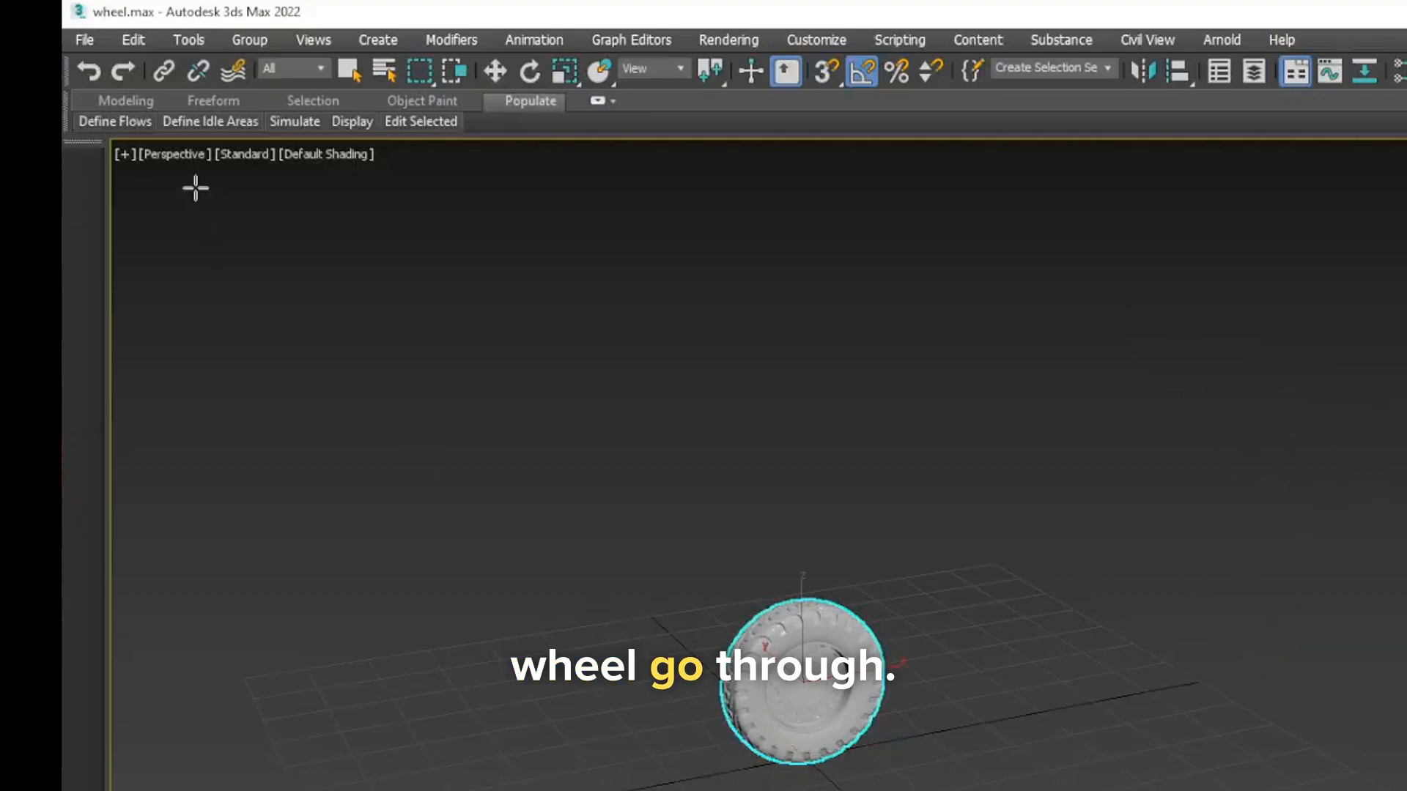
left_click(169, 153)
left_click(192, 288)
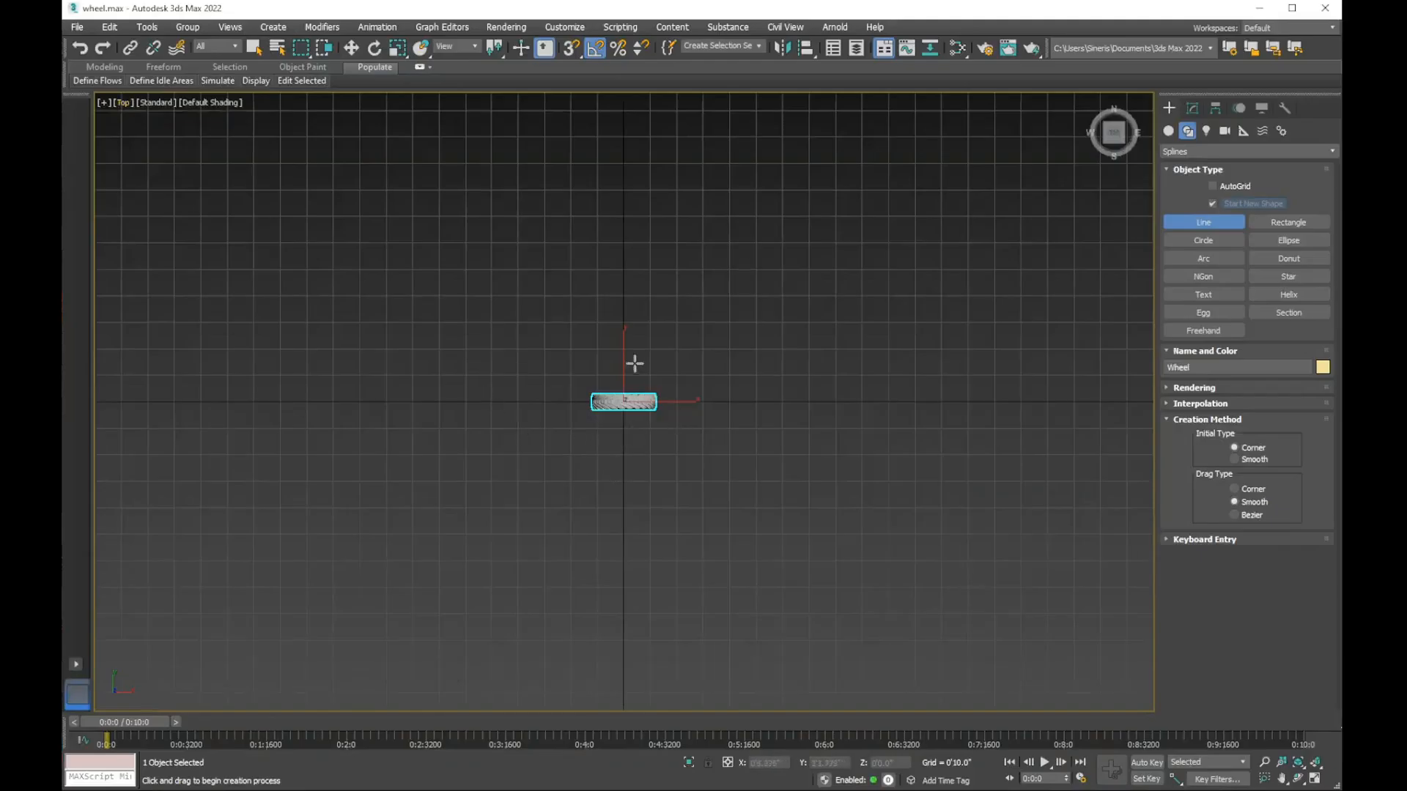
Try a path of straight segments beyond the wheel, look through its modifier parameters for a length setting, and delete it
left_click(623, 359)
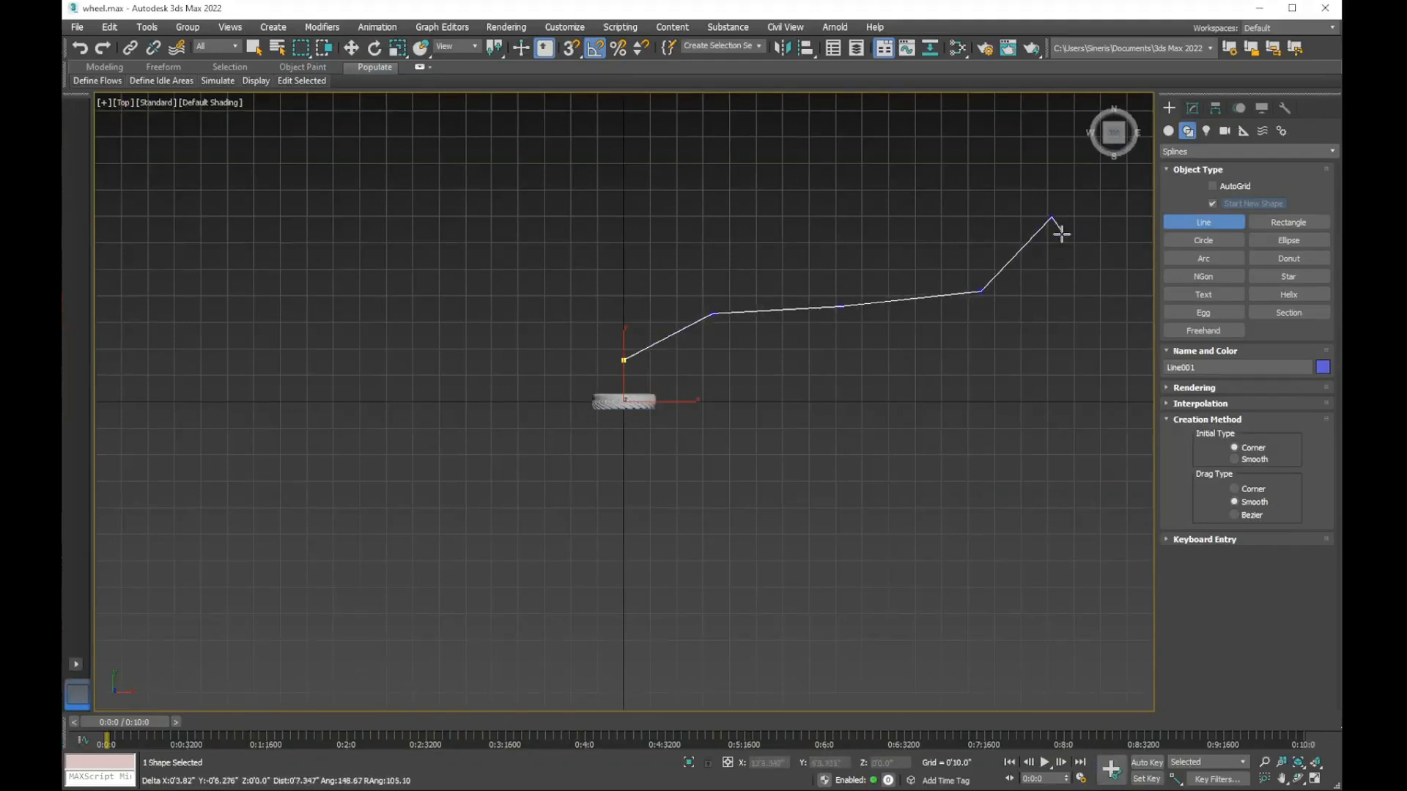
left_click(1191, 109)
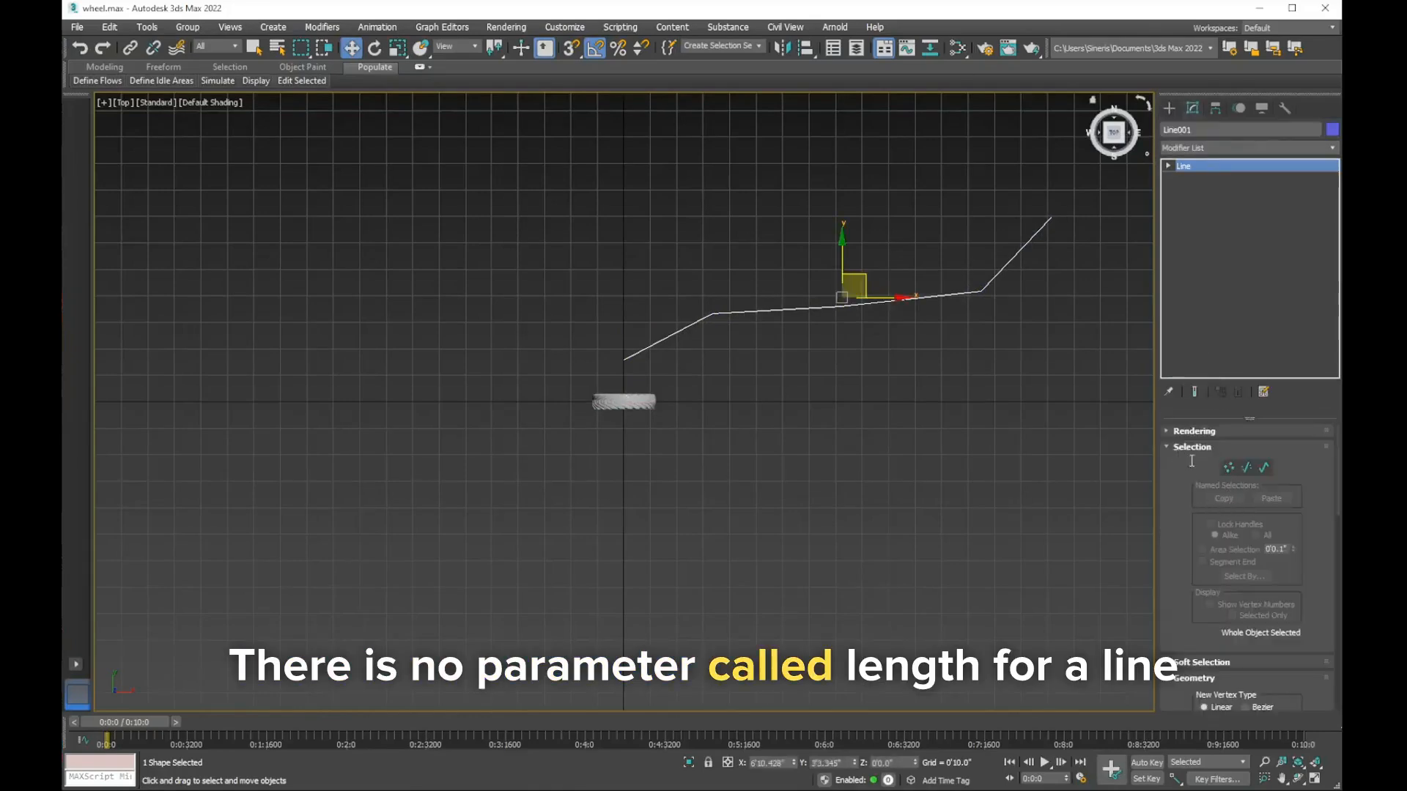
scroll(1213, 591, "down", 5)
scroll(1210, 591, "down", 10)
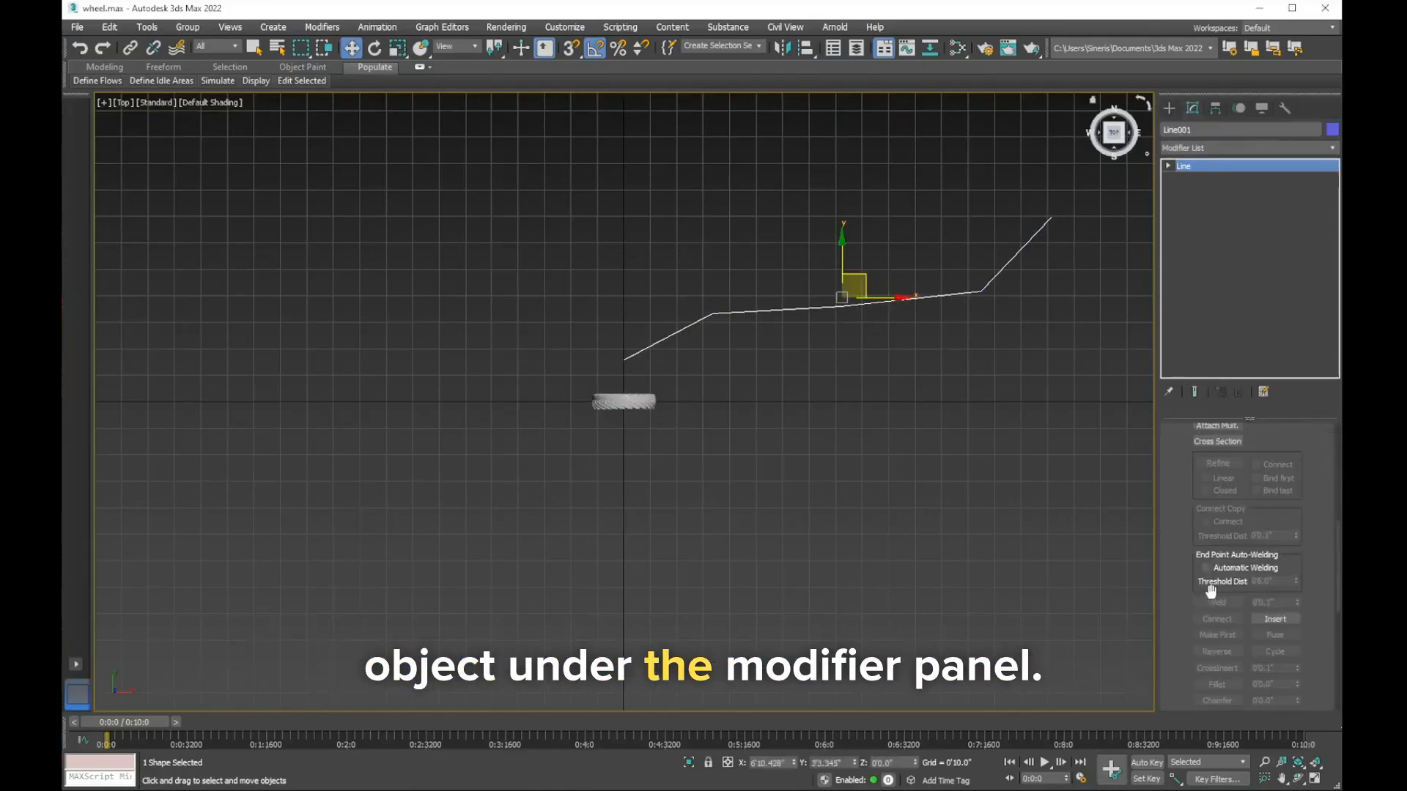
scroll(1184, 600, "up", 10)
scroll(1188, 591, "up", 5)
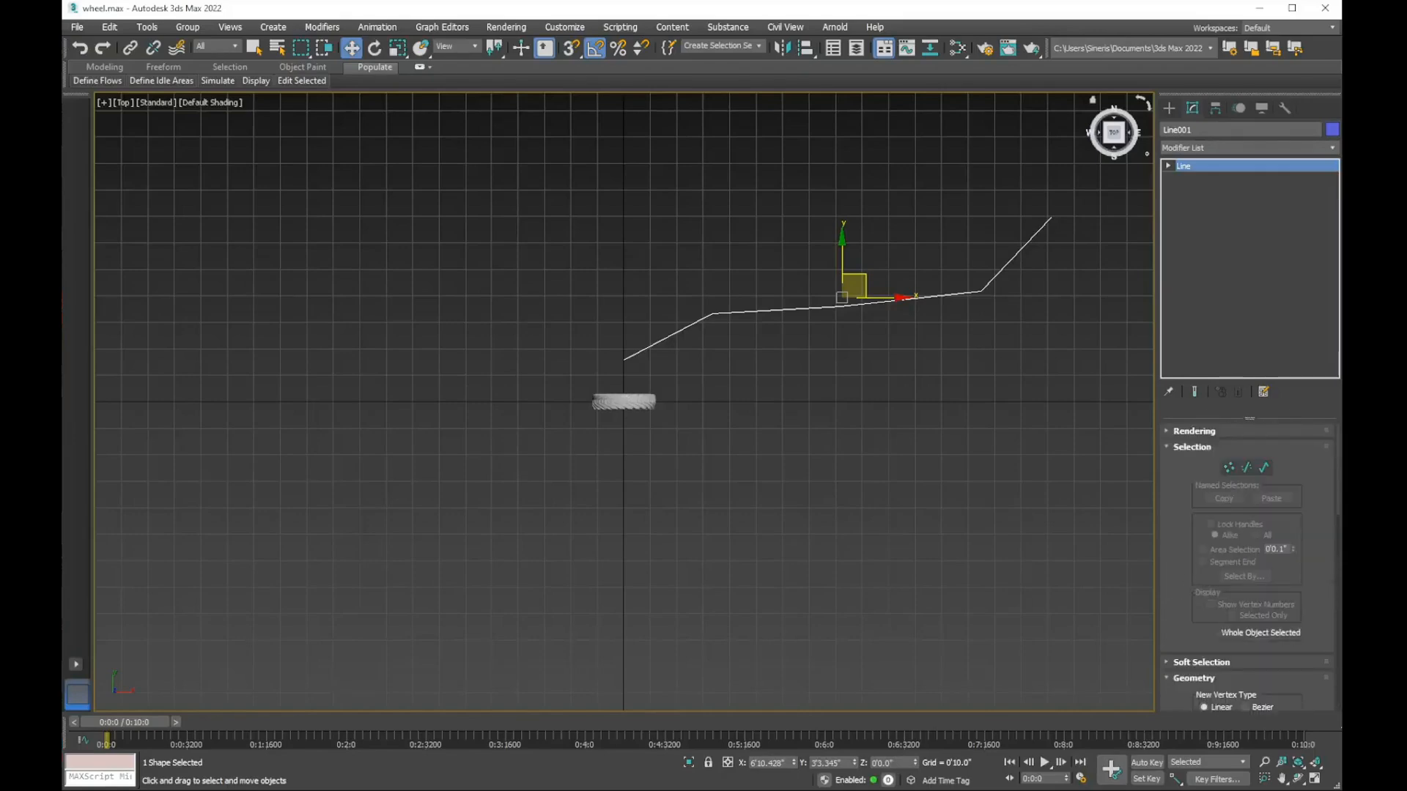
middle_click_drag(948, 408, 883, 415)
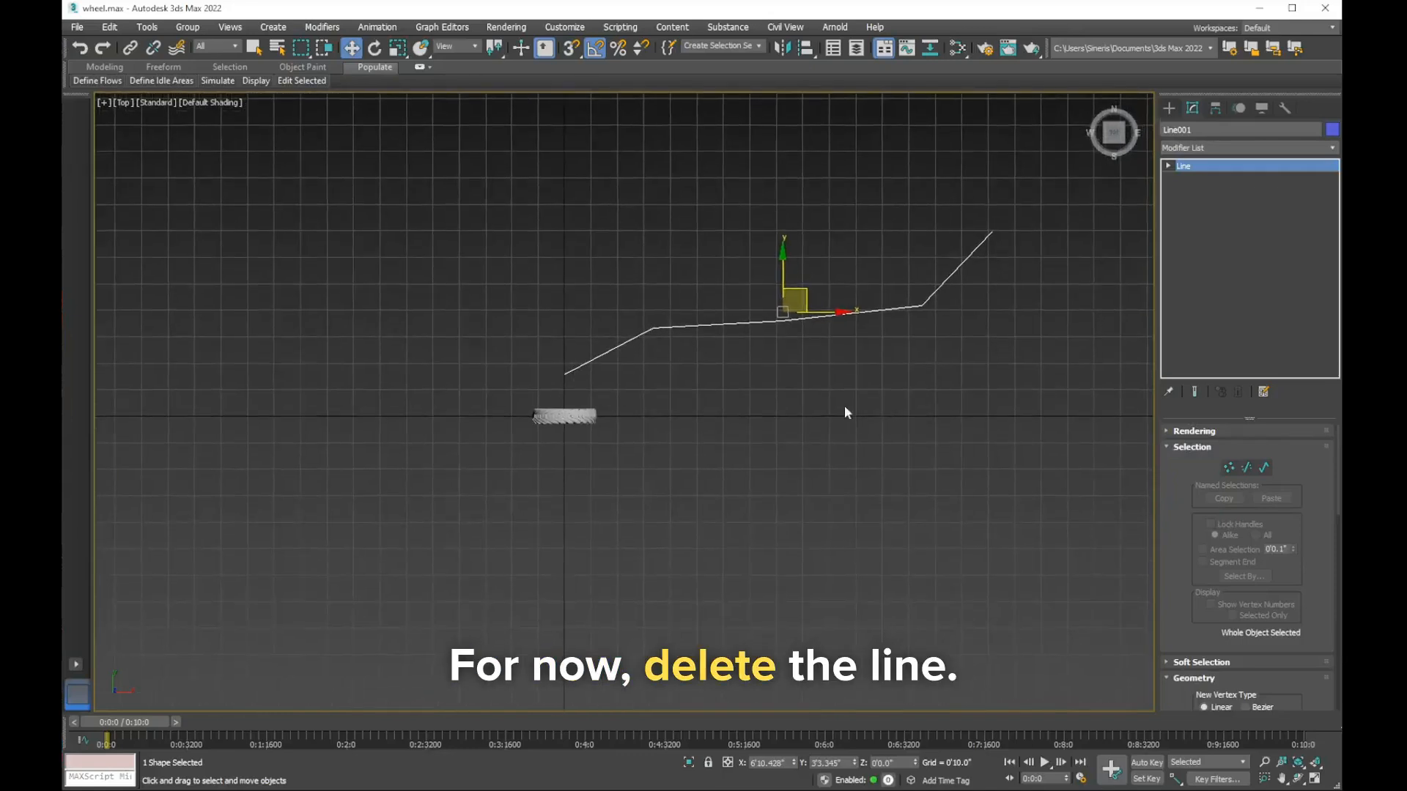
key("Delete")
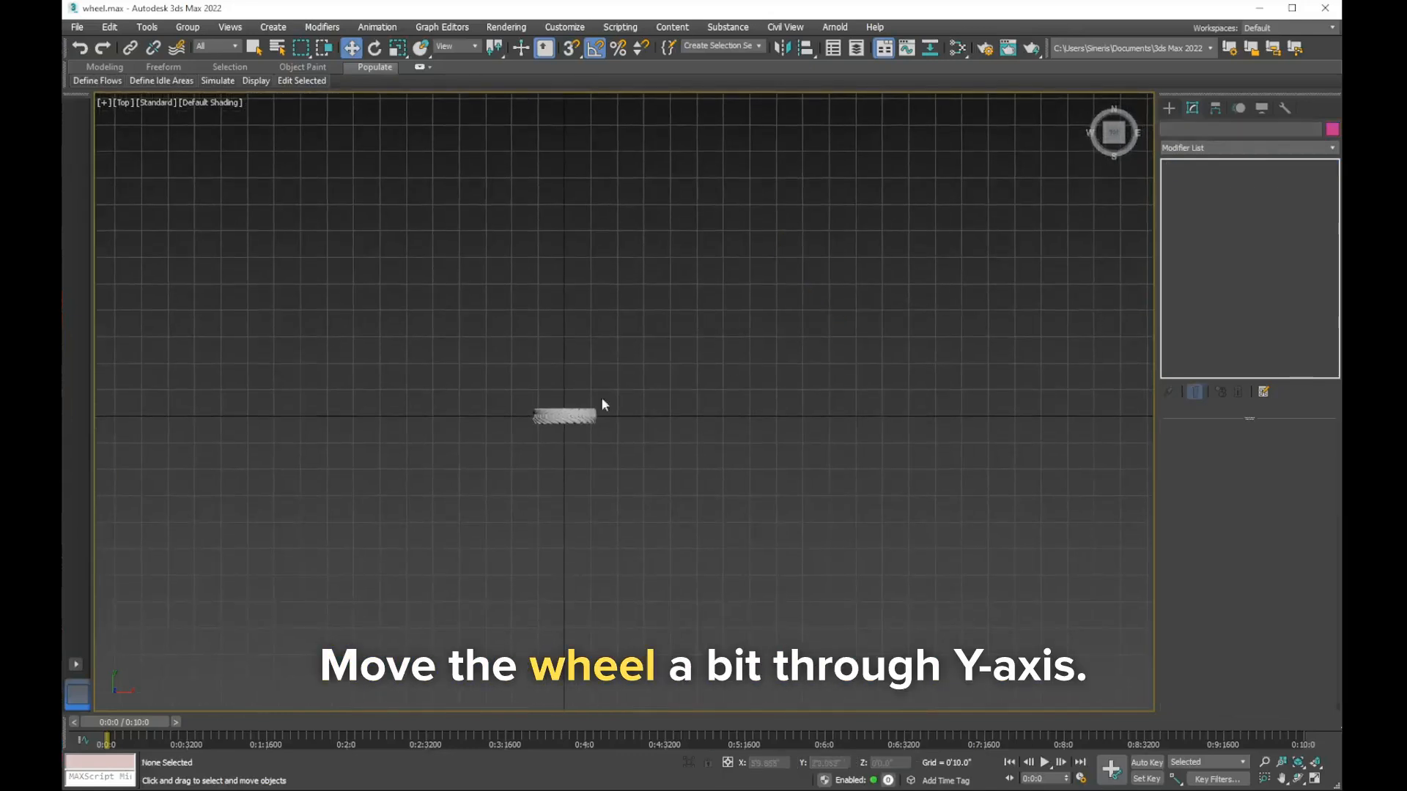
Move the wheel a little along the positive Y axis, away from the origin
left_click(566, 412)
left_click_drag(567, 396, 567, 335)
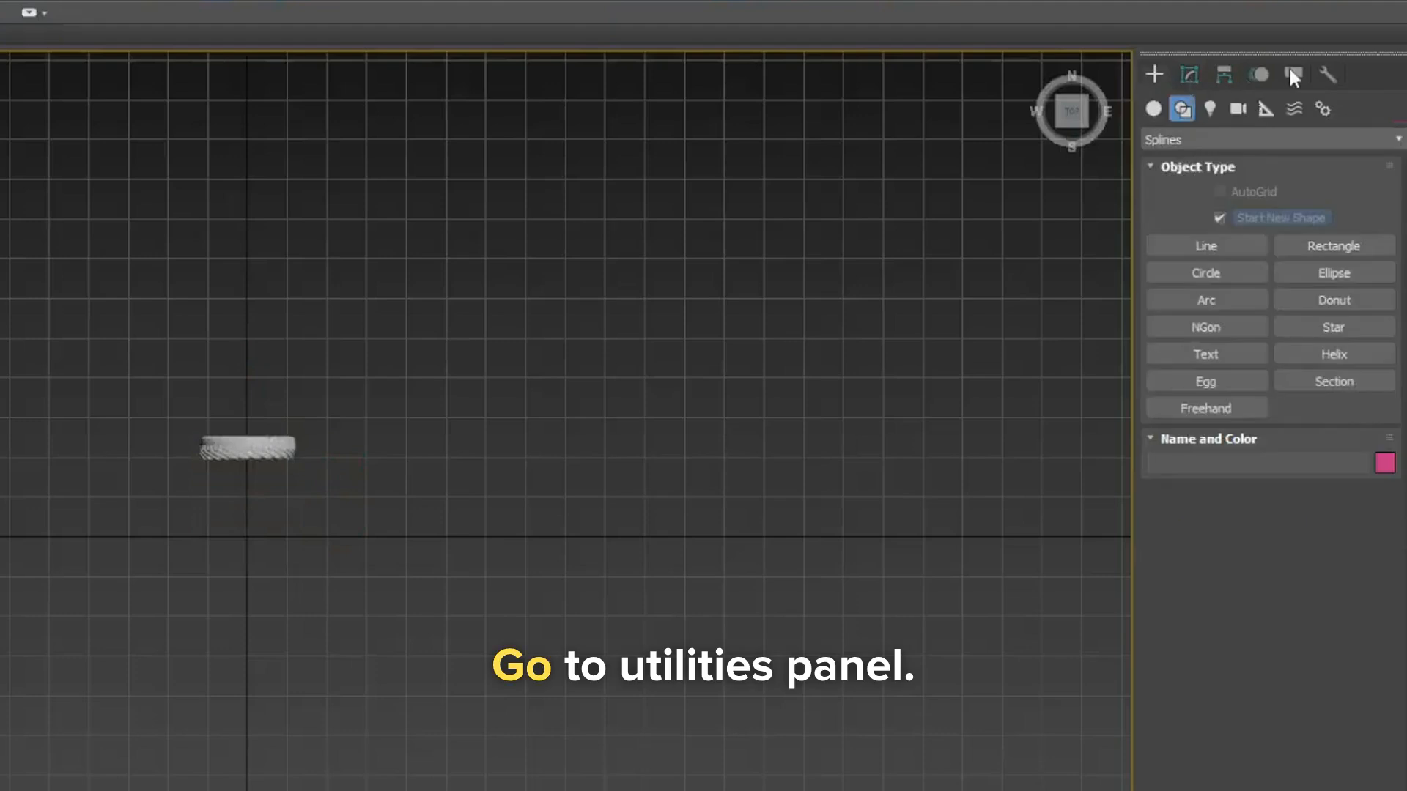
Open the Measure utility as a new floater and place it clear of the drawing area around the wheel
left_click(1327, 74)
left_click(1258, 282)
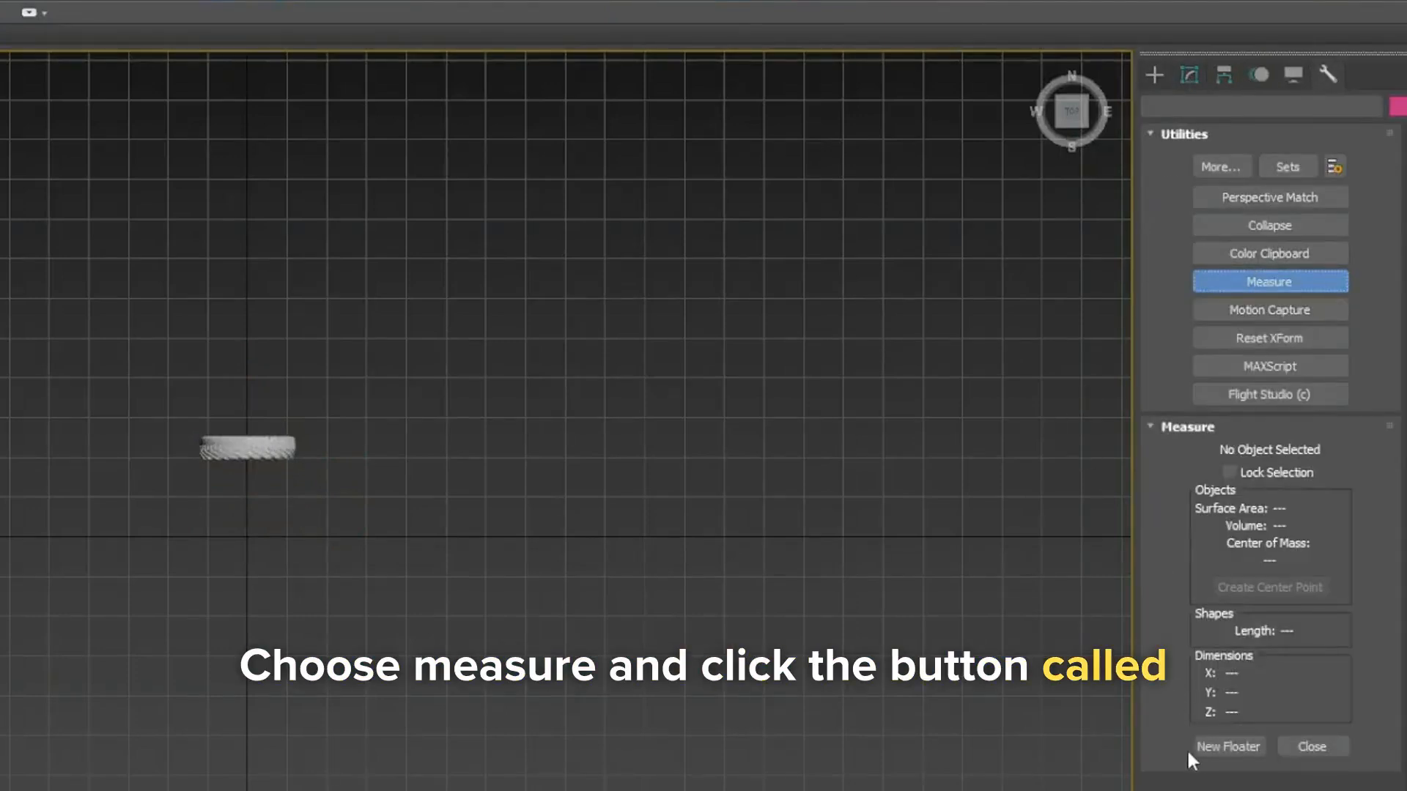
left_click(1229, 746)
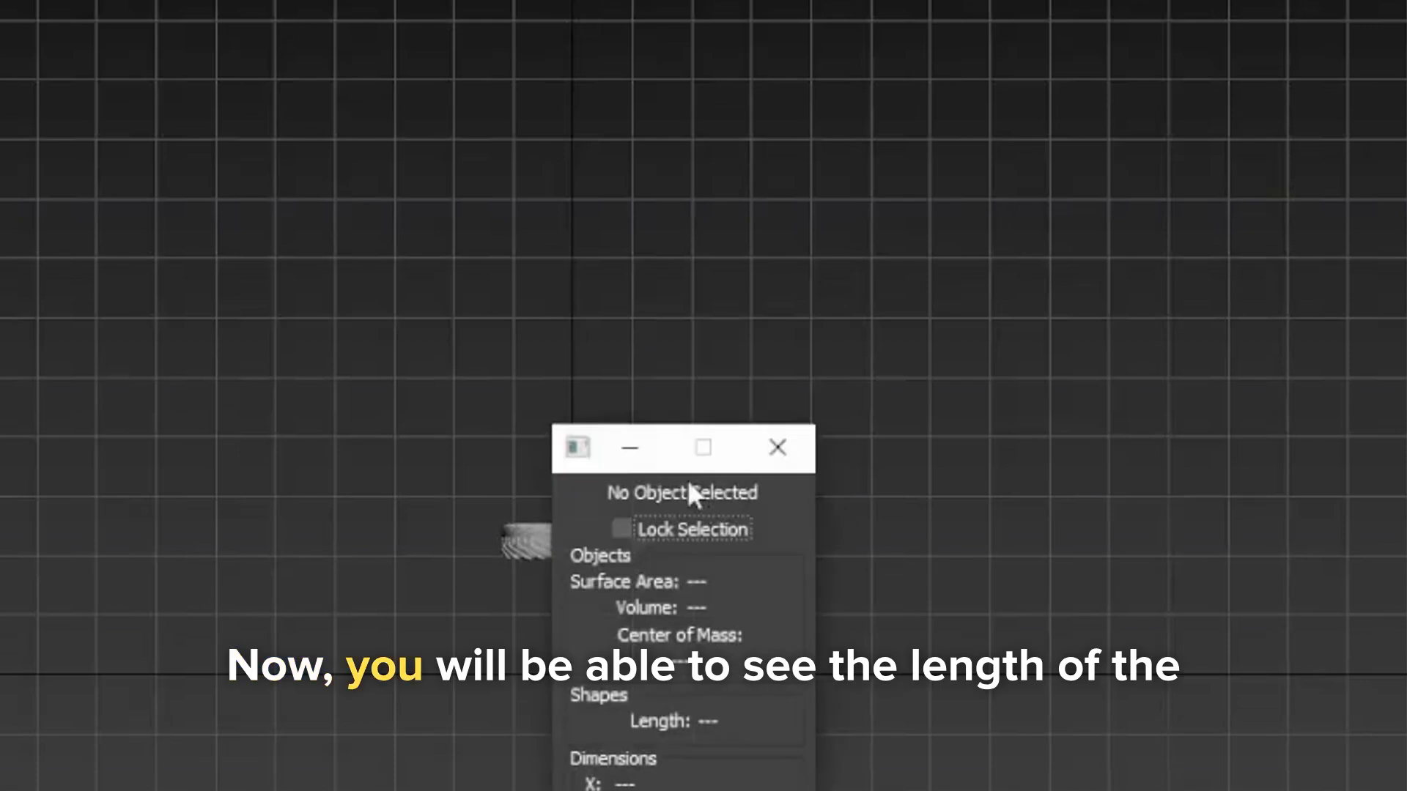
left_click_drag(574, 463, 336, 57)
Begin a curved line at the origin with the Smooth drag type, placing its first points and replacing the misplaced one
scroll(508, 638, "down", 2)
mouse_move(508, 638)
middle_mouse_down()
mouse_move(493, 635)
mouse_move(528, 626)
middle_mouse_up()
left_click(1142, 162)
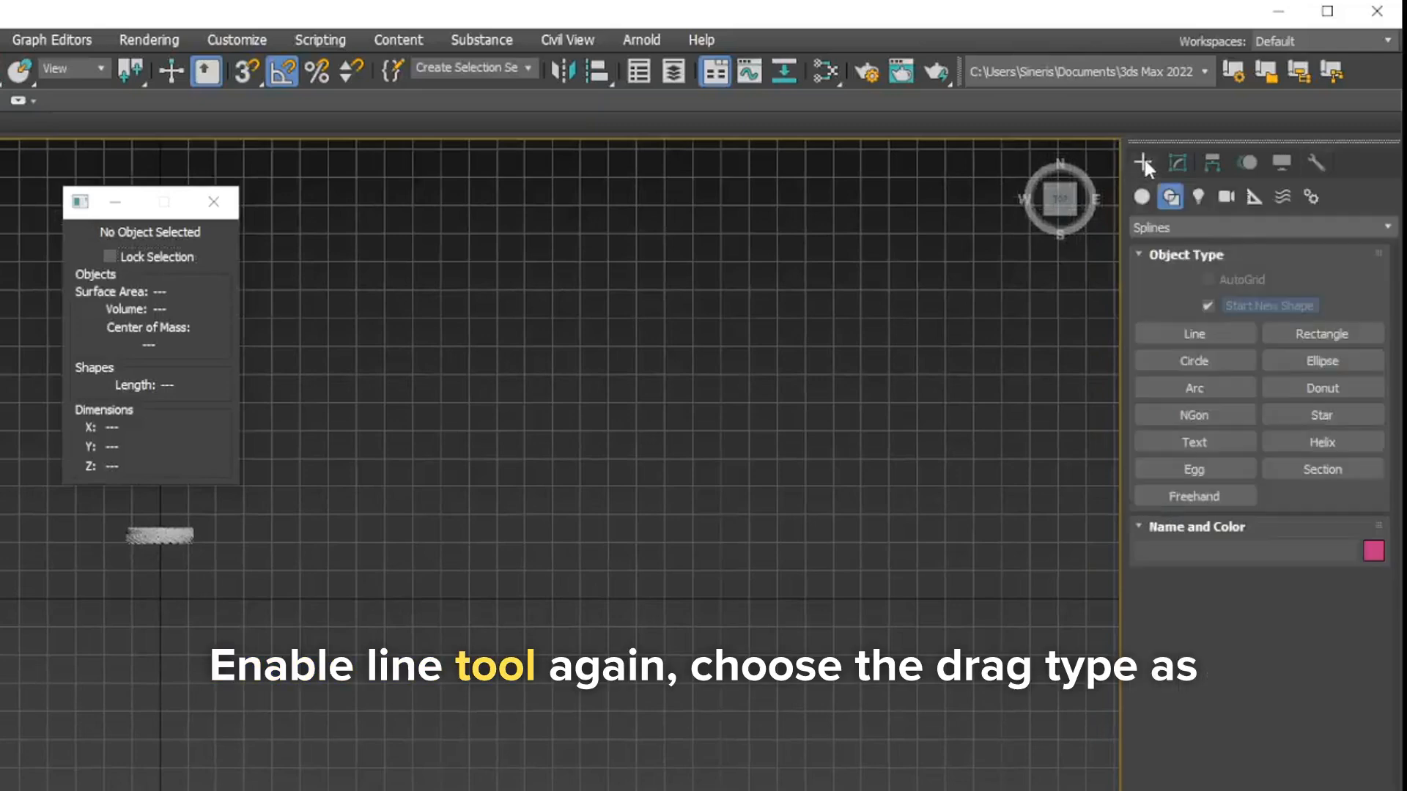
left_click(1195, 333)
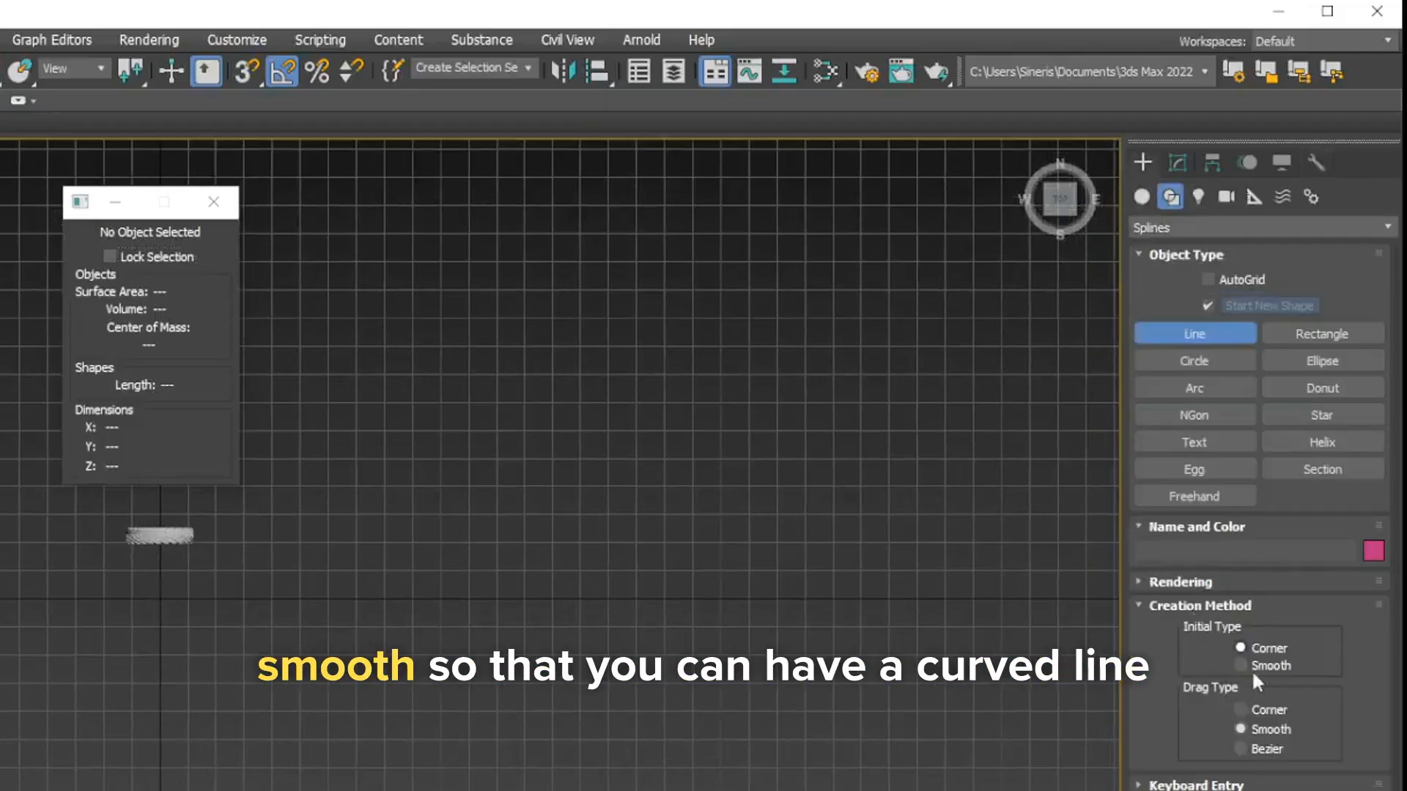
left_click(1240, 728)
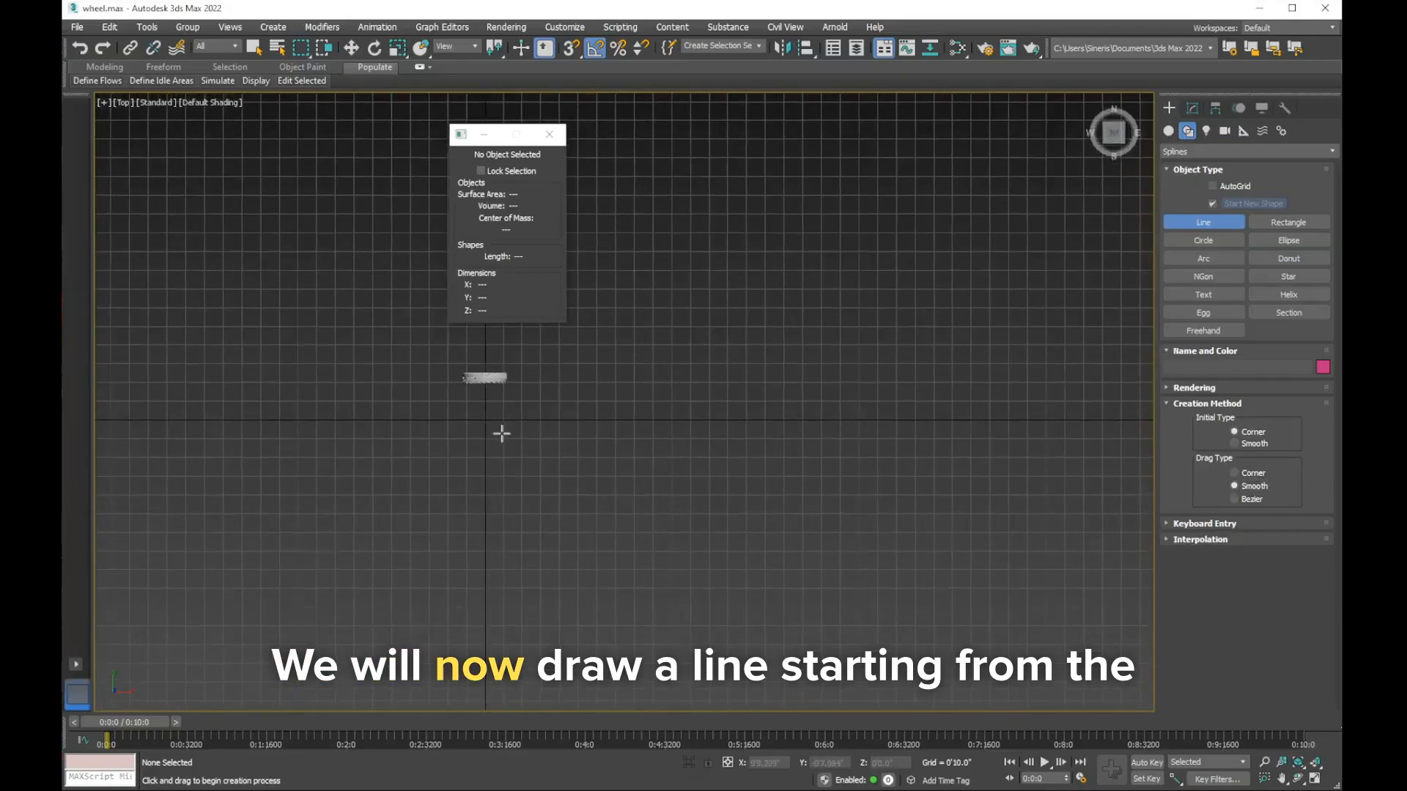
left_click(486, 420)
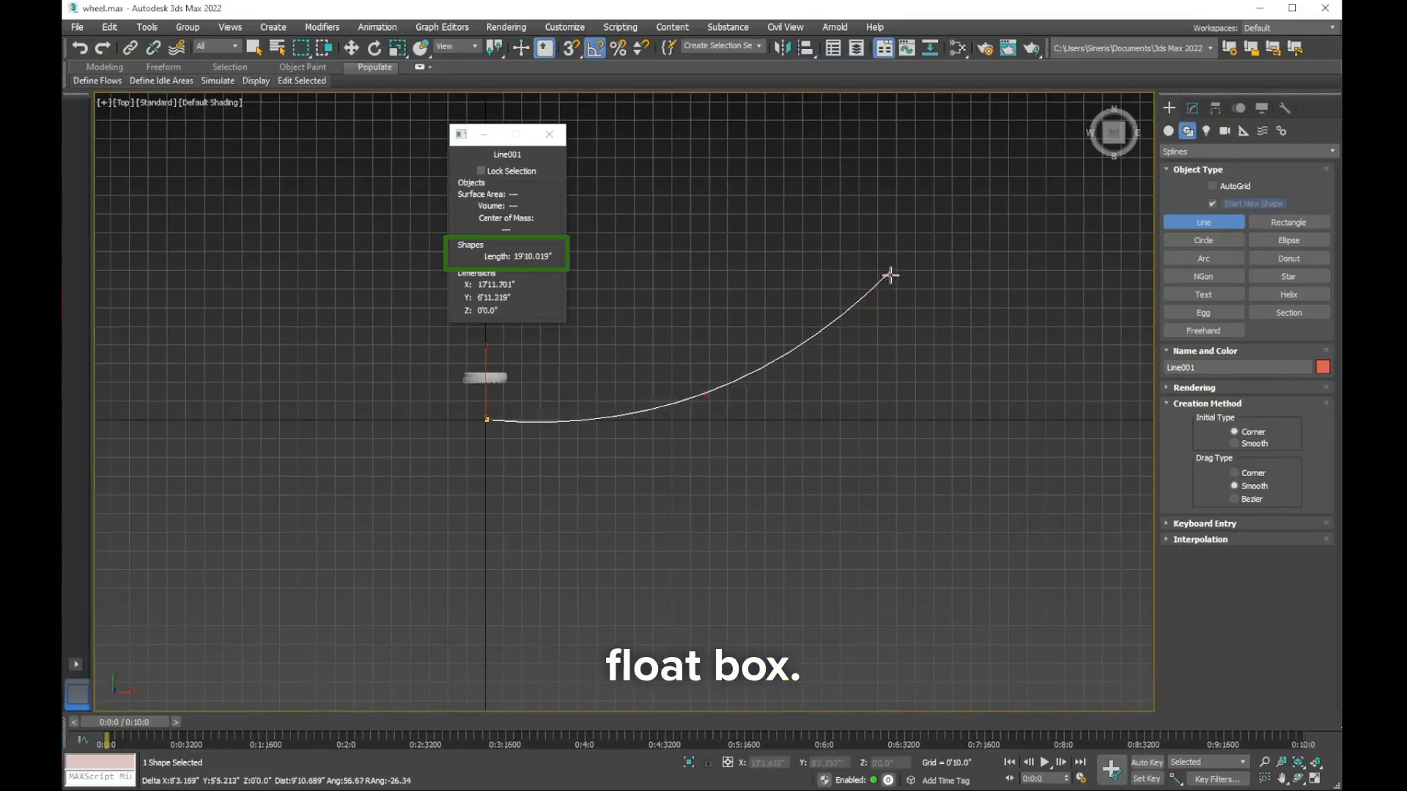
left_click(887, 325)
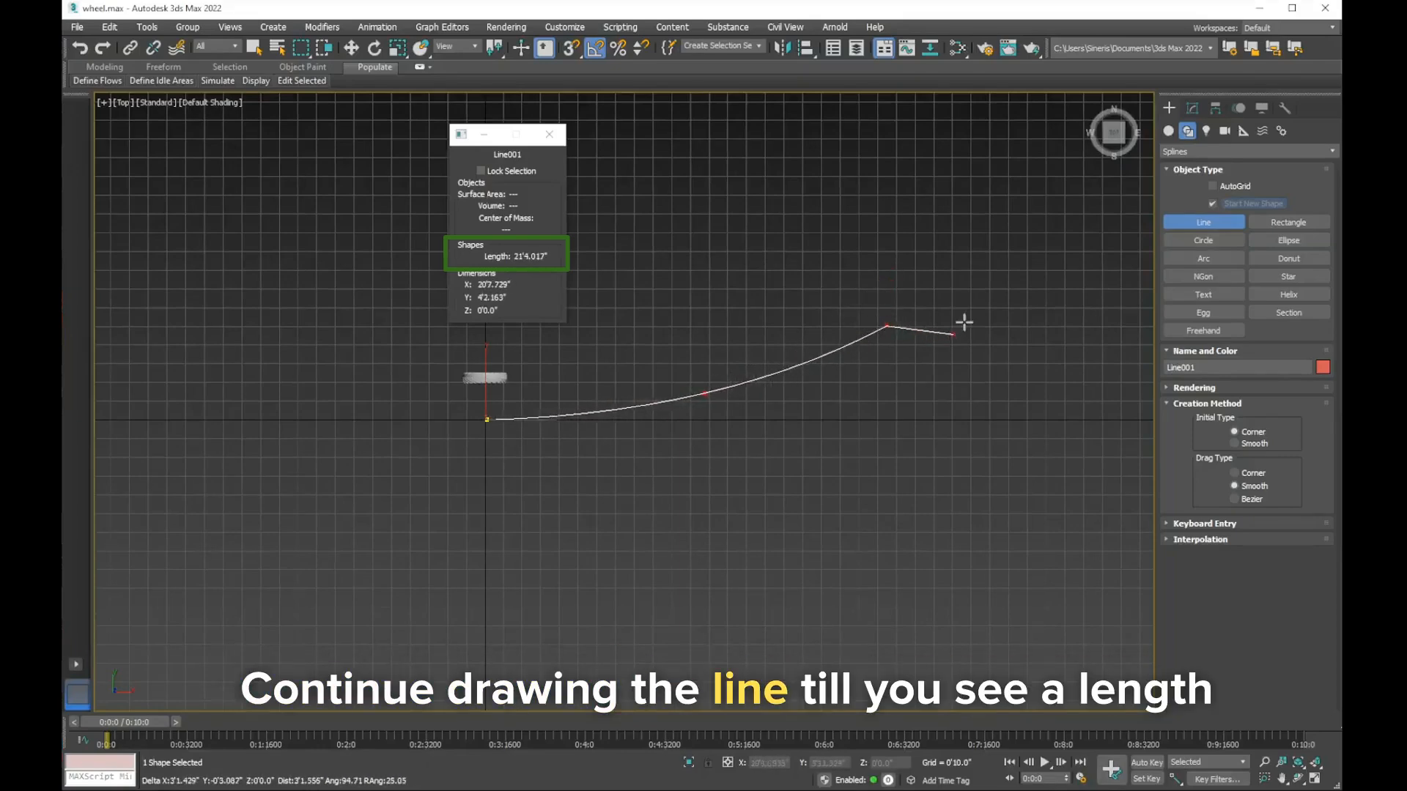
key("BackSpace")
left_click_drag(921, 308, 930, 305)
Extend the curved line with smooth points until its total length is about 100'1", and finish it
scroll(990, 323, "down", 2)
middle_click_drag(1022, 326, 843, 372)
middle_click_drag(991, 308, 880, 346)
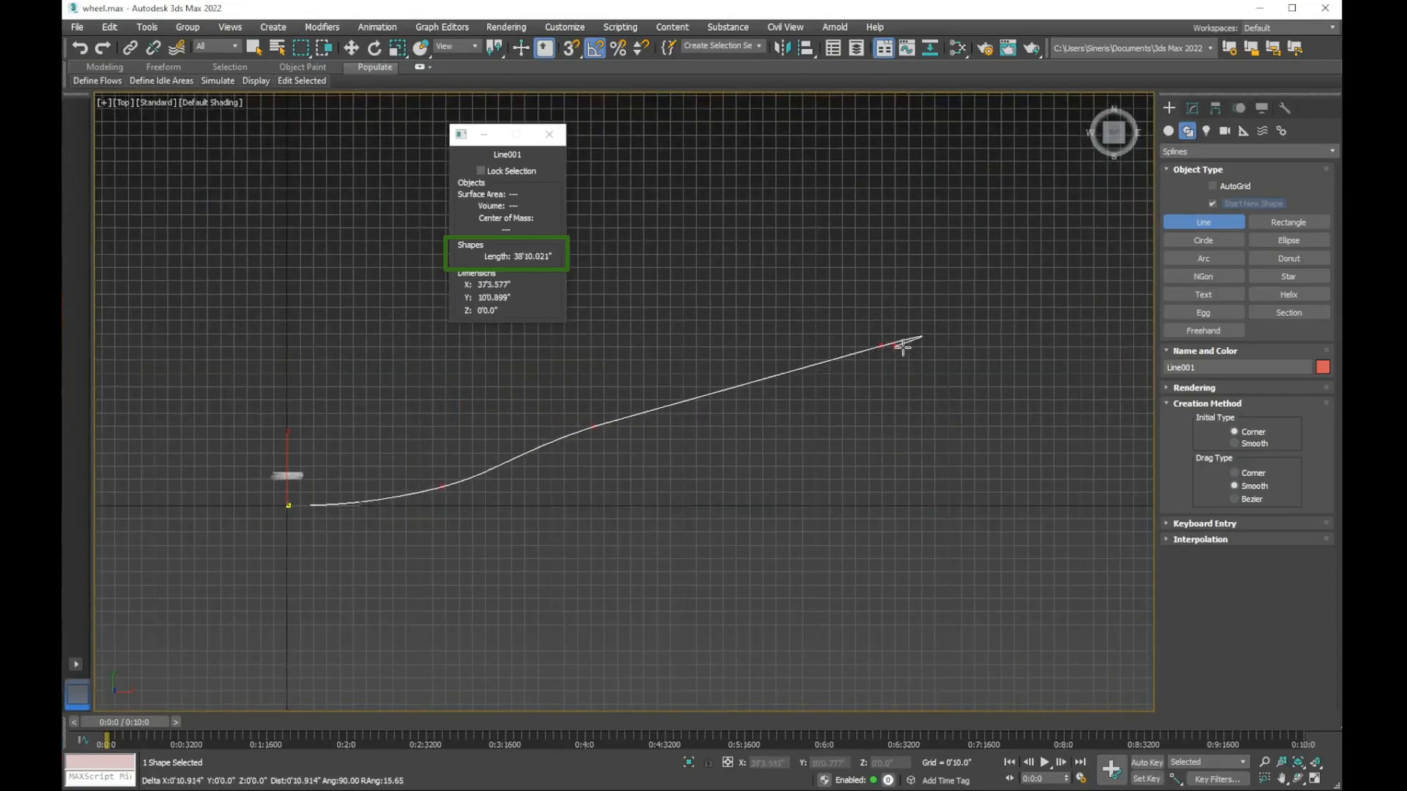
middle_click_drag(1023, 344, 829, 398)
middle_click_drag(1077, 330, 889, 386)
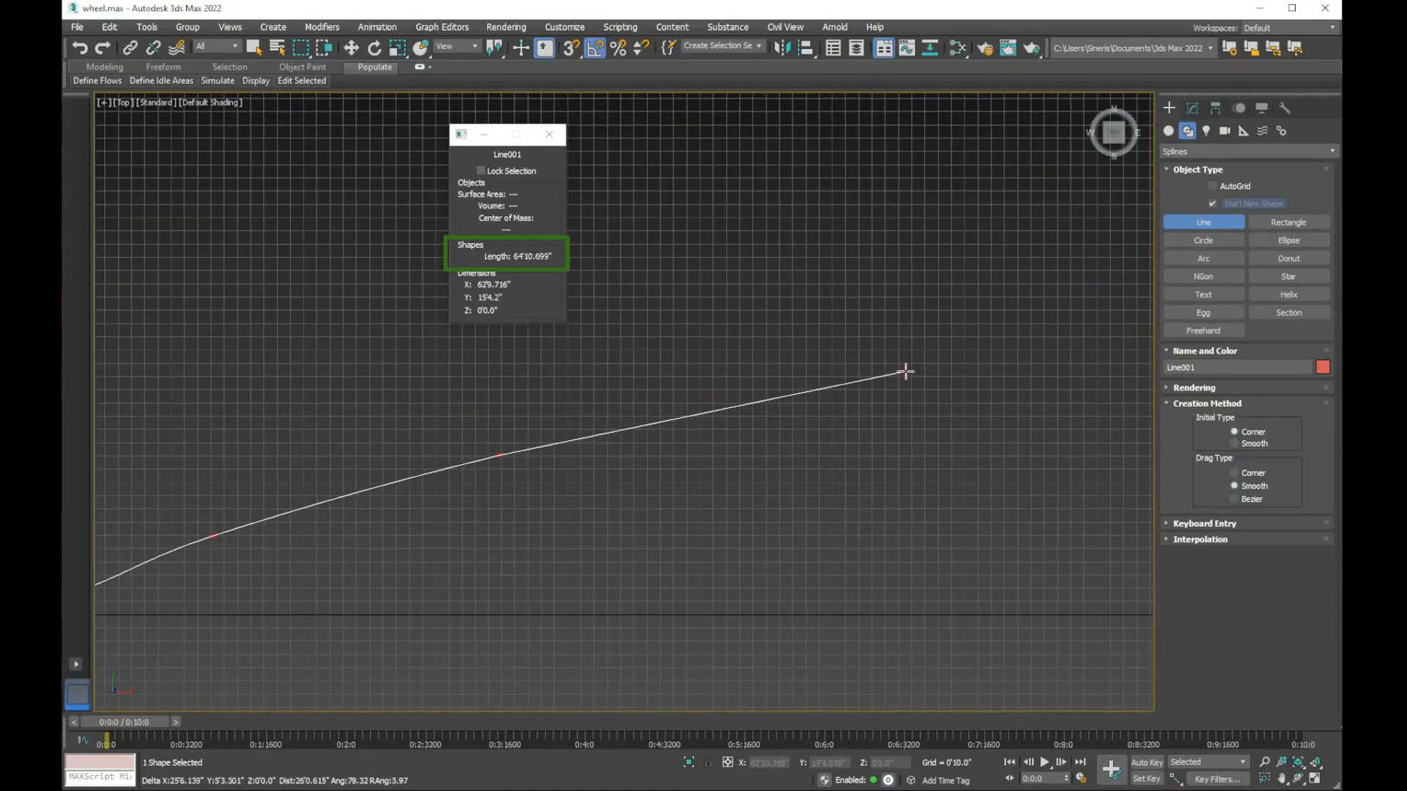
key("BackSpace")
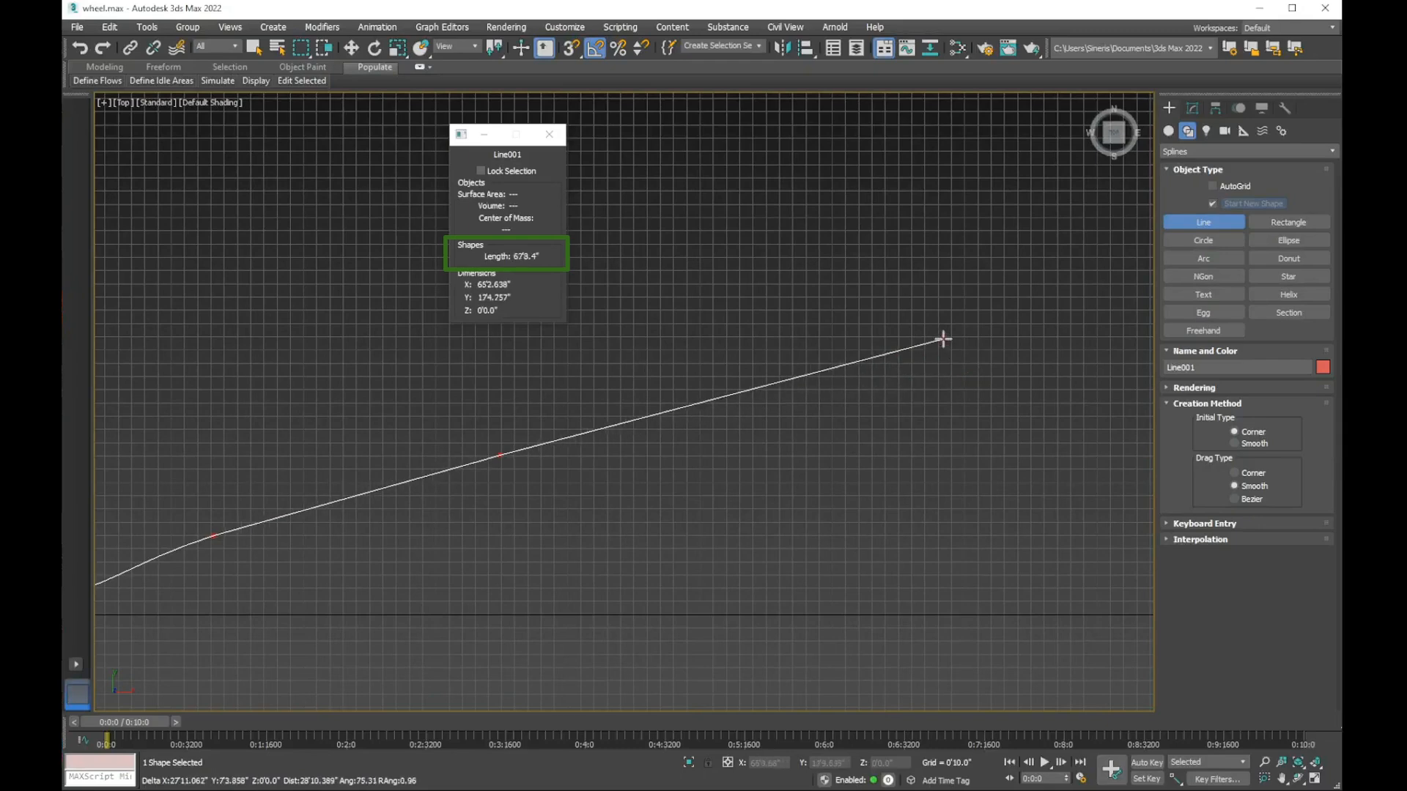
middle_click_drag(1008, 358, 754, 471)
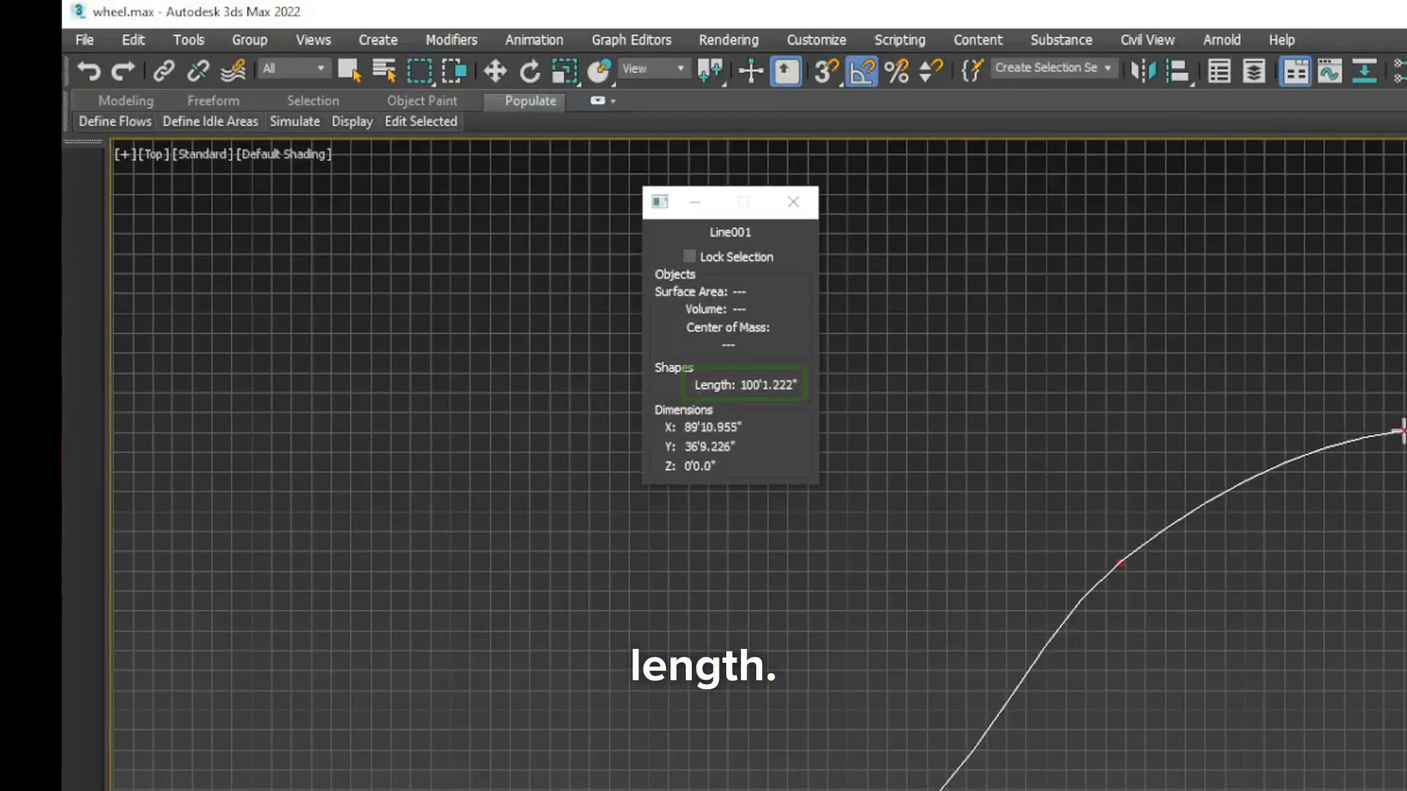
left_click(1403, 431)
right_click(1177, 686)
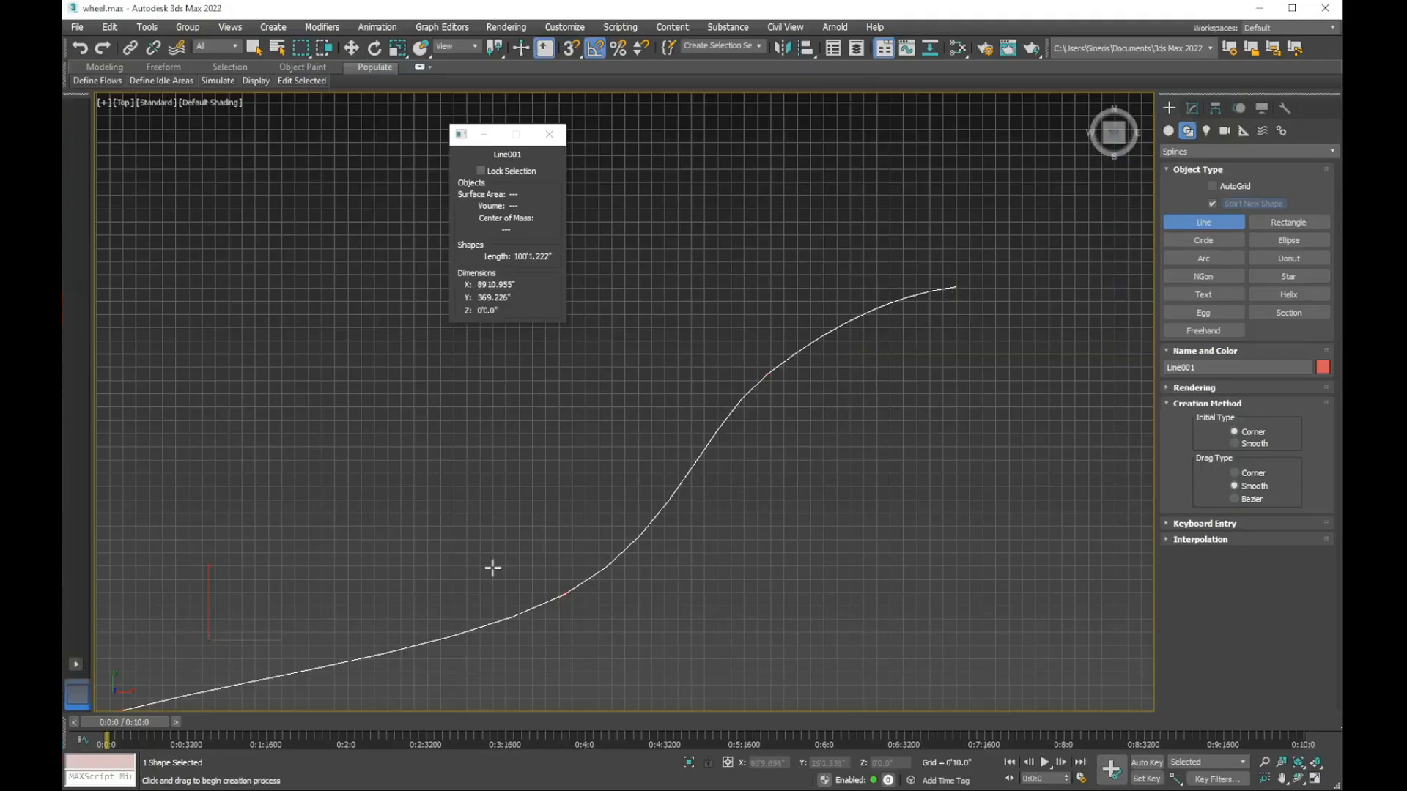
Close the measurement floater and name the curved line Wheel_travel_path
scroll(492, 568, "down", 4)
middle_click_drag(596, 456, 696, 374)
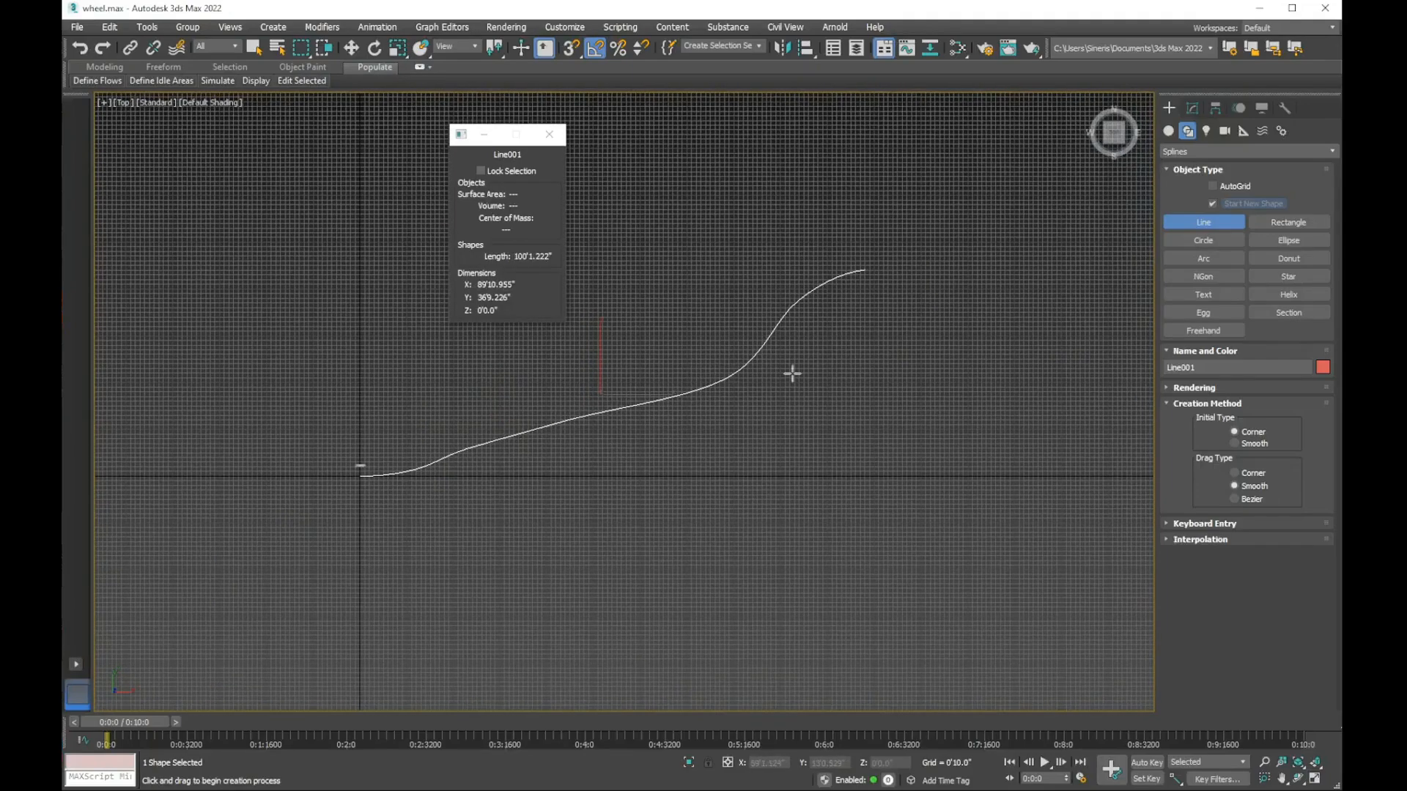
scroll(356, 484, "up", 4)
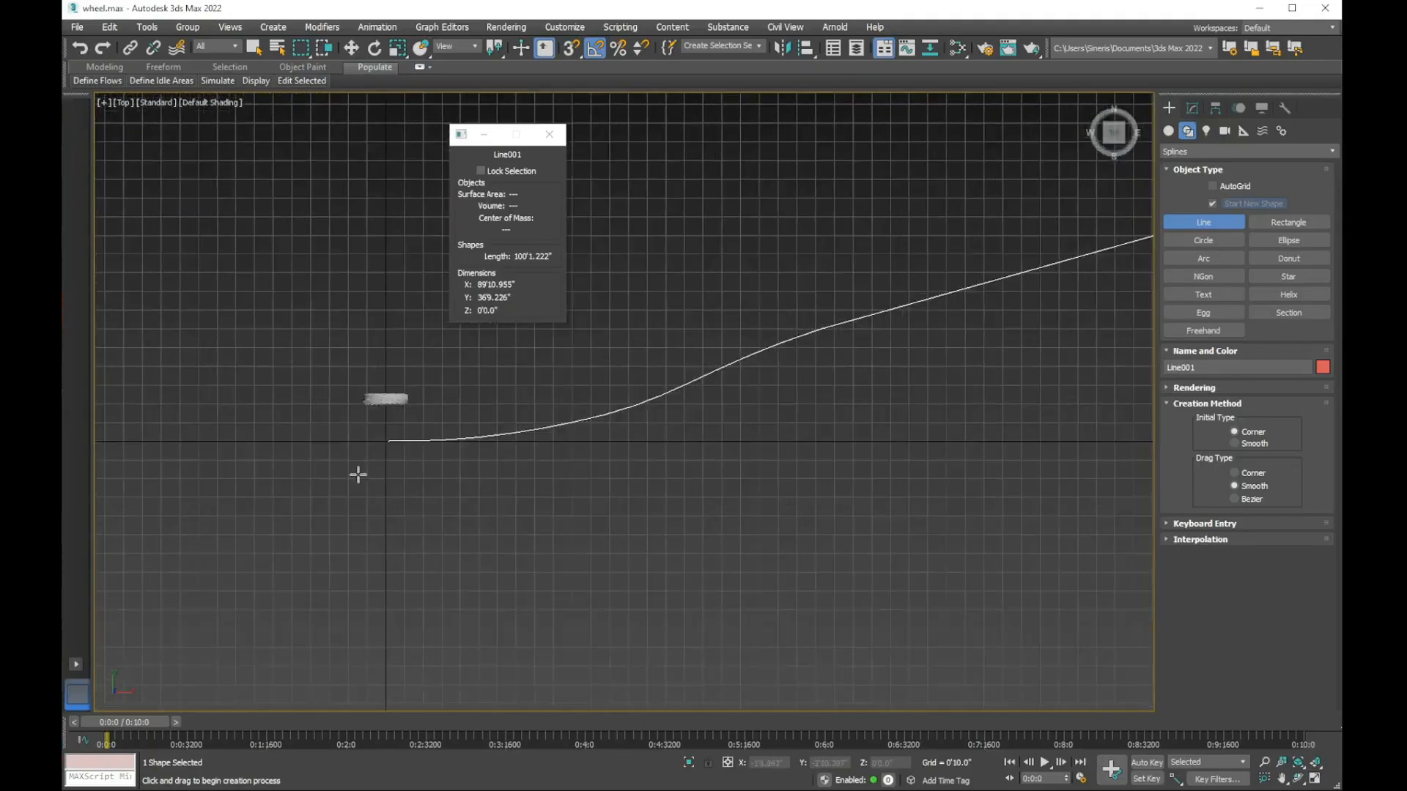
middle_click_drag(383, 397, 517, 407)
scroll(416, 429, "up", 3)
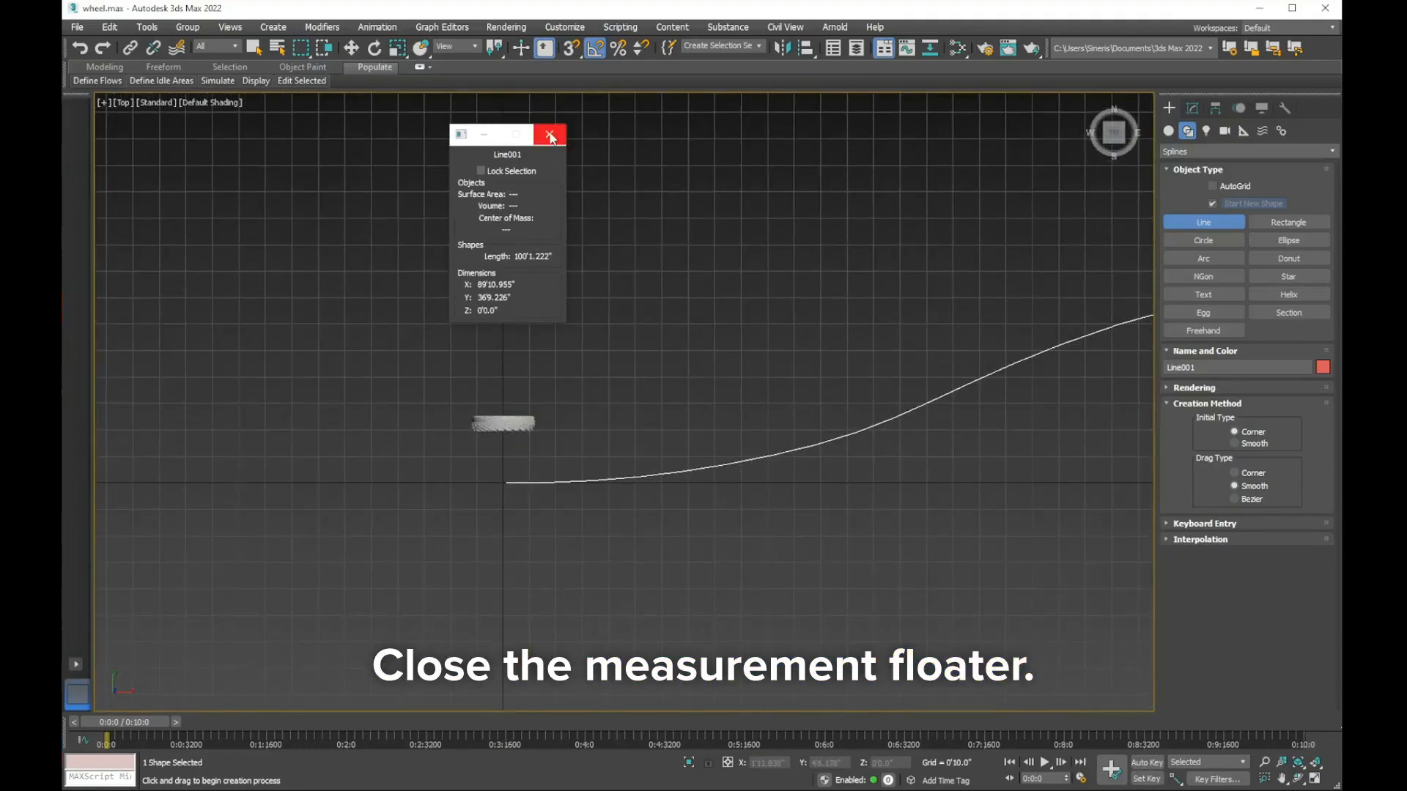
left_click(550, 136)
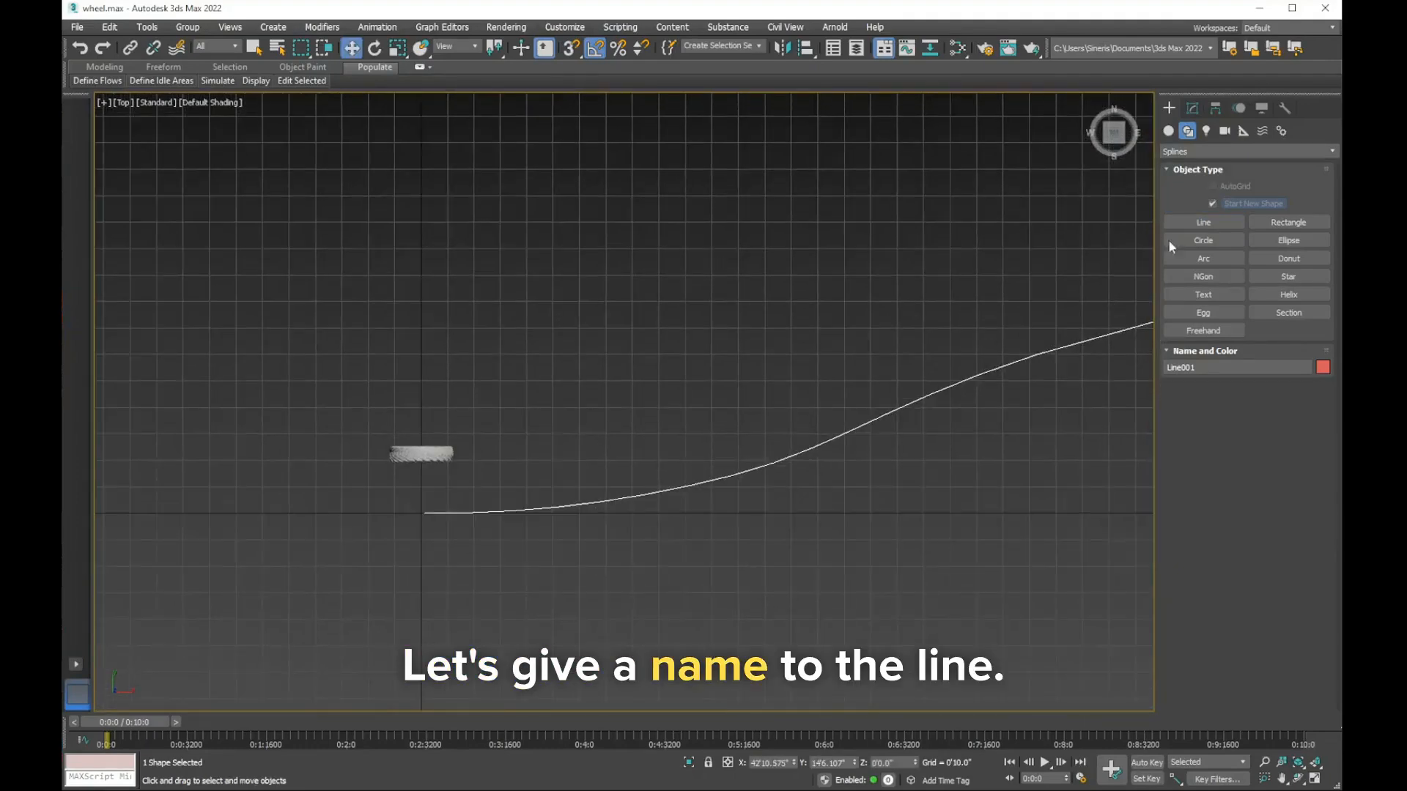
double_click(1238, 367)
type("Wheel_travel_path")
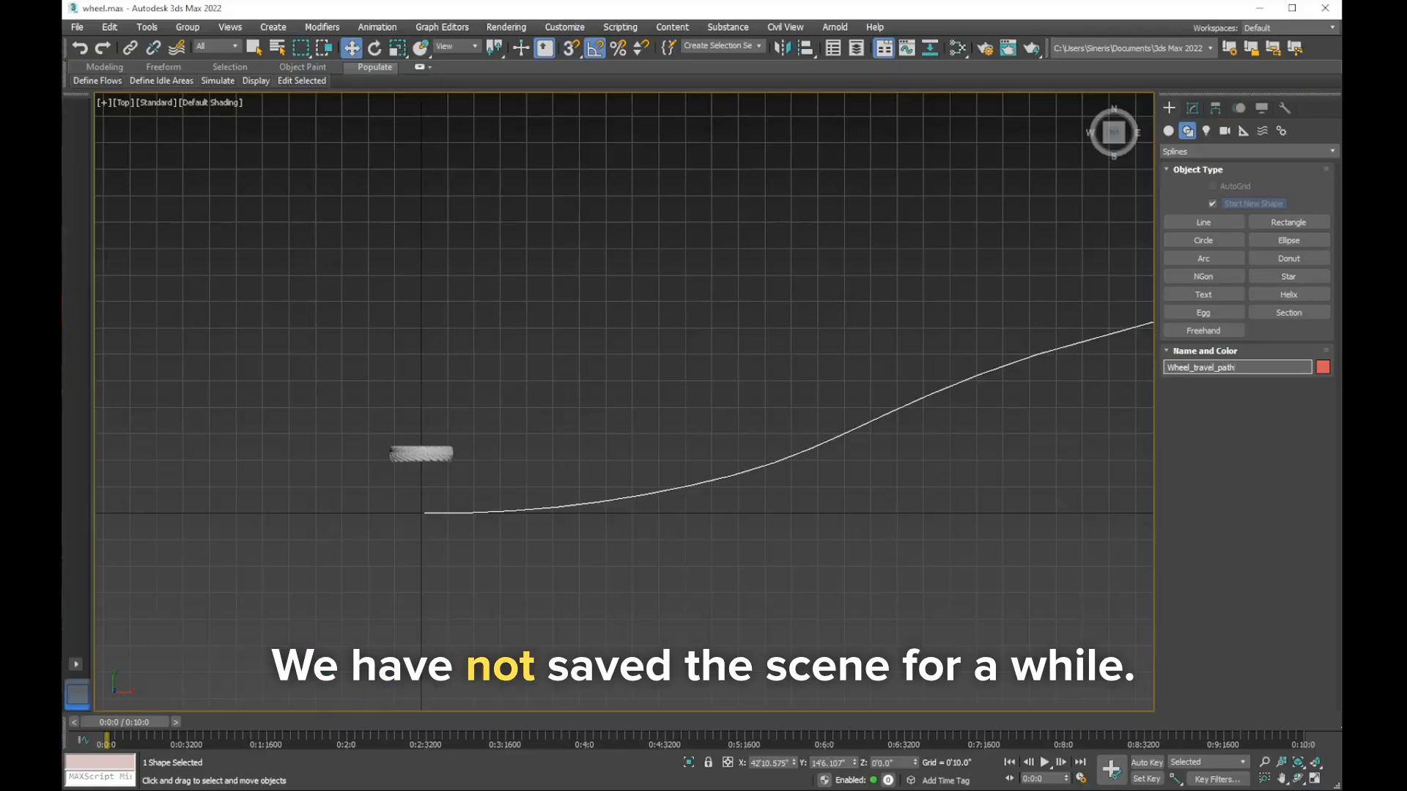
key("Return")
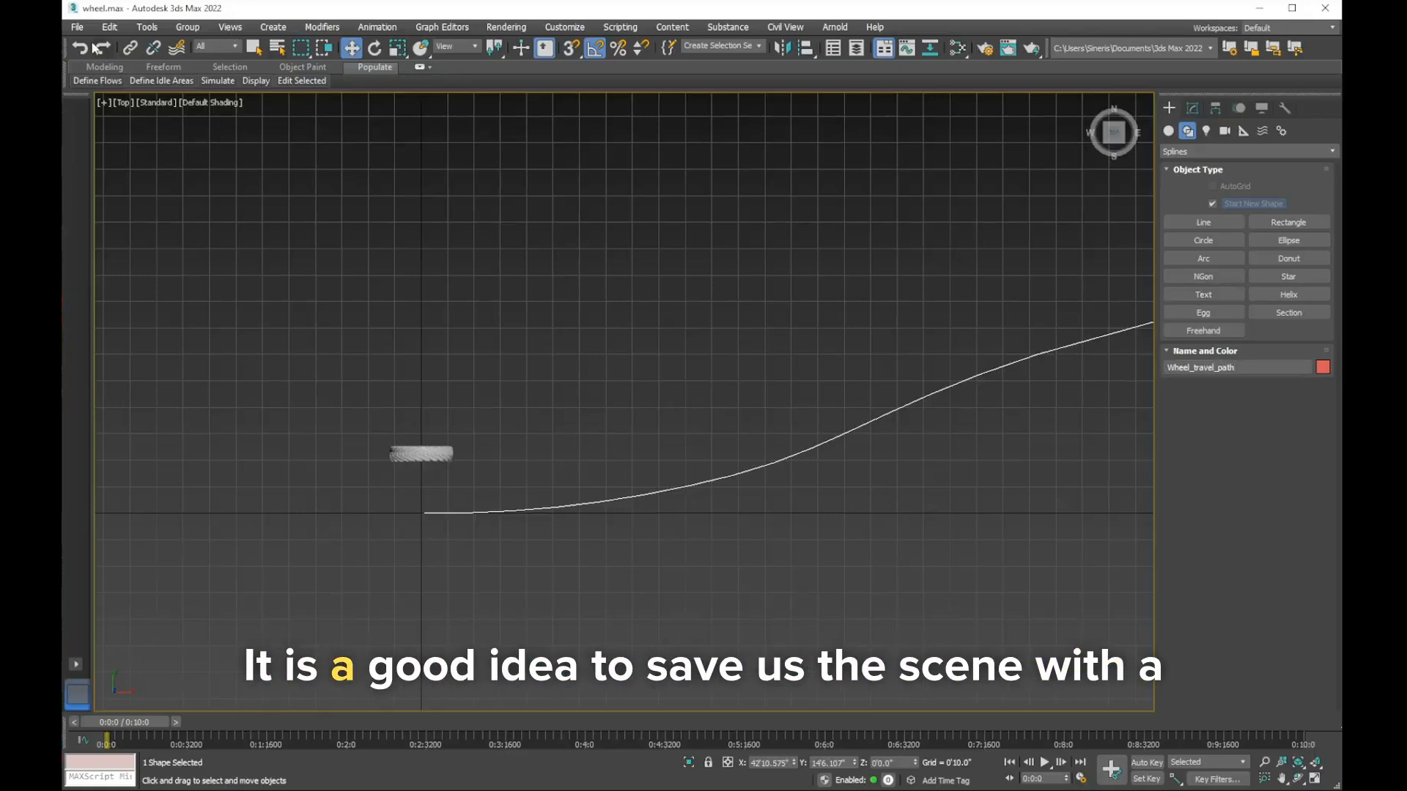
Save the scene as a new file named wheel_travel
left_click(77, 27)
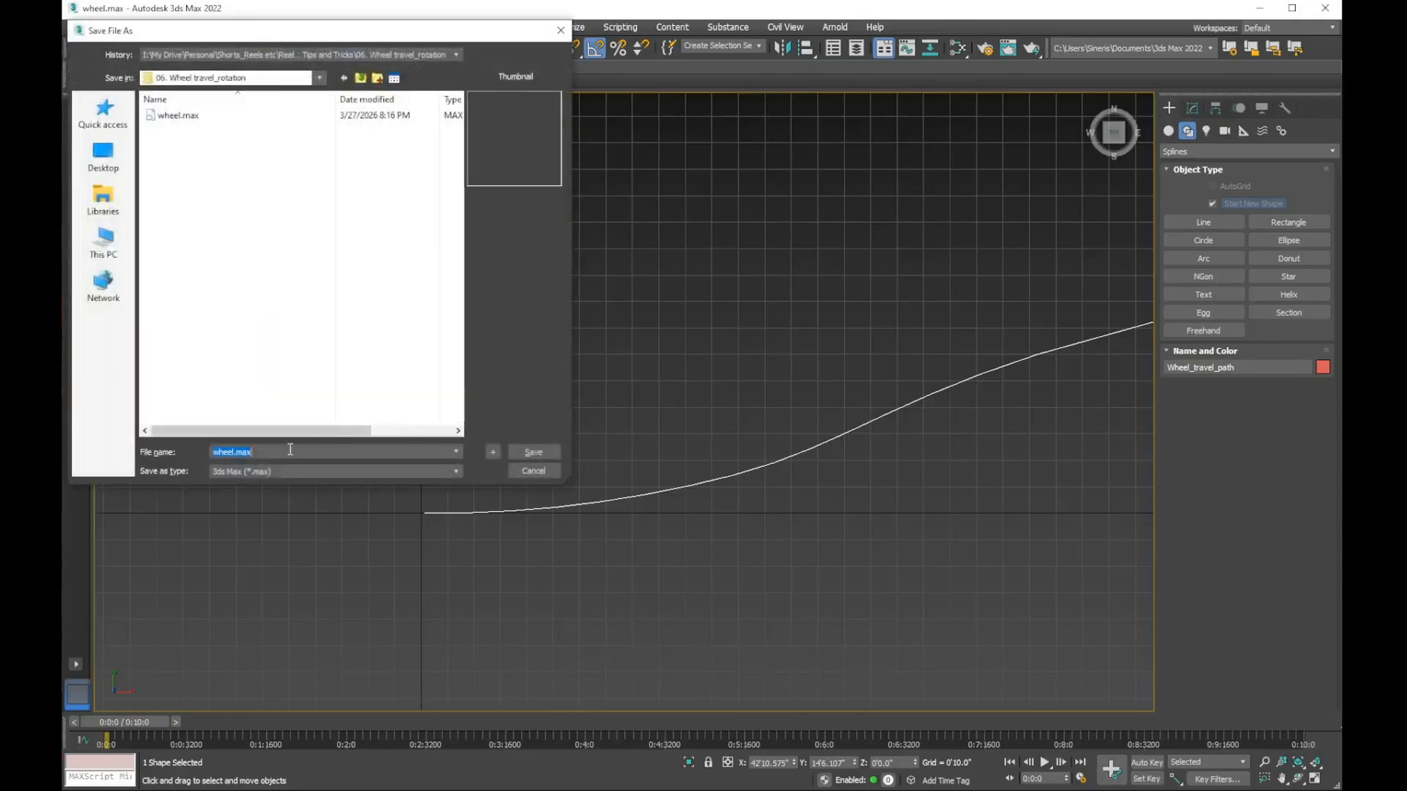
type("wheel")
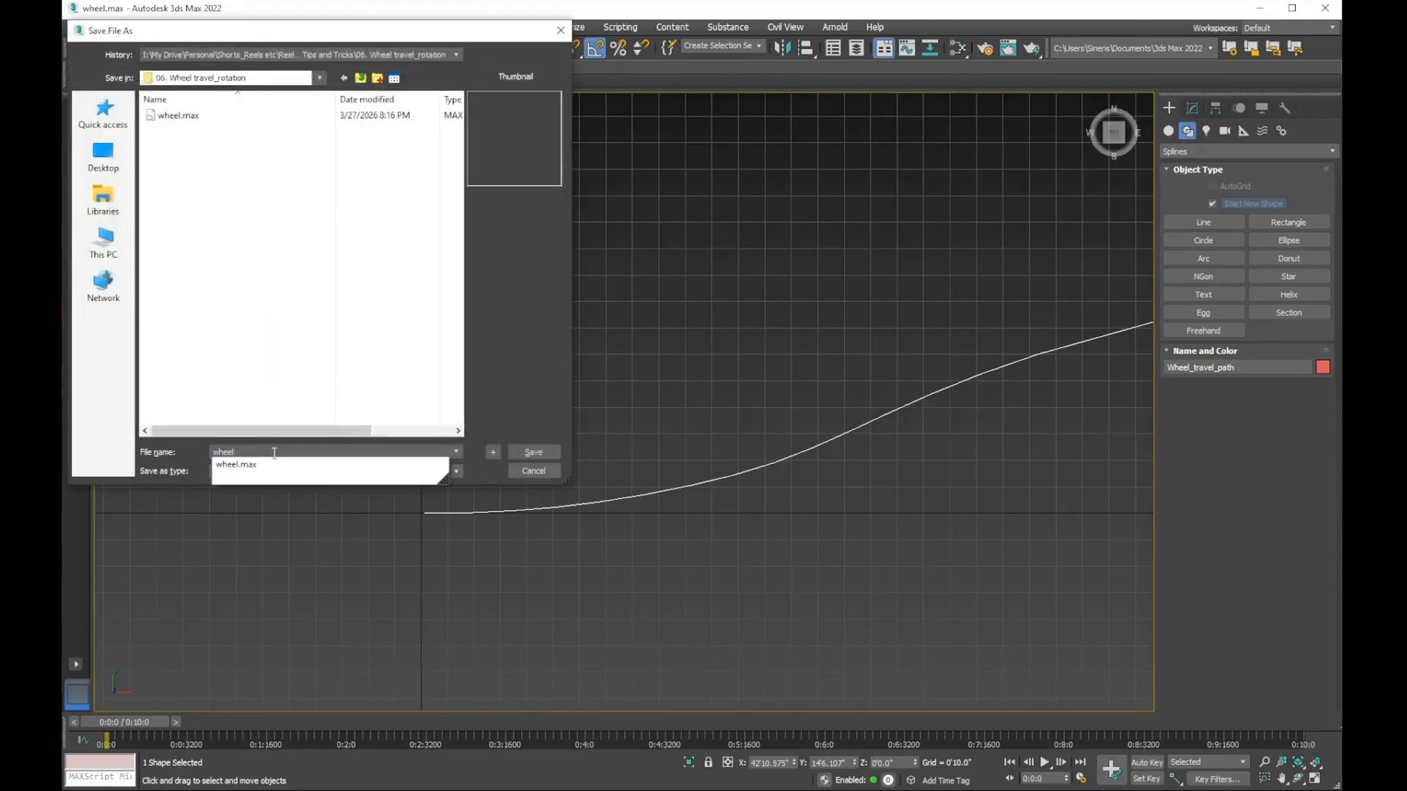
type("._travel")
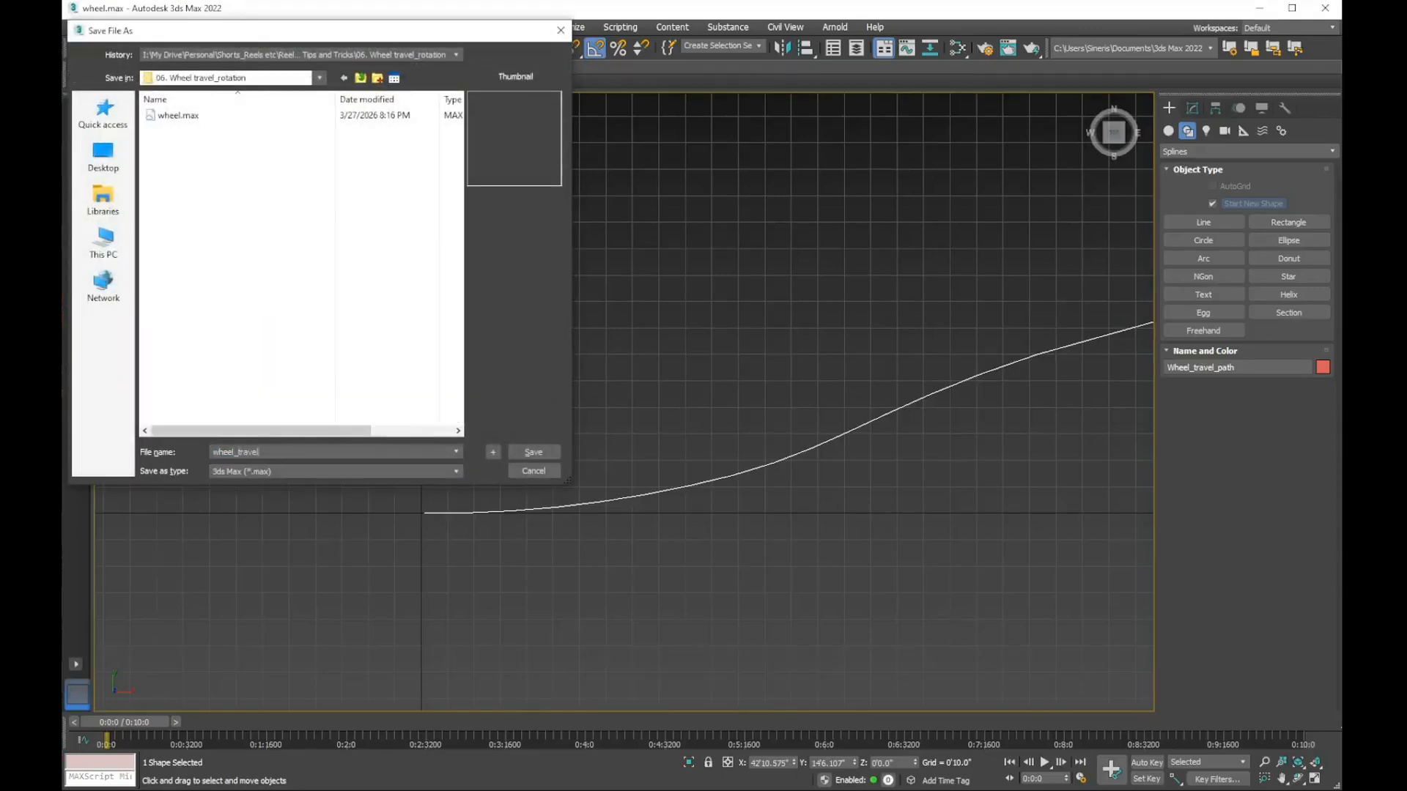
key("Return")
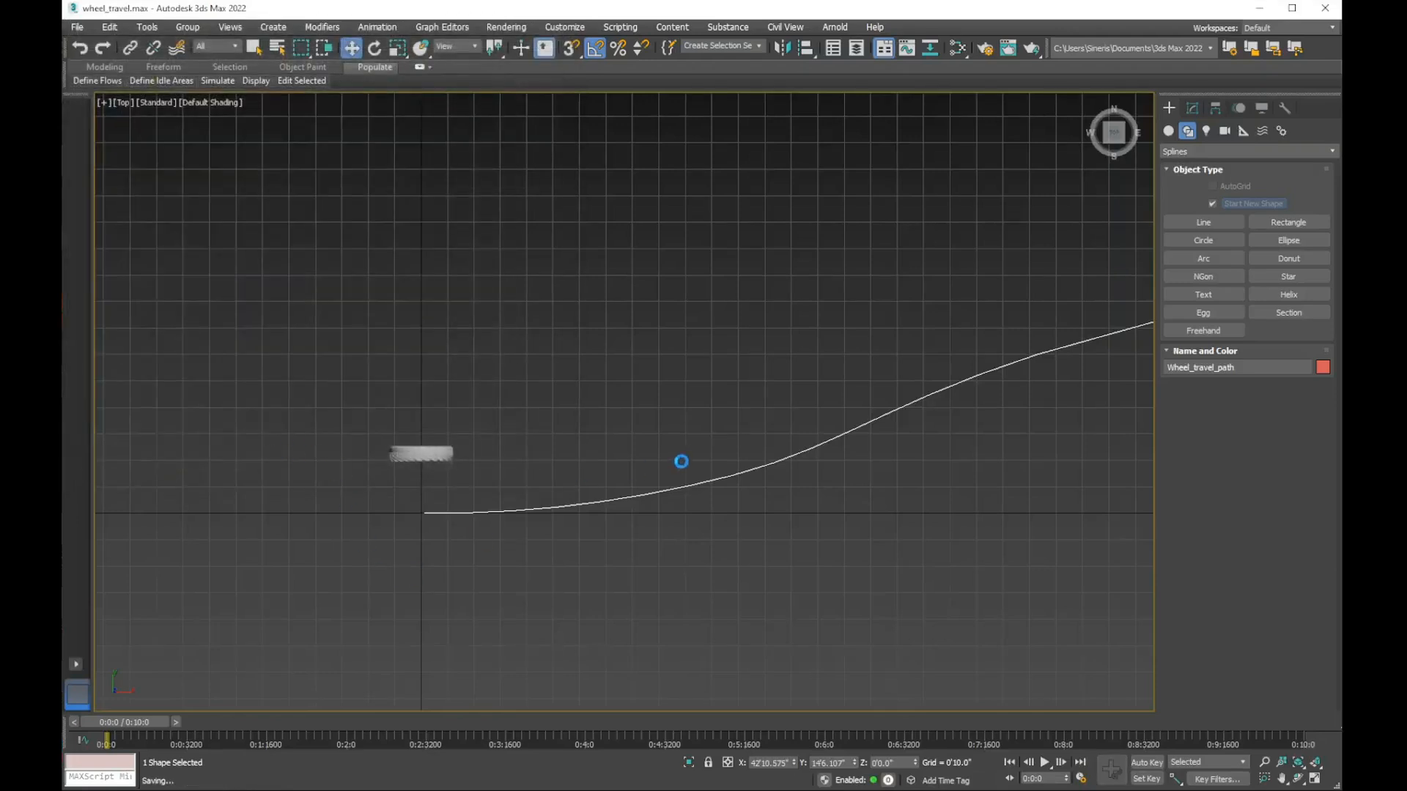
In an angled Perspective view, assign a Path Constraint to the wheel with Wheel_travel_path as its target
left_click(408, 461)
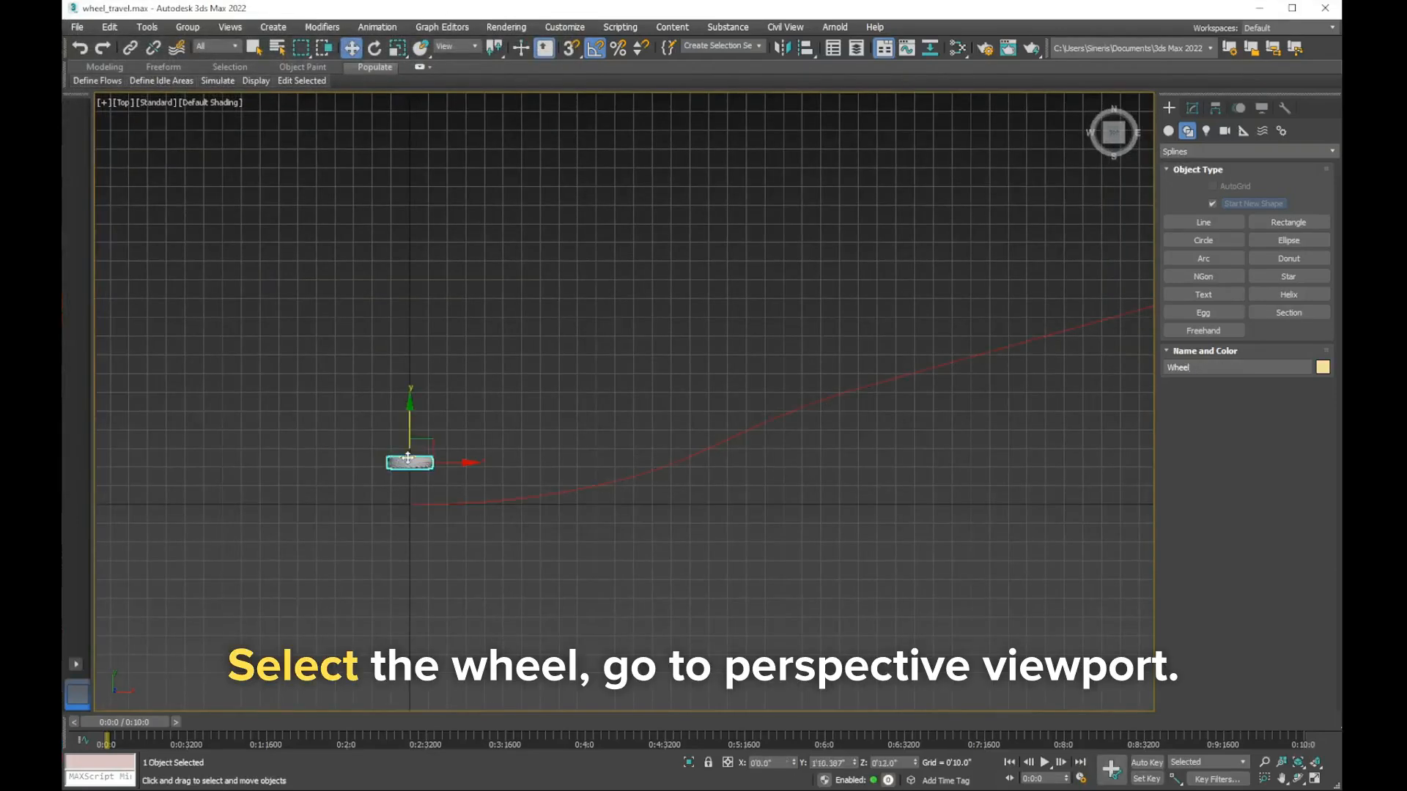
left_click(122, 103)
left_click(147, 155)
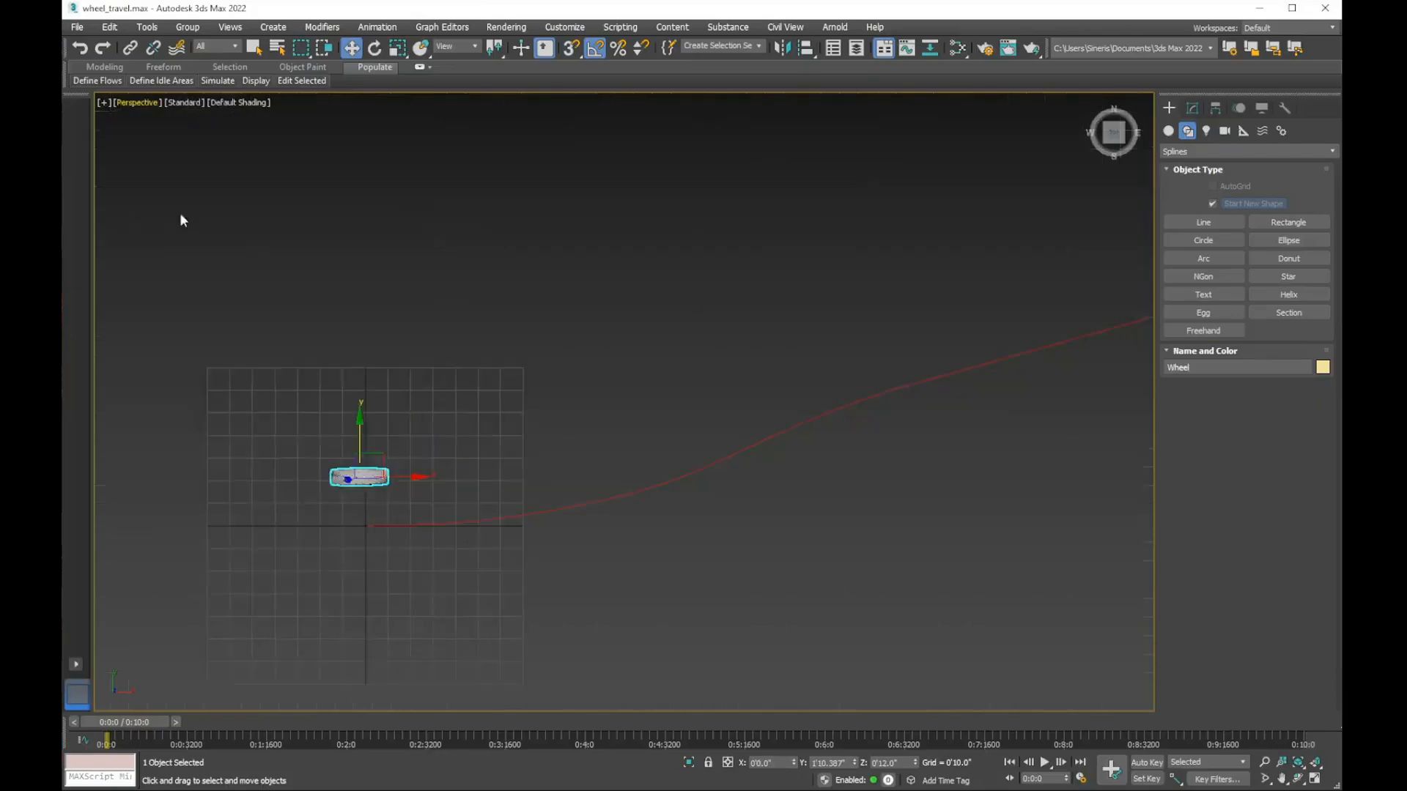
middle_click_drag(348, 362, 354, 453, "alt")
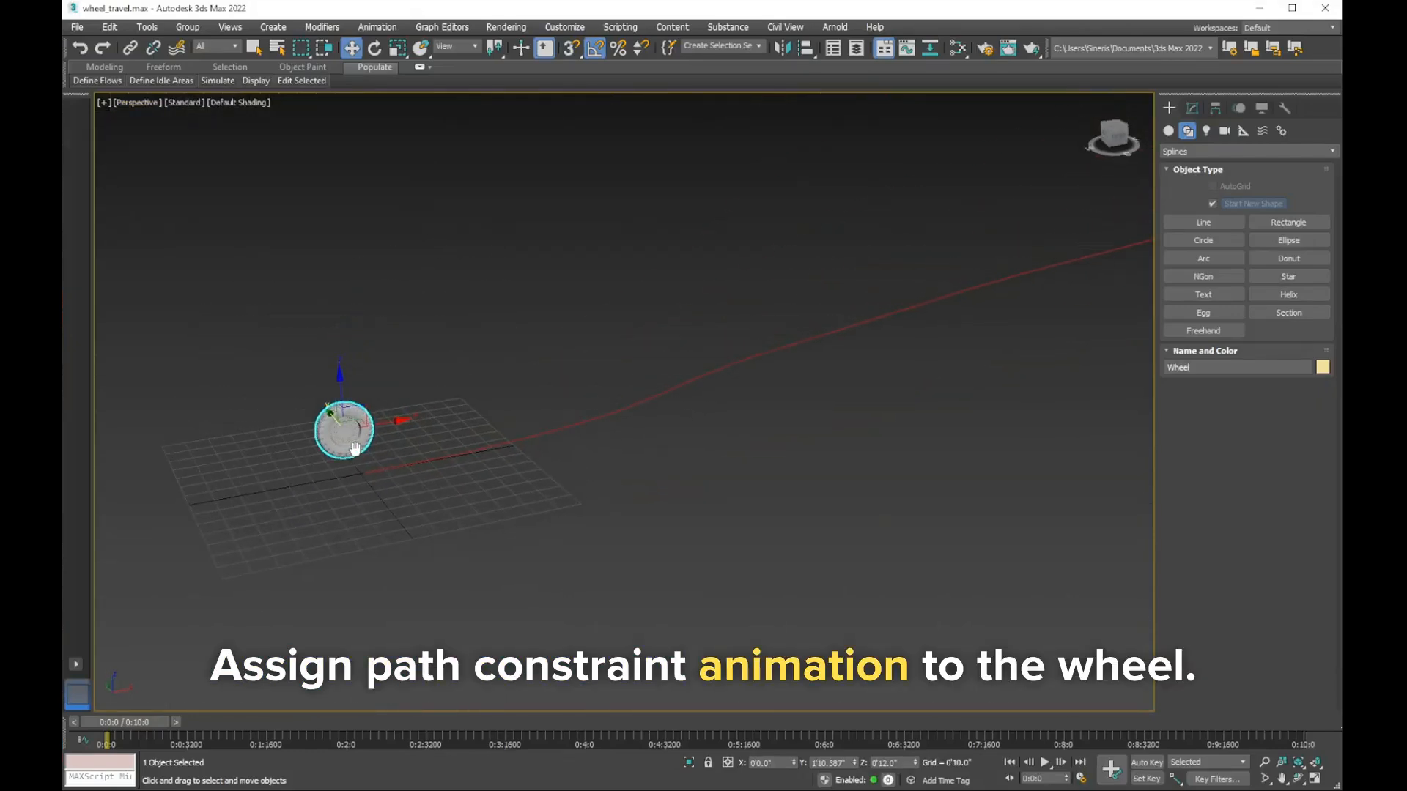
left_click(376, 29)
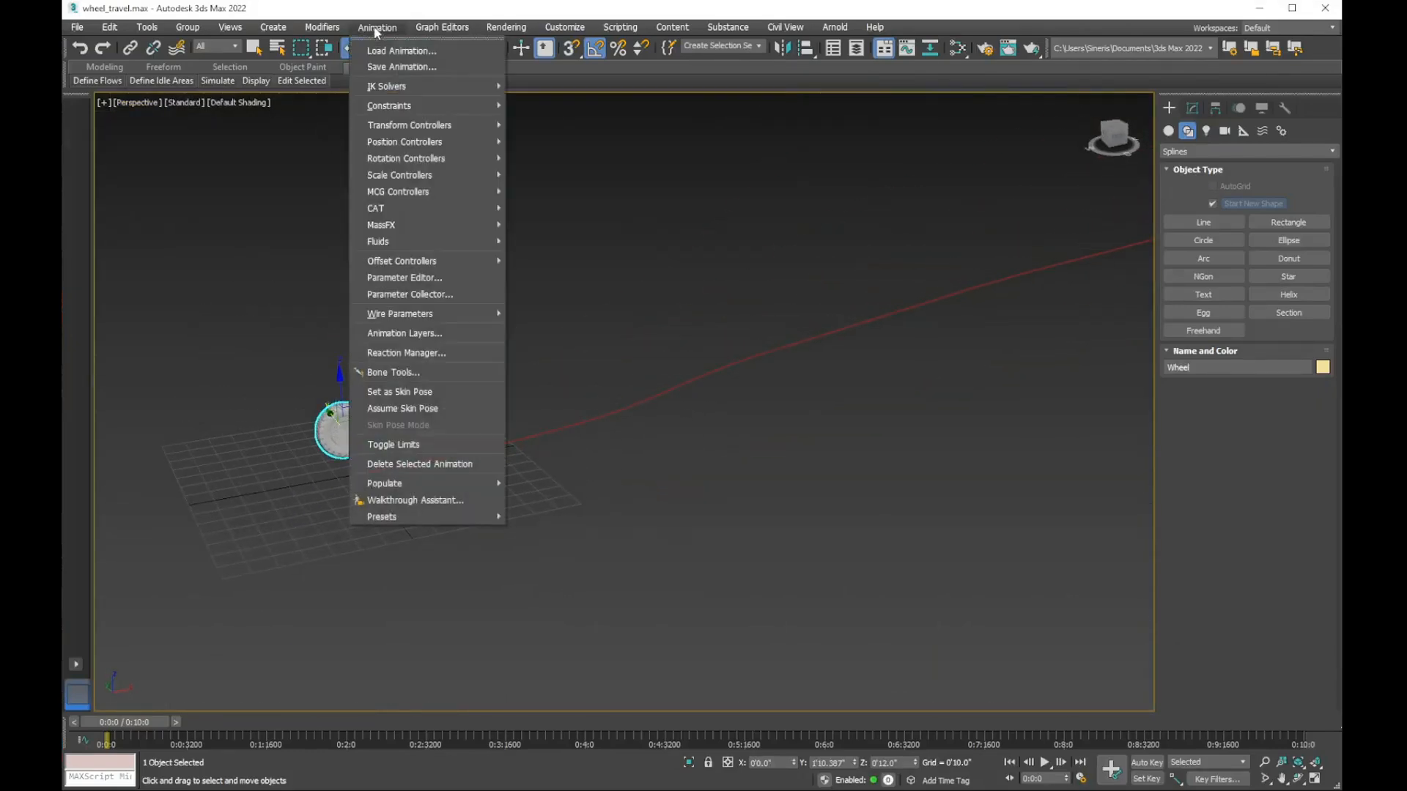
mouse_move(388, 110)
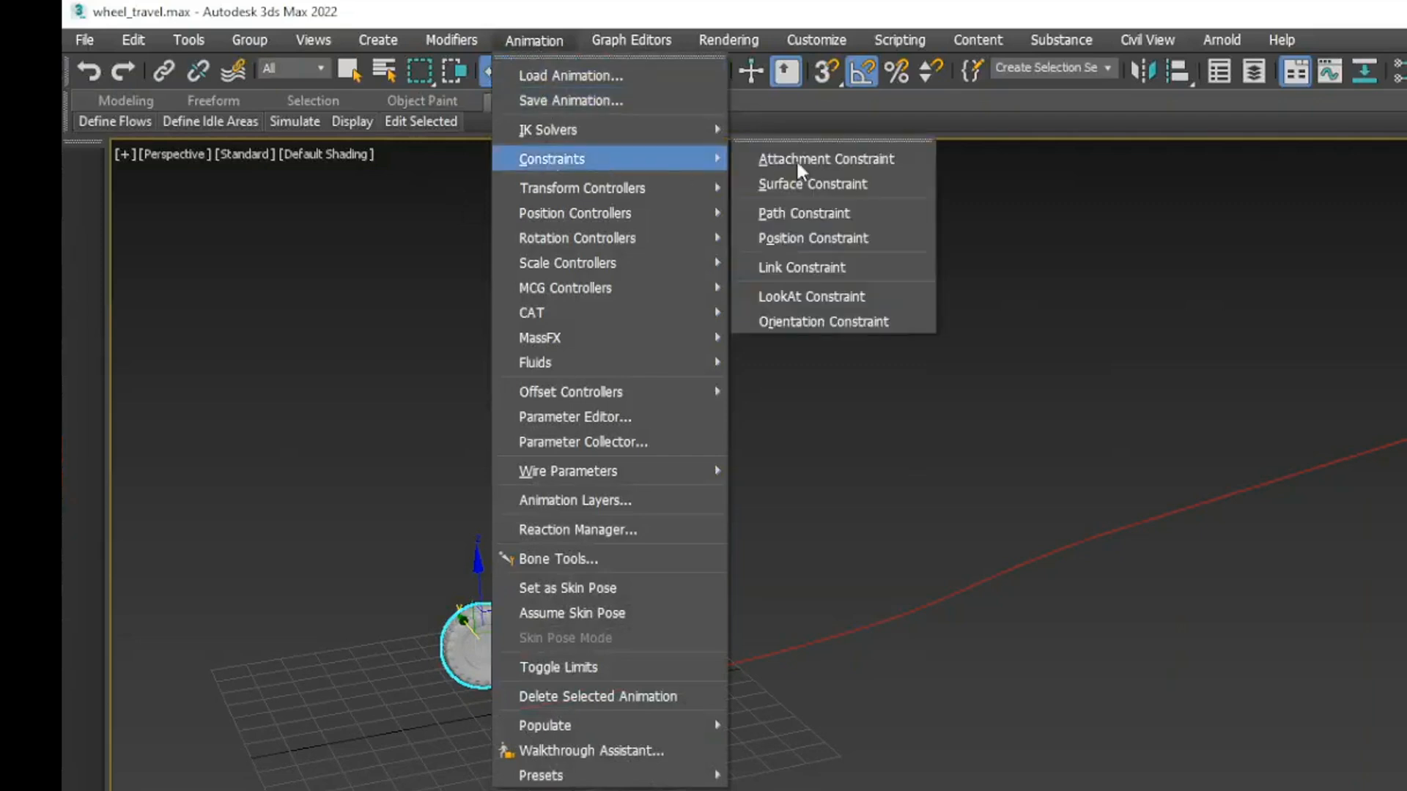
left_click(823, 213)
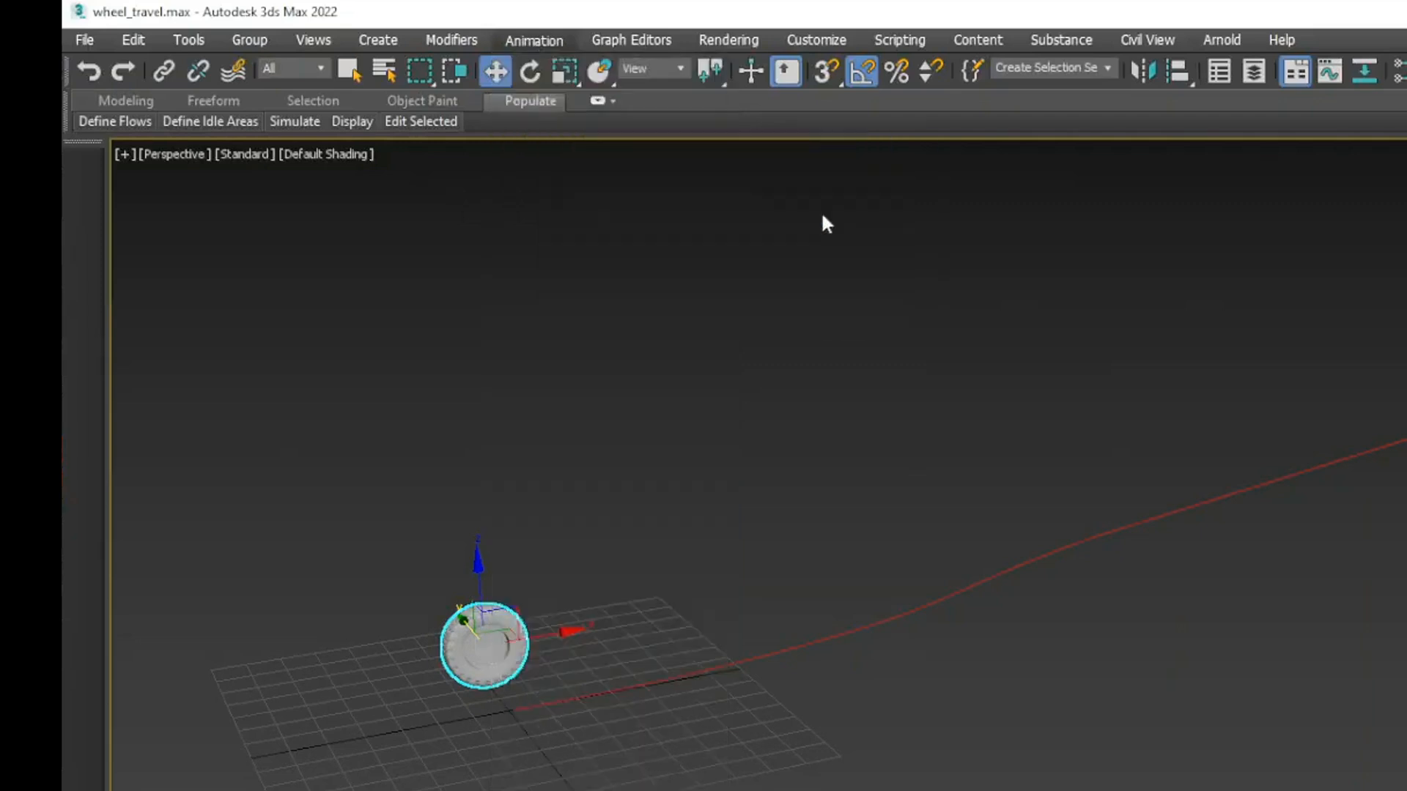
left_click(635, 683)
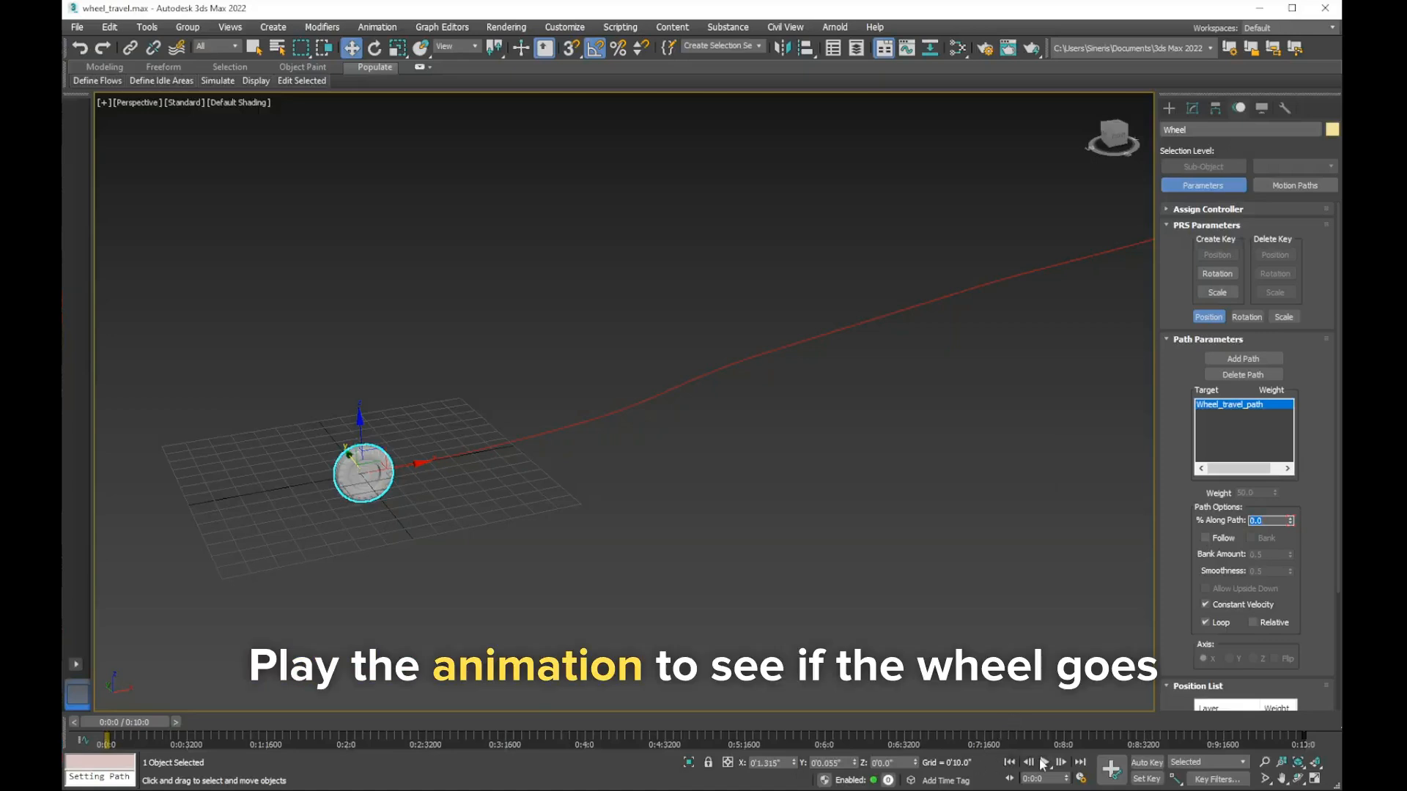
Preview the wheel's motion briefly, and in the Top view turn on the Follow option of its path constraint
left_click(1048, 764)
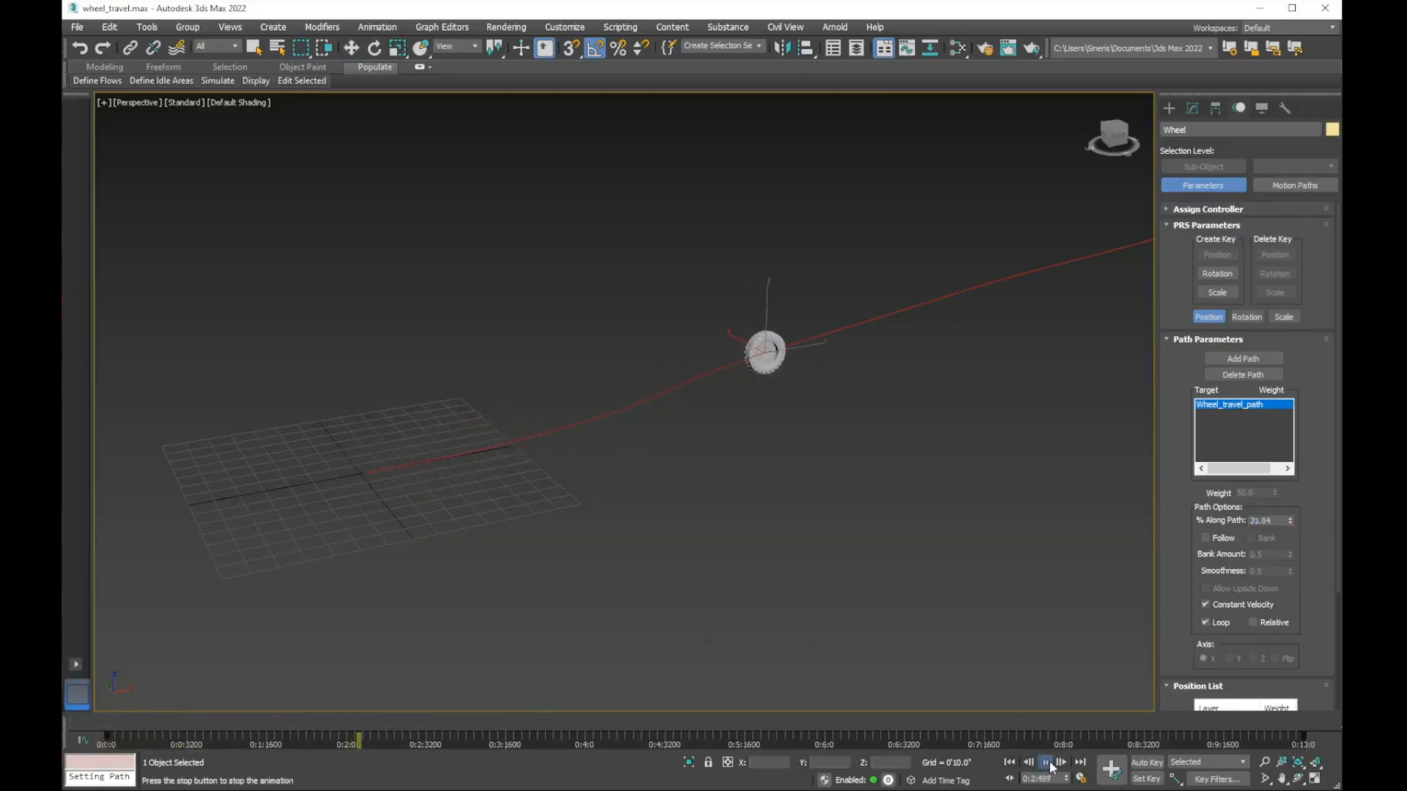
left_click(1048, 764)
left_click(137, 102)
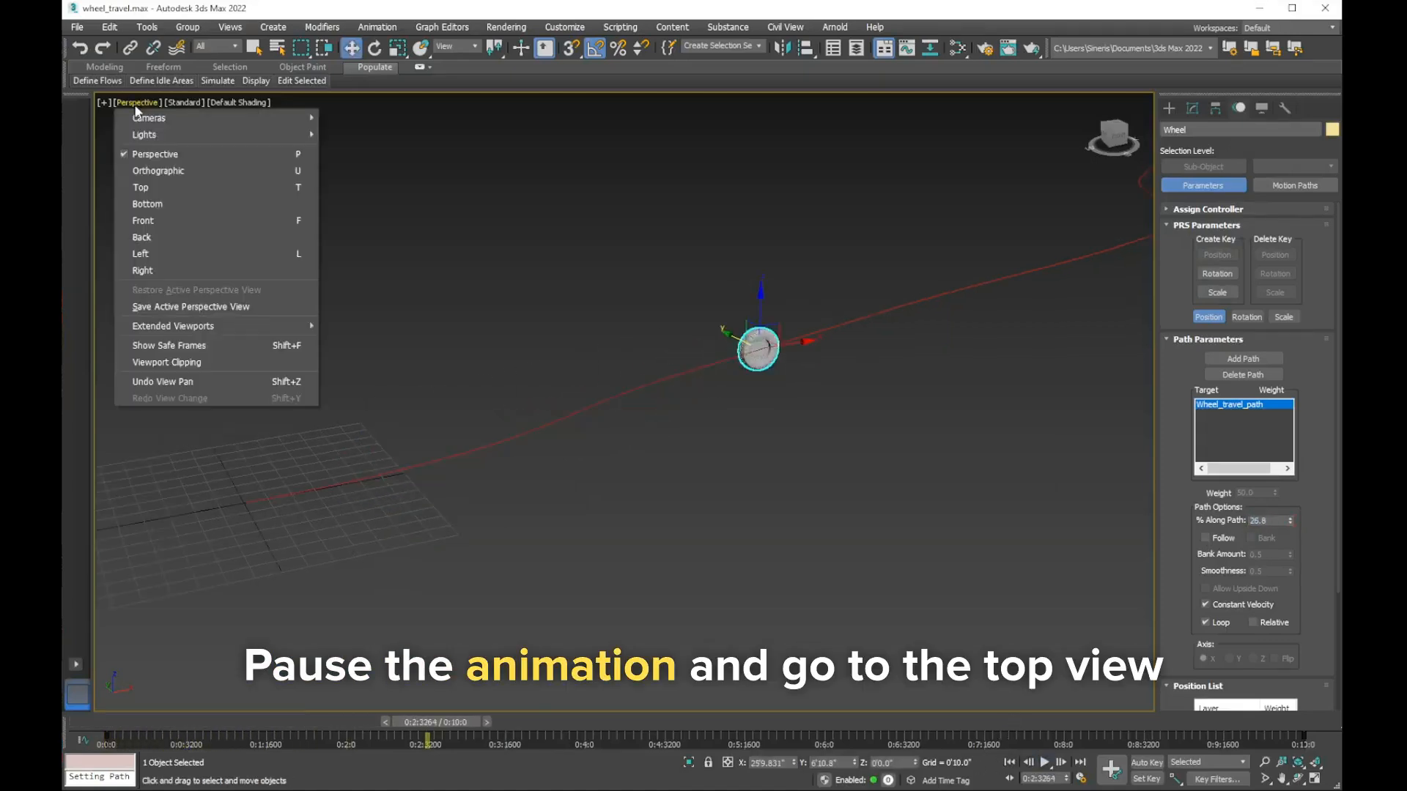
left_click(141, 189)
scroll(503, 336, "down", 5)
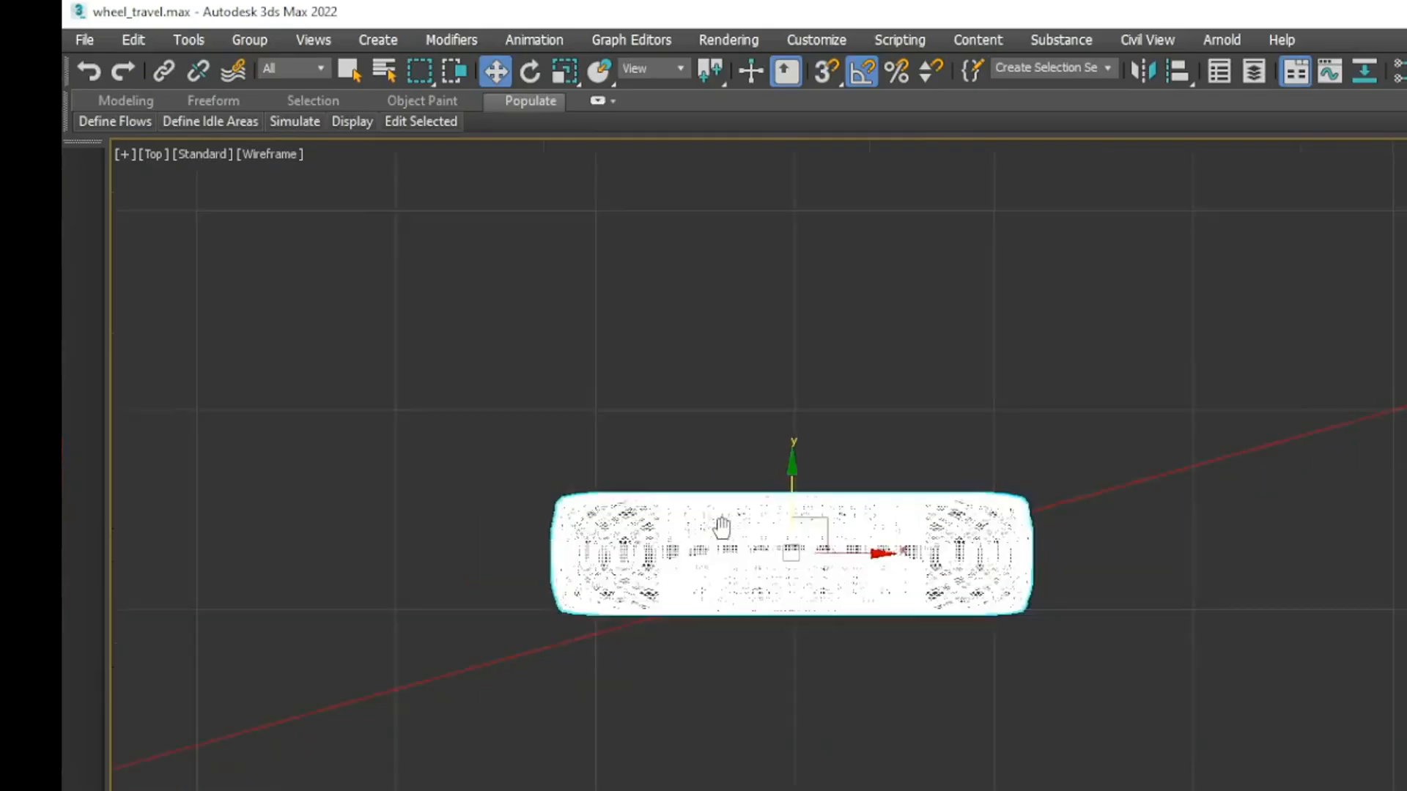
scroll(722, 527, "down", 6)
scroll(697, 538, "up", 3)
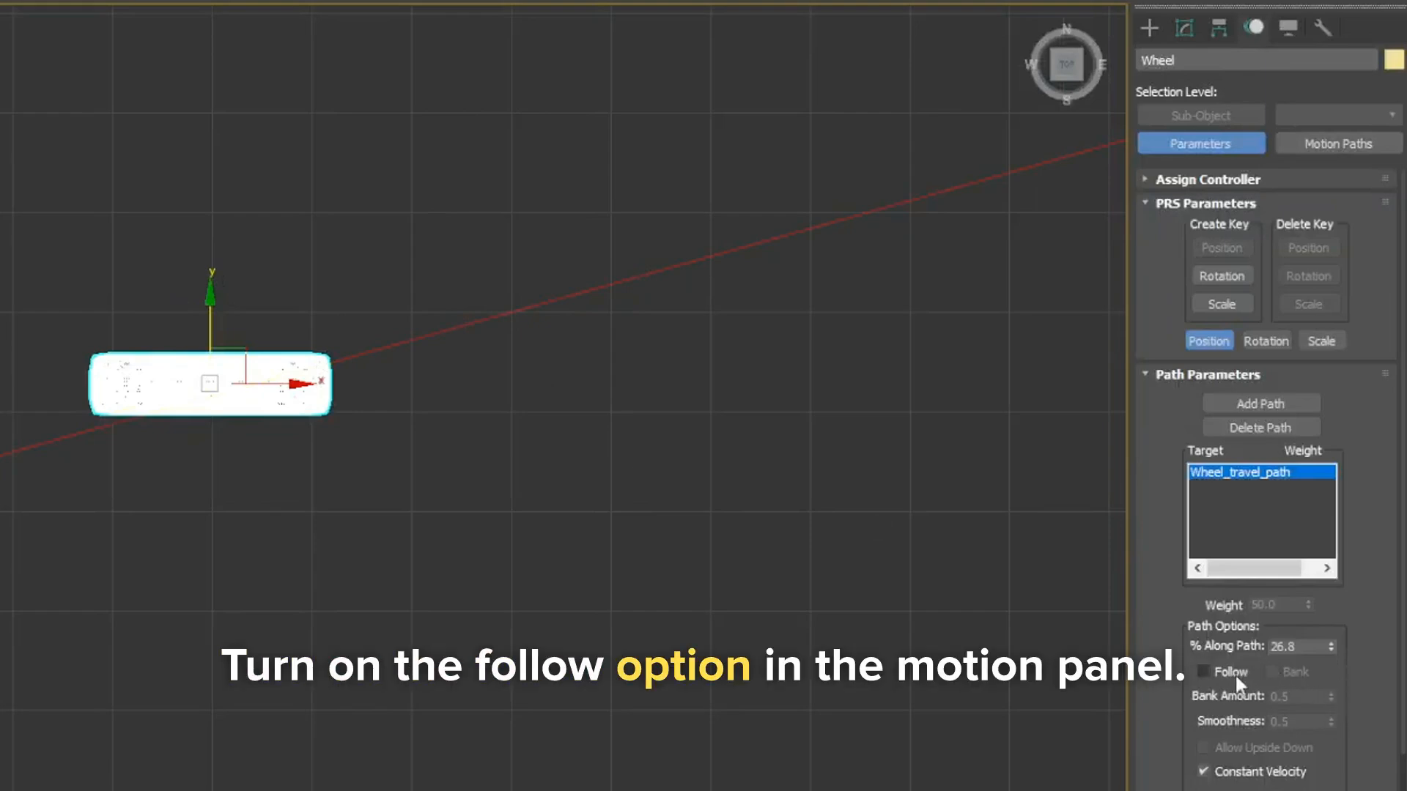
left_click(1236, 674)
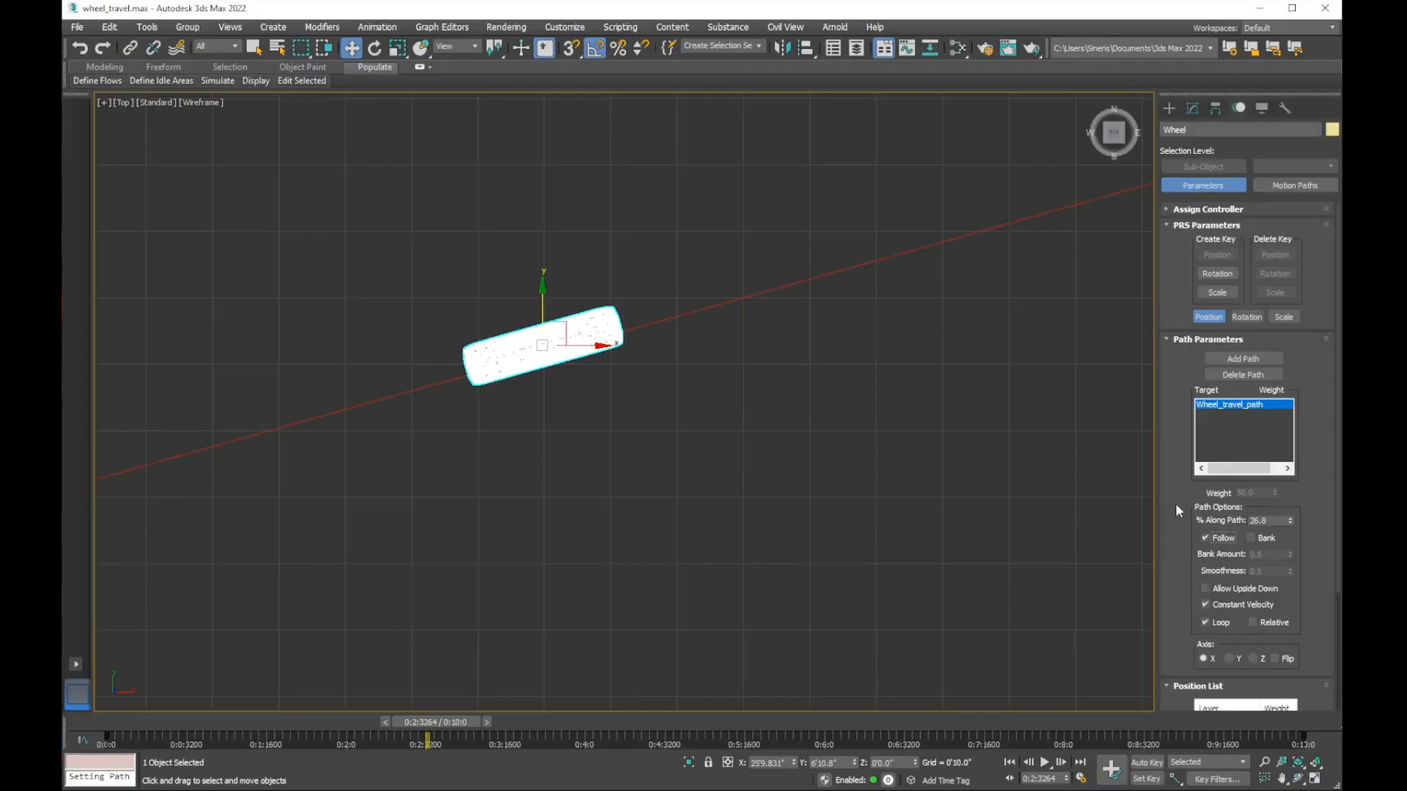
Scrub through the animation in the Top view to check the wheel's orientation along the whole path
scroll(695, 463, "down", 8)
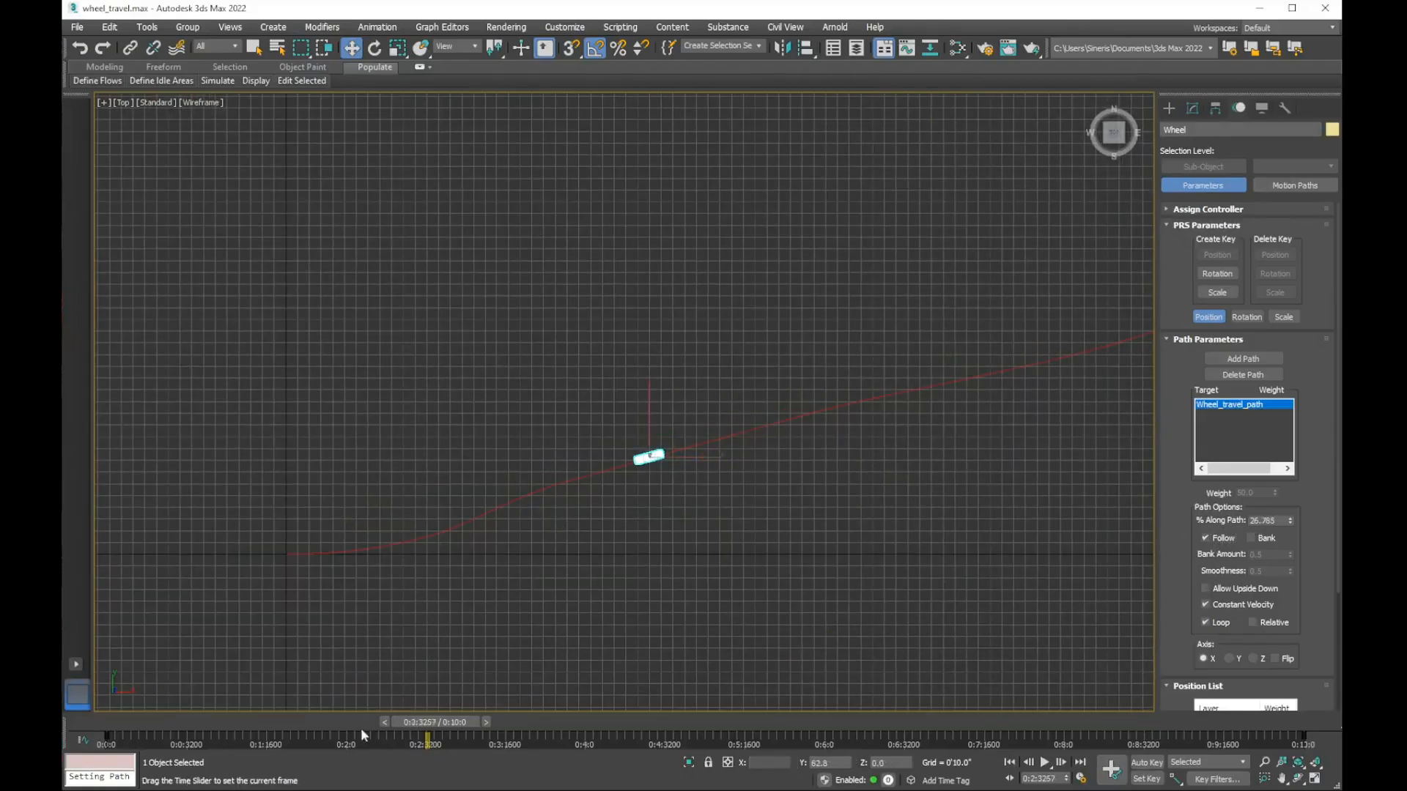
left_click_drag(106, 722, 337, 722)
left_click_drag(559, 698, 832, 598)
scroll(882, 501, "down", 3)
middle_click_drag(883, 501, 616, 560)
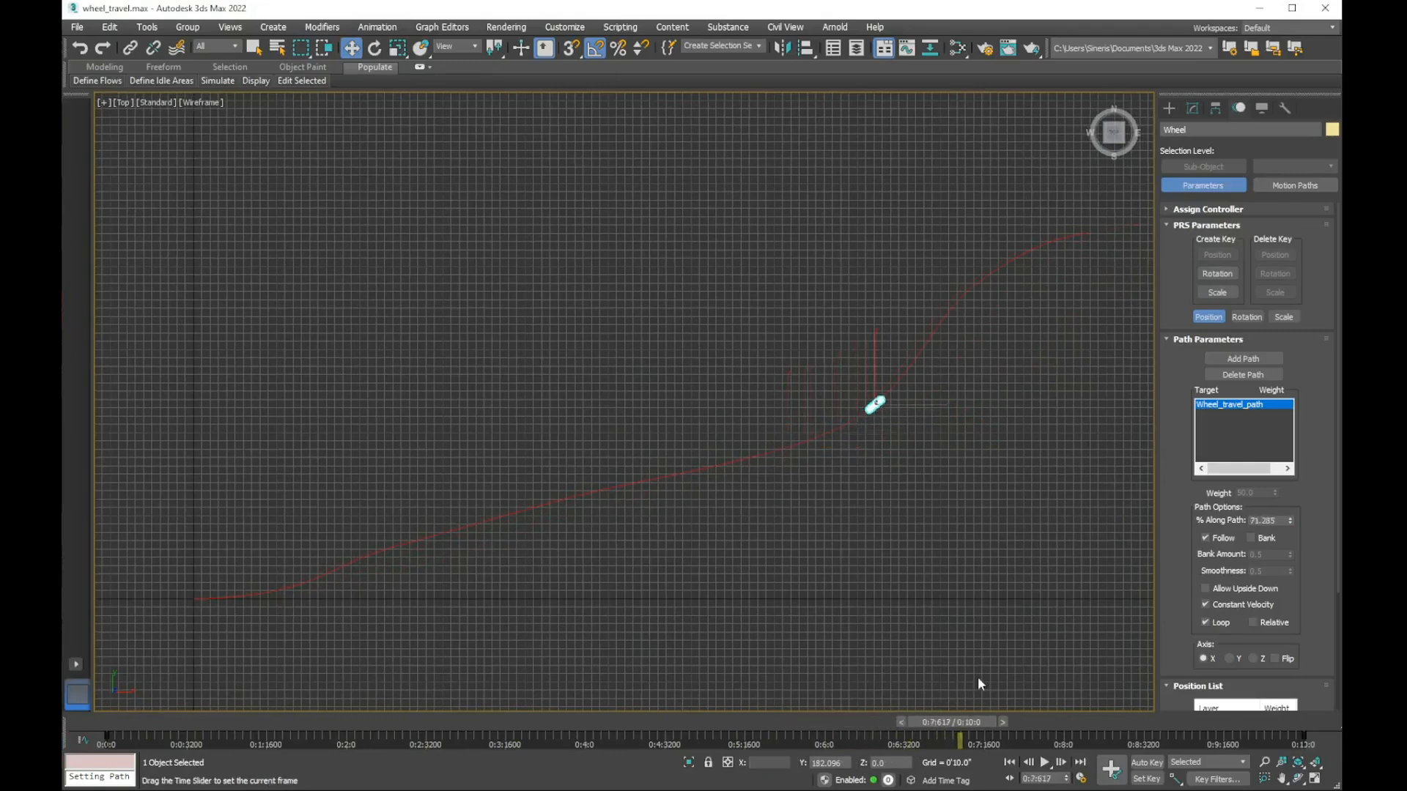
key("w")
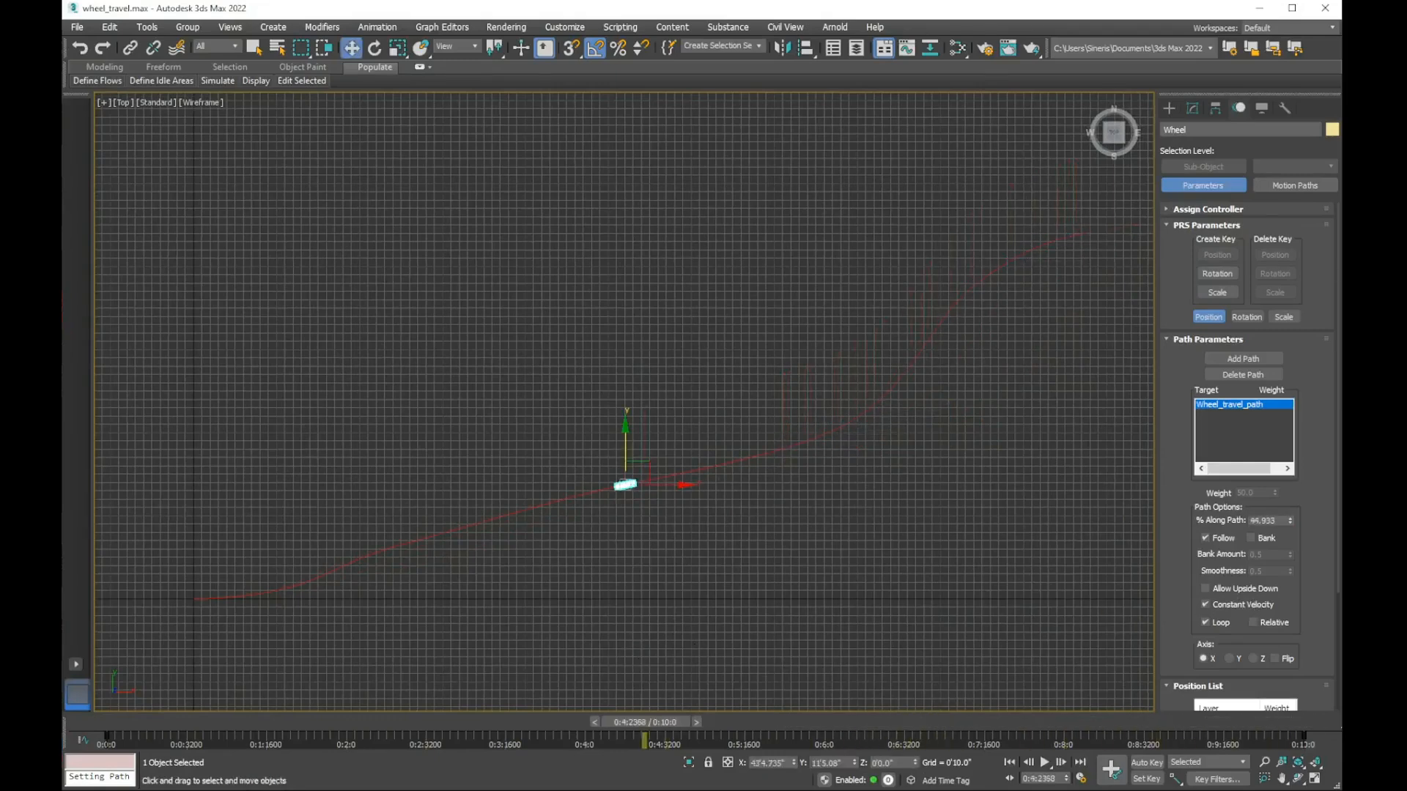
Return to the creation tools and the Perspective view, and rewind the animation to the start time 0:0:0
left_click(1170, 108)
middle_click_drag(513, 477, 647, 418)
key("p")
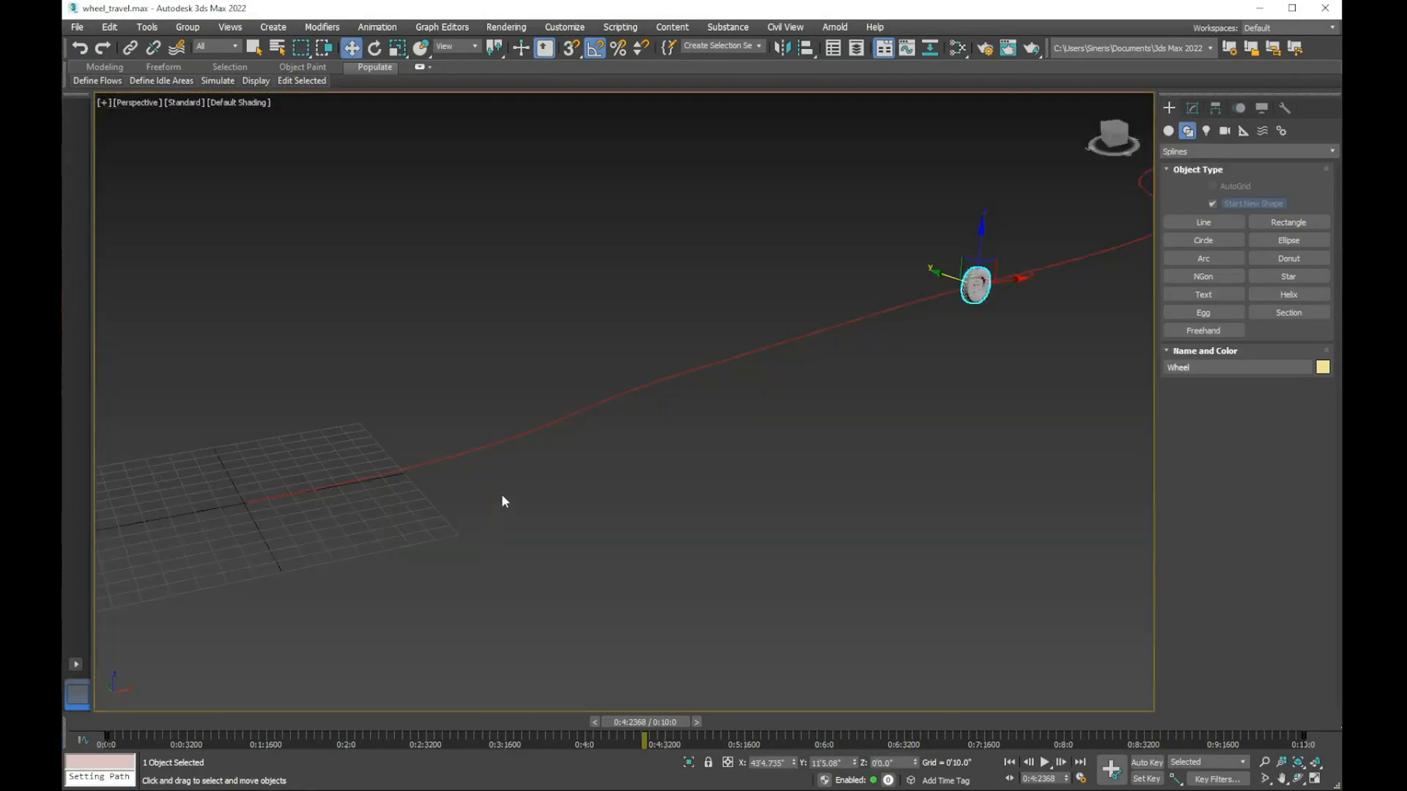
left_click_drag(634, 726, 70, 721)
middle_click_drag(332, 499, 413, 488)
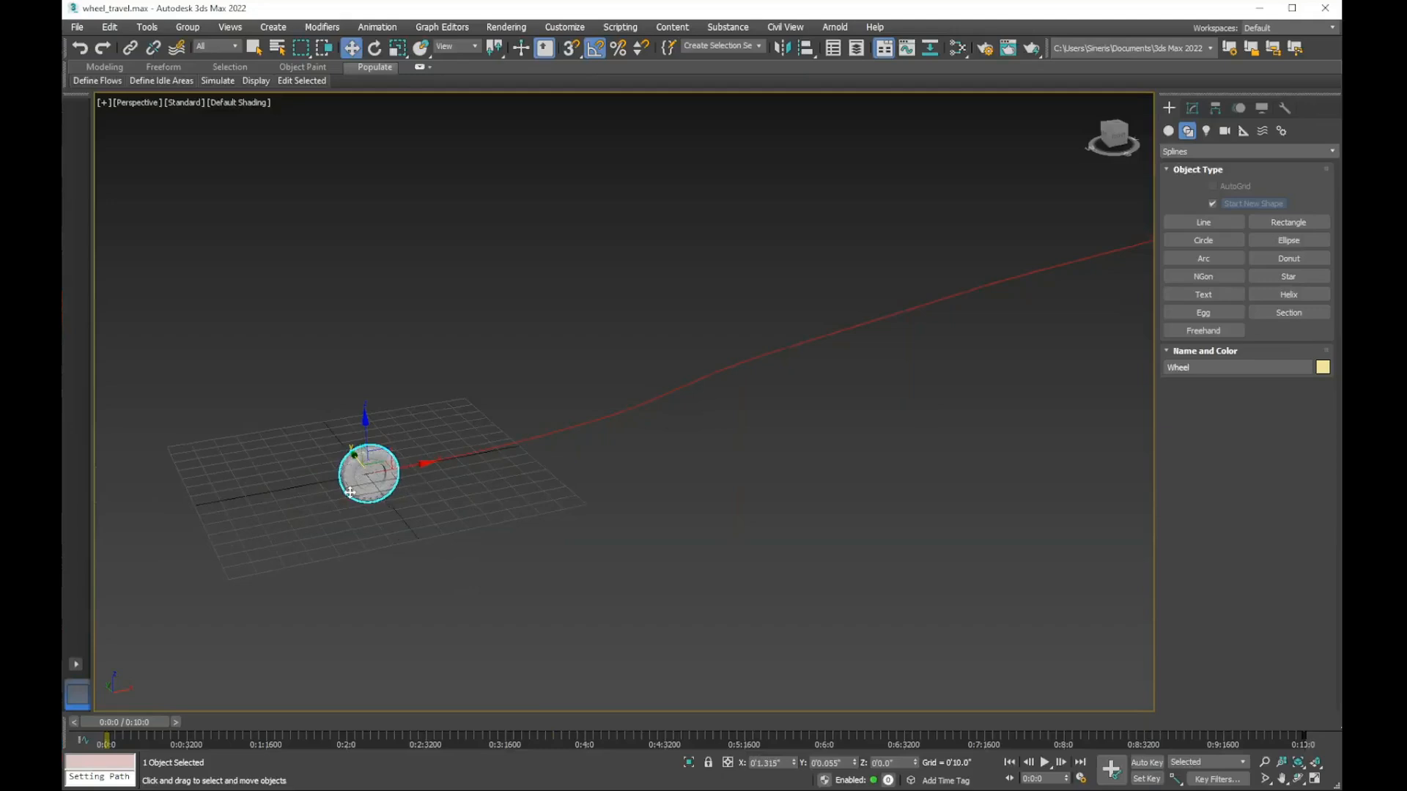
scroll(350, 492, "up", 2)
scroll(356, 479, "up", 3)
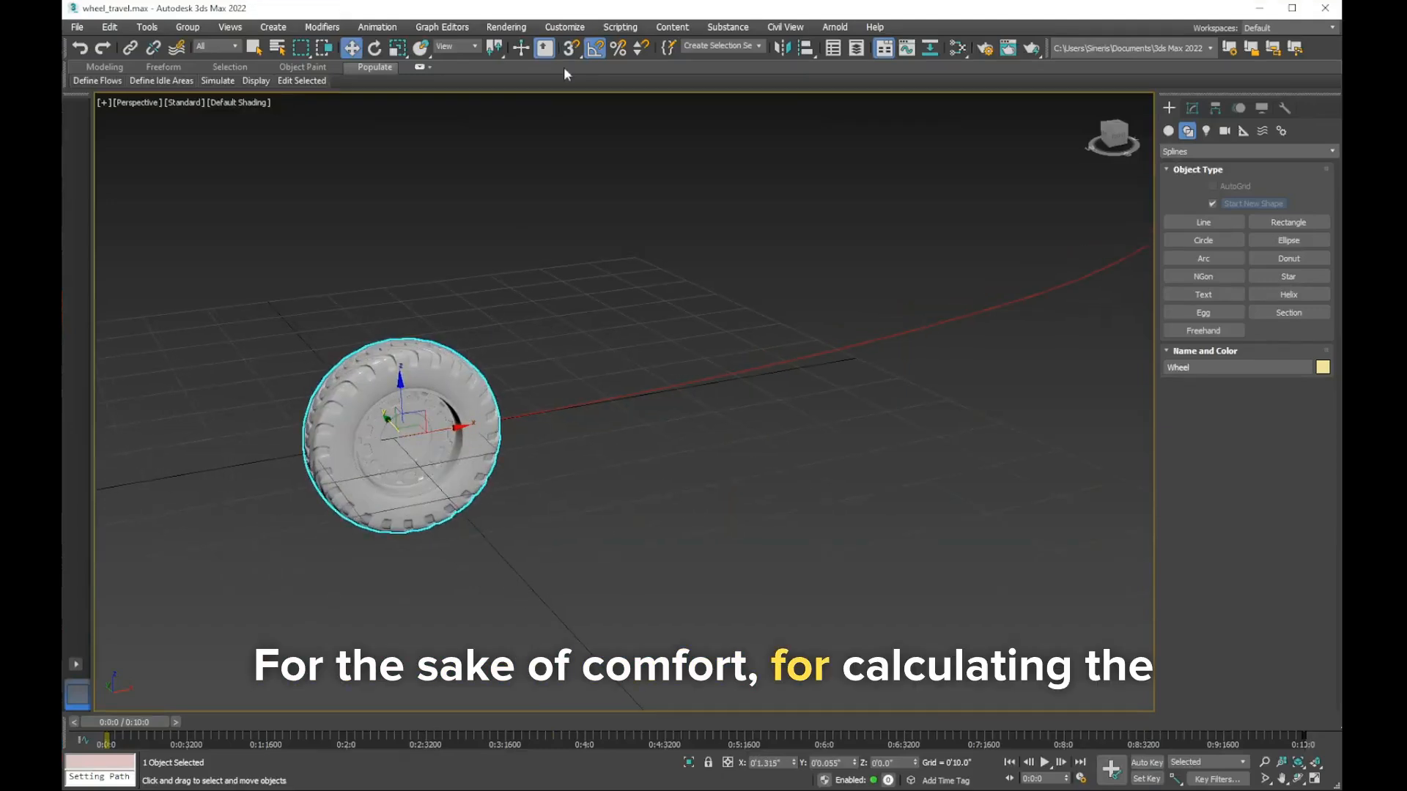
Set the scene's display units to Generic Units
left_click(561, 28)
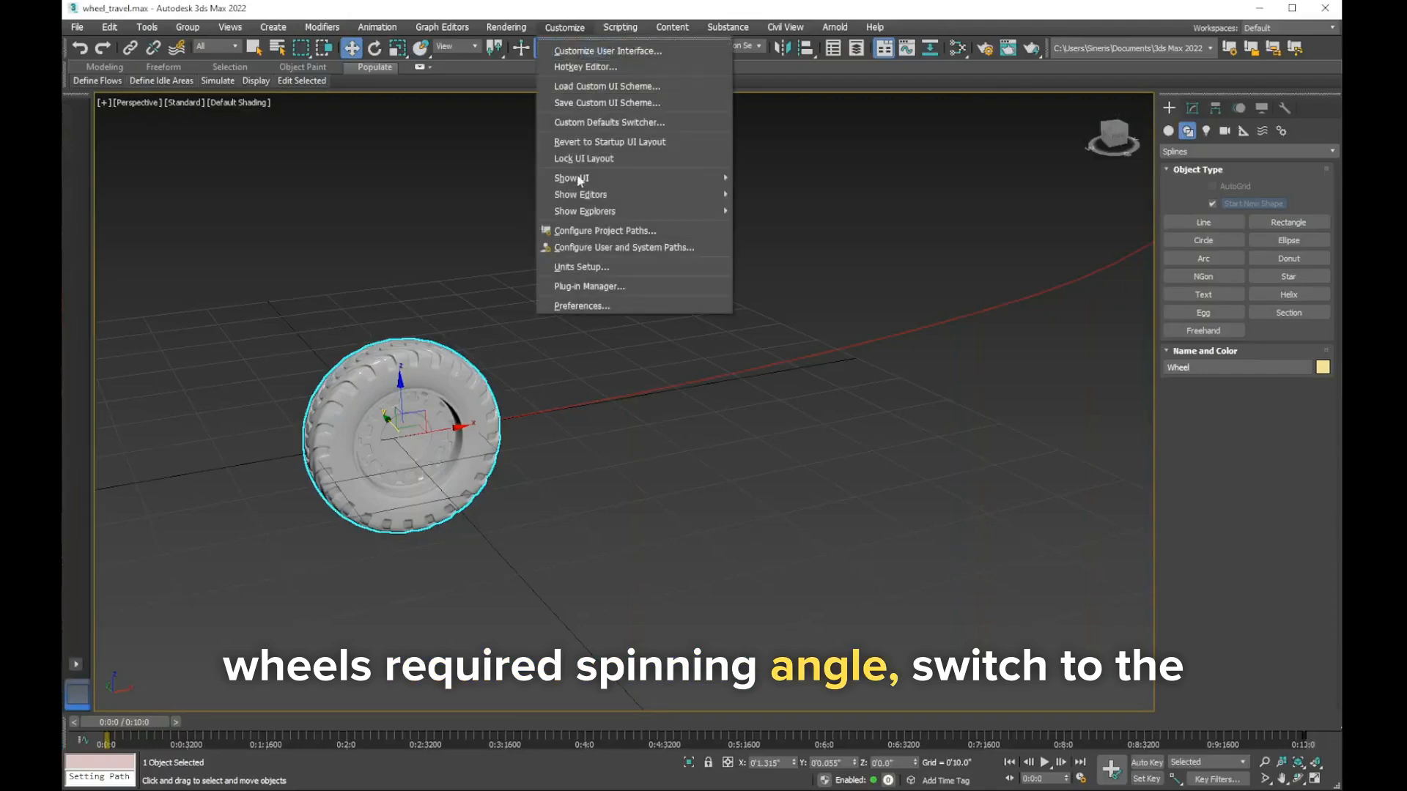
left_click(572, 267)
left_click_drag(642, 256, 551, 88)
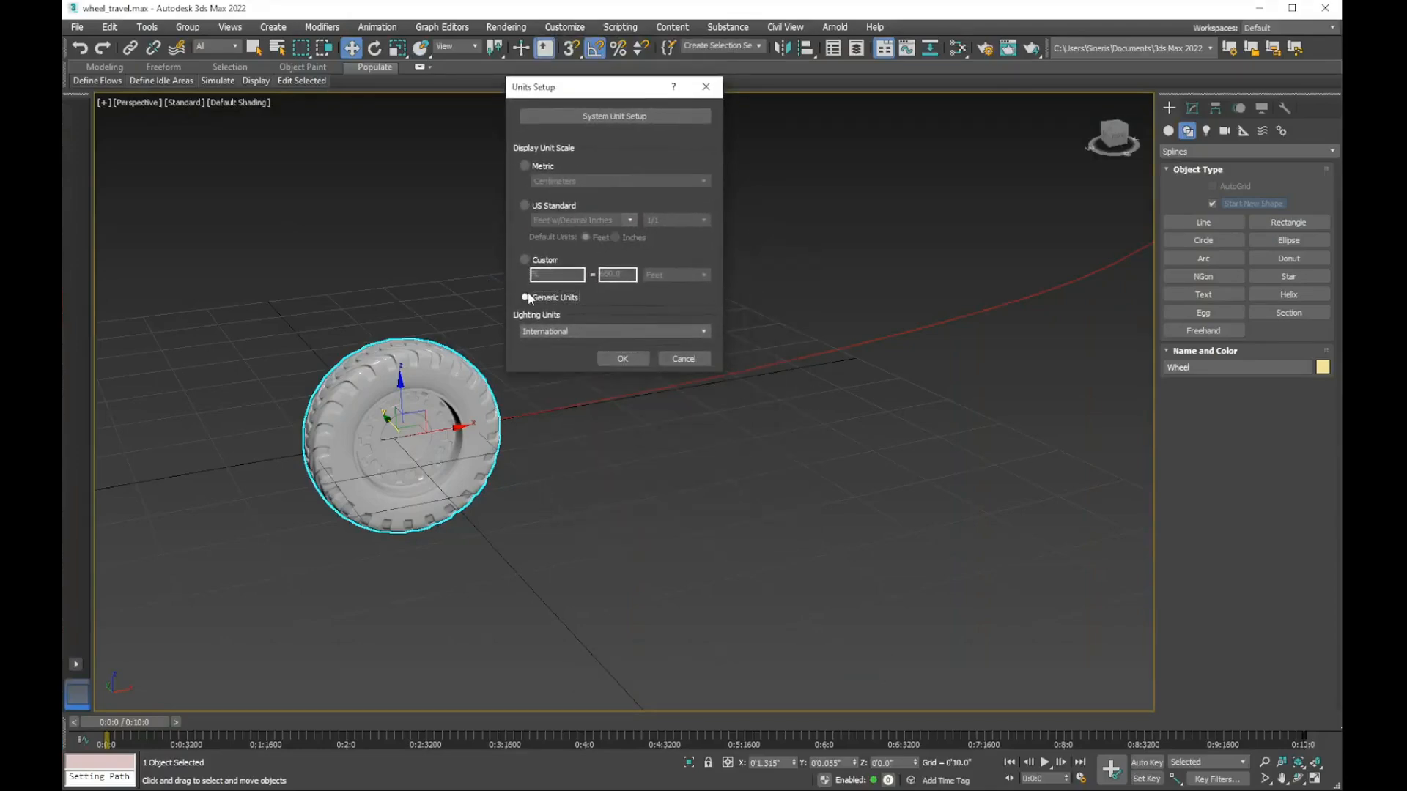
left_click(622, 358)
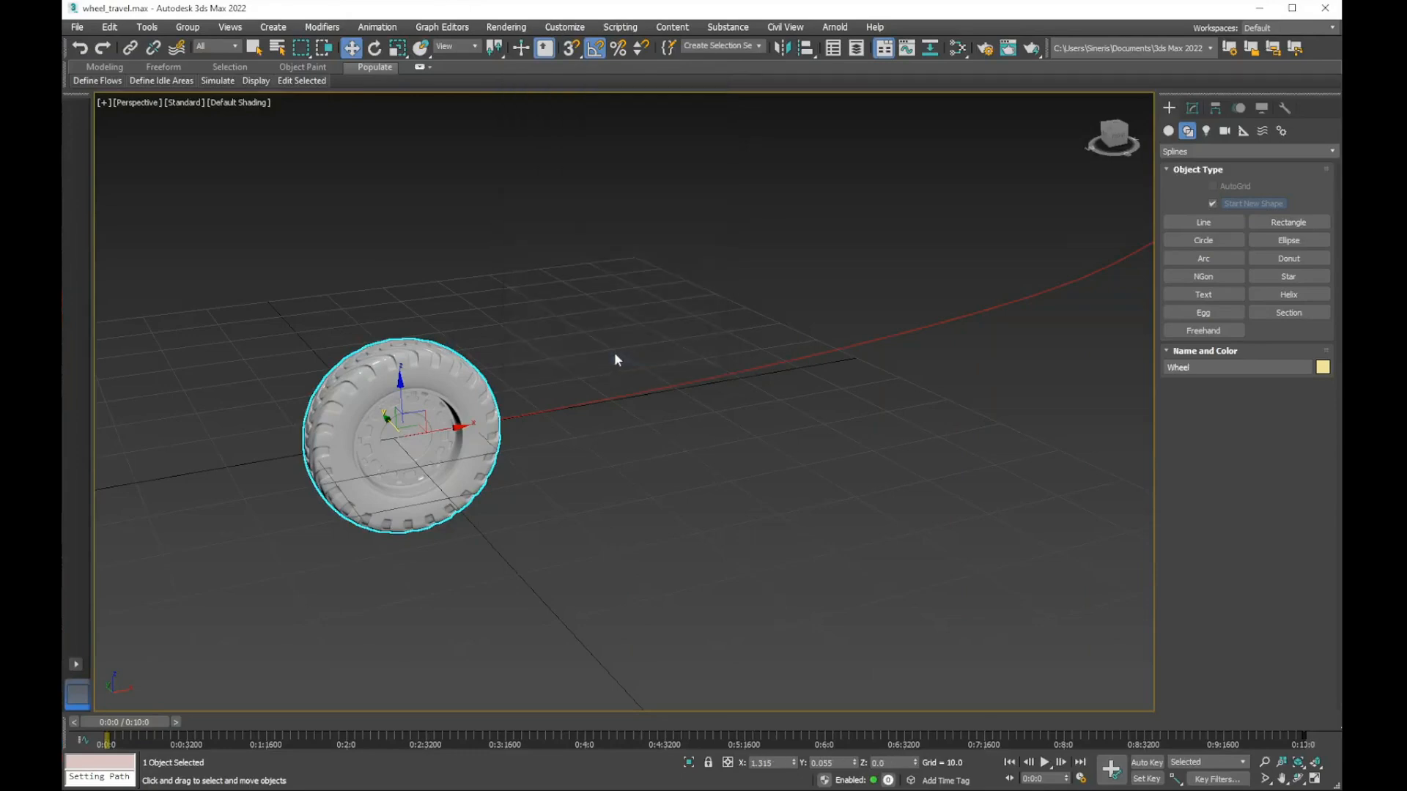
Measure the length of Wheel_travel_path in generic units with the Measure utility
middle_click_drag(445, 406, 462, 376)
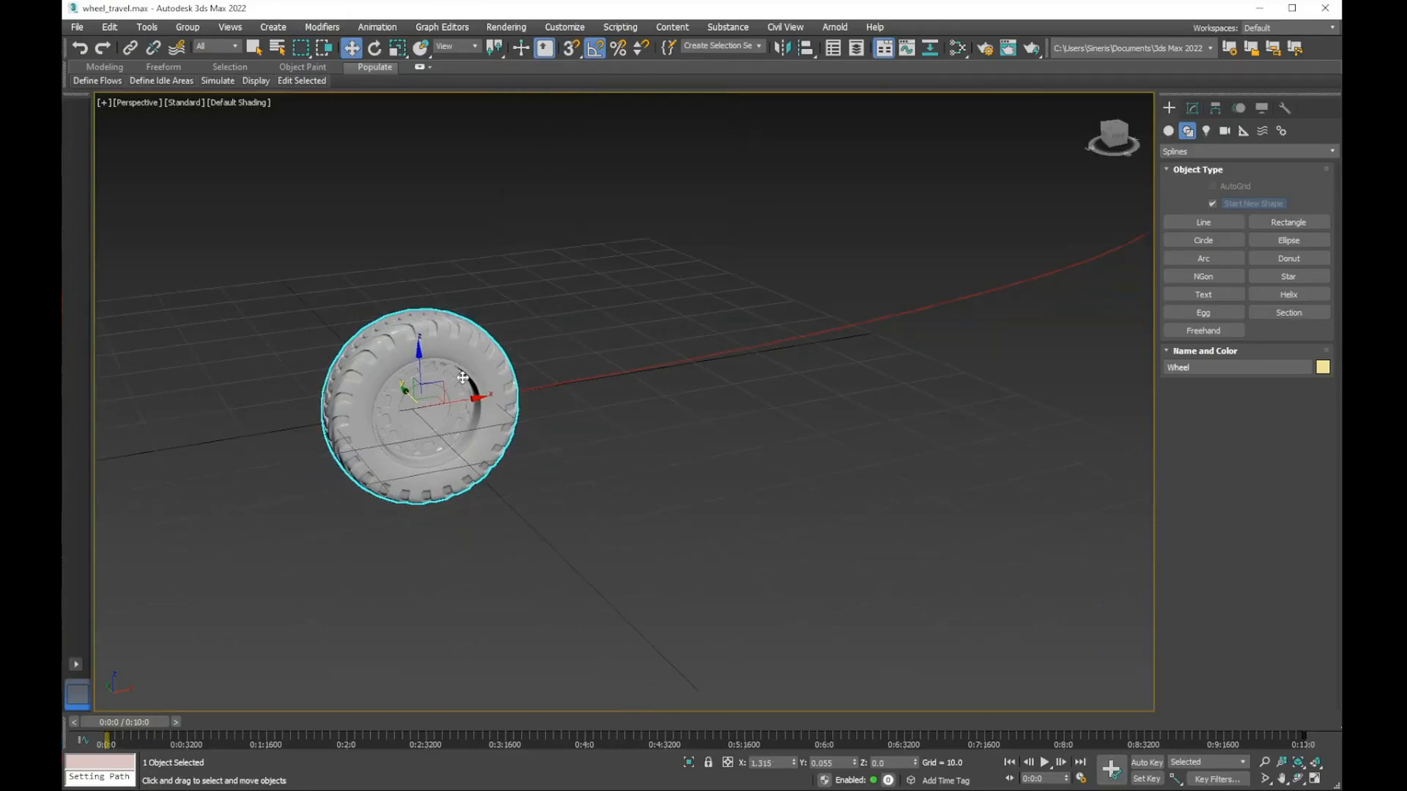
left_click(662, 364)
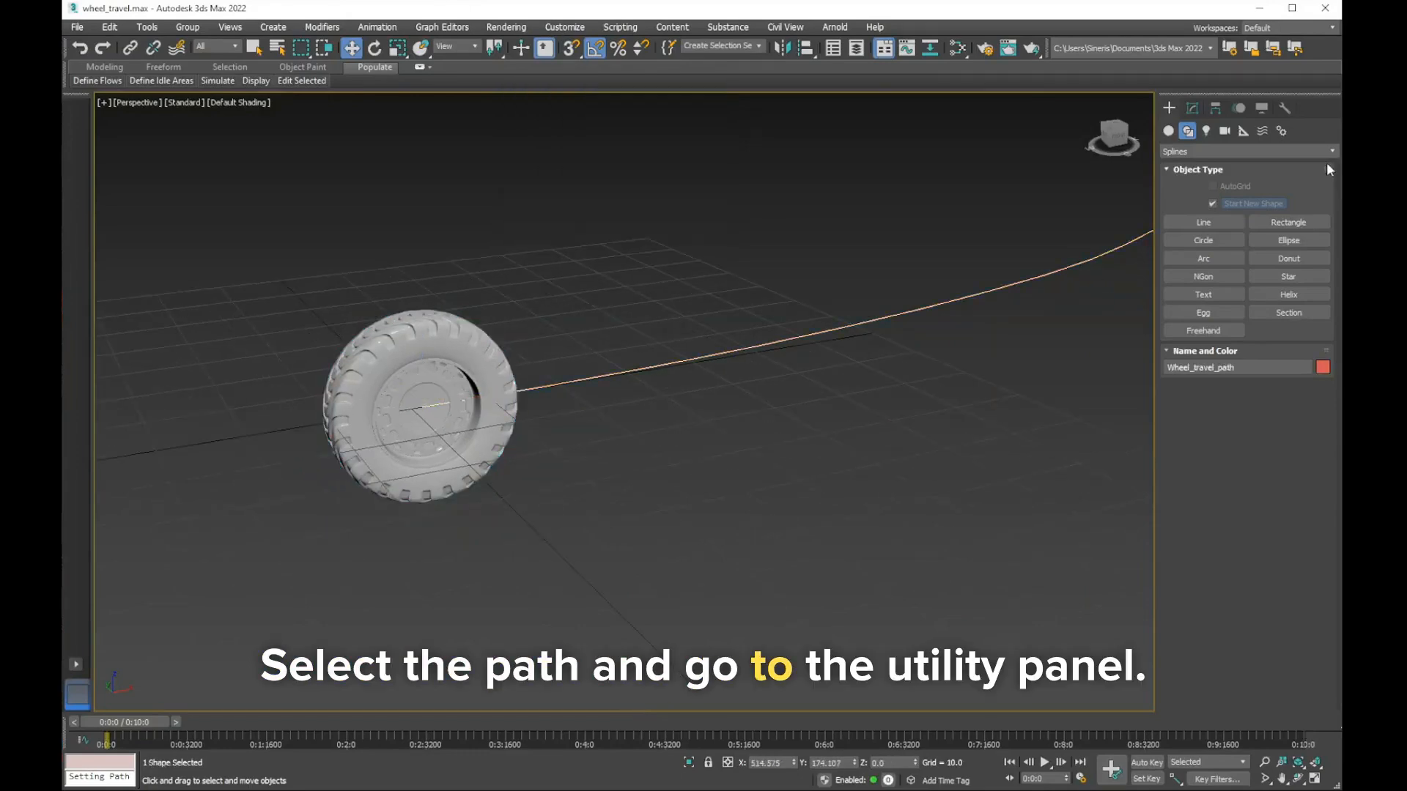
left_click(1285, 107)
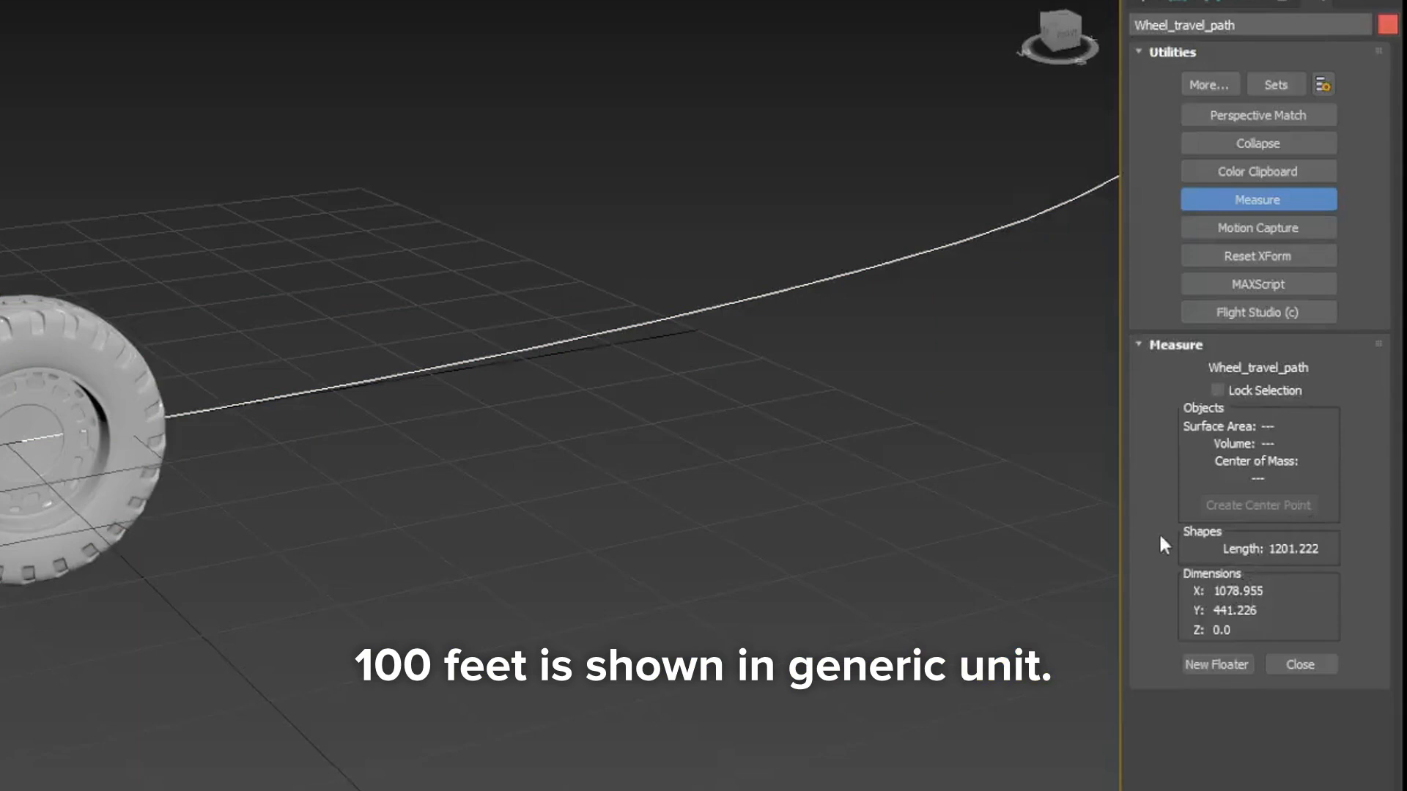
left_click(34, 316)
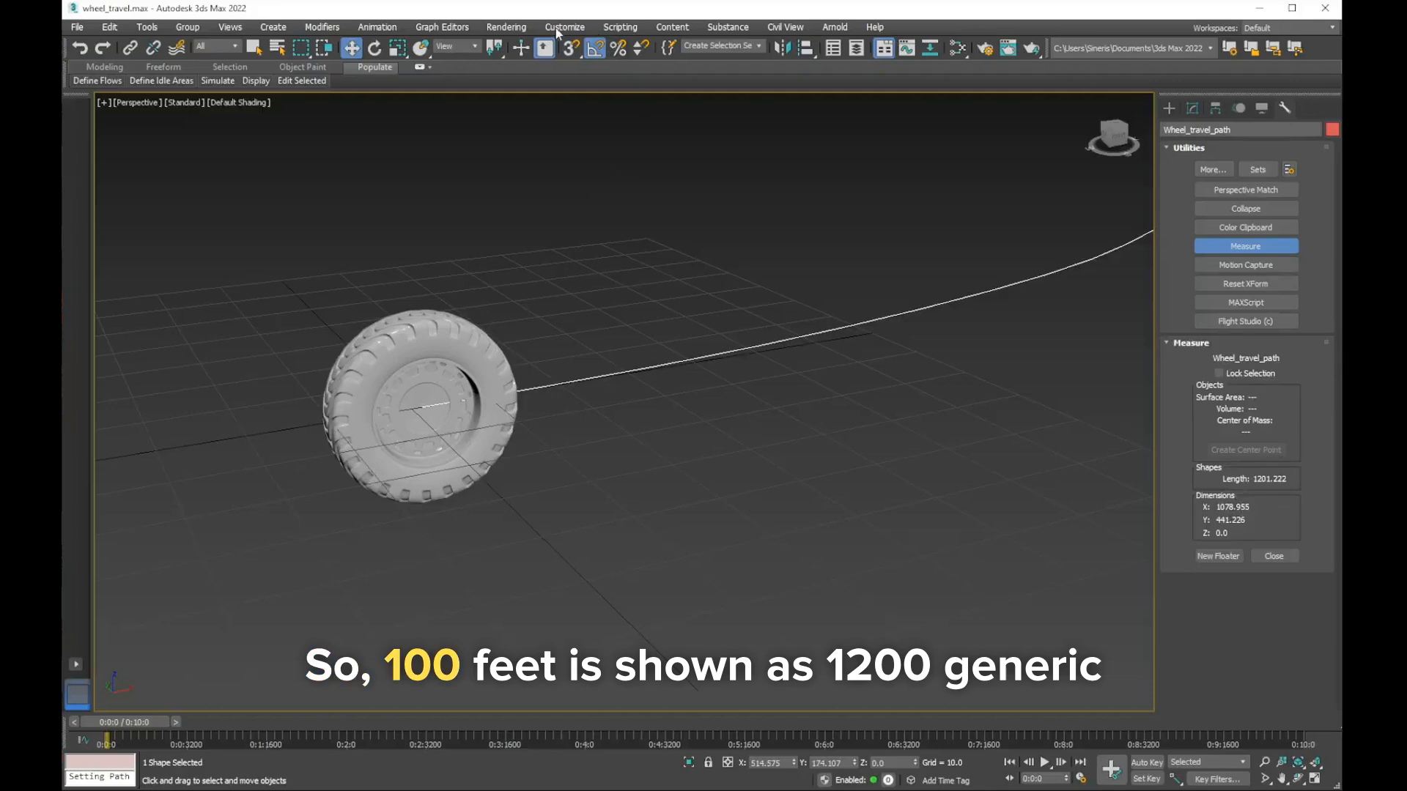
Check the wheel's X, Y and Z dimensions in generic units with the Transform Toolbox
left_click(431, 322)
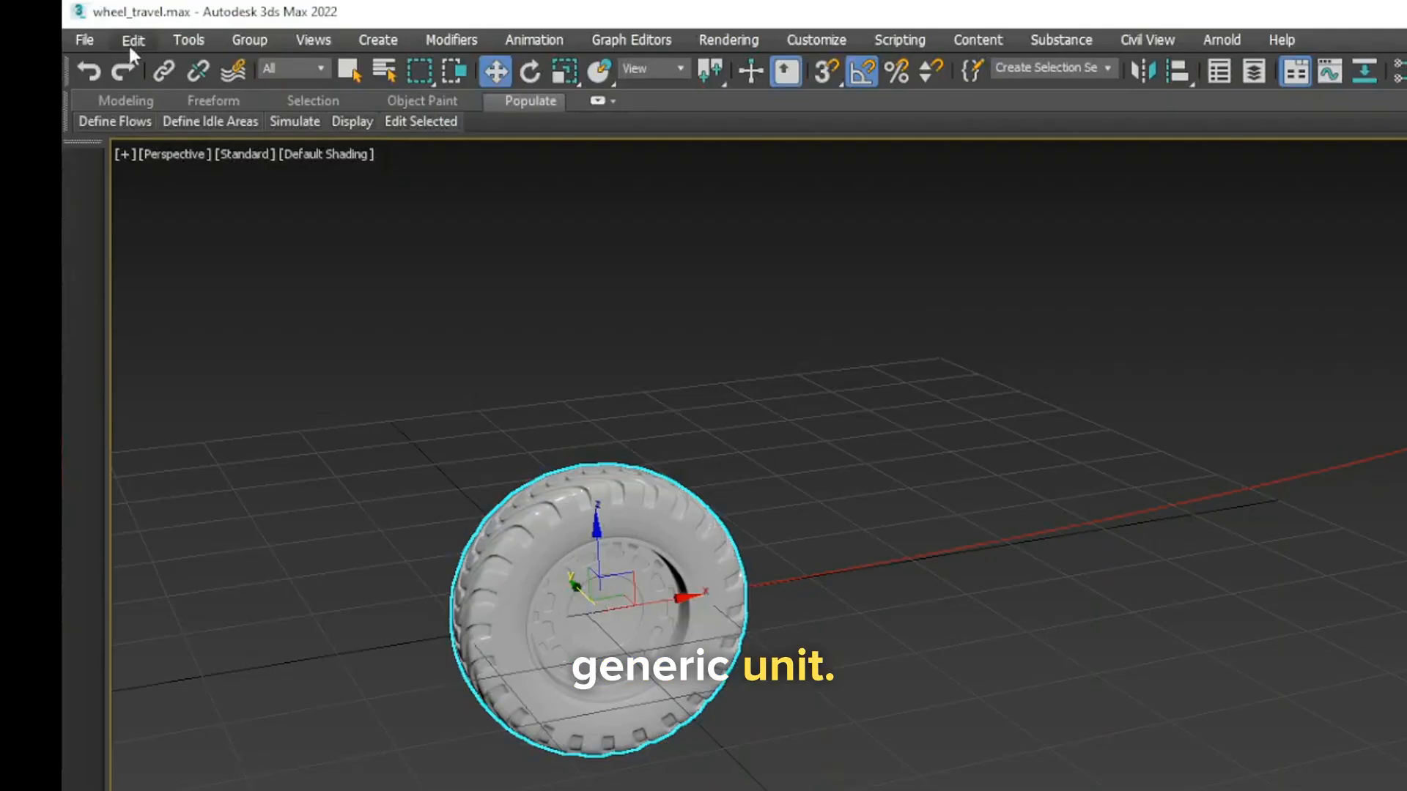
left_click(108, 28)
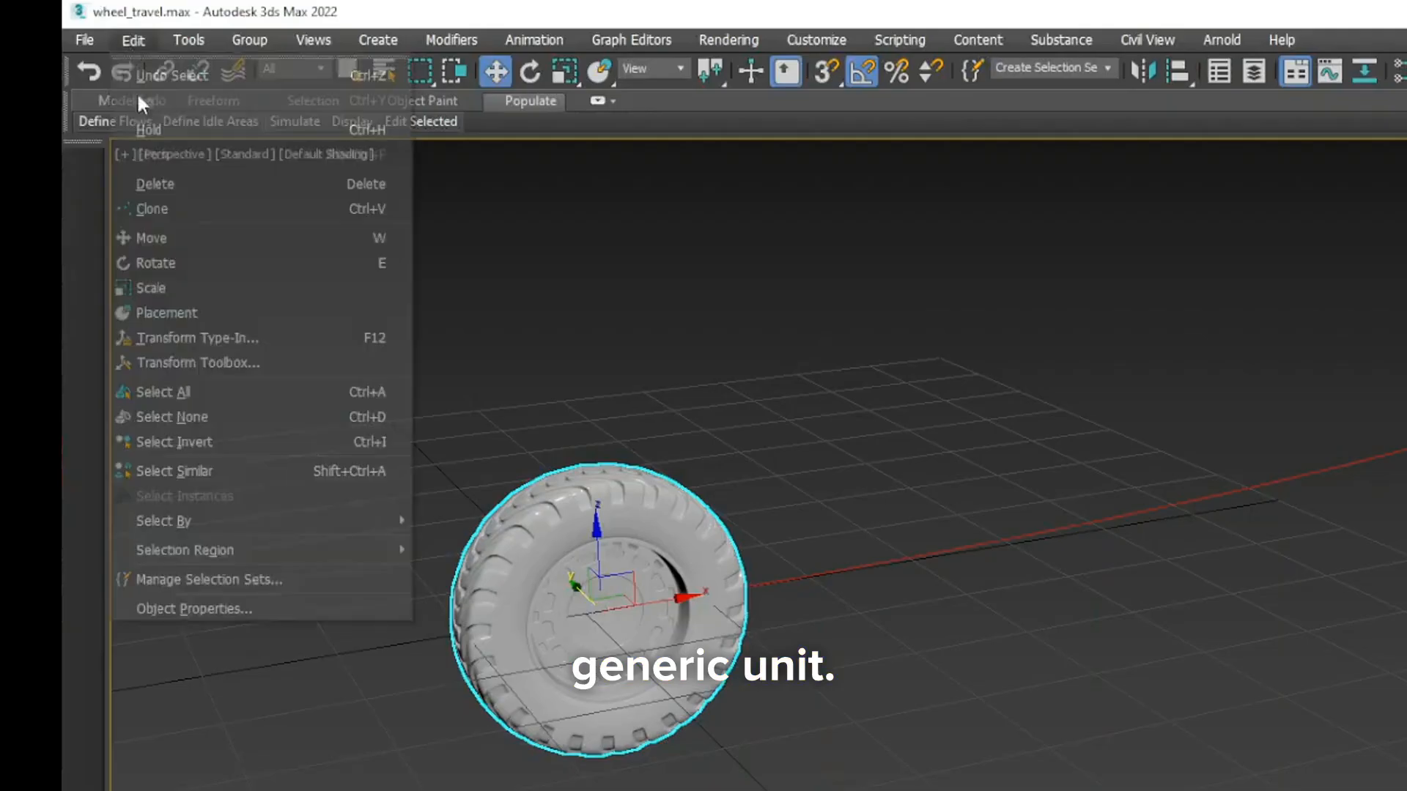
left_click(169, 362)
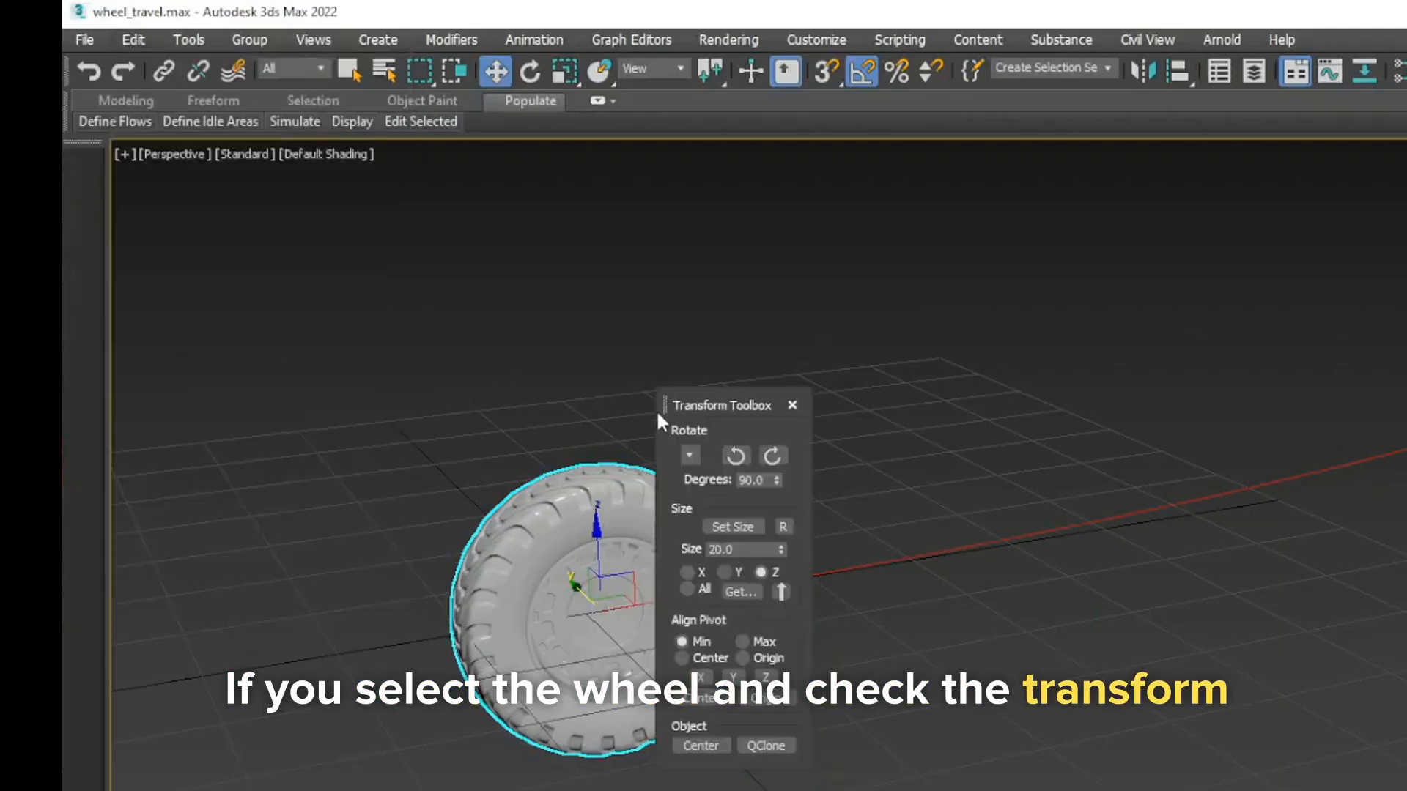
left_click_drag(700, 405, 781, 356)
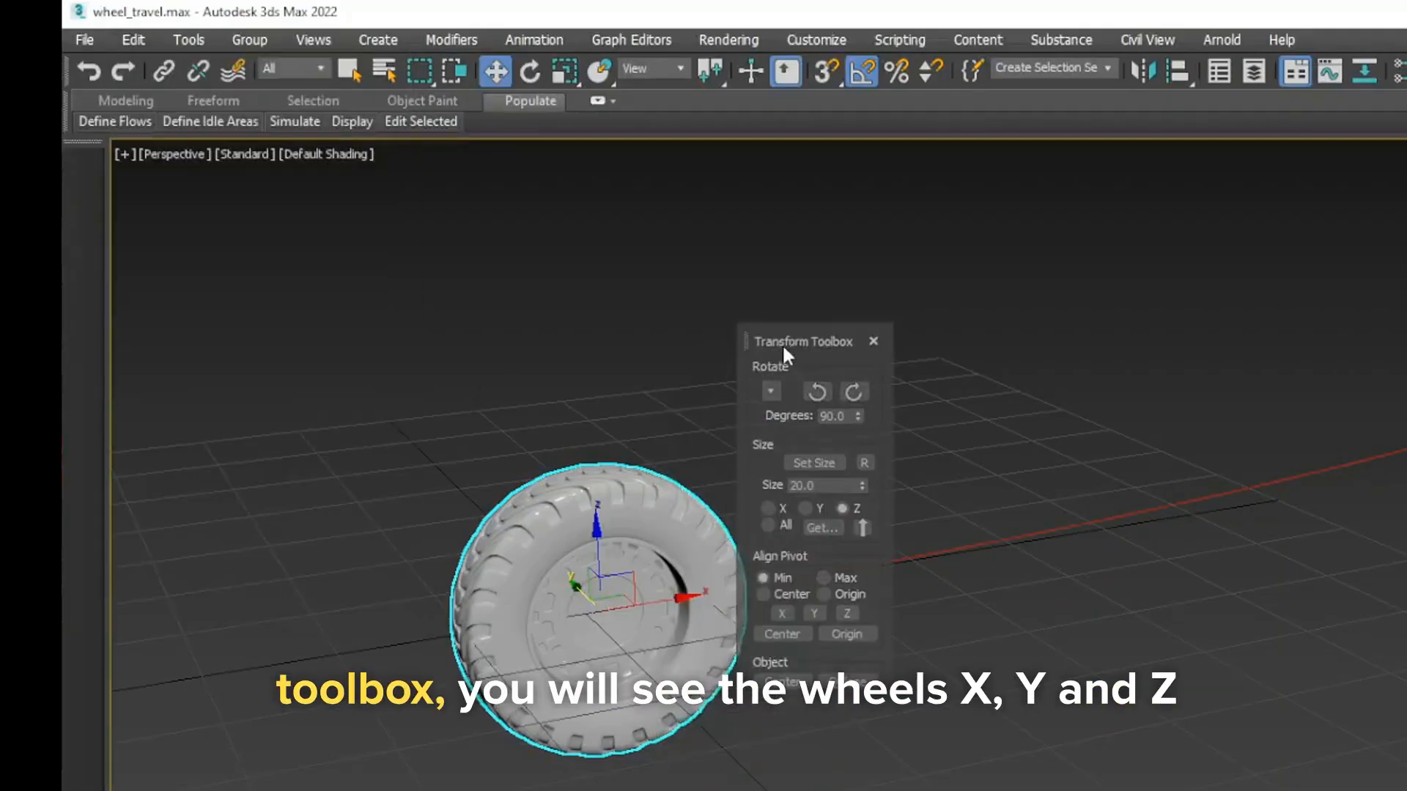
left_click(828, 527)
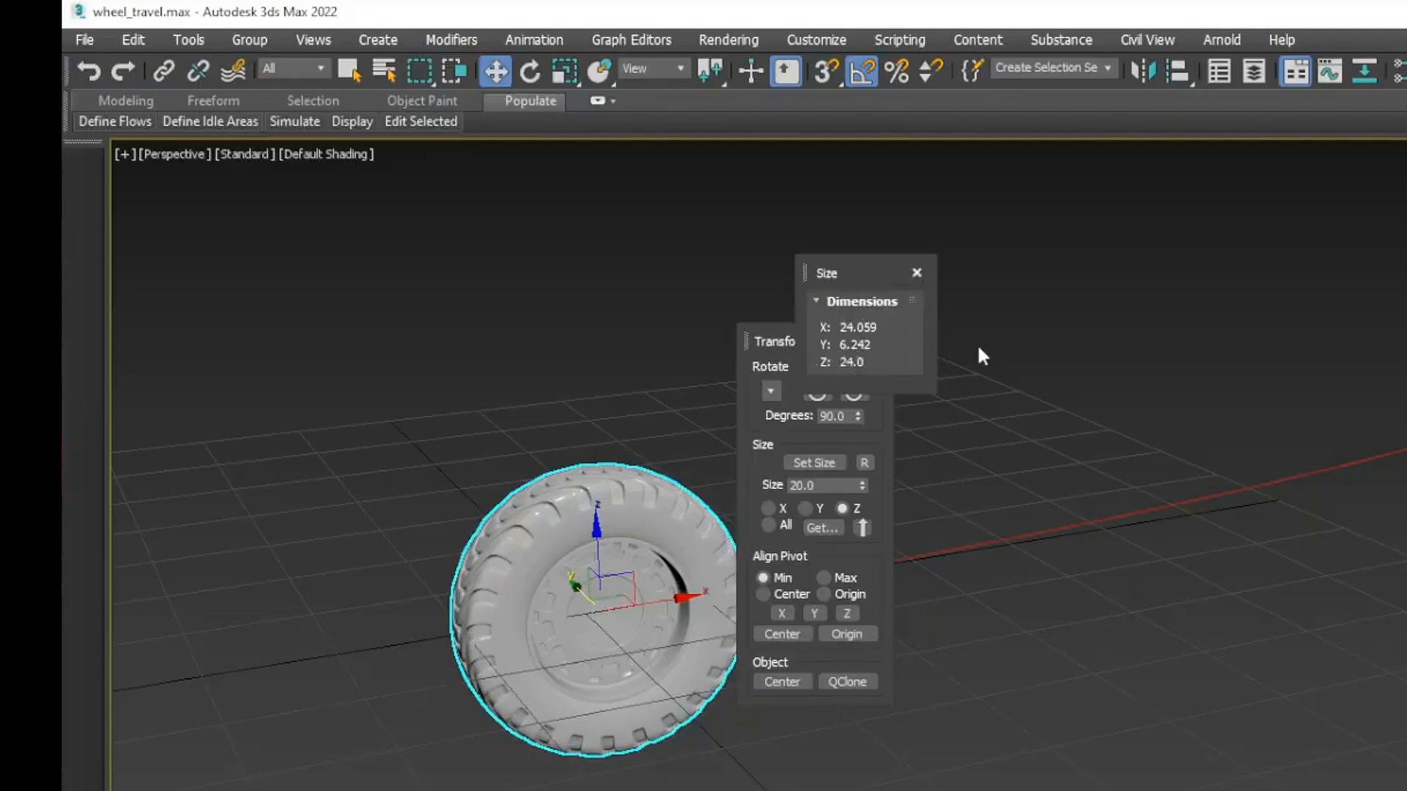
left_click_drag(861, 271, 862, 249)
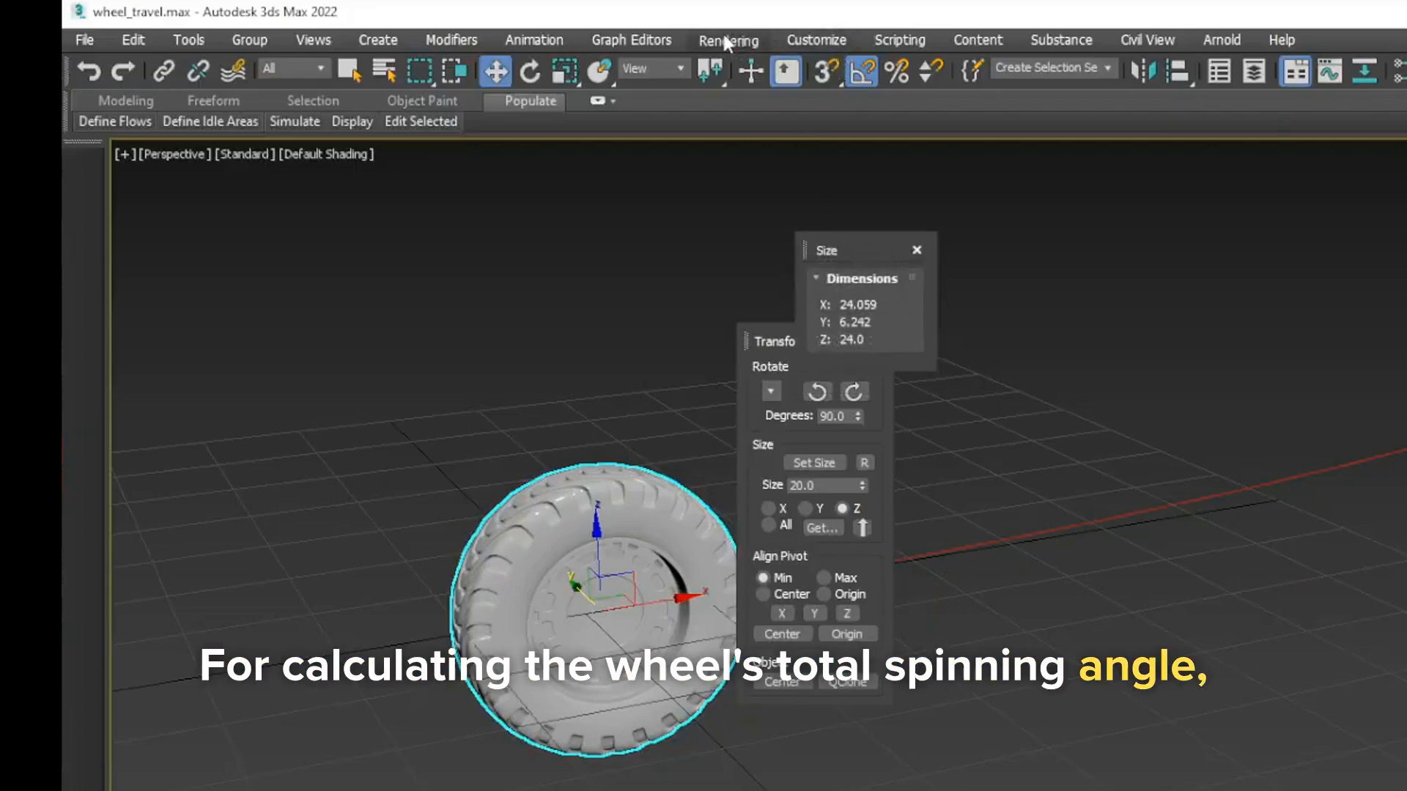
Calculate the wheel's circumference in the MAXScript Listener by evaluating 24 * pi
left_click(919, 42)
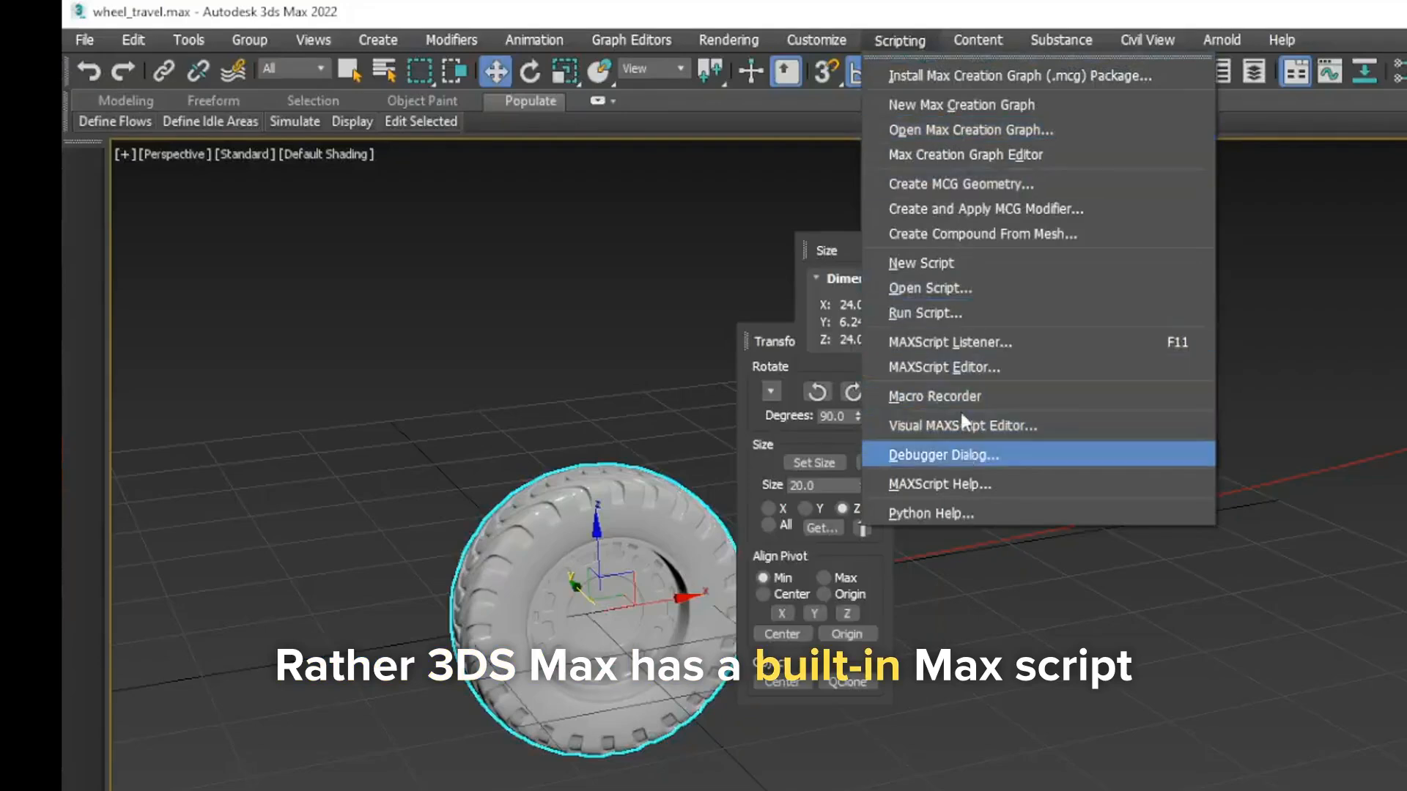
left_click(990, 341)
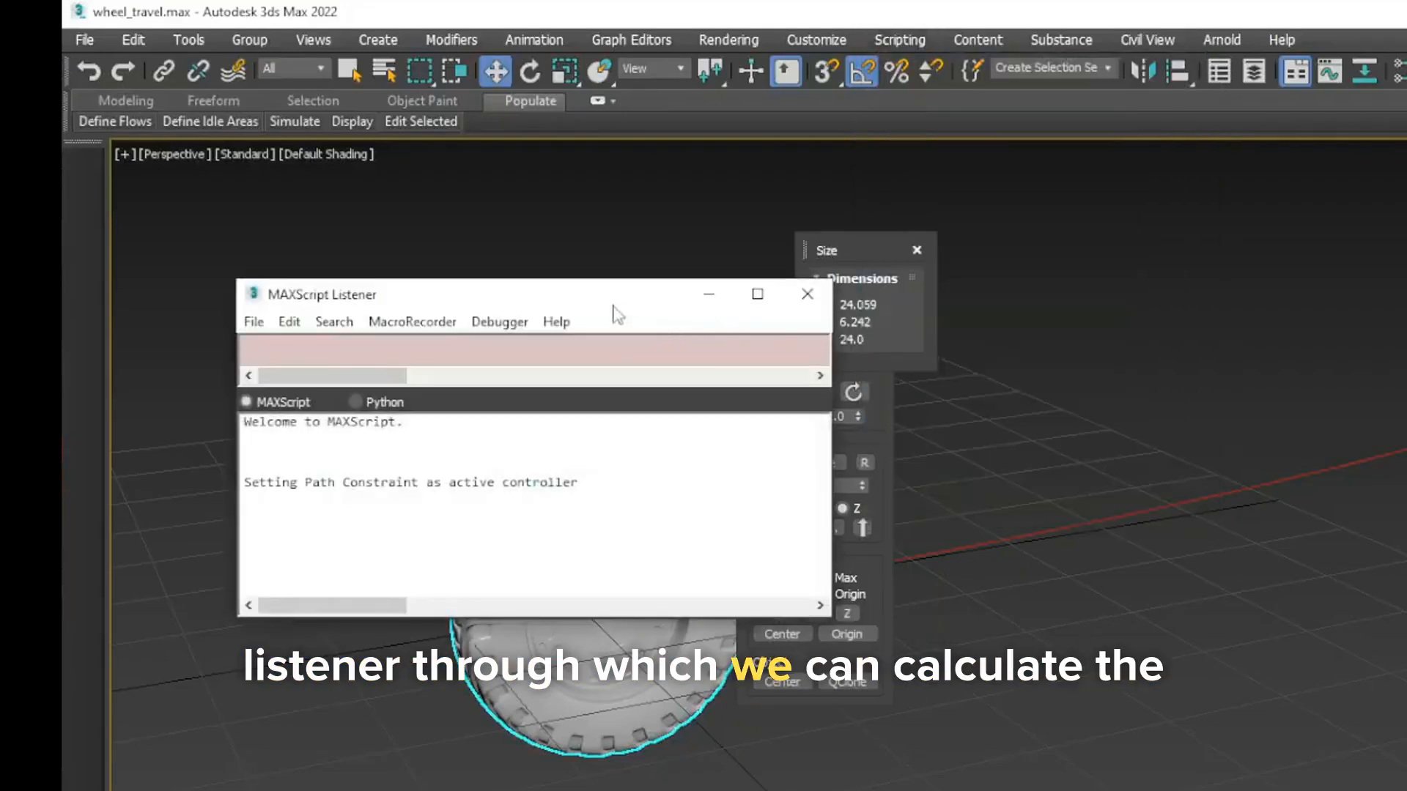
left_click_drag(615, 298, 1291, 196)
type("24")
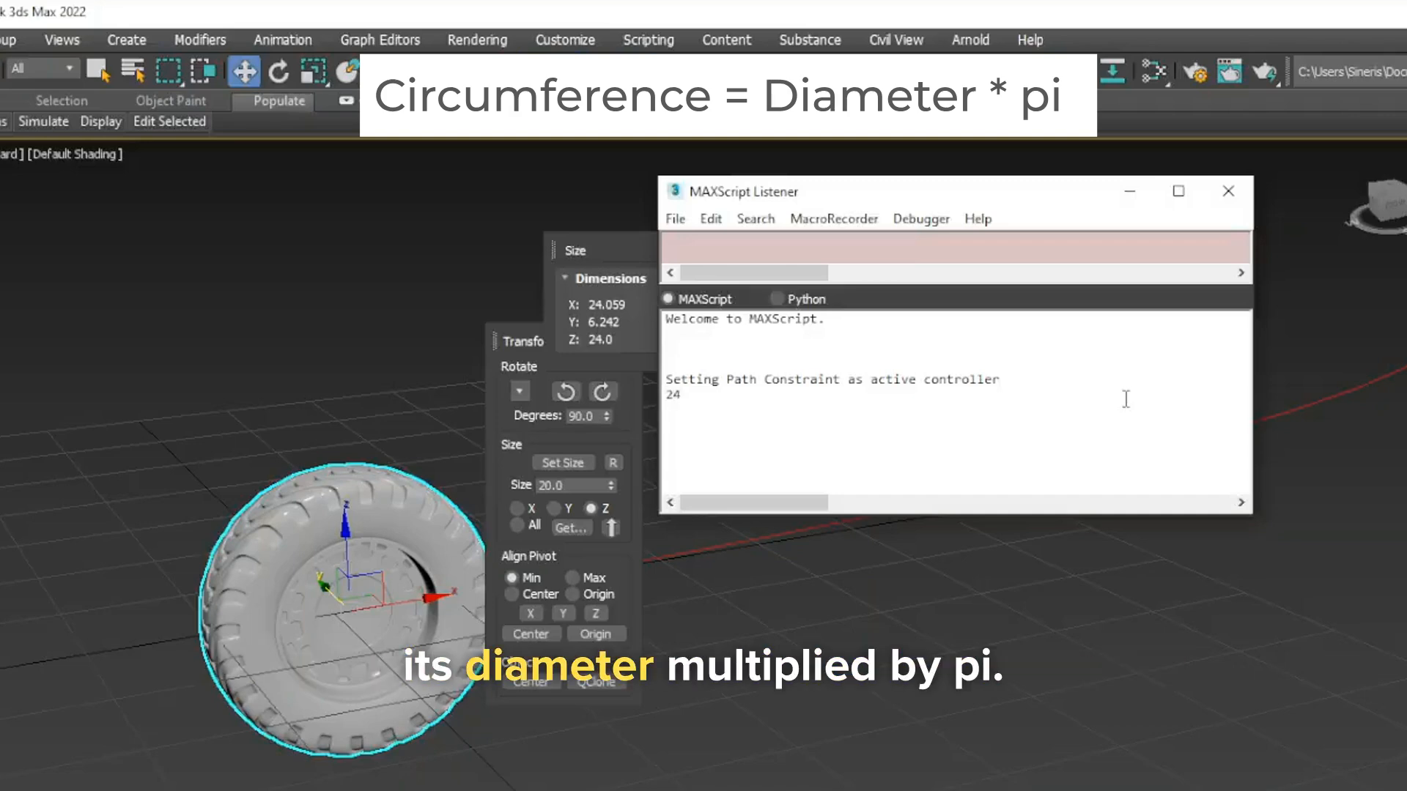
type(" *")
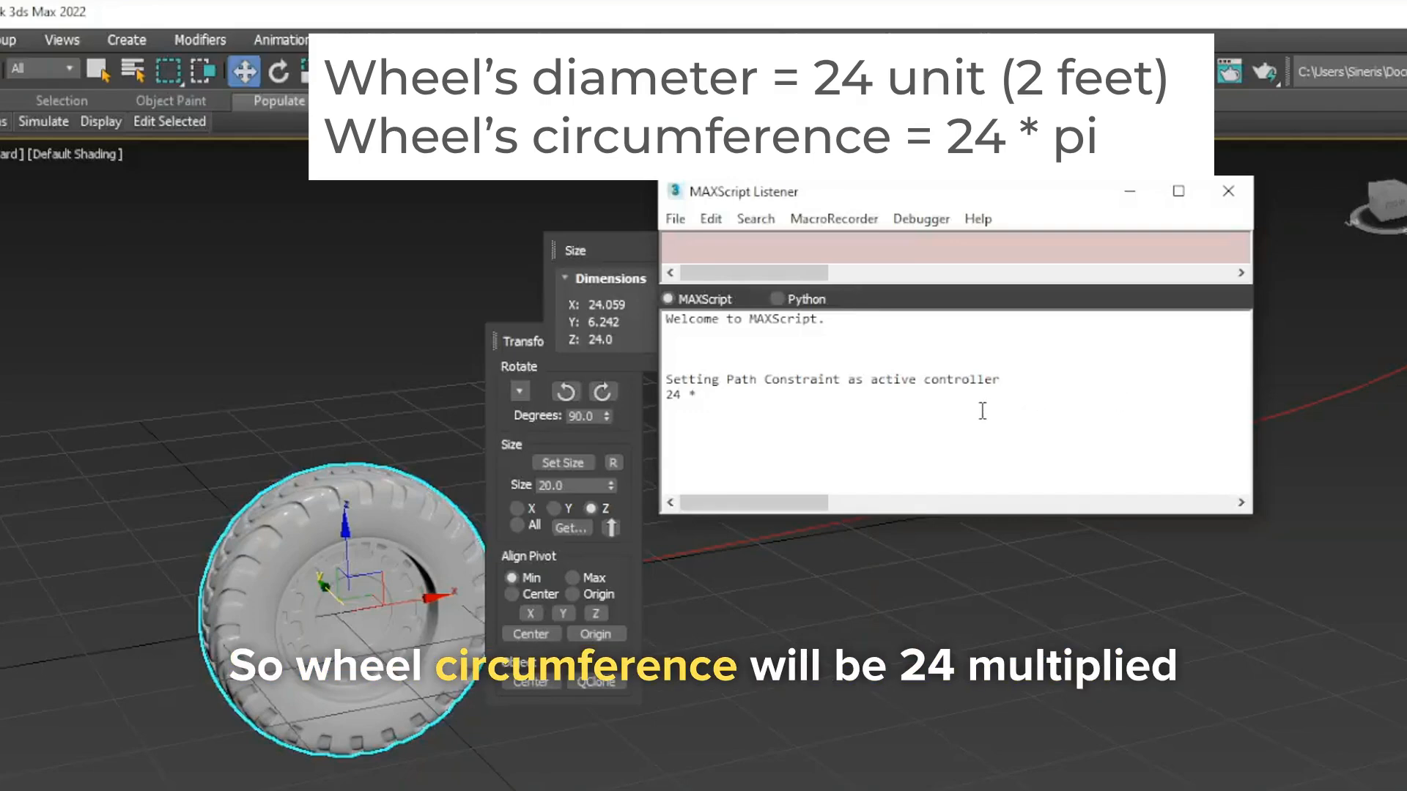
type(" pi")
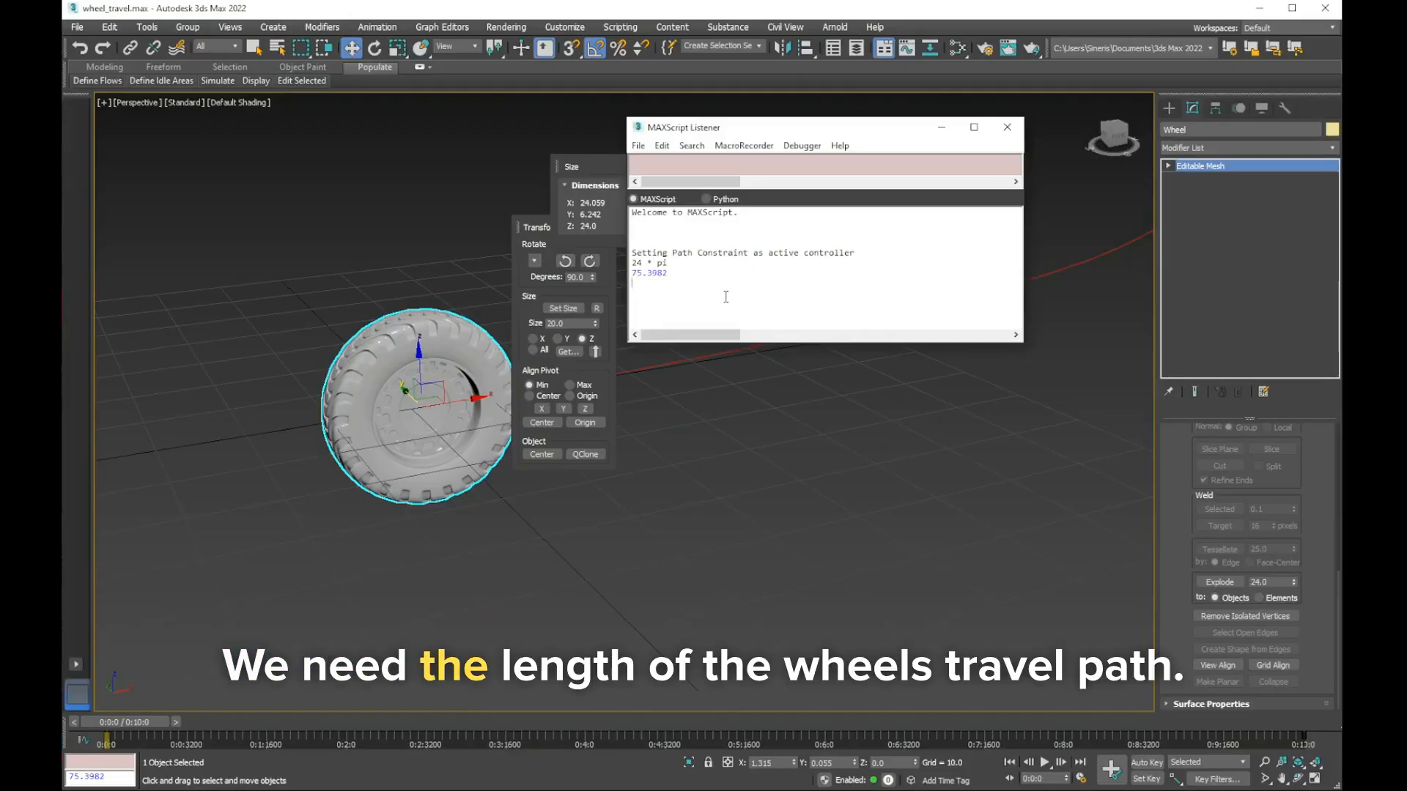
Select Wheel_travel_path and read its length with the Measure utility
left_click(679, 363)
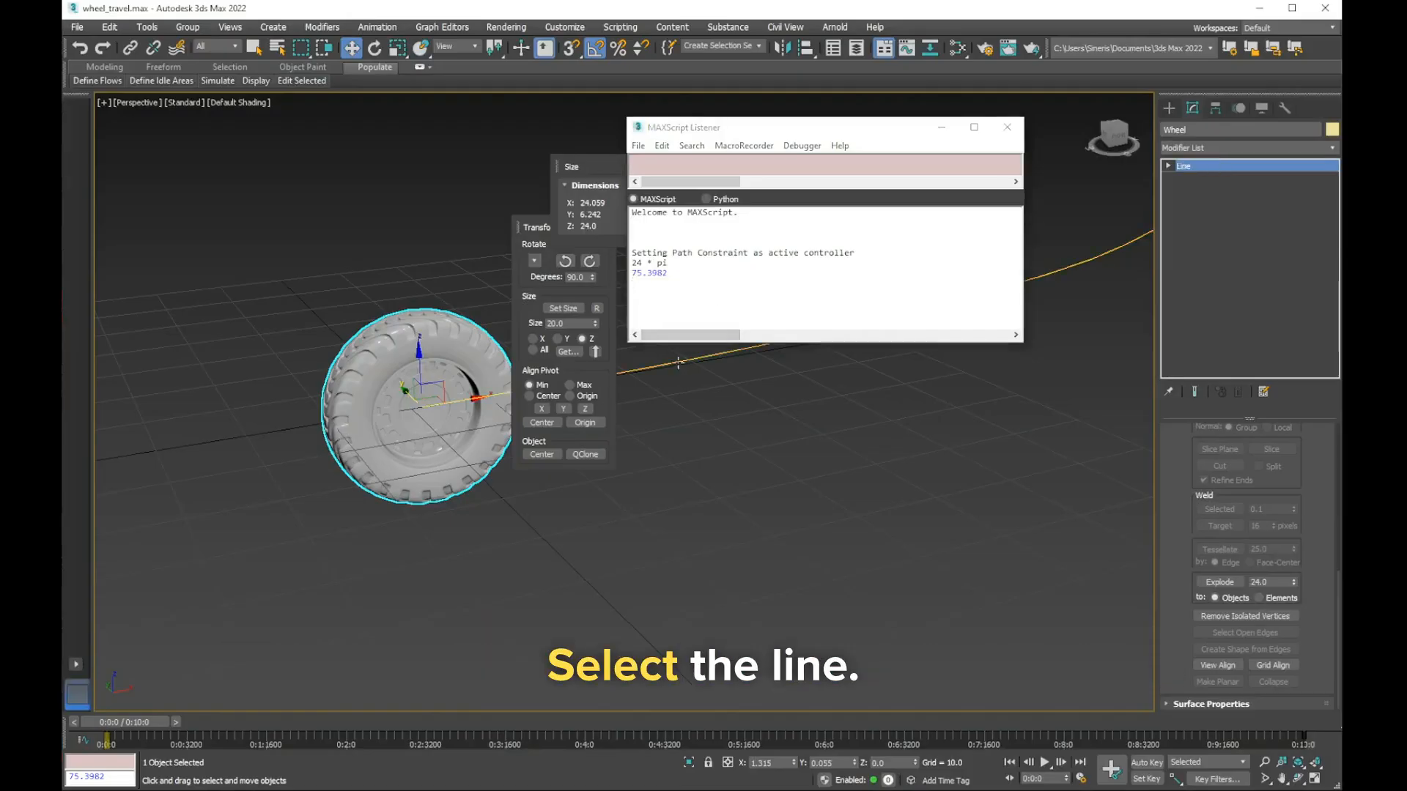
left_click(1285, 108)
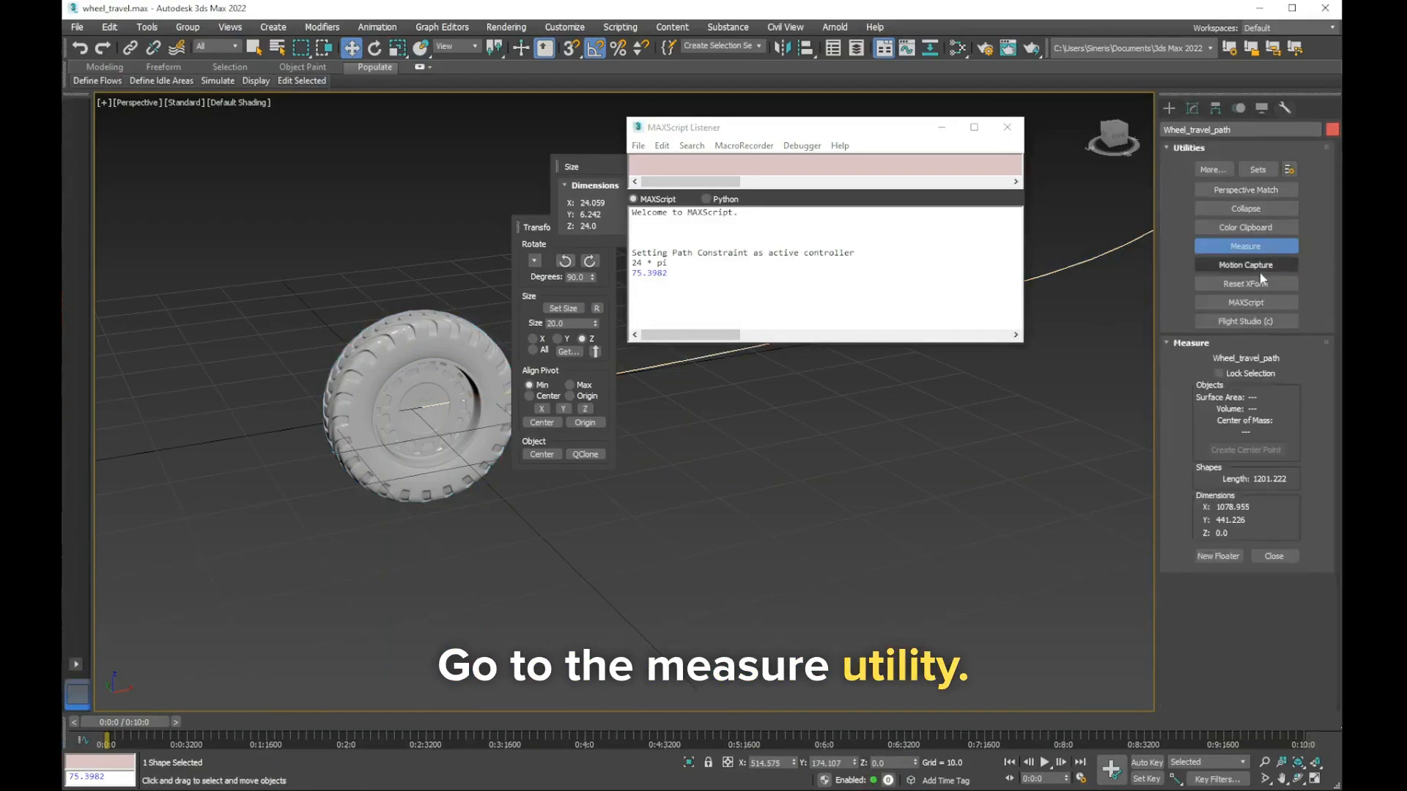
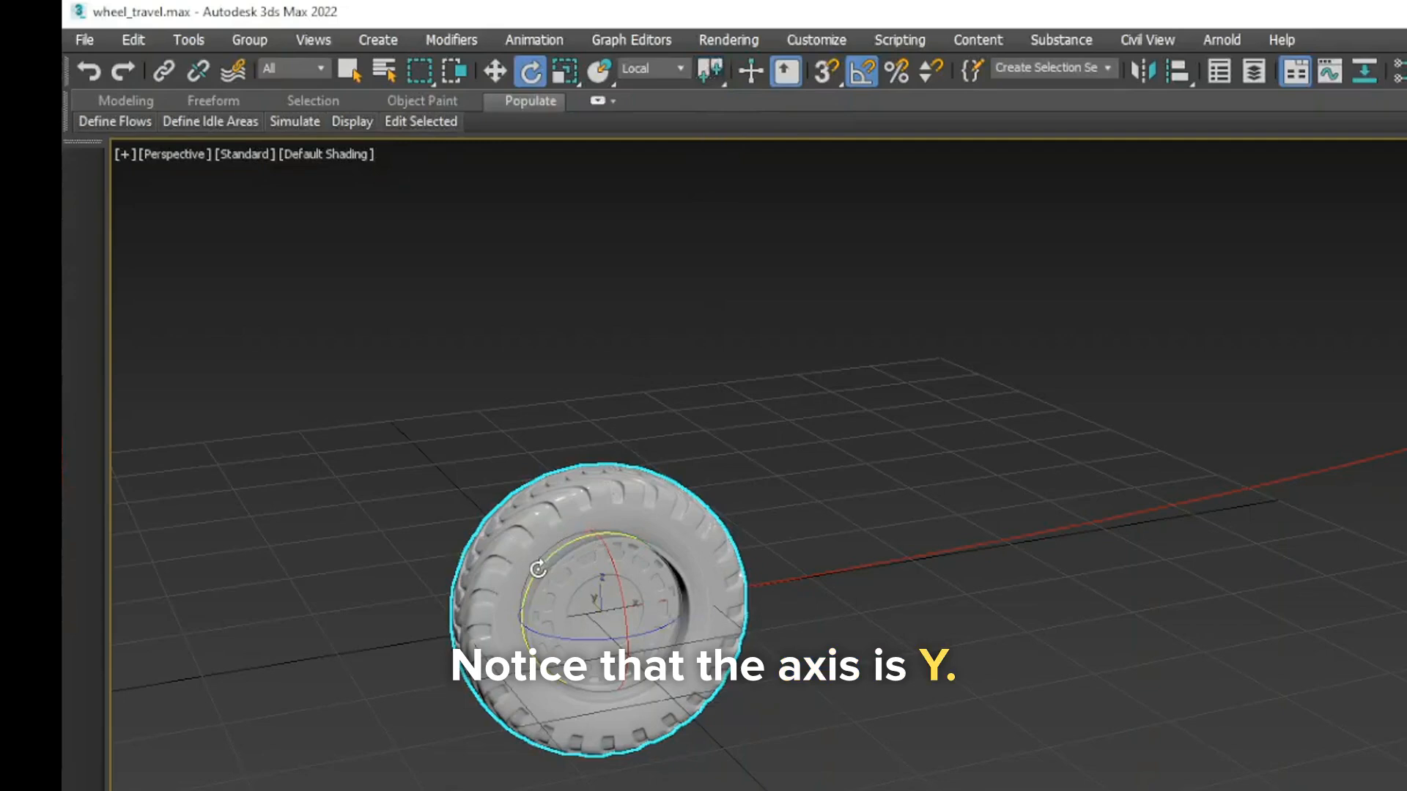
Try spinning the wheel about its local Y axis with the rotate gizmo
left_click_drag(538, 569, 675, 493)
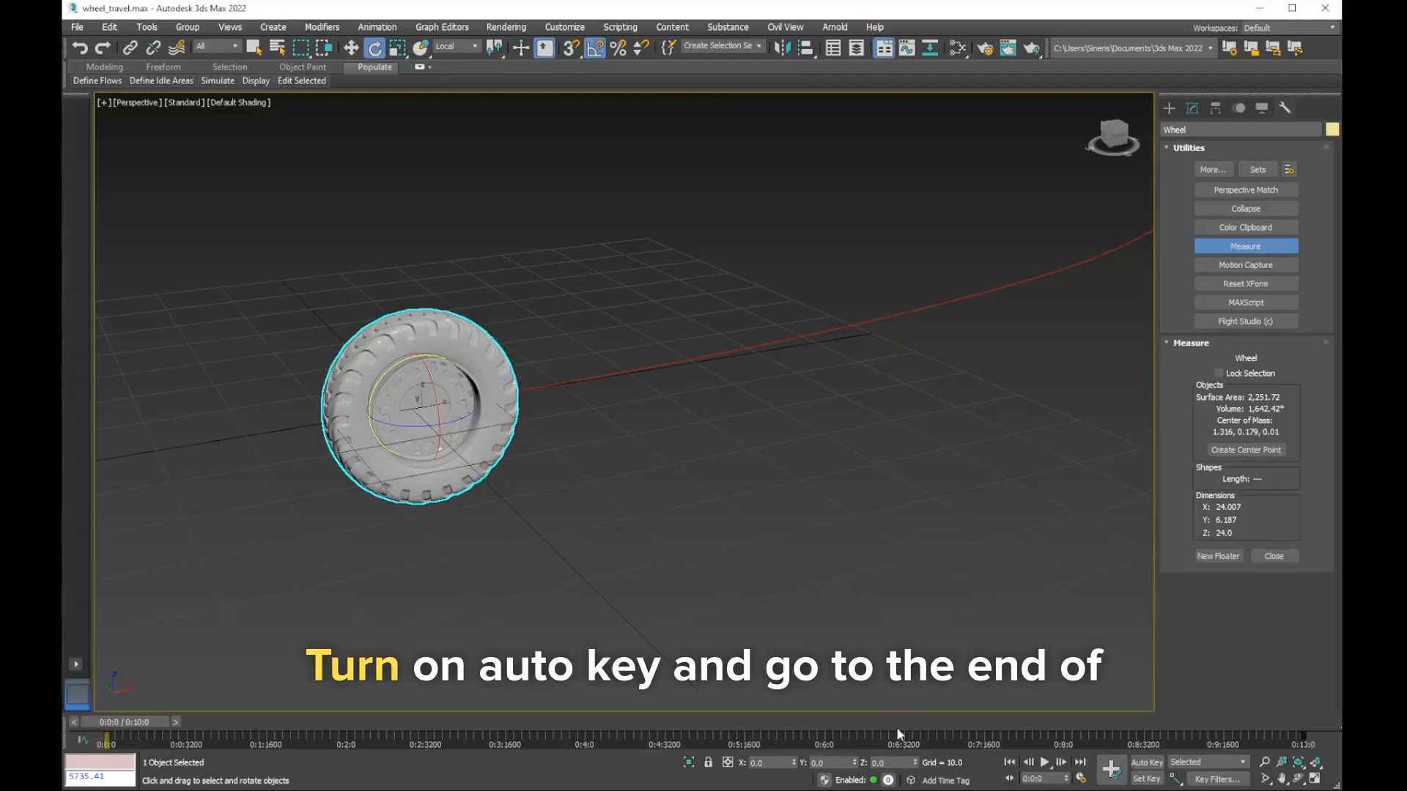
Turn on Auto Key and move the current time to the animation's end at 0:10:0
left_click(1147, 763)
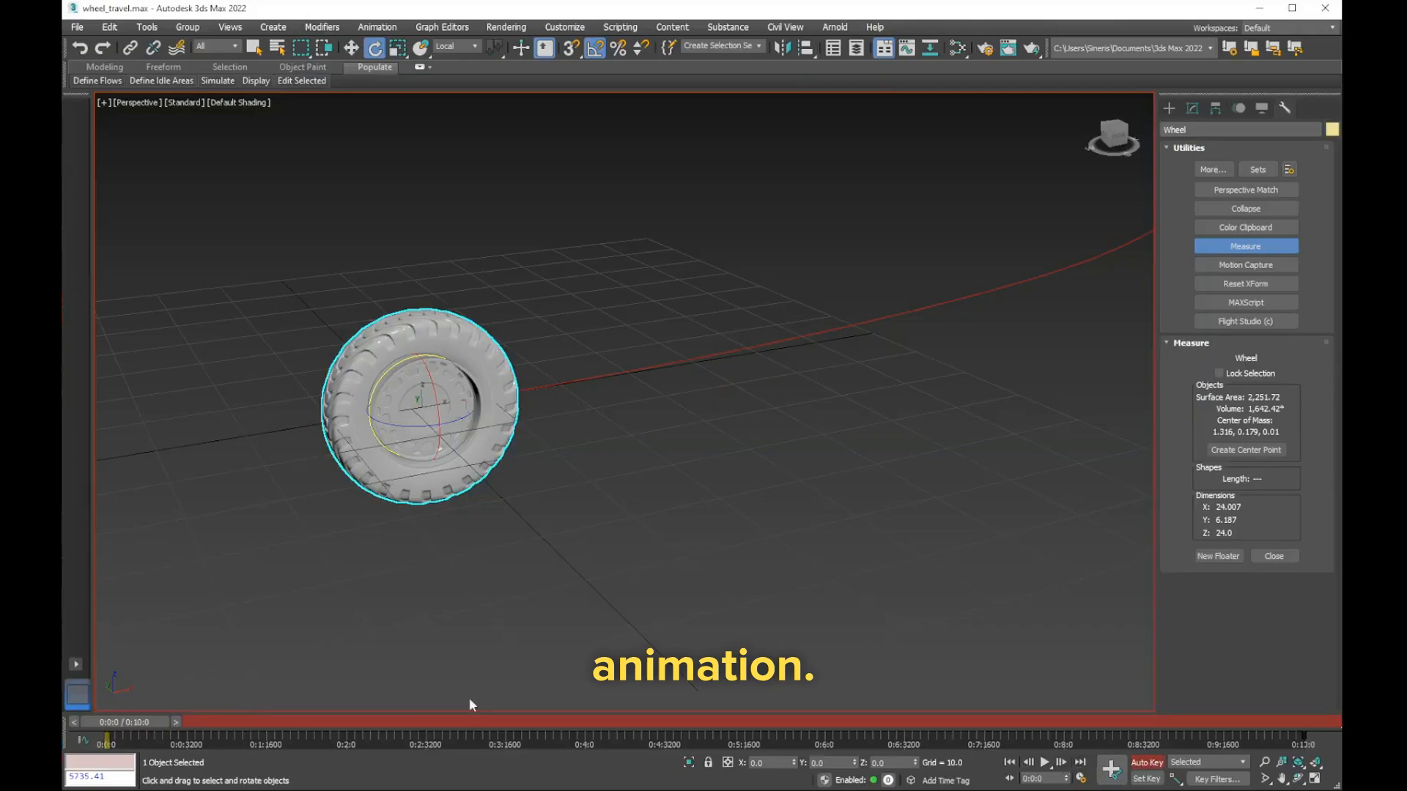
left_click_drag(121, 722, 256, 722)
left_click_drag(398, 733, 1321, 725)
Rotate the wheel 170 degrees about its local Y axis to key its spin at the end of the path
scroll(903, 444, "down", 6)
middle_click_drag(909, 428, 515, 559)
scroll(638, 532, "down", 3)
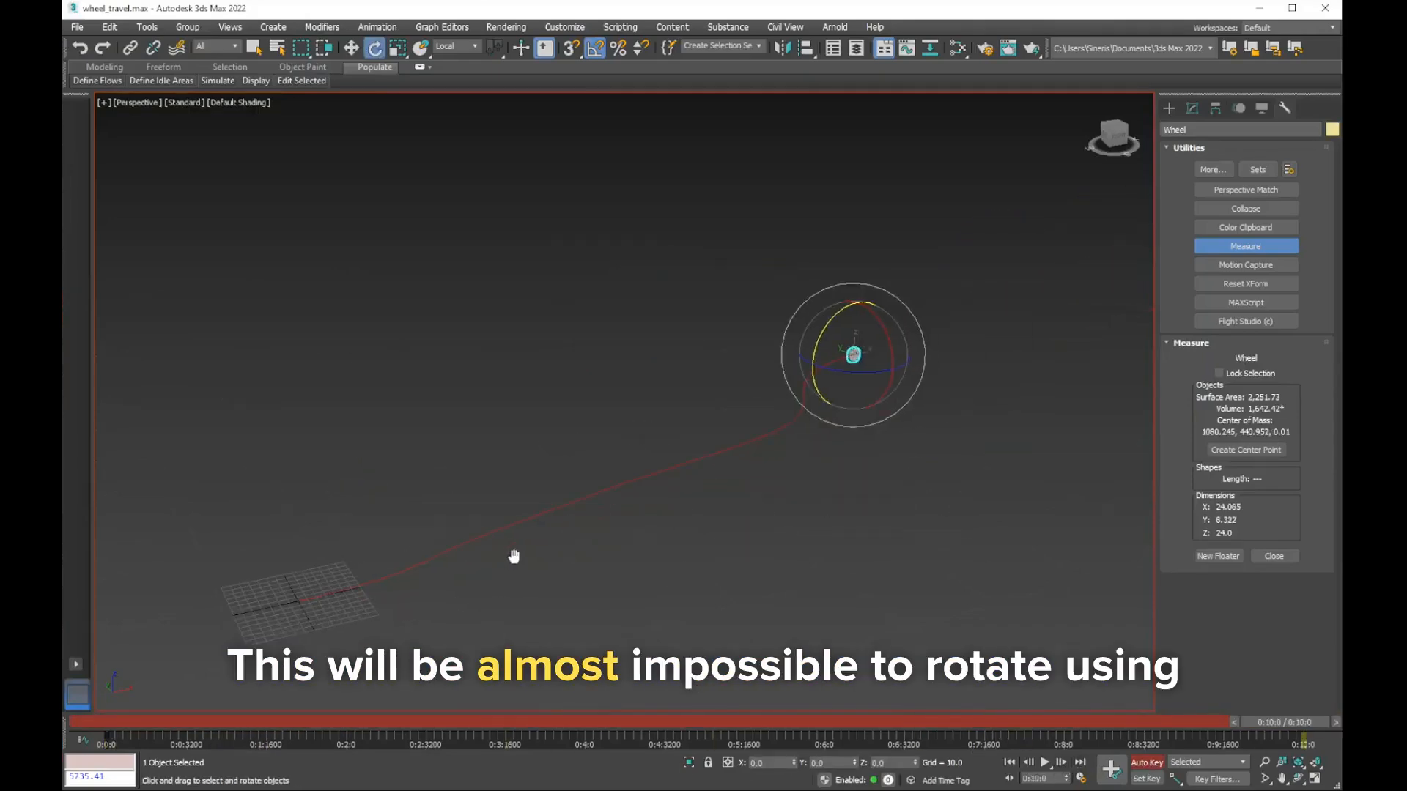
middle_click_drag(784, 386, 735, 402)
scroll(727, 403, "up", 4)
scroll(727, 403, "up", 4)
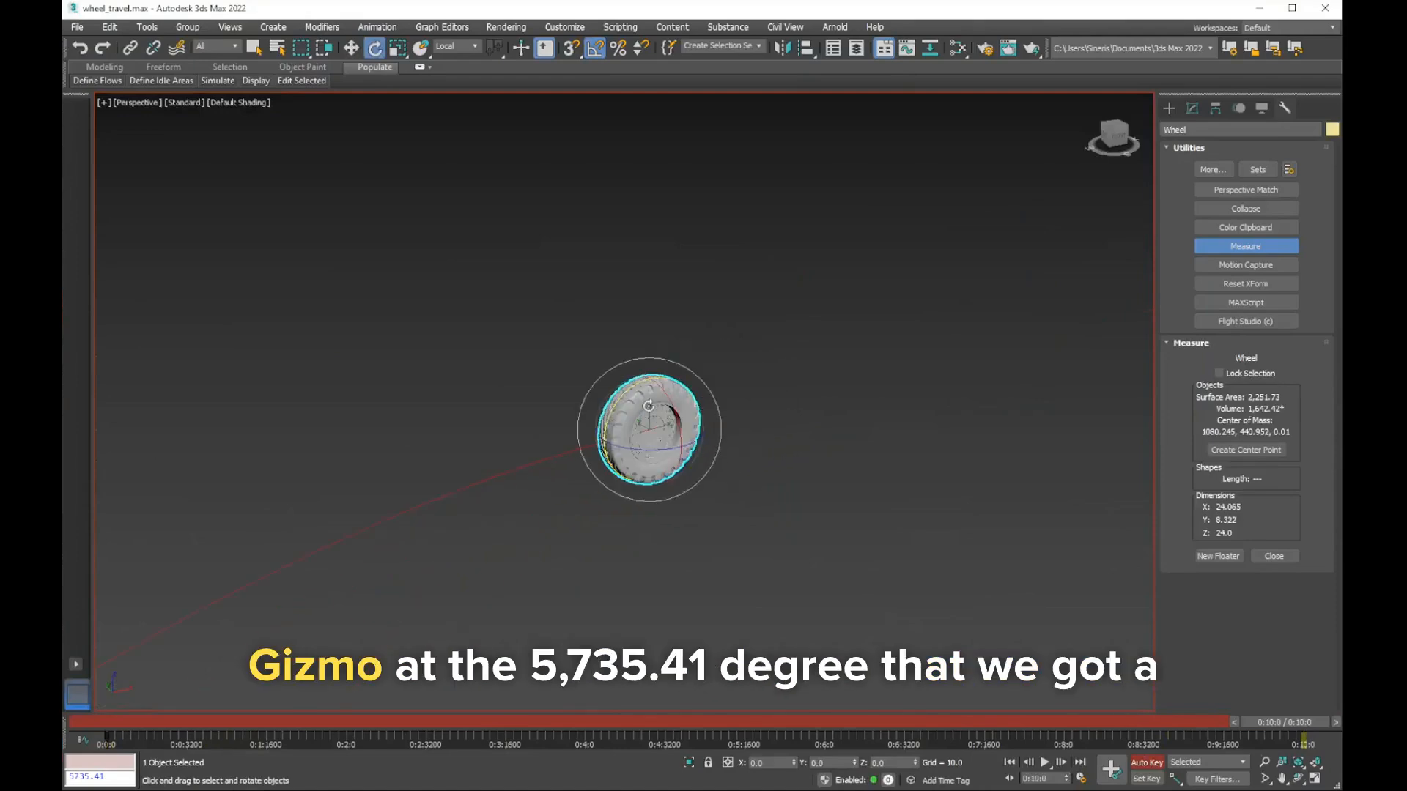
scroll(634, 405, "up", 3)
middle_click_drag(634, 405, 647, 423, "alt")
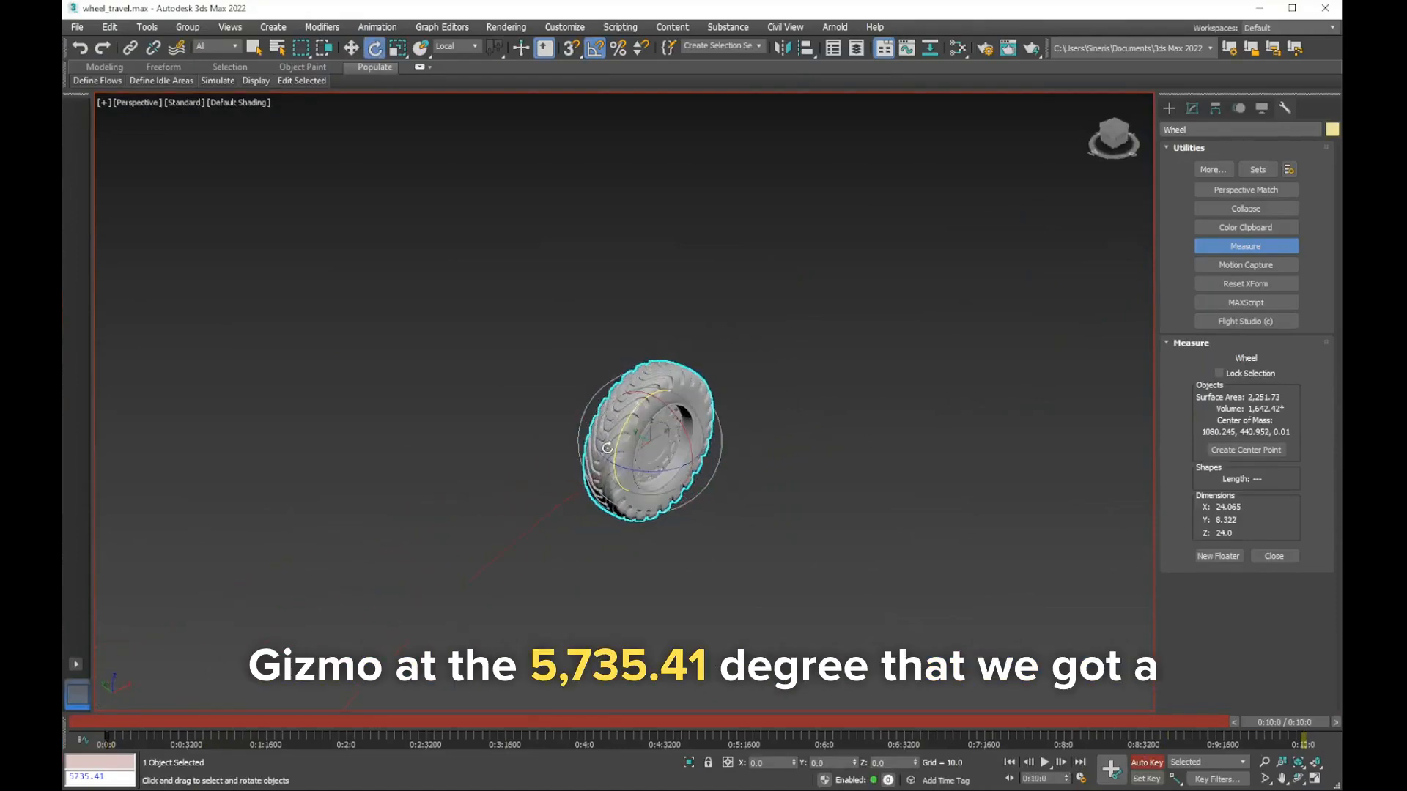
left_click_drag(619, 443, 716, 347)
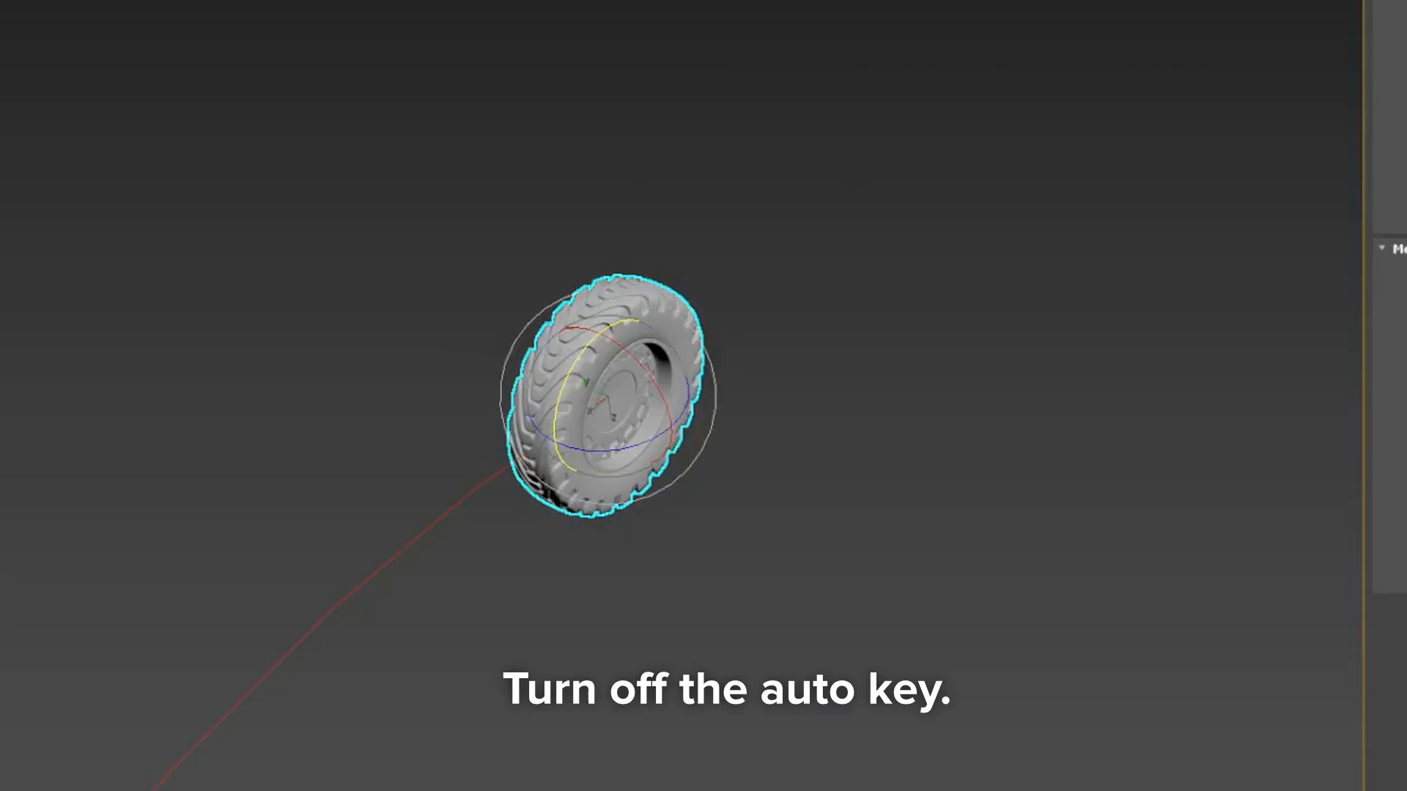
Turn off Auto Key and show only the wheel's Y Rotation track in the Curve Editor
right_click(616, 338)
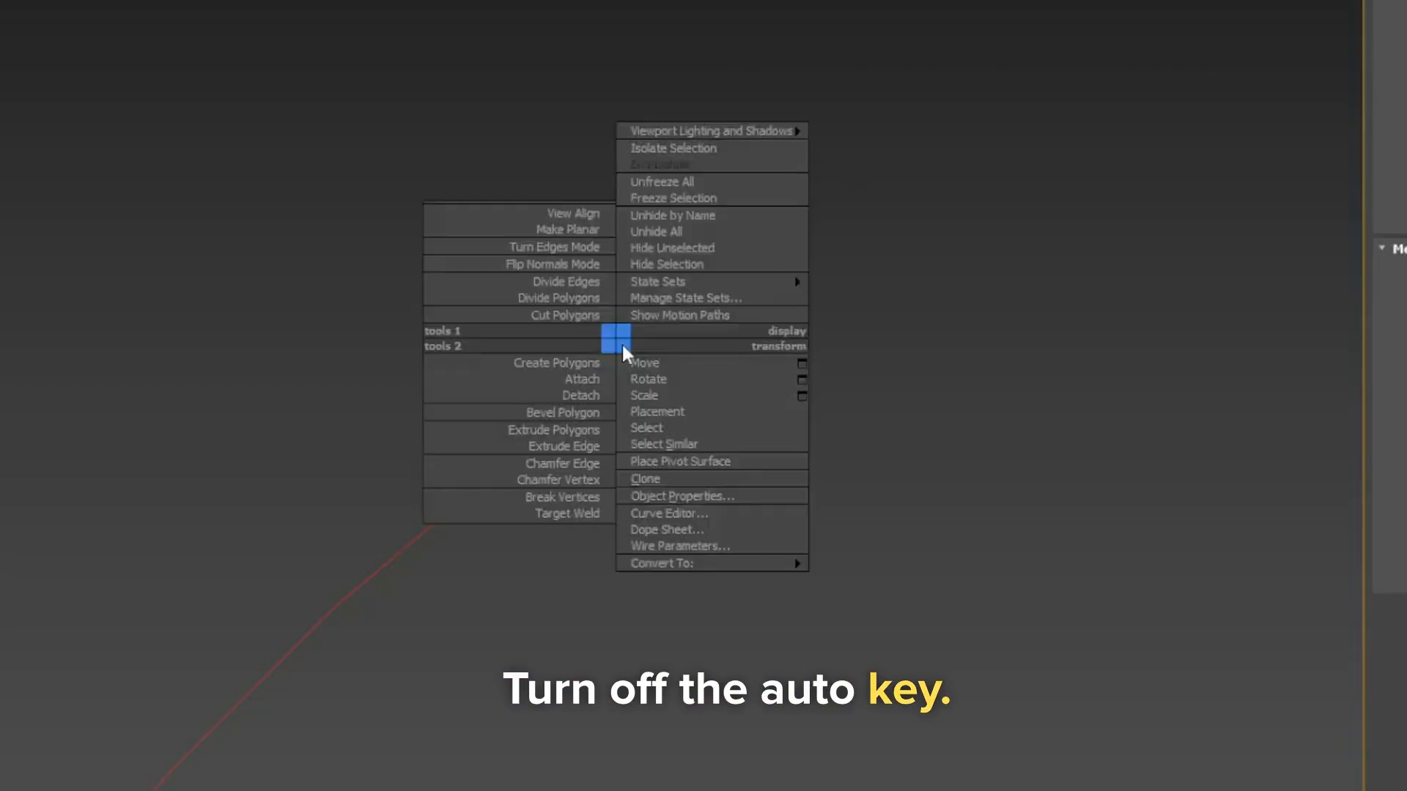
left_click(674, 511)
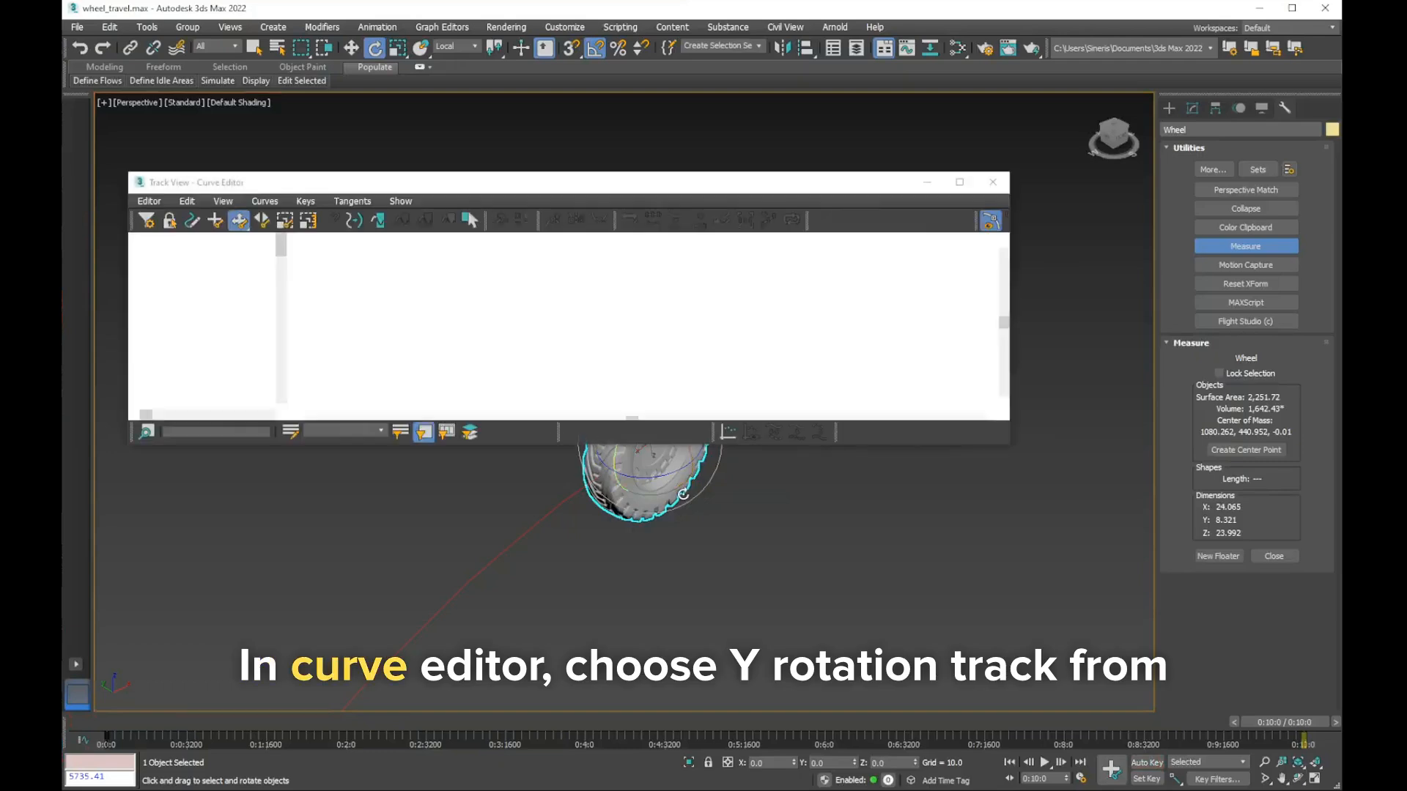
left_click(228, 354)
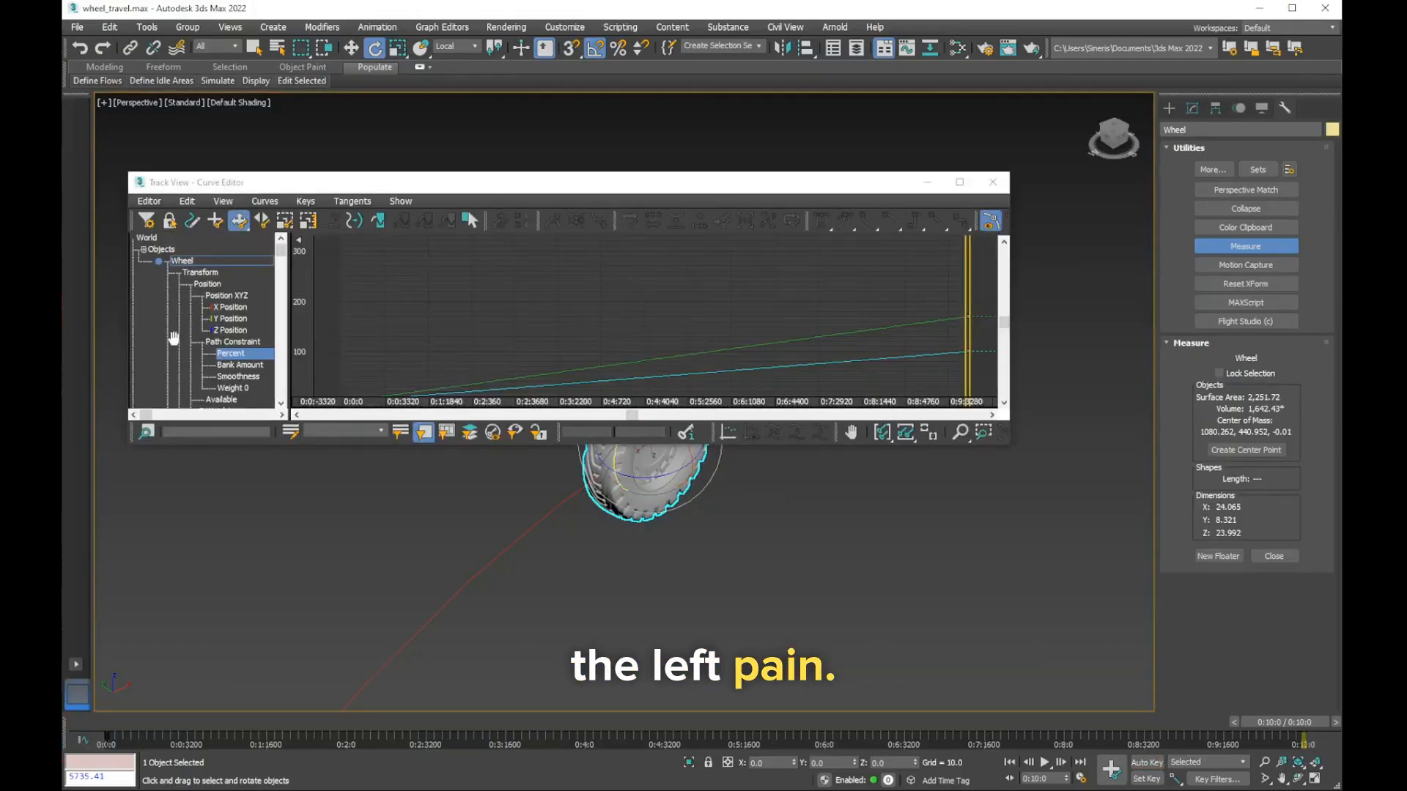
left_click_drag(177, 323, 181, 248)
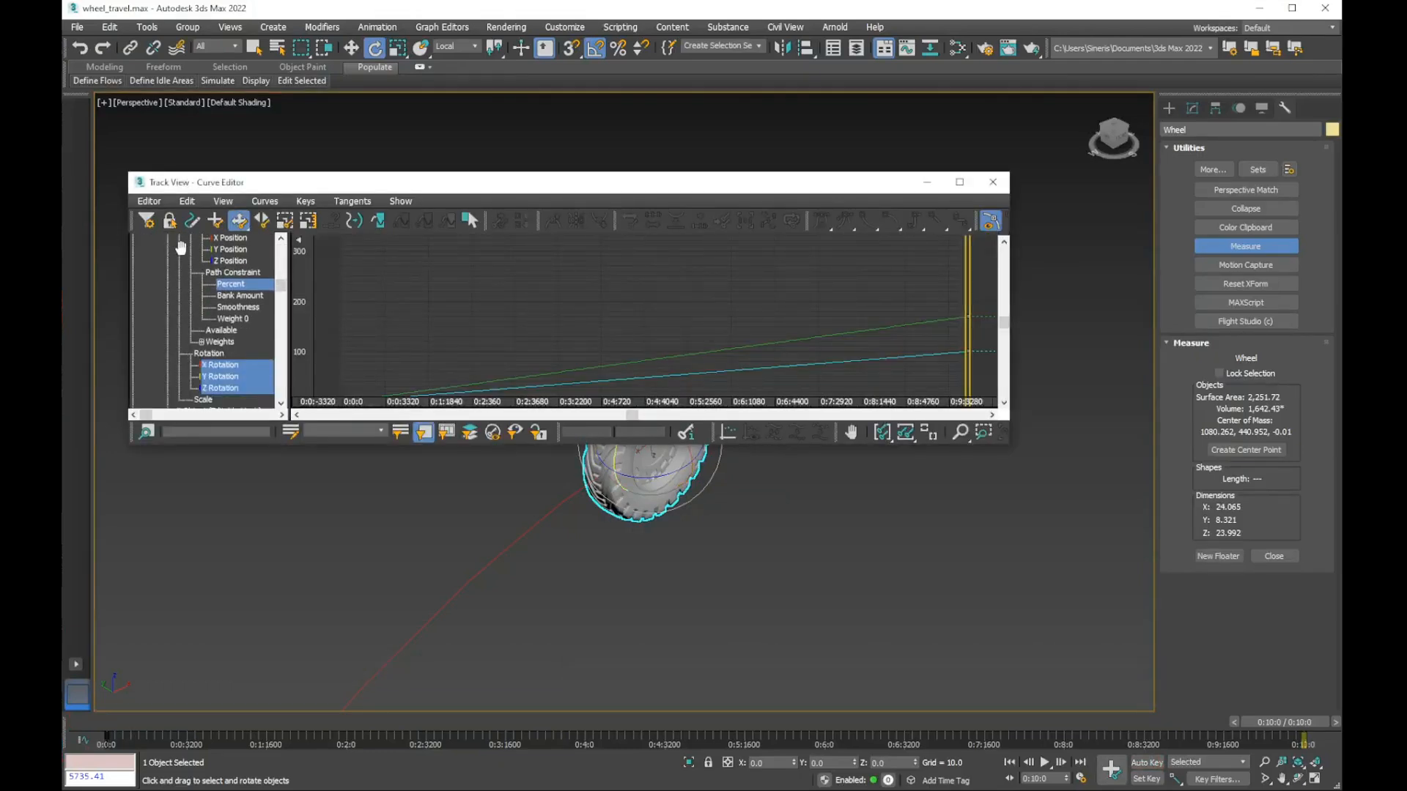
left_click(217, 376)
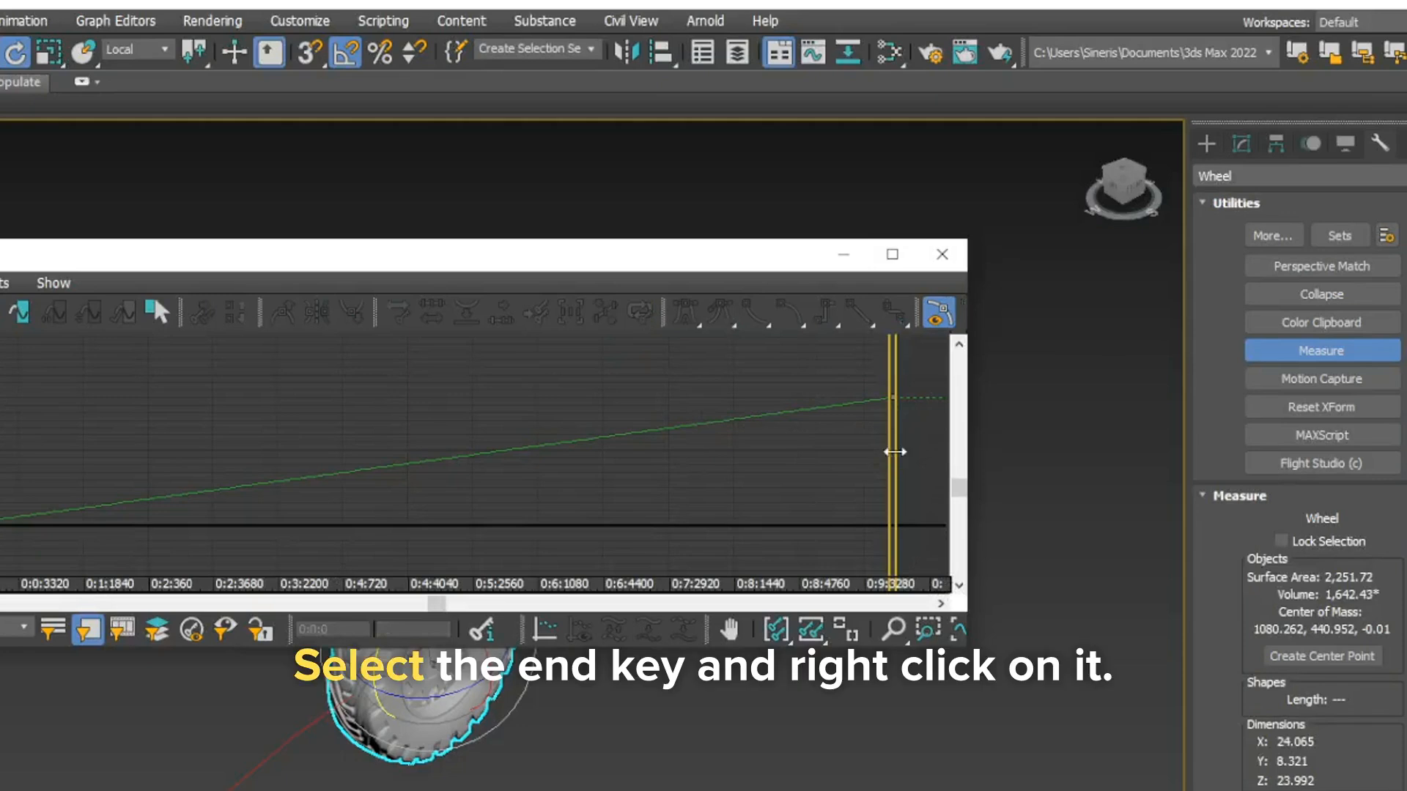
Set the value of the Y Rotation end key at 0:10:0 to the copied total angle, 5735.41, and close its key settings
left_click_drag(966, 314, 906, 312)
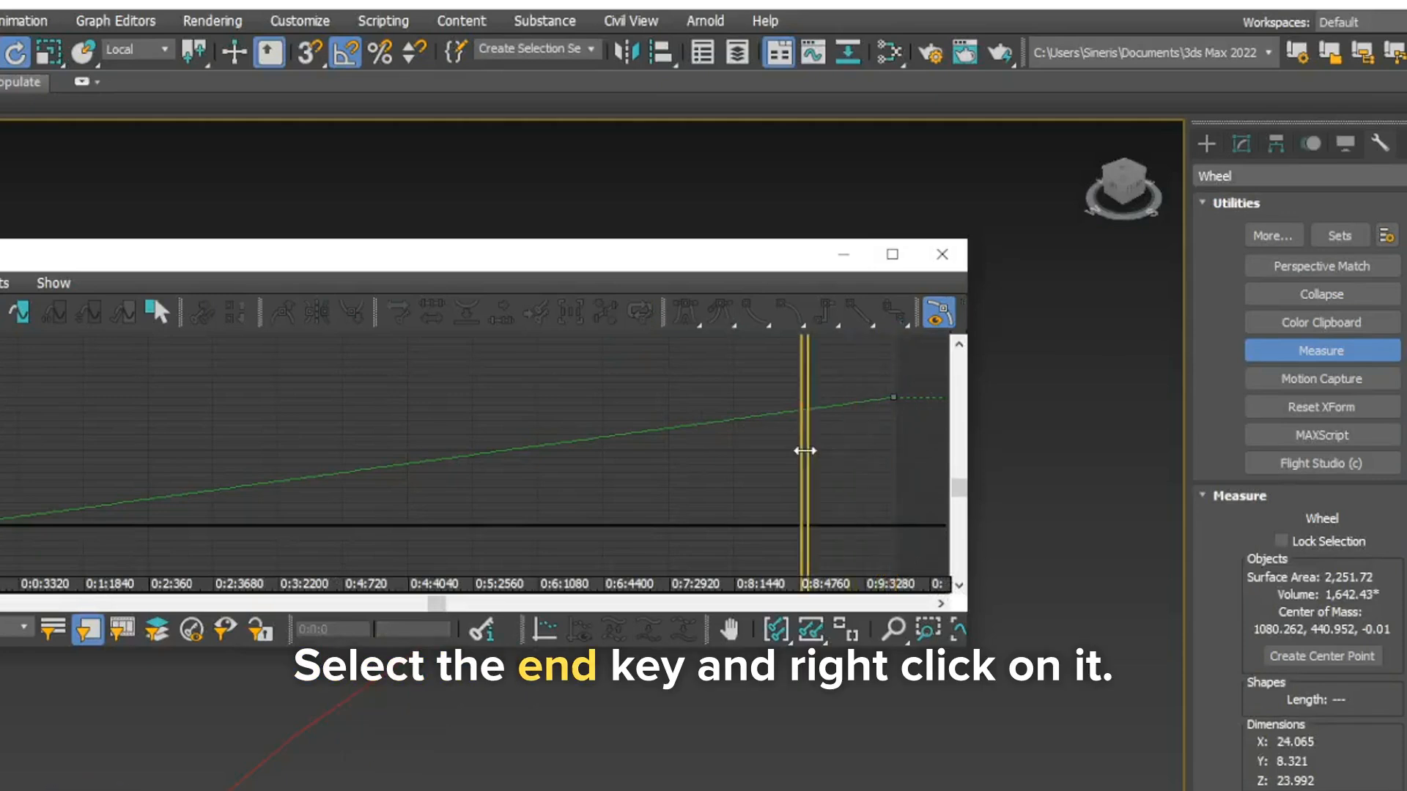
left_click(891, 395)
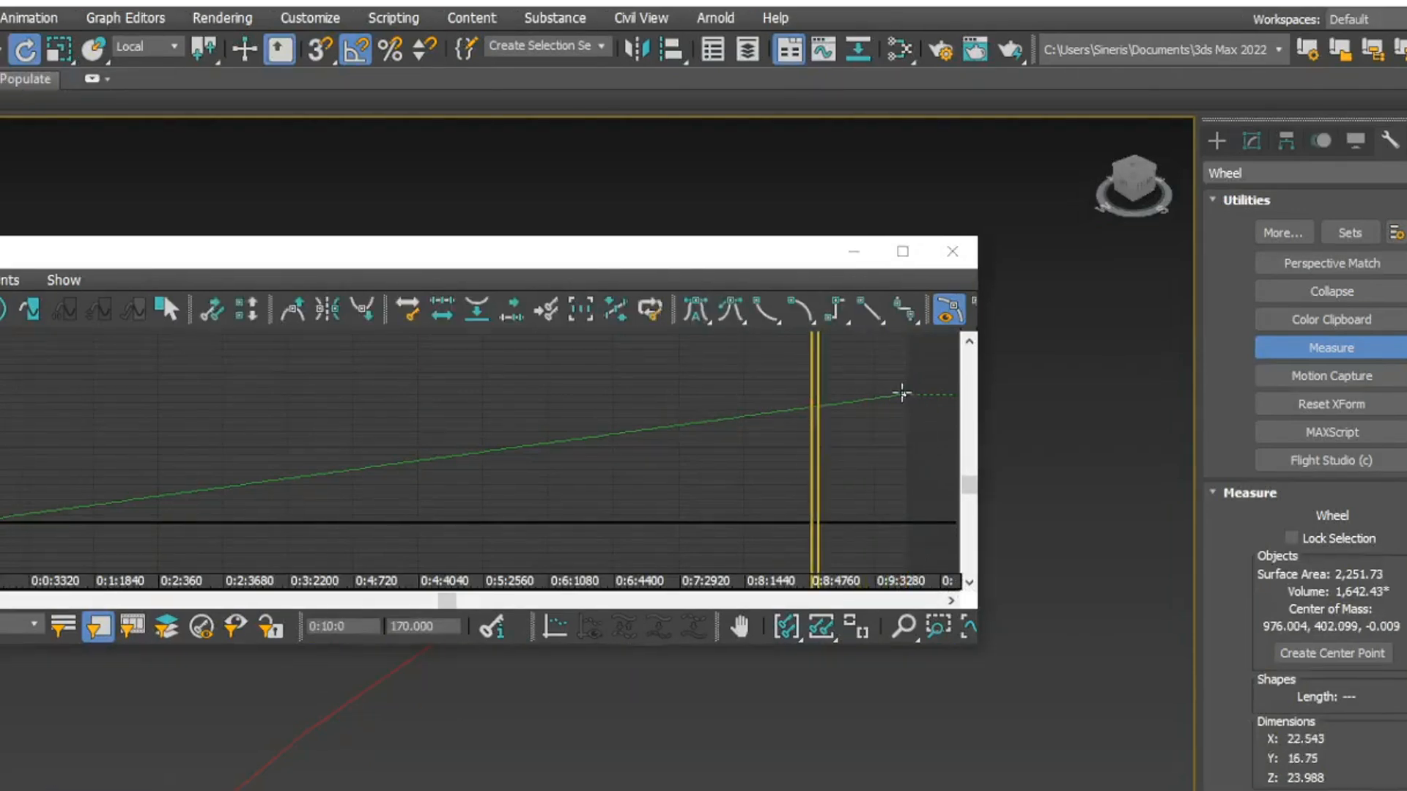
right_click(892, 396)
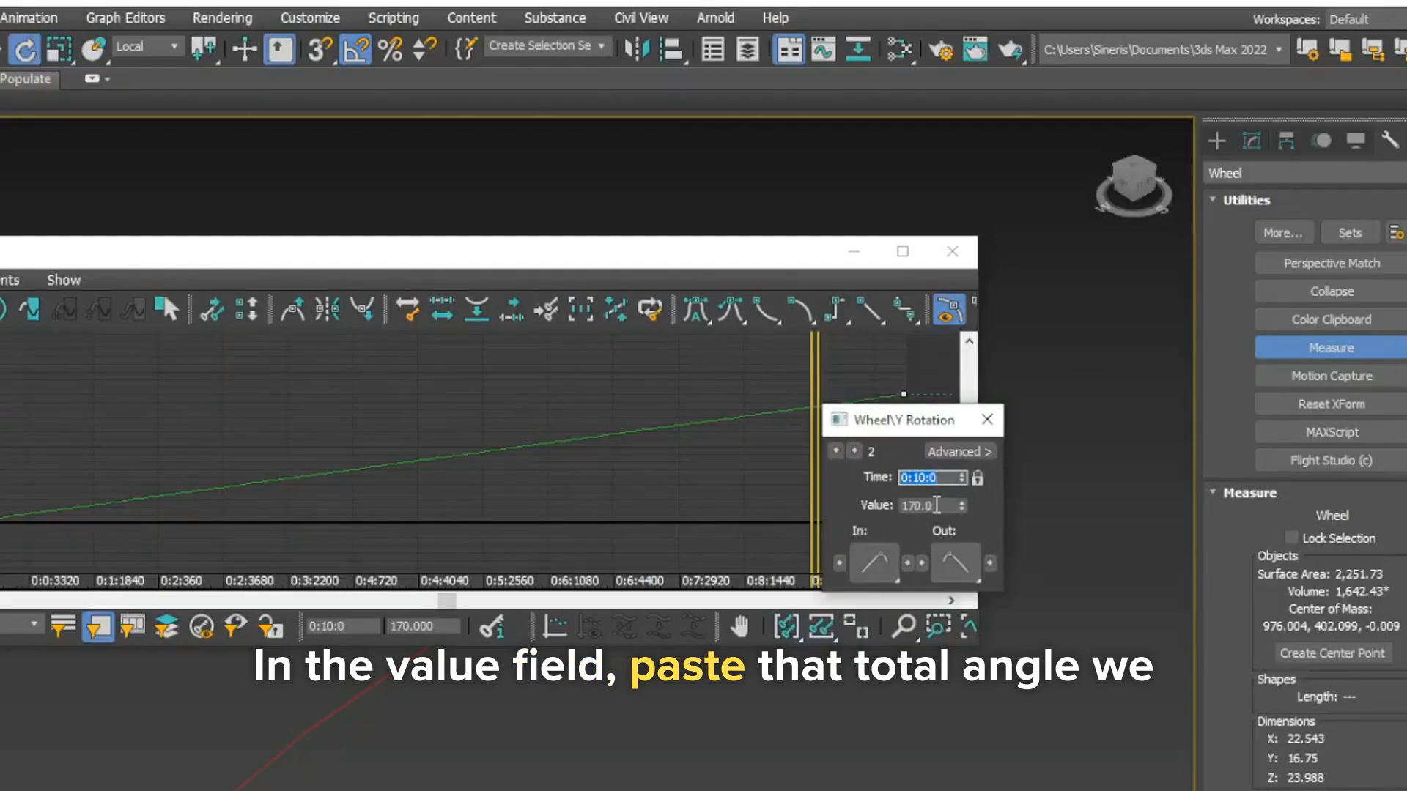
double_click(937, 506)
right_click(909, 506)
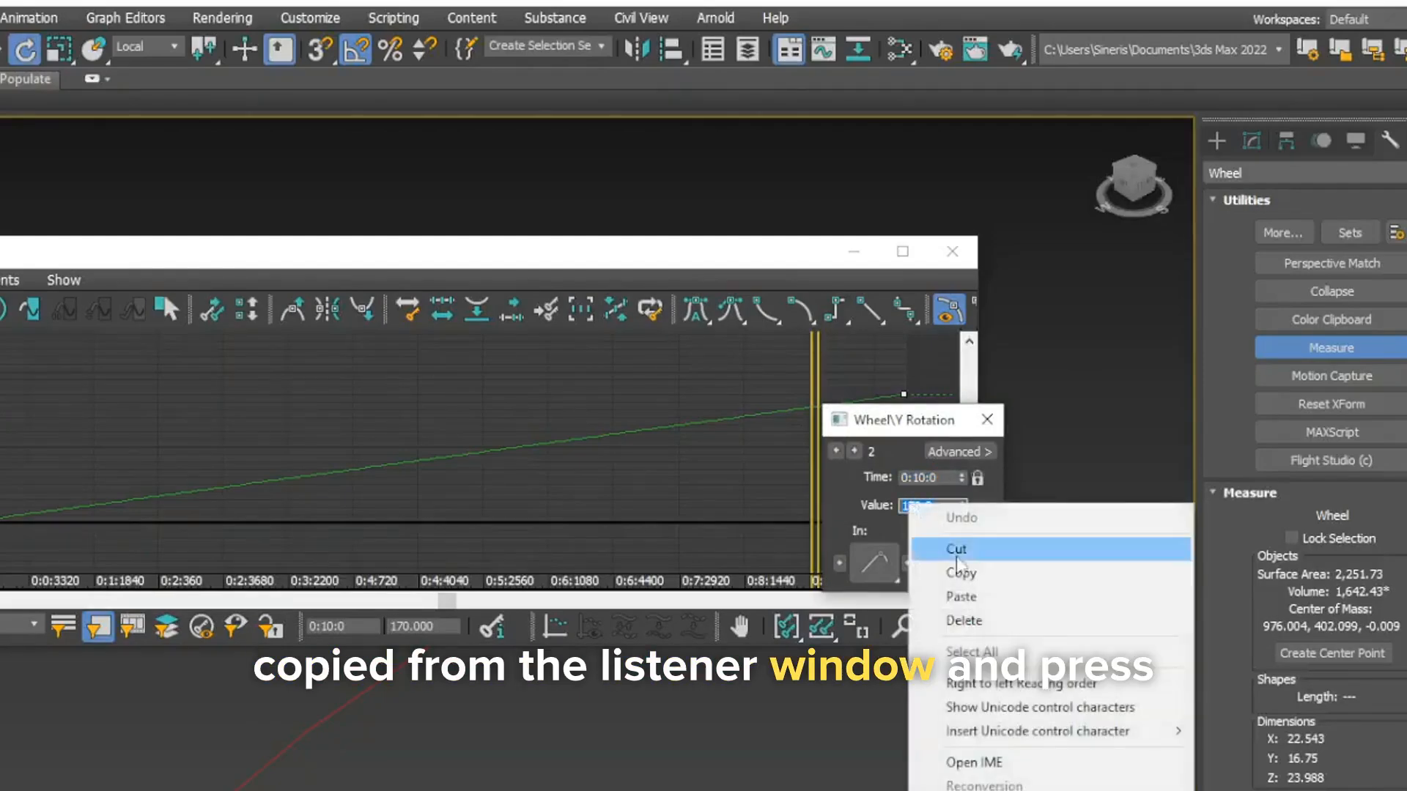
left_click(961, 597)
key("Return")
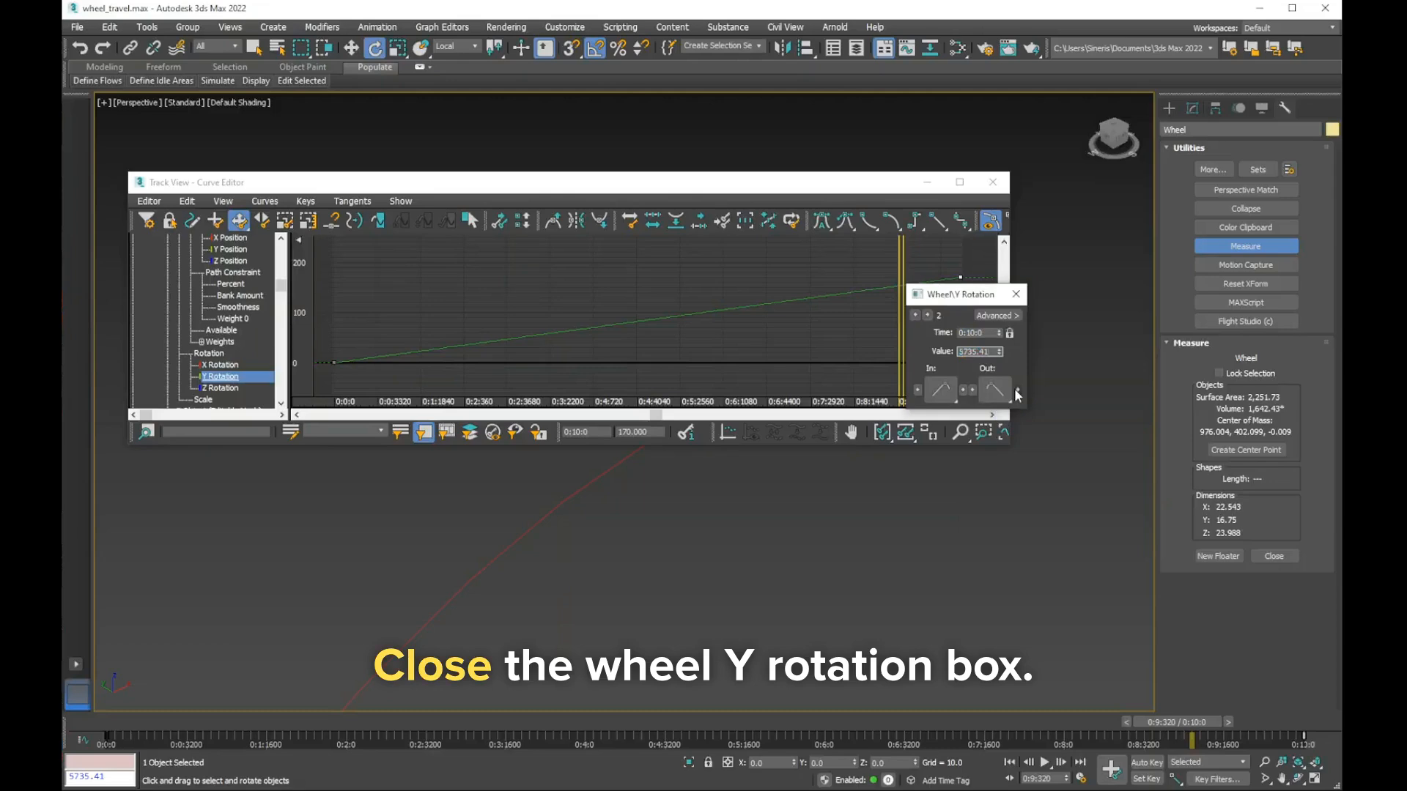
left_click(1016, 294)
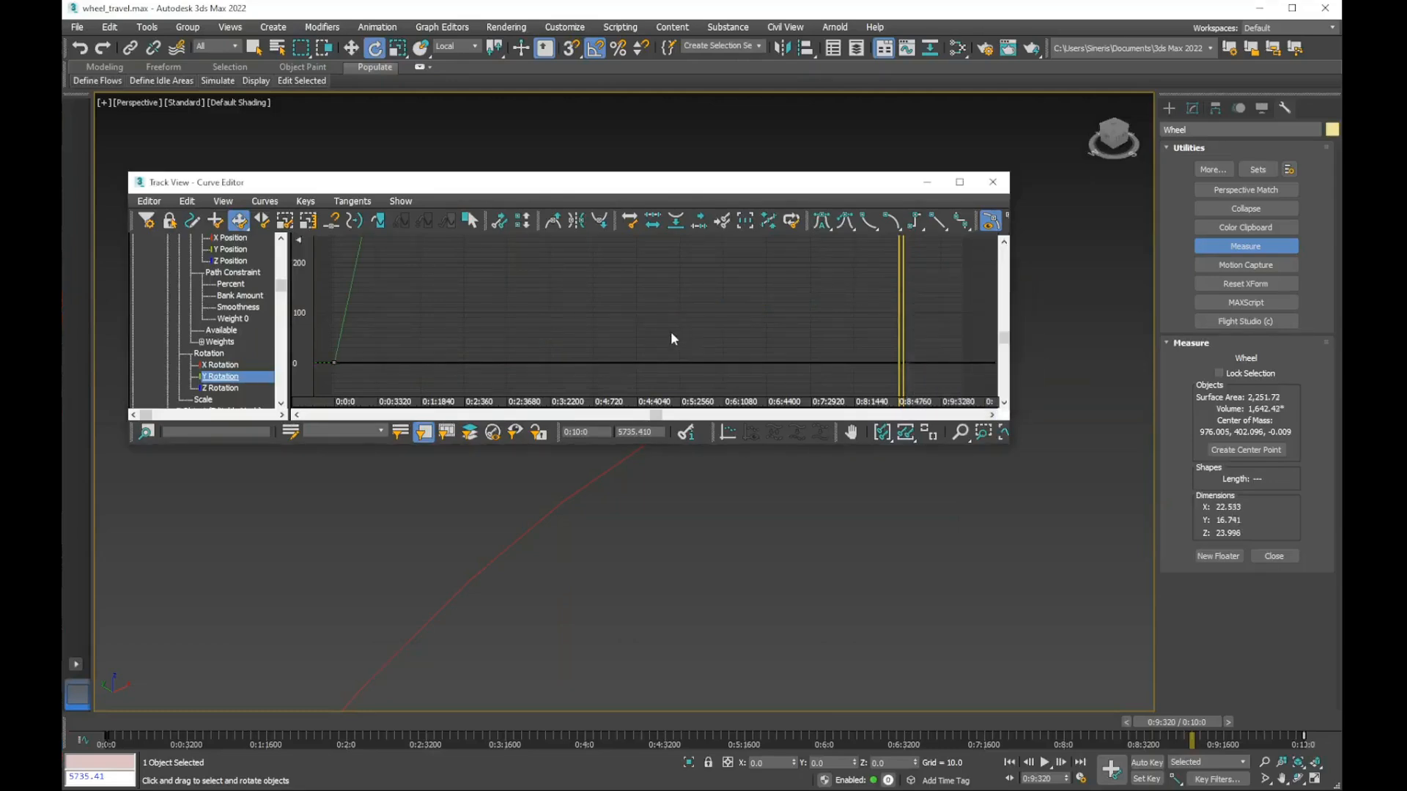
Zoom the Curve Editor graph out vertically to examine the whole Y Rotation curve up to its end key
left_click(965, 439)
left_click_drag(546, 305, 534, 530)
left_click_drag(496, 315, 449, 402)
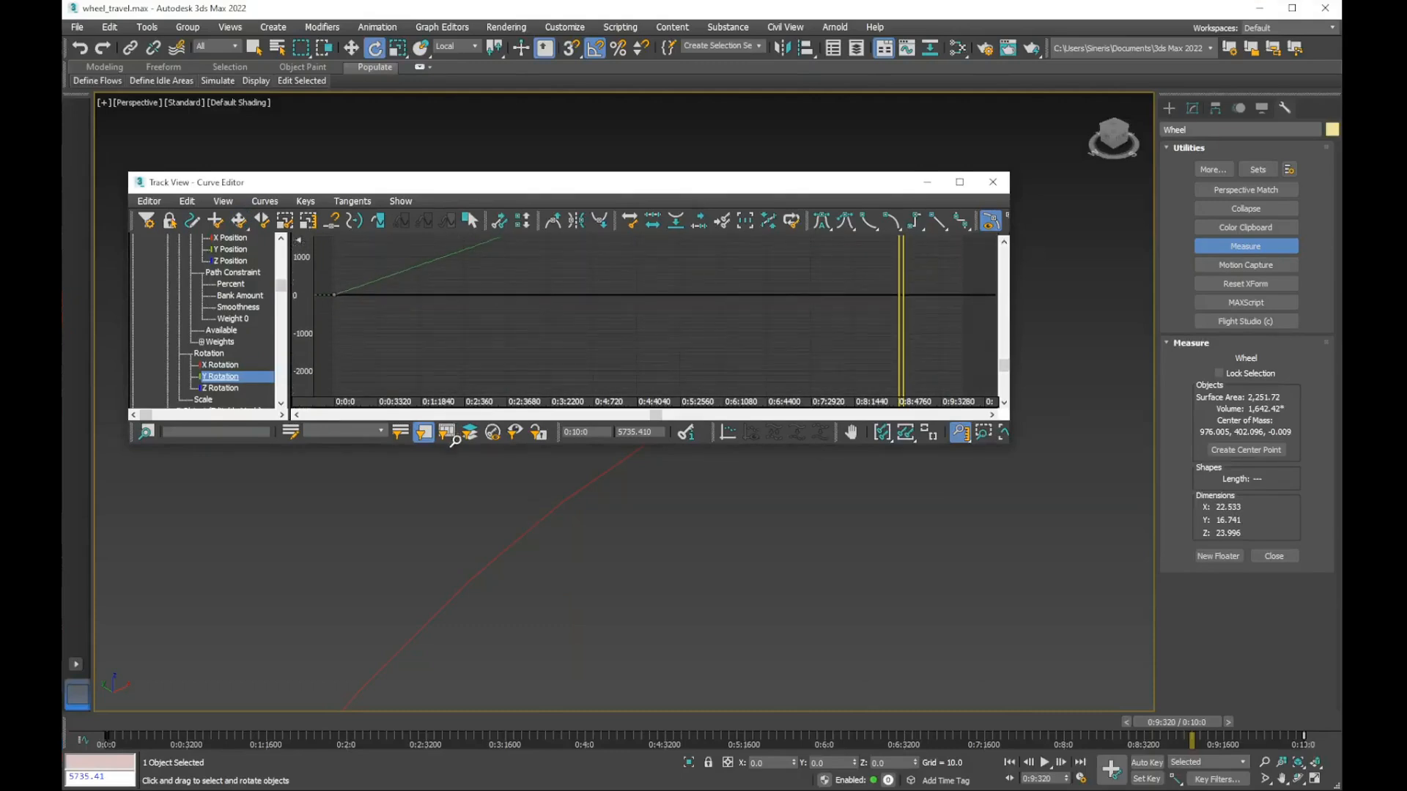
left_click_drag(508, 286, 504, 400)
left_click_drag(597, 273, 596, 345)
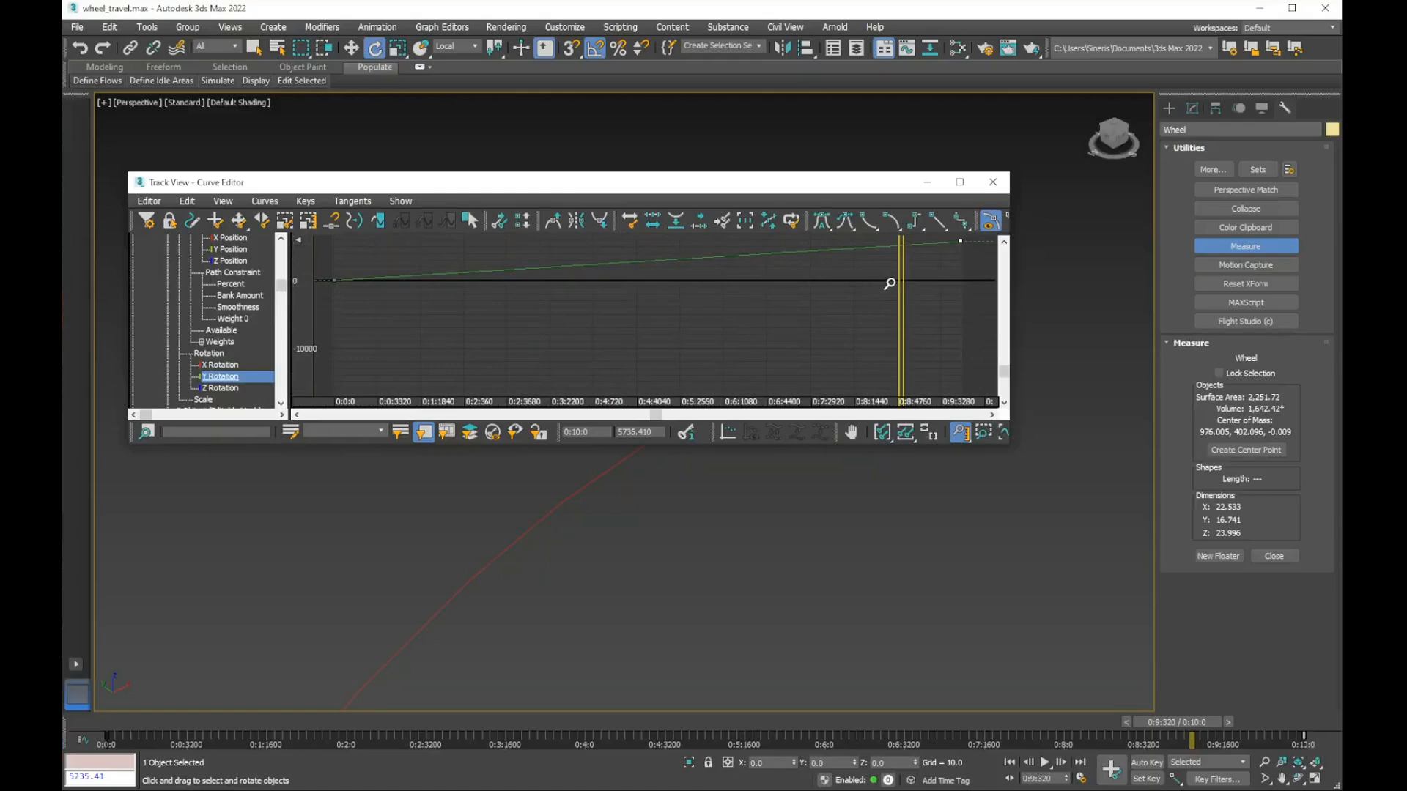
Minimize the Curve Editor and rewind the animation to the start time 0:0:0
left_click(927, 184)
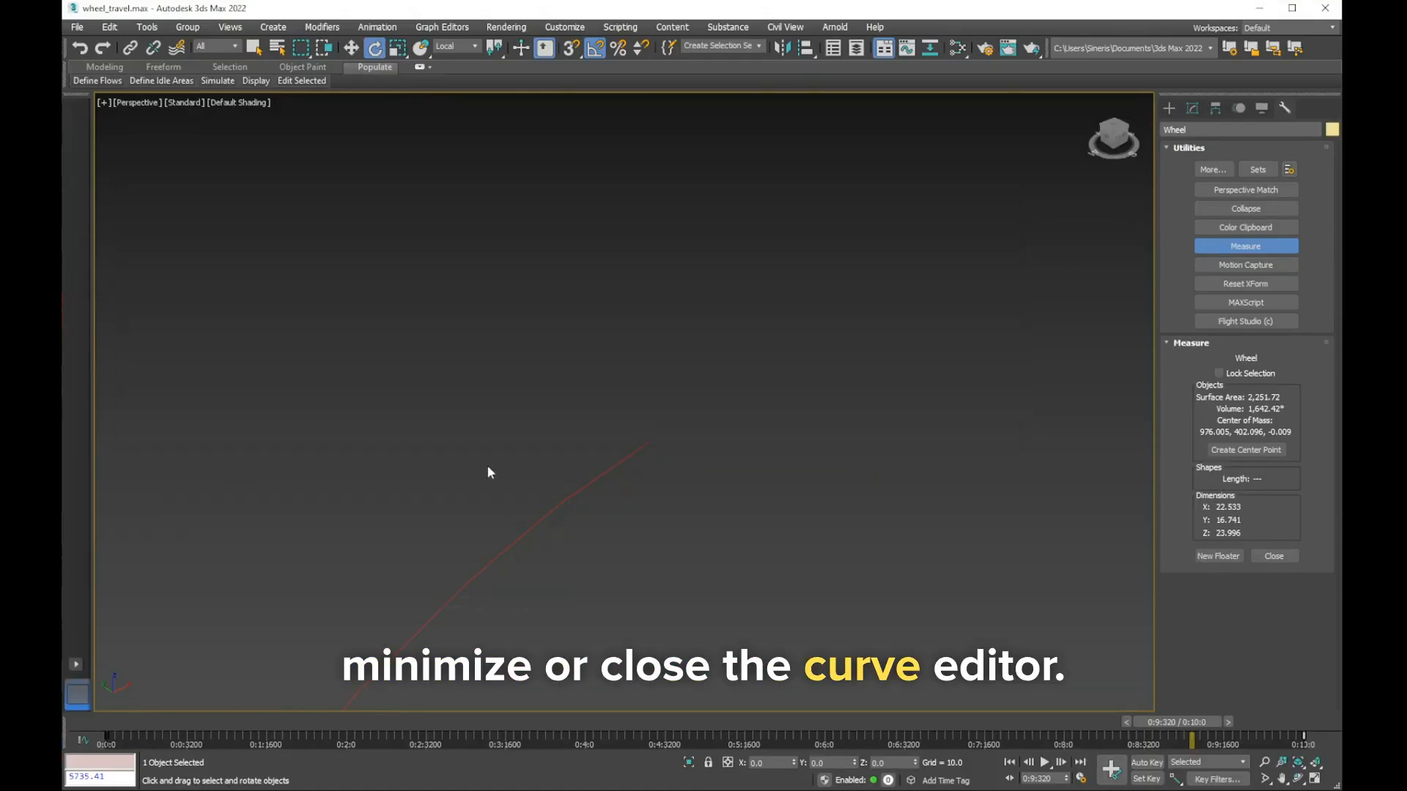
middle_click_drag(582, 386, 513, 421)
key("Home")
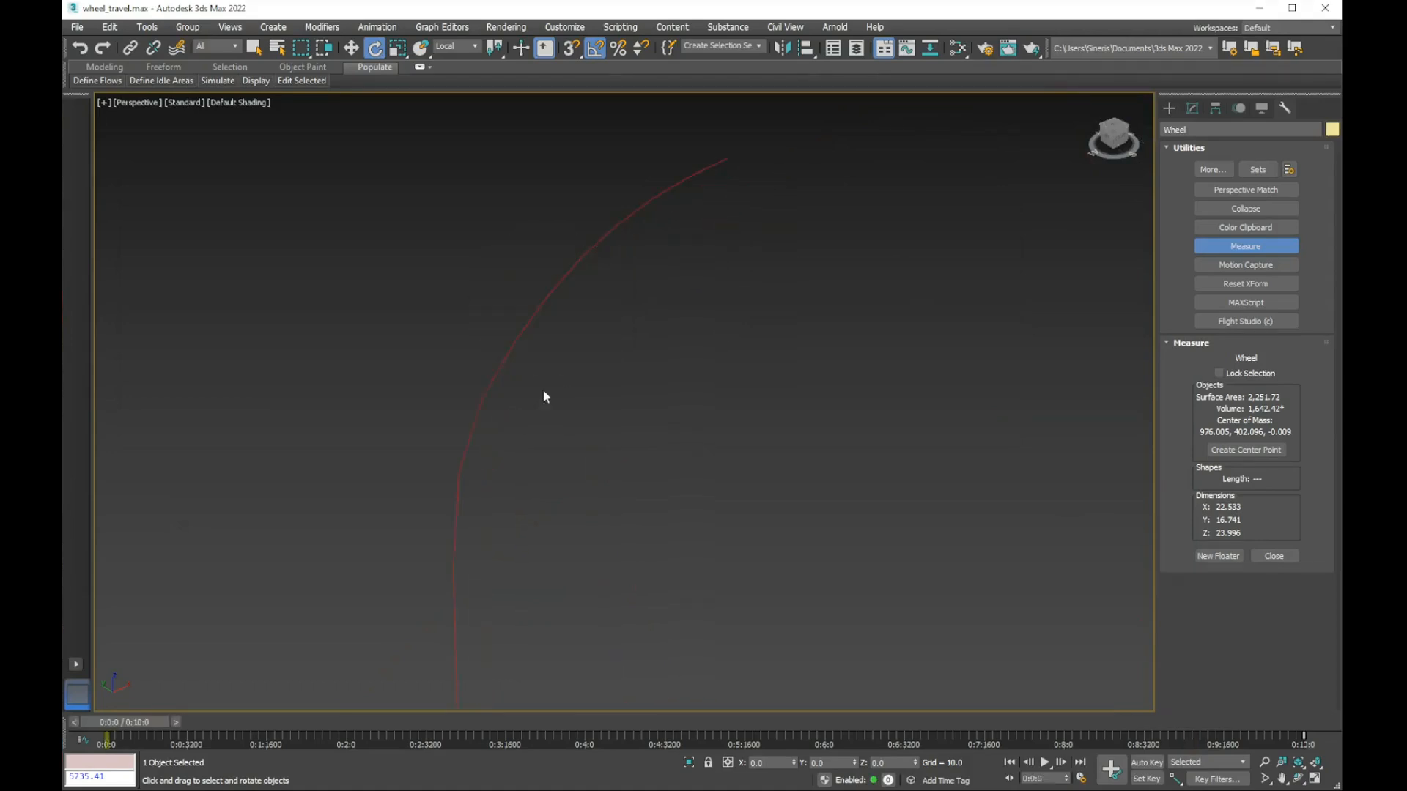
Frame the wheel, deselect it, play the animation to check its spin, and rewind to the start
key("z")
scroll(639, 456, "down", 5)
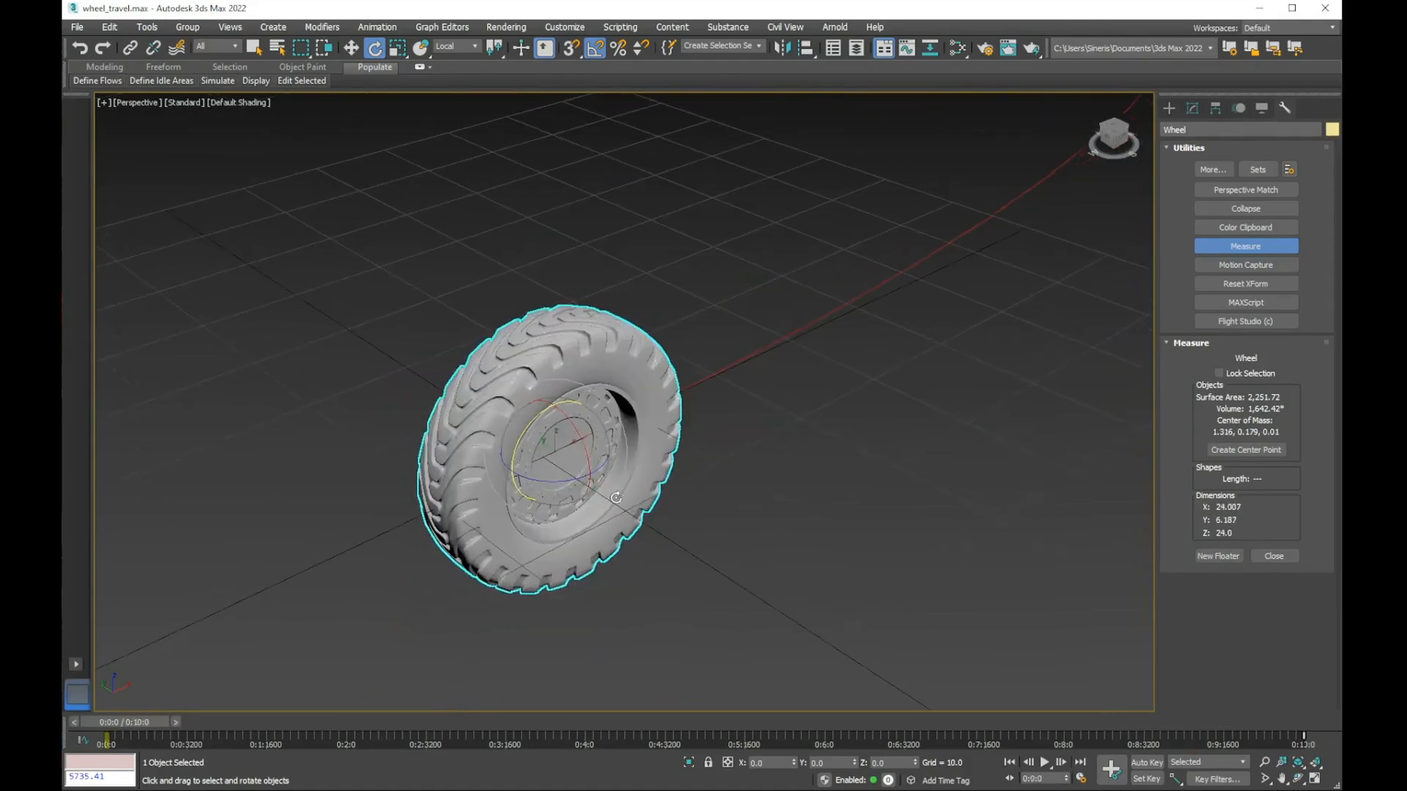
left_click(575, 645)
left_click(1046, 764)
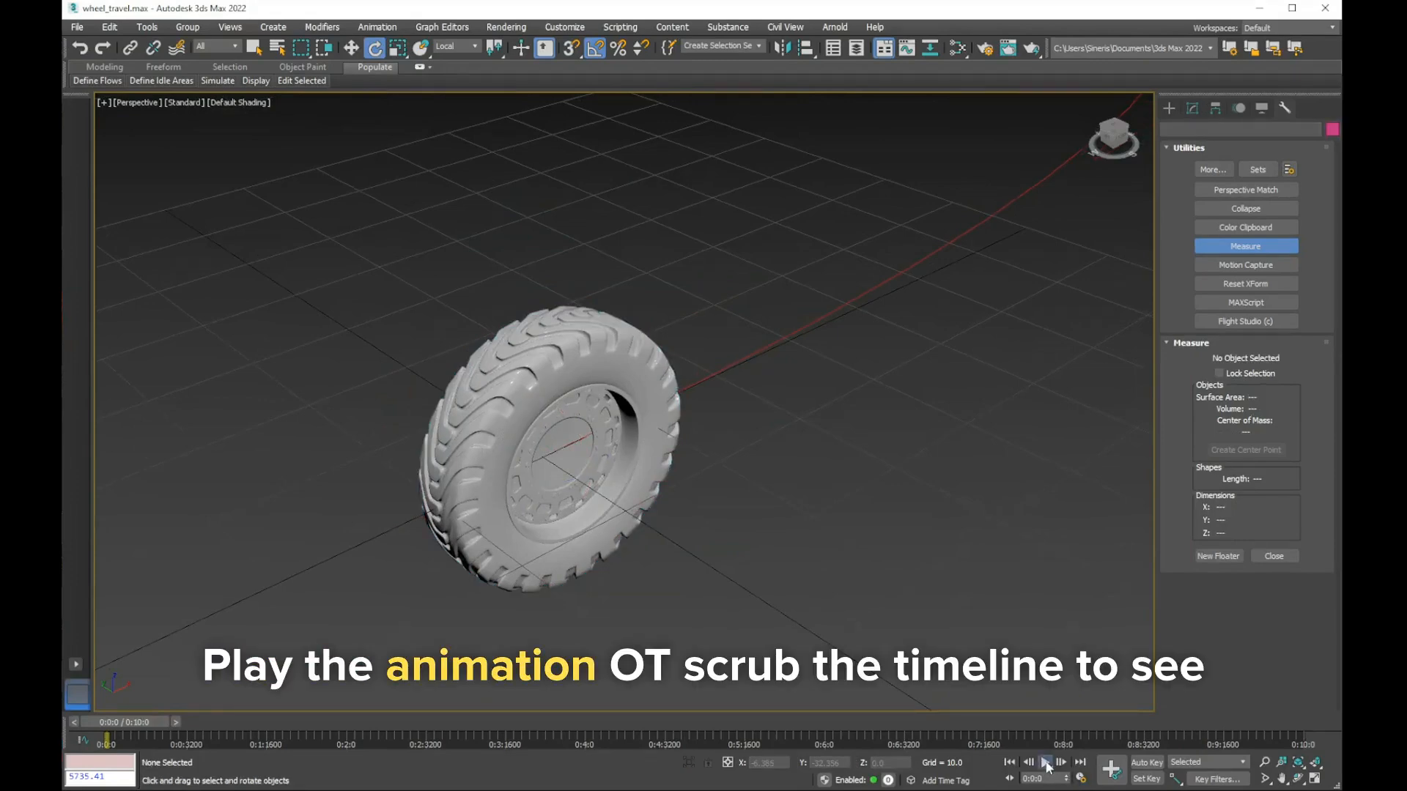
left_click(1011, 764)
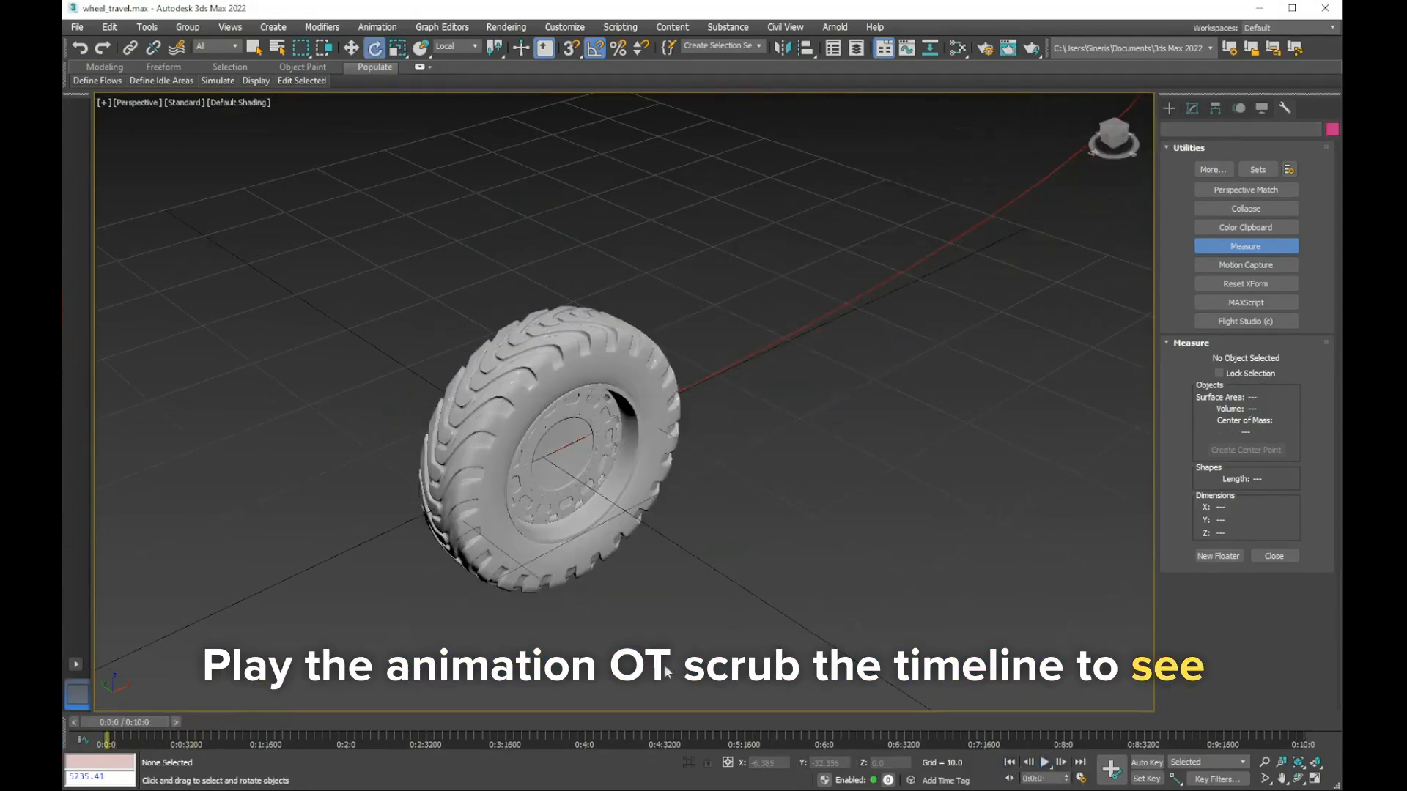
Select the wheel with the Move tool active and scrub the first part of the timeline to check its rotation
left_click(572, 447)
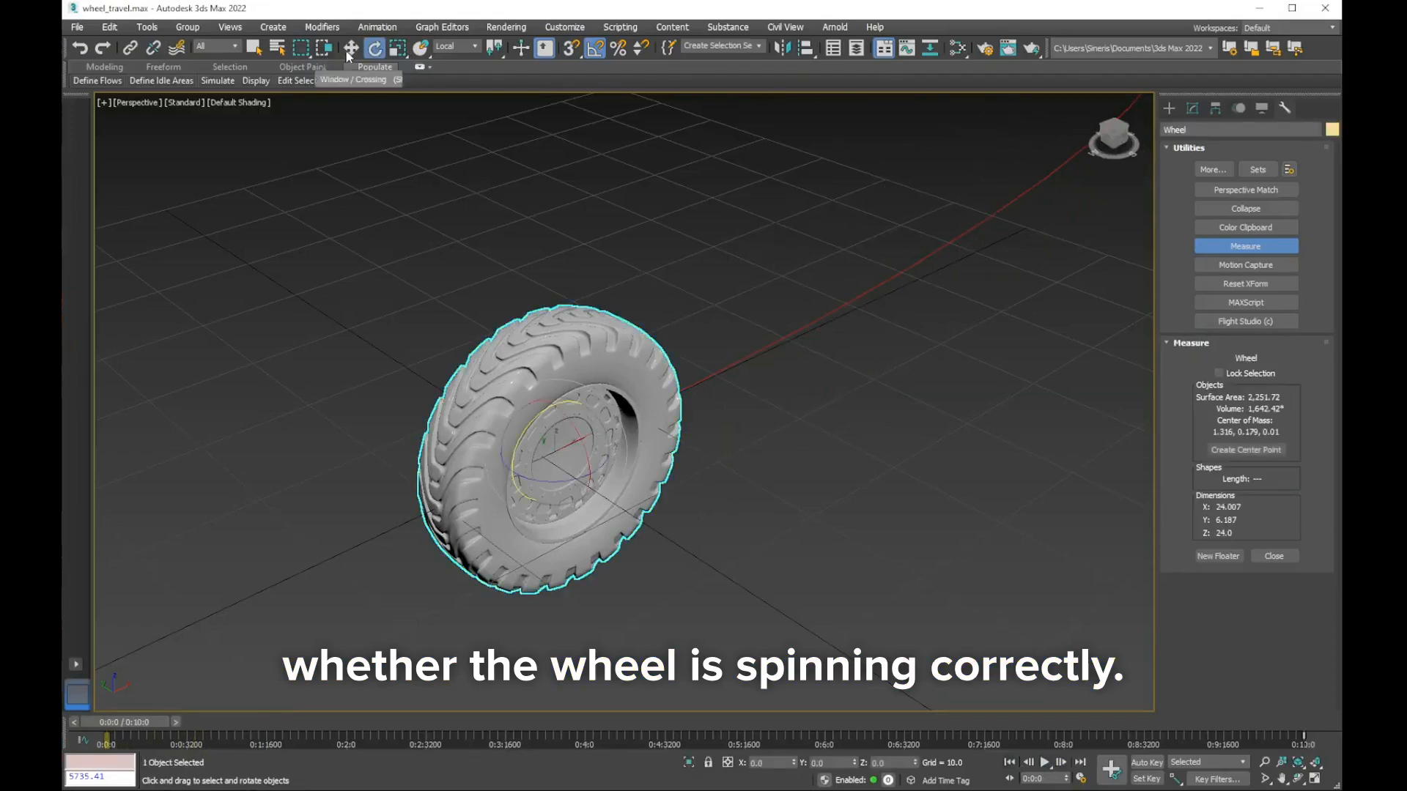
key("w")
mouse_move(148, 718)
left_mouse_down()
mouse_move(223, 708)
mouse_move(127, 721)
left_mouse_up()
scroll(594, 427, "down", 3)
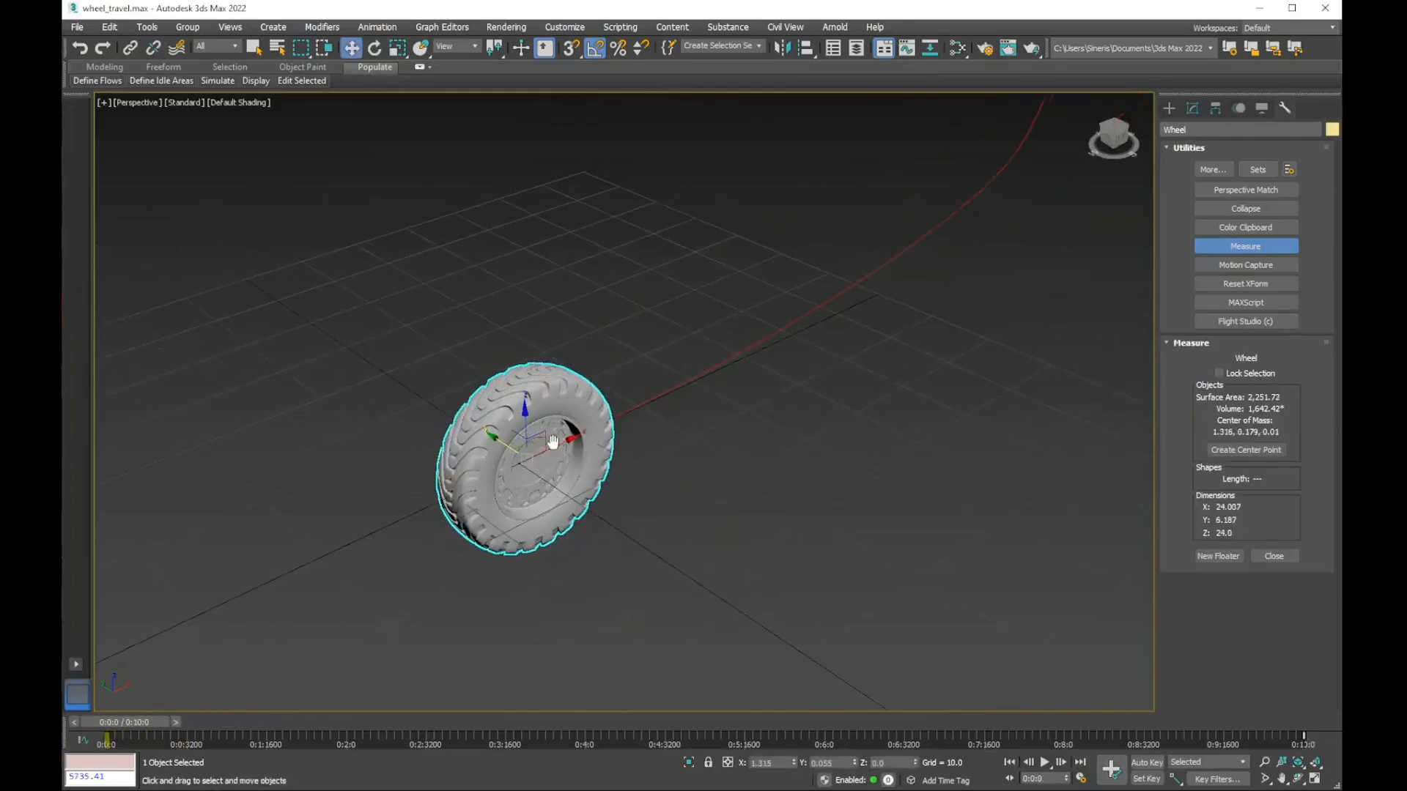
Create a Box in Cube mode with AutoGrid, about 2.9 units in size, on the wheel's upper tread
left_click(1168, 107)
left_click(1187, 130)
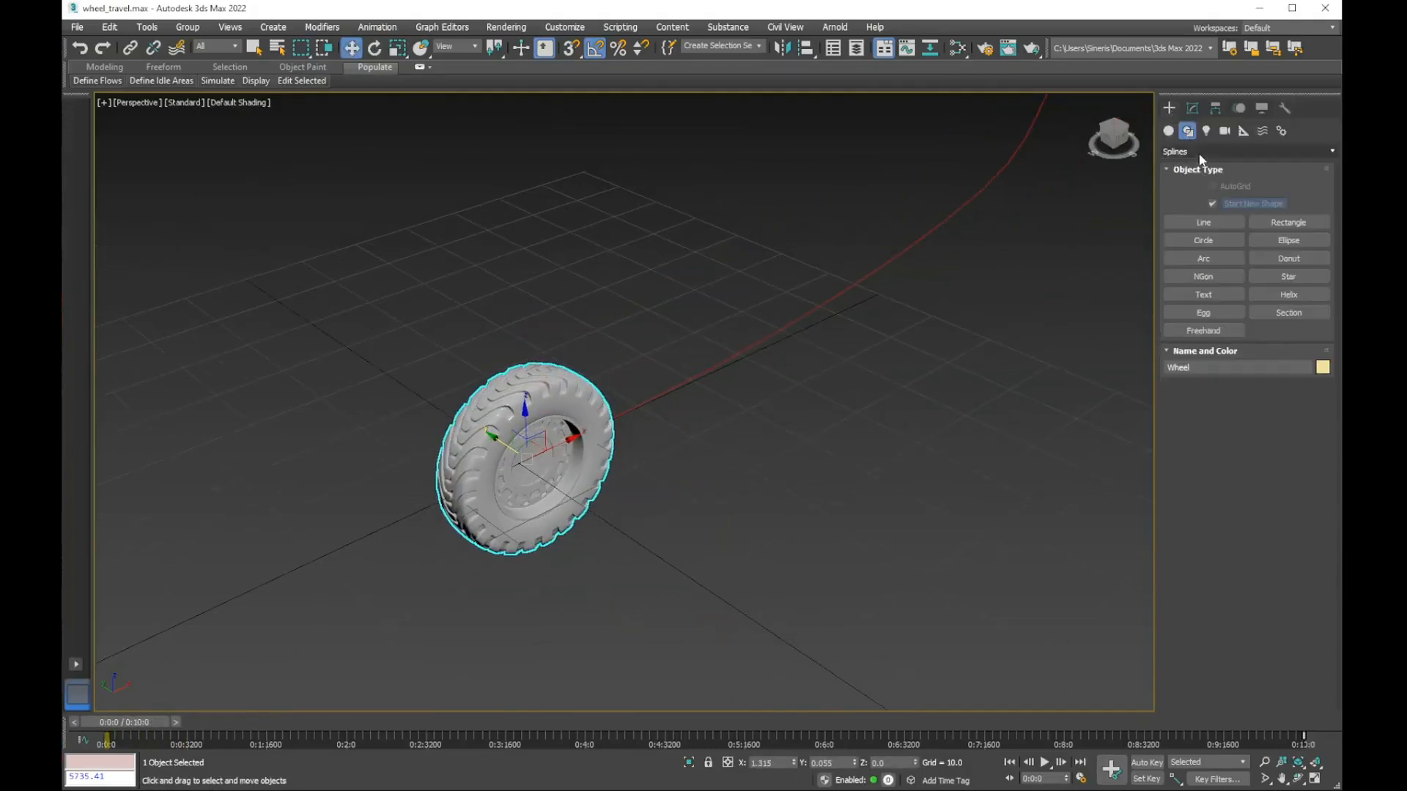
left_click(1168, 132)
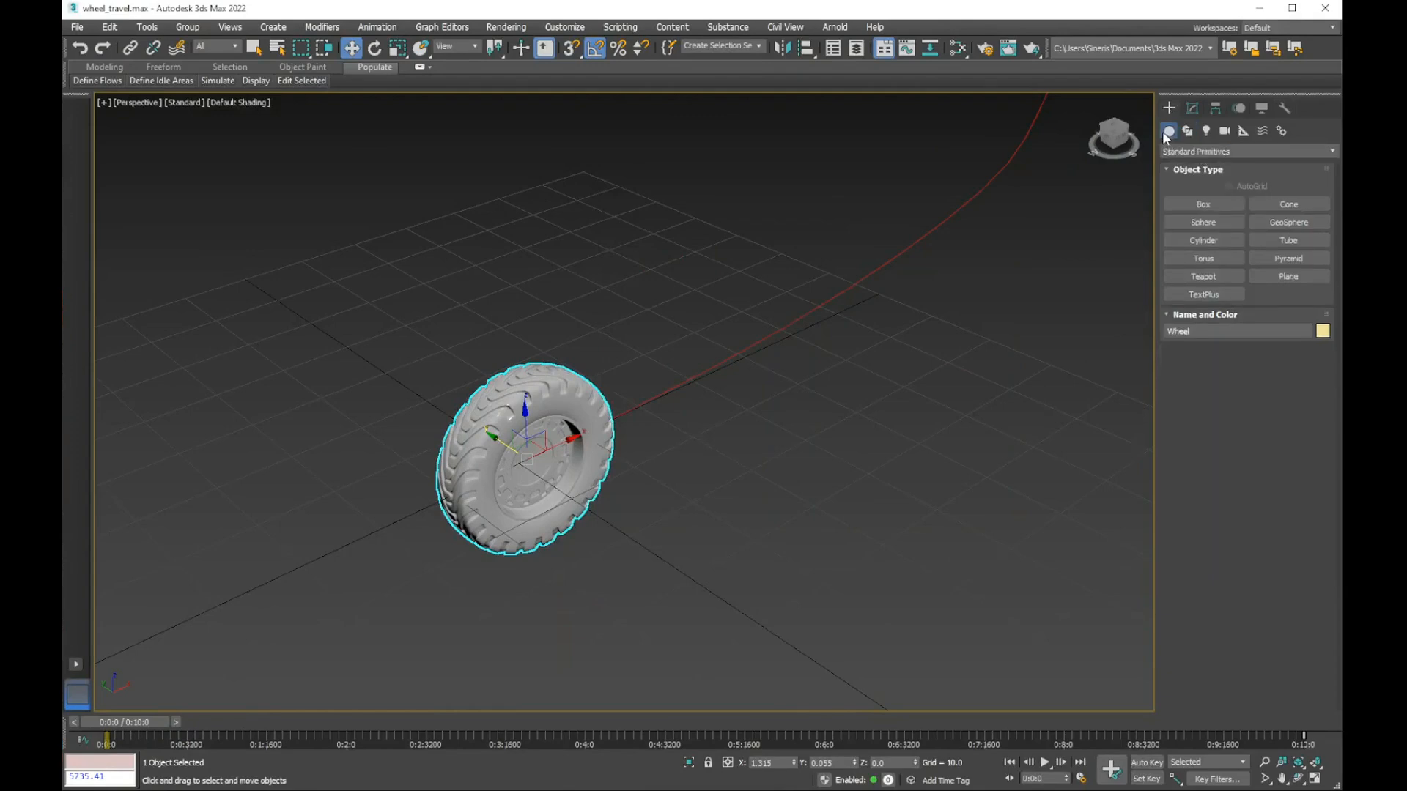
left_click(1204, 205)
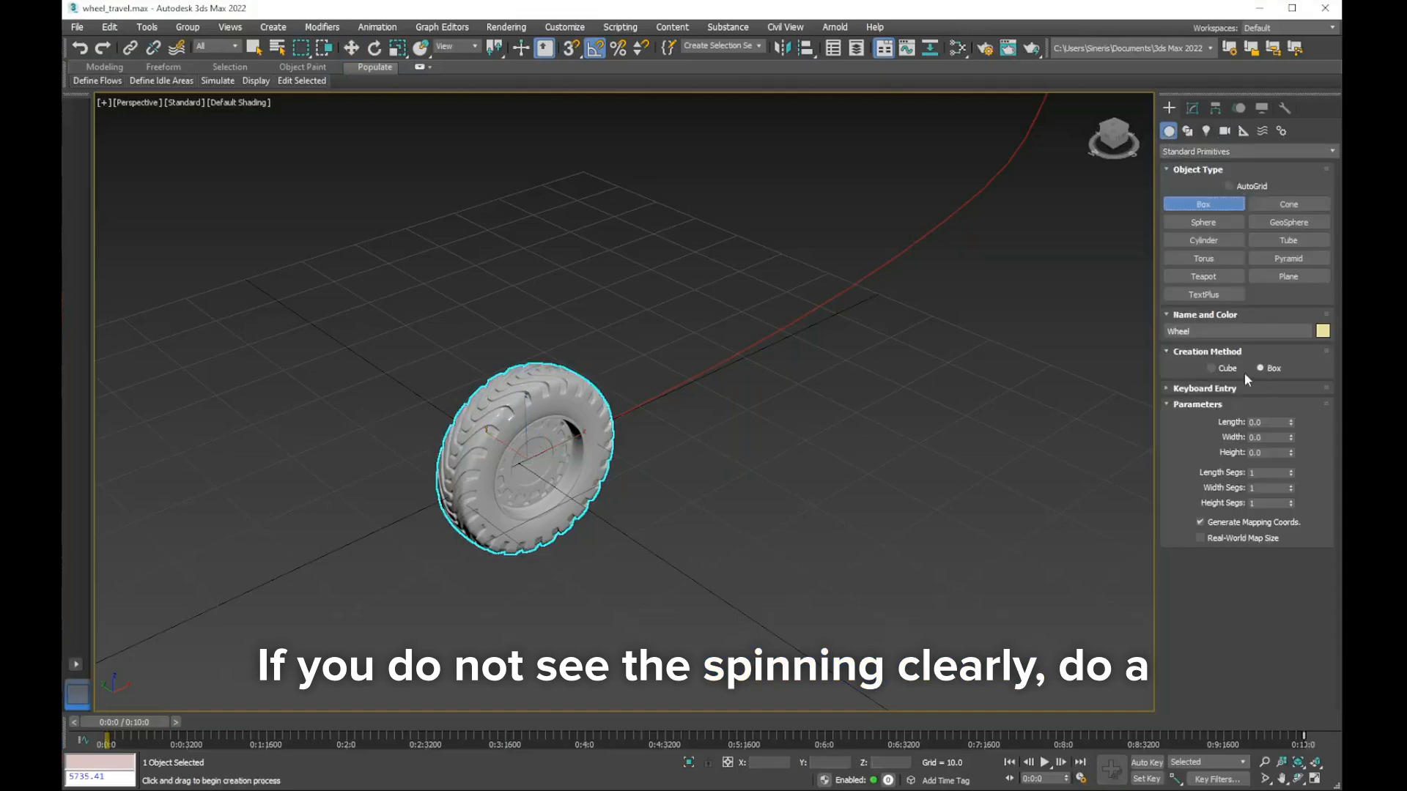
left_click(1218, 368)
left_click(1236, 188)
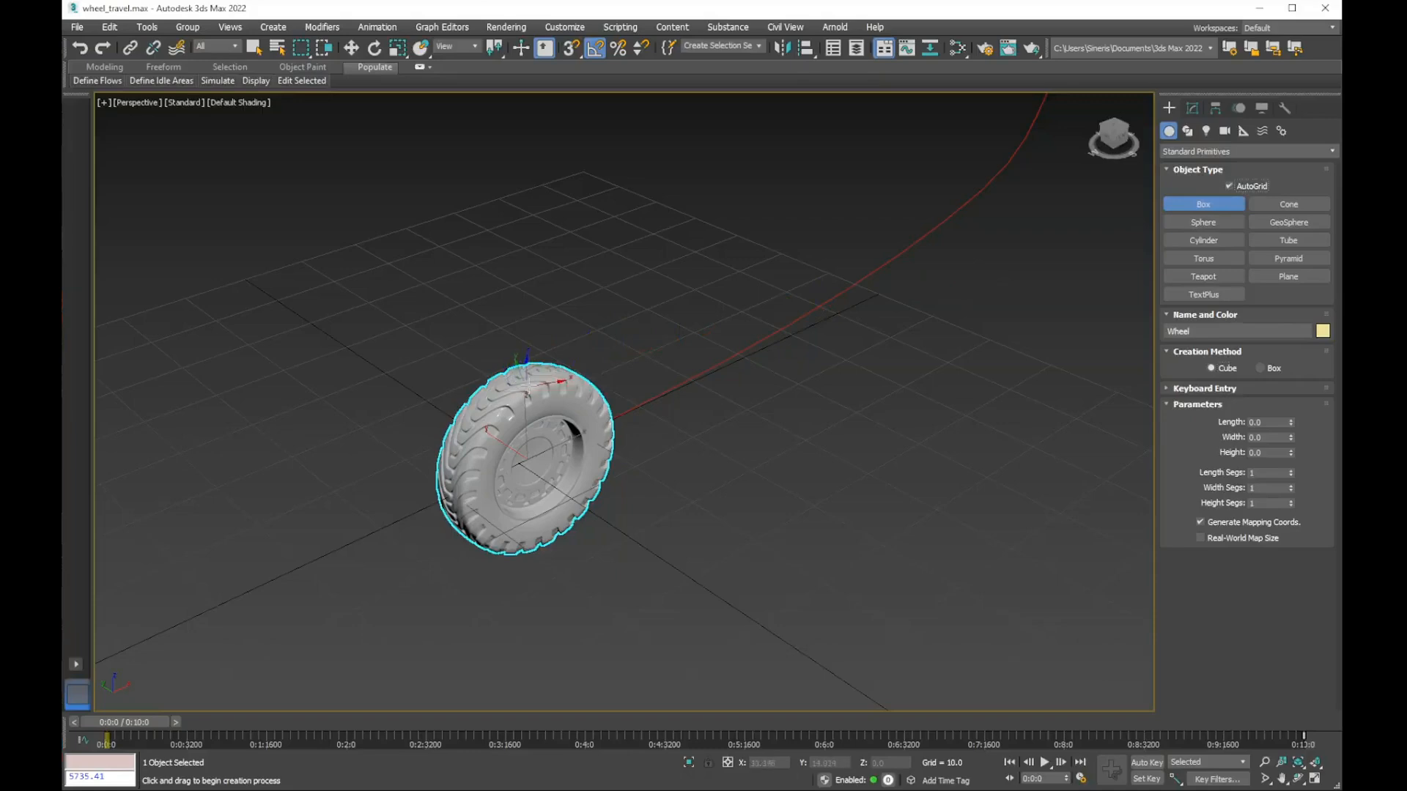
left_click_drag(527, 383, 530, 392)
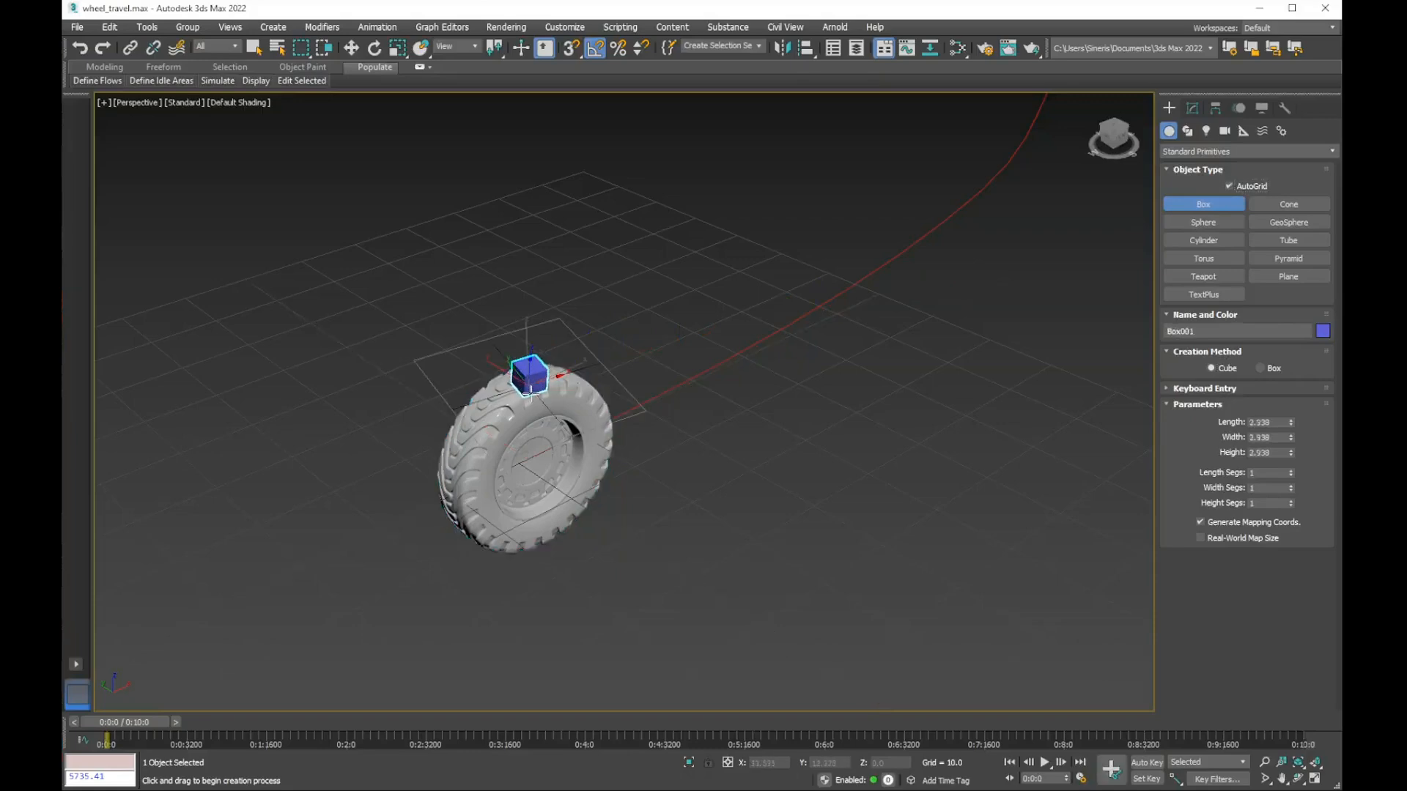
right_click(531, 393)
Link the cube to the wheel as its child and return to the Move tool
left_click(131, 49)
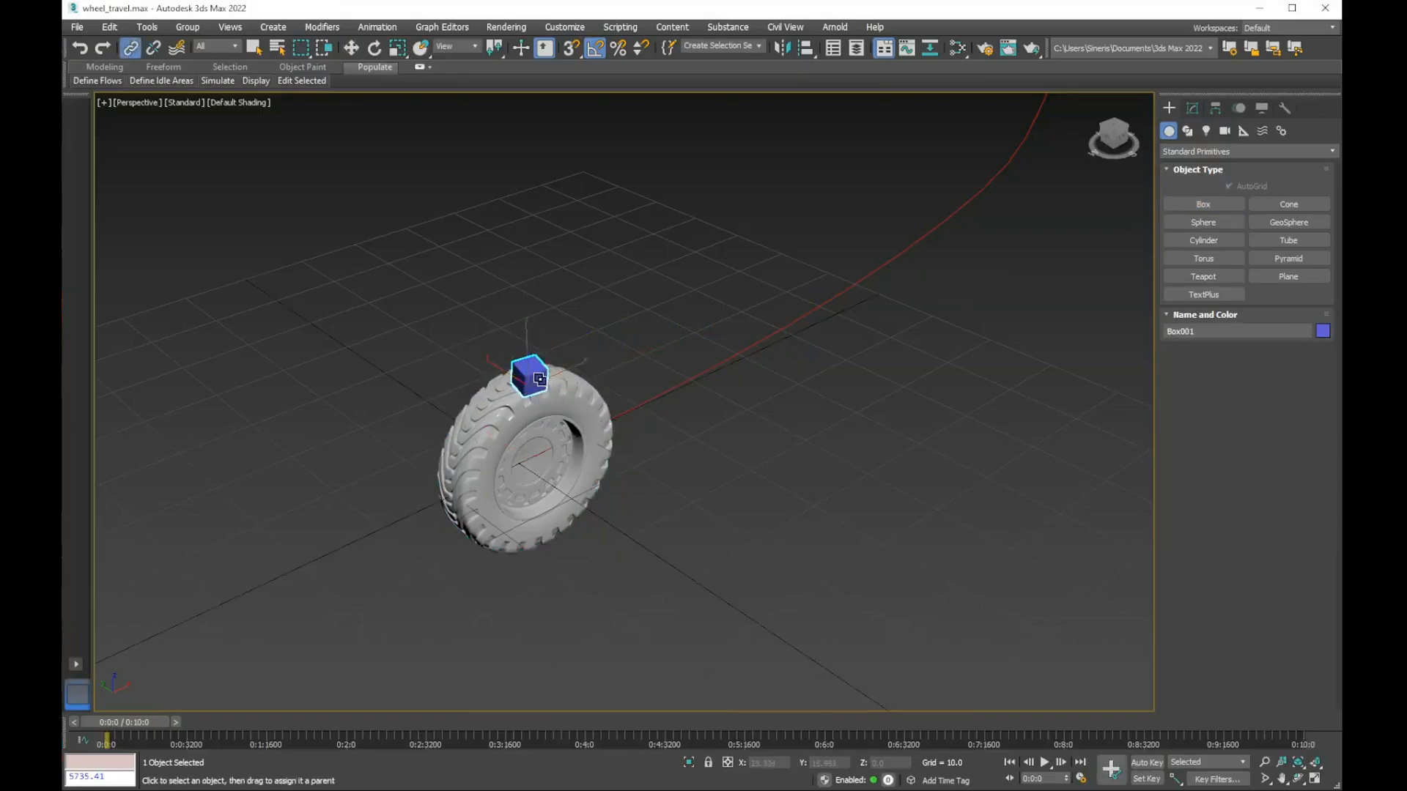
left_click_drag(539, 379, 495, 428)
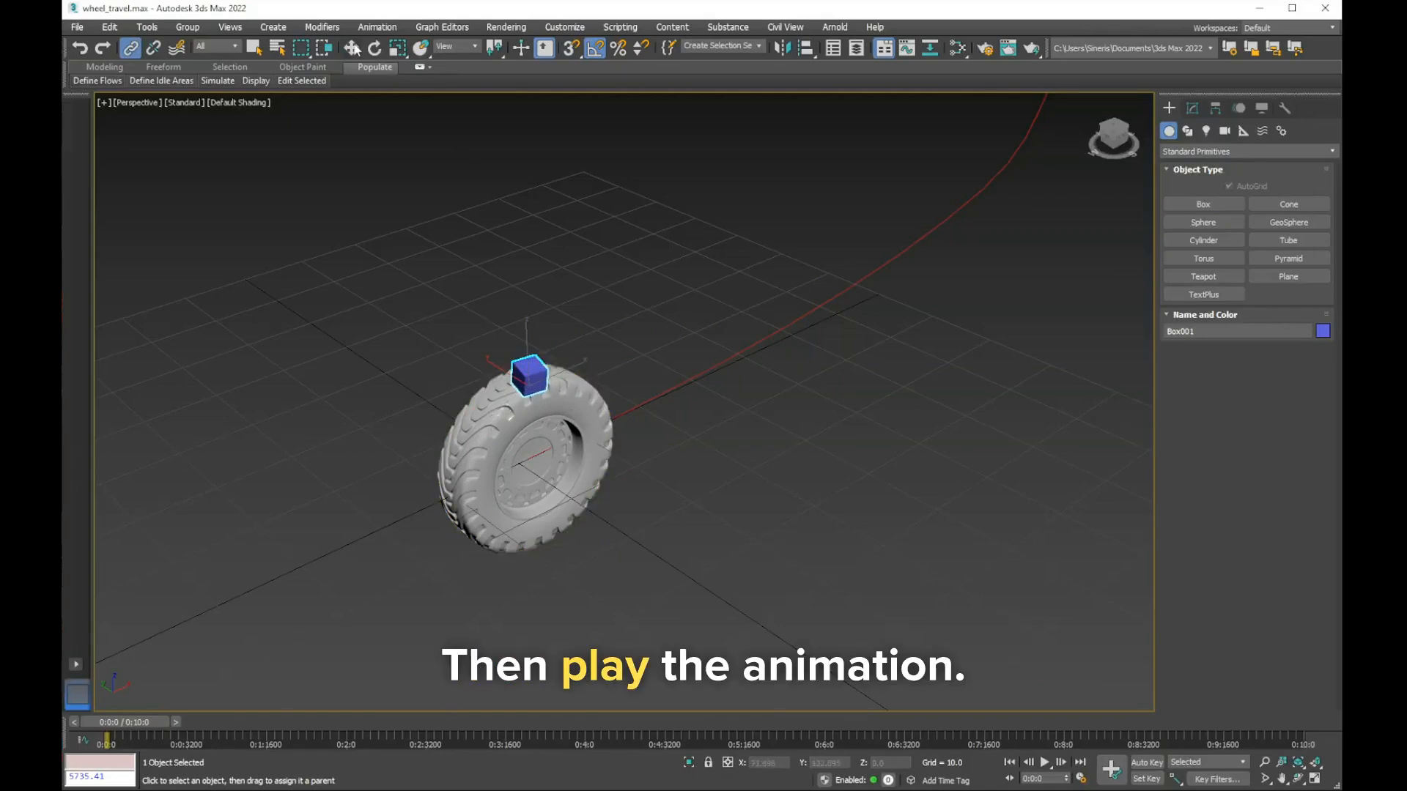
key("w")
Scrub the timeline and view the wheel from the side to check how the attached cube spins with it
left_click_drag(152, 716, 99, 665)
scroll(766, 460, "down", 5)
middle_click_drag(650, 523, 464, 506)
scroll(465, 506, "up", 3)
middle_click_drag(503, 552, 465, 491)
scroll(464, 490, "up", 3)
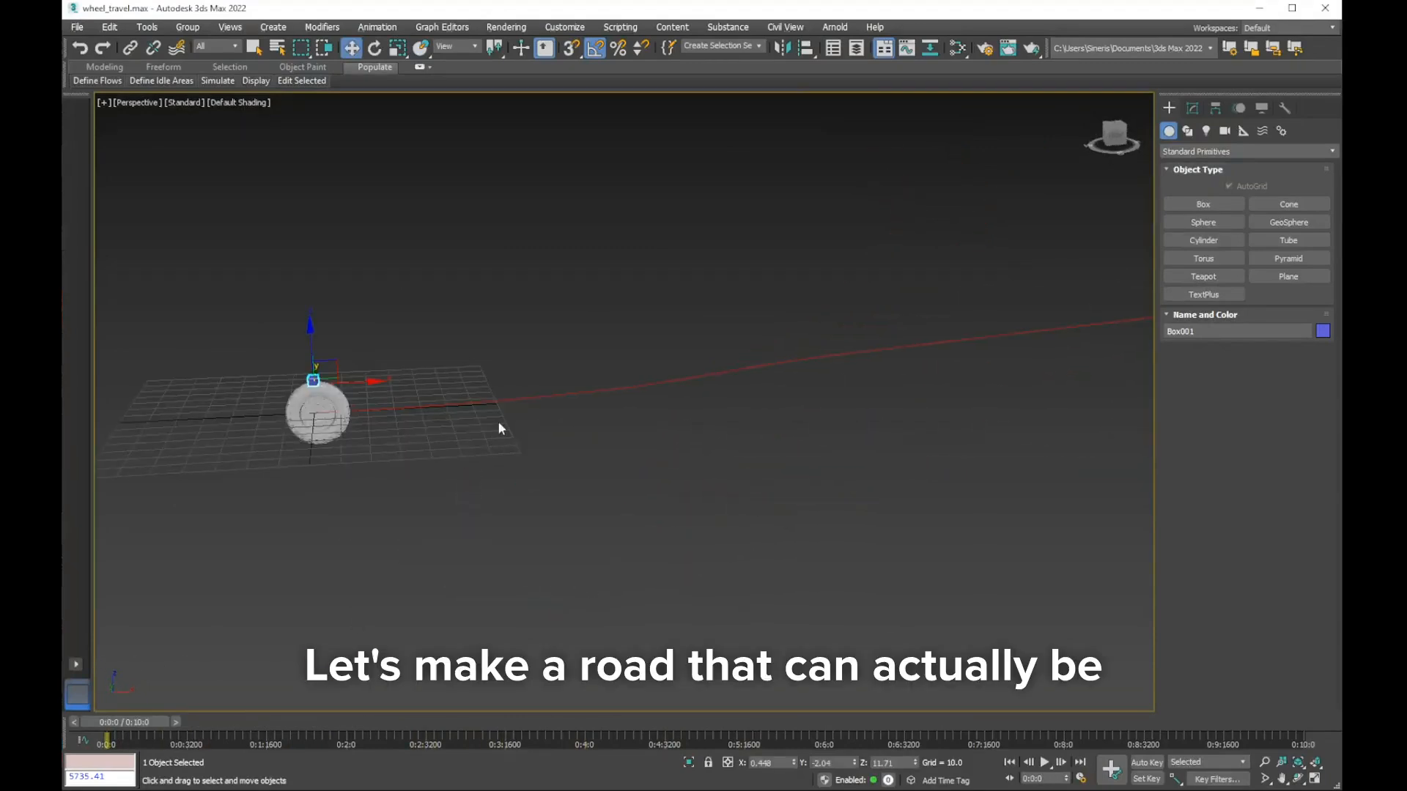
Clone the wheel's travel path as an independent copy named Road
left_click(505, 400)
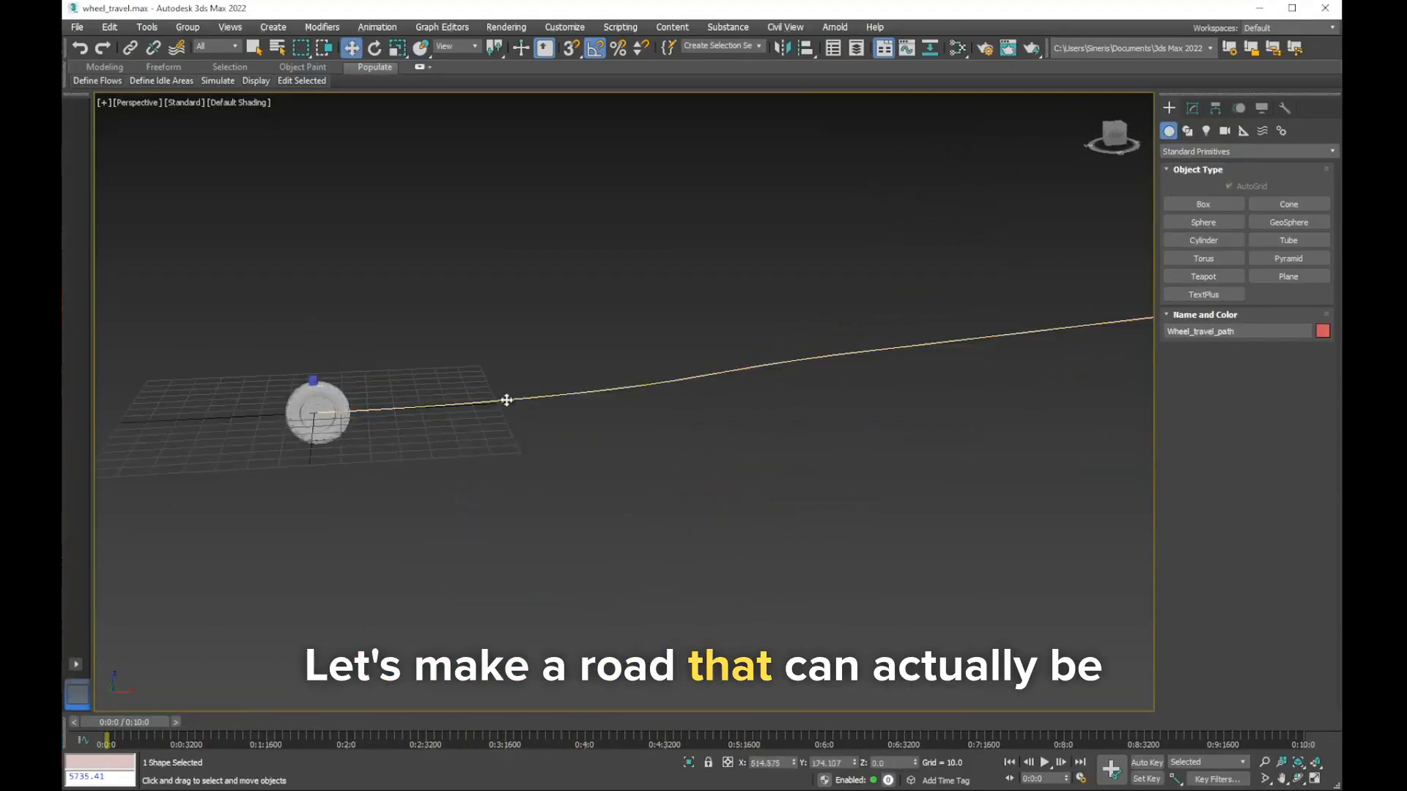
left_click(111, 27)
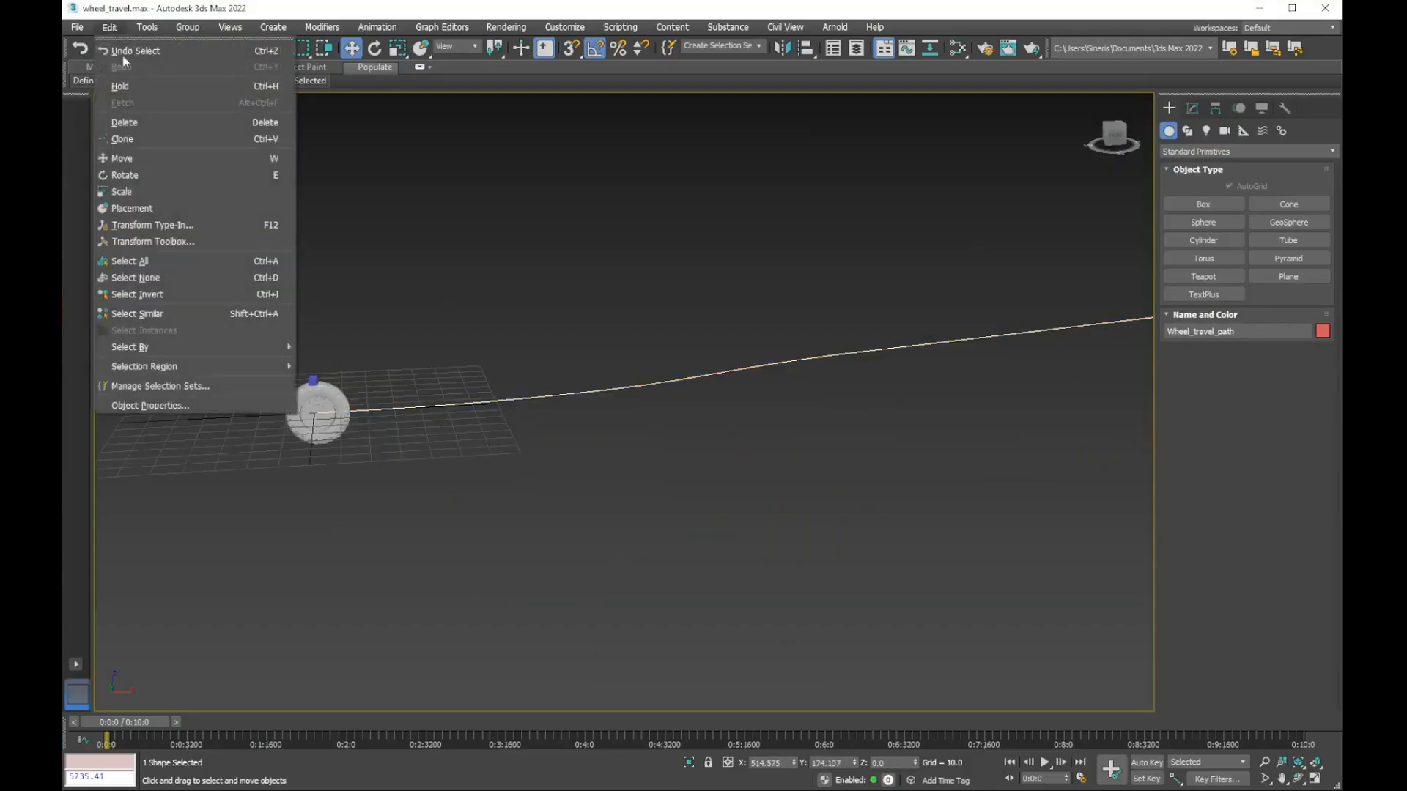
left_click(141, 140)
left_click(646, 365)
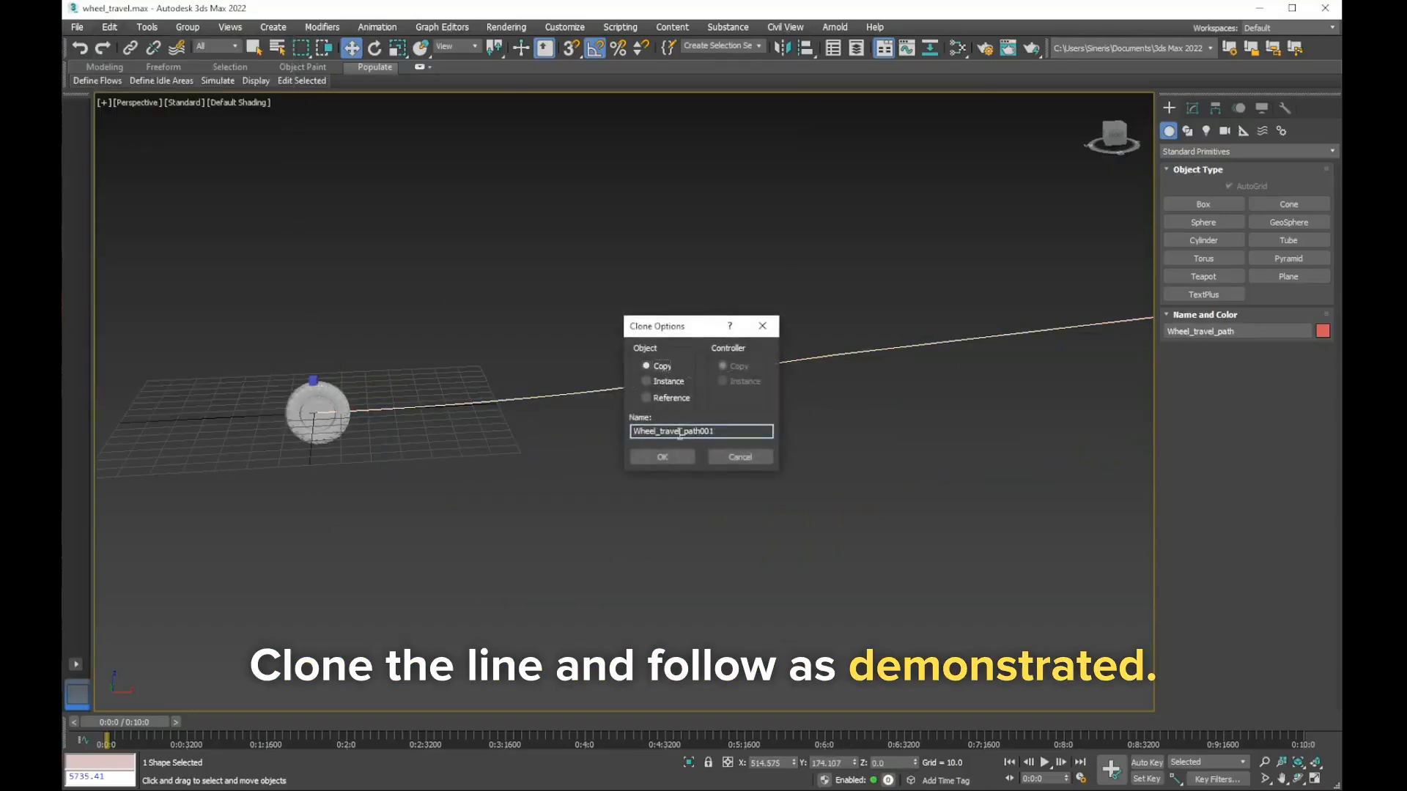
left_click_drag(703, 438, 240, 444)
type("Road")
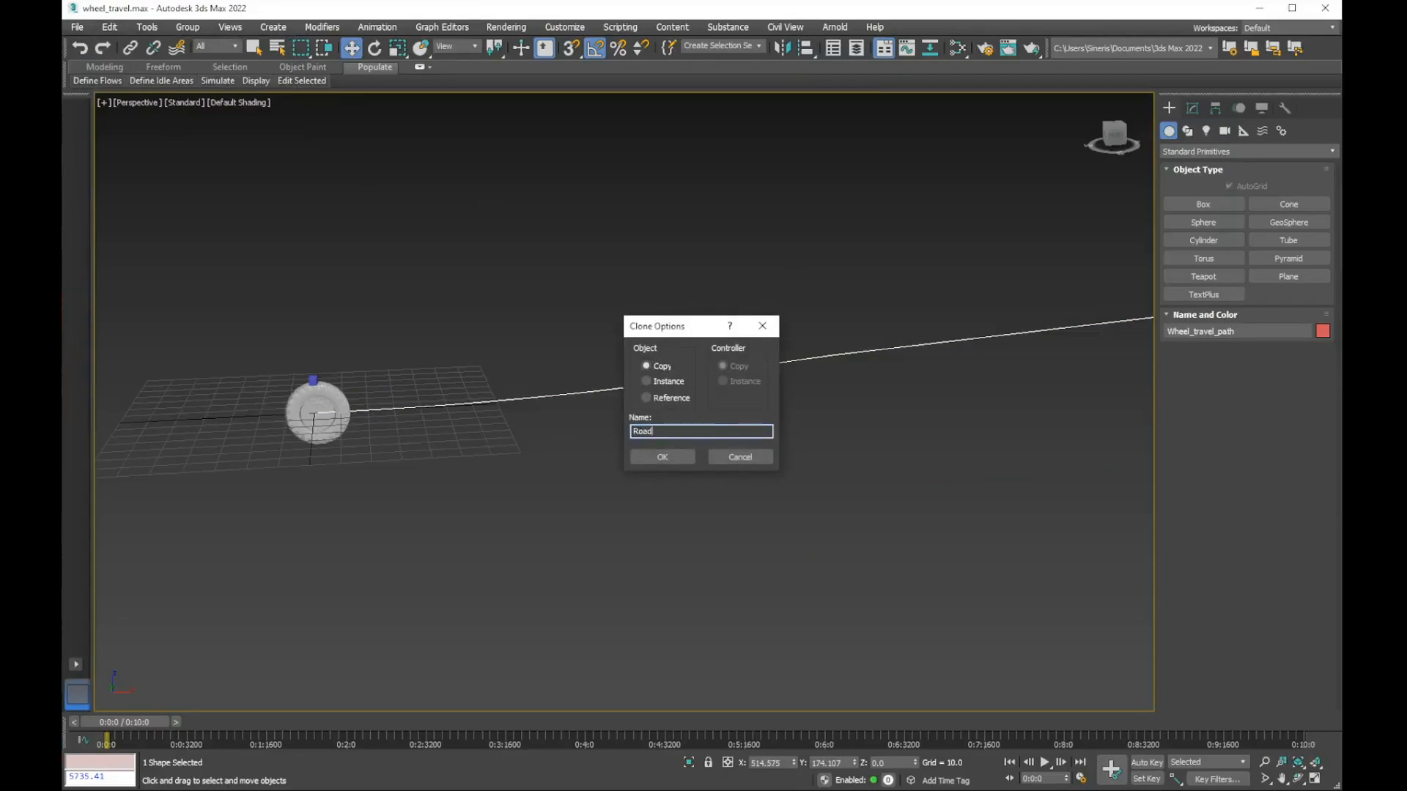
key("Return")
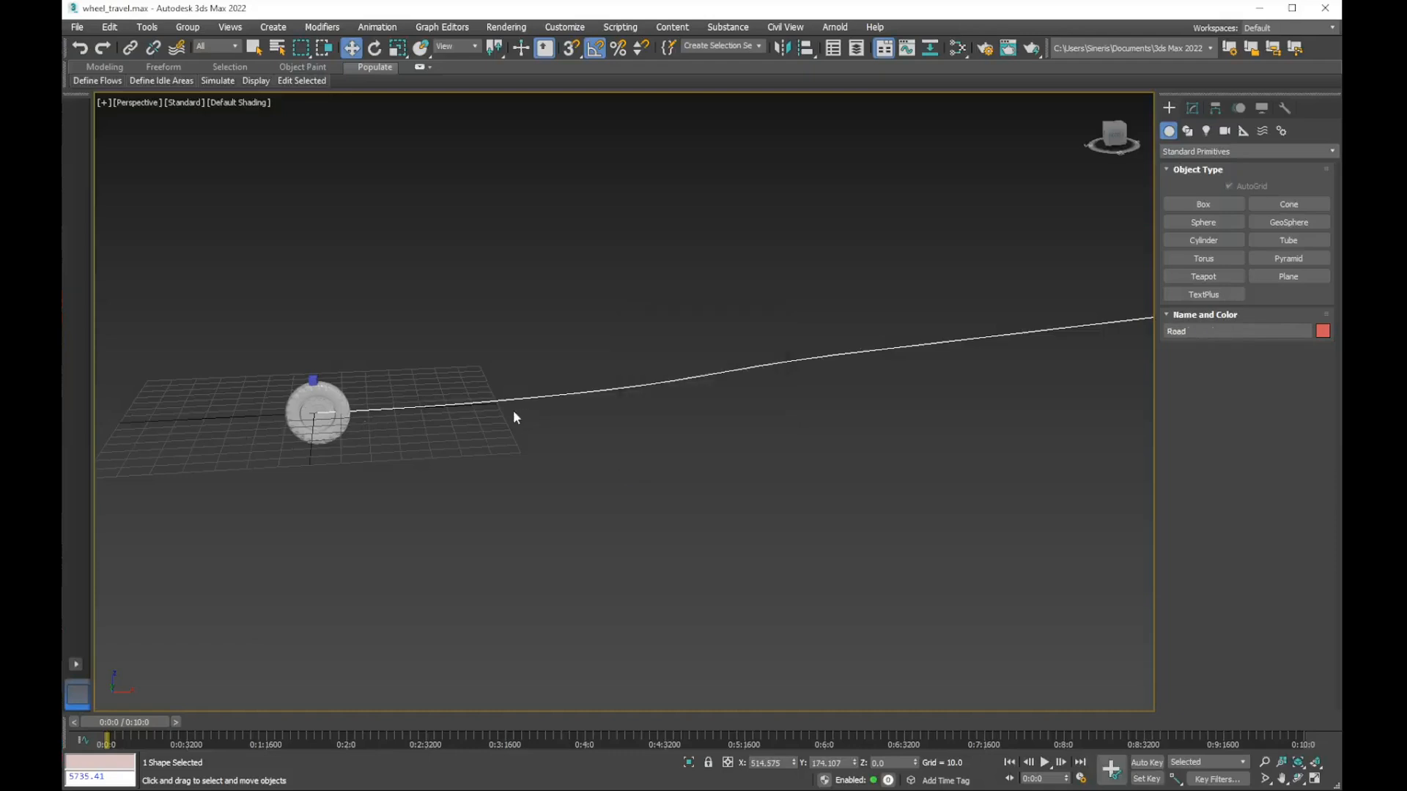
Make the Road spline renderable in both viewport and renderer, with a Rectangular cross-section
scroll(514, 412, "down", 5)
middle_click_drag(514, 411, 563, 435)
scroll(484, 420, "down", 3)
scroll(518, 473, "up", 3)
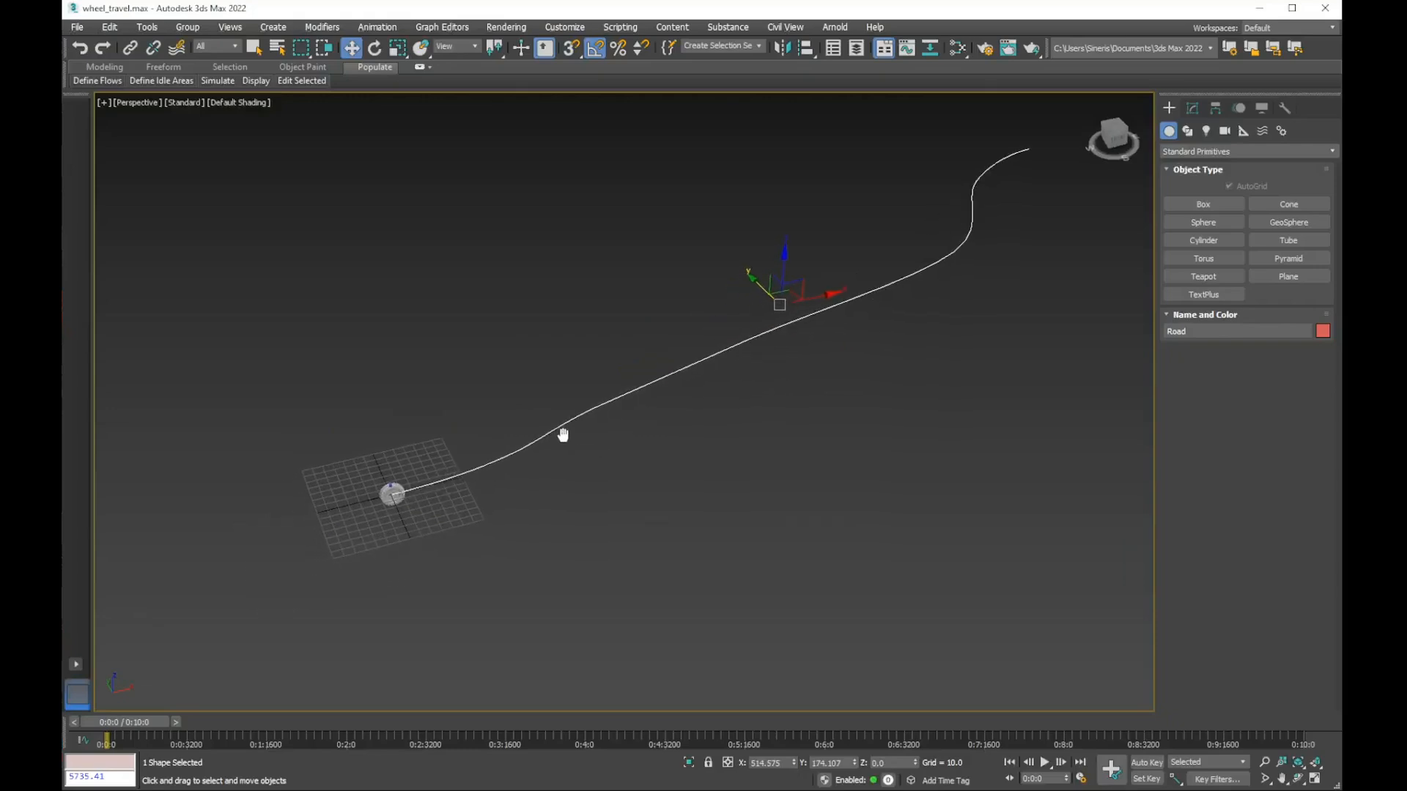
left_click(1192, 108)
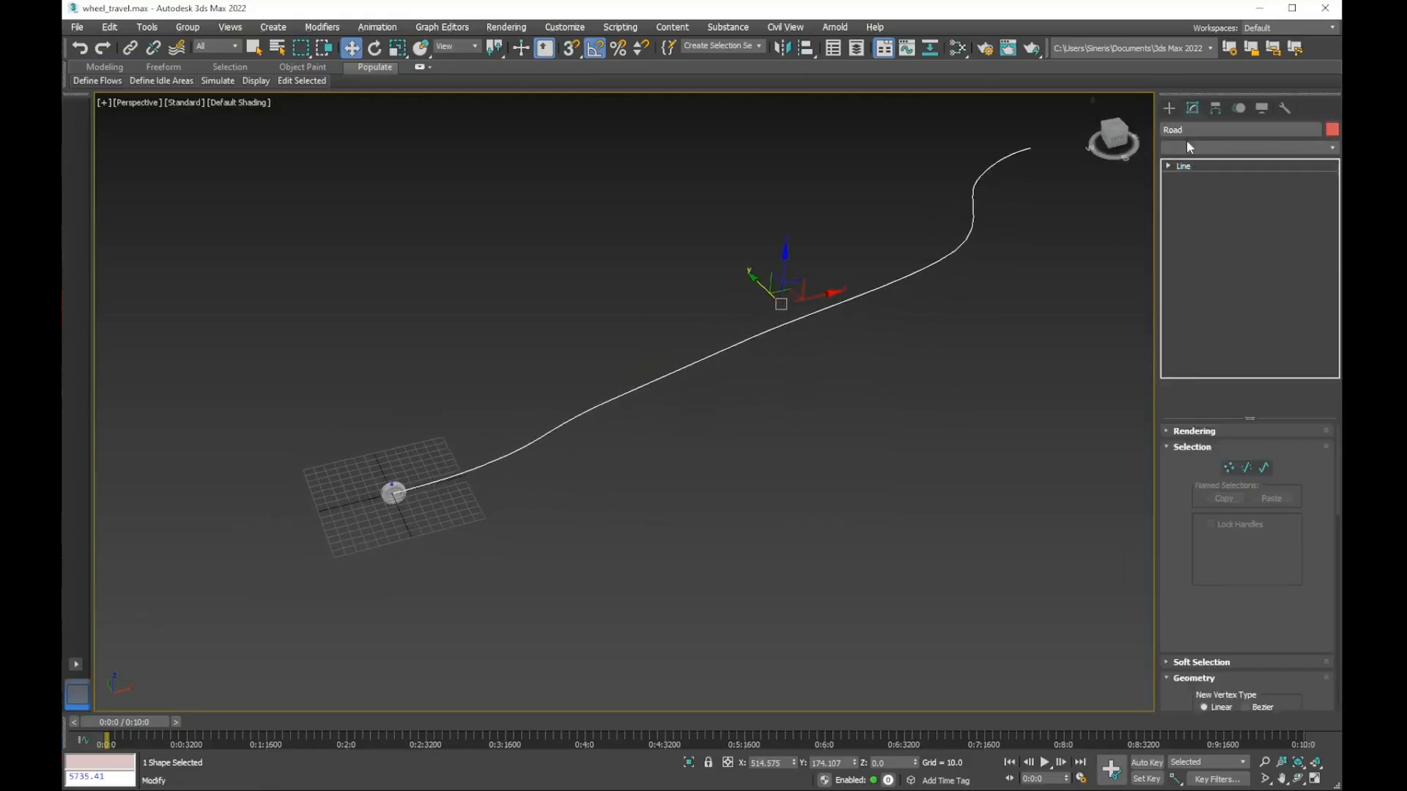
left_click(1205, 436)
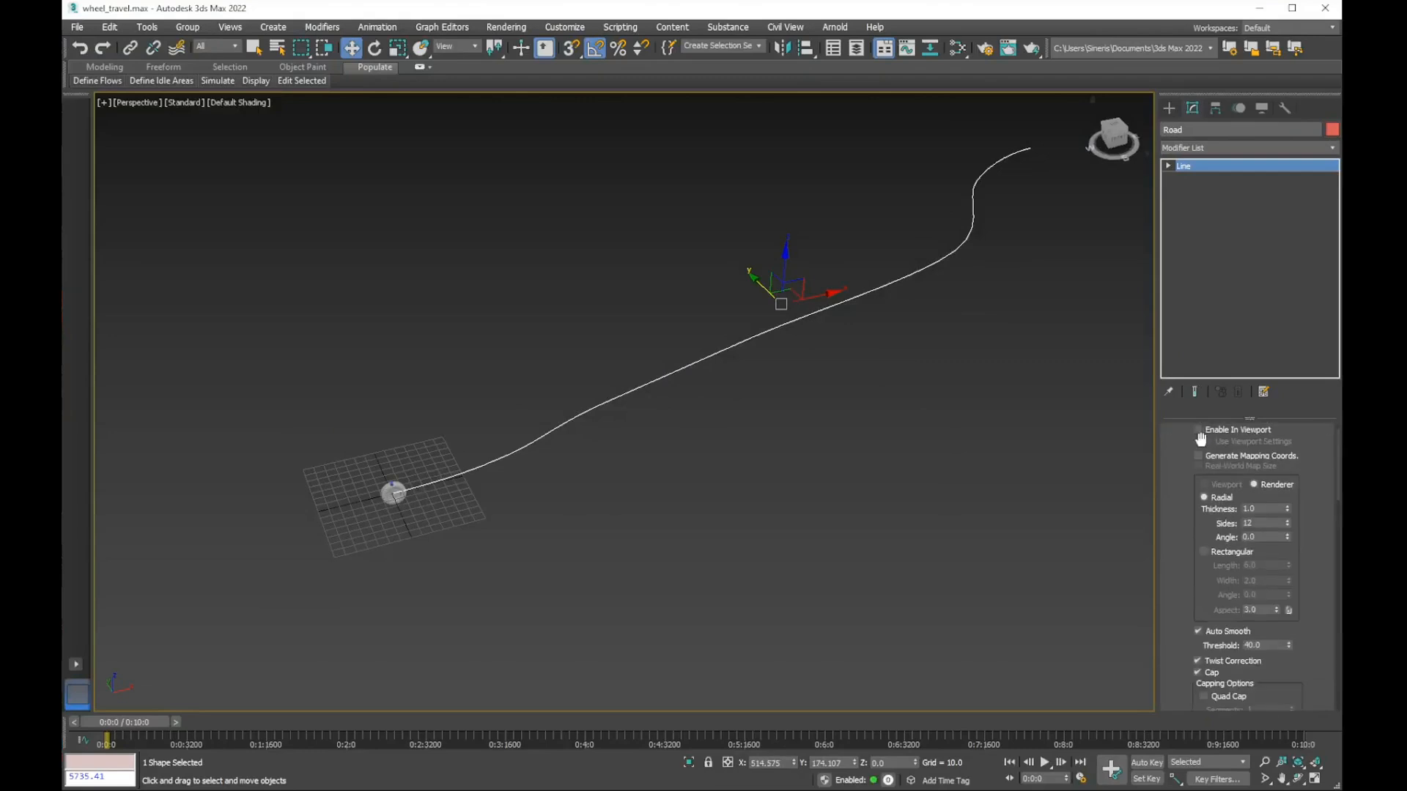
left_click(1217, 433)
scroll(1182, 492, "up", 1)
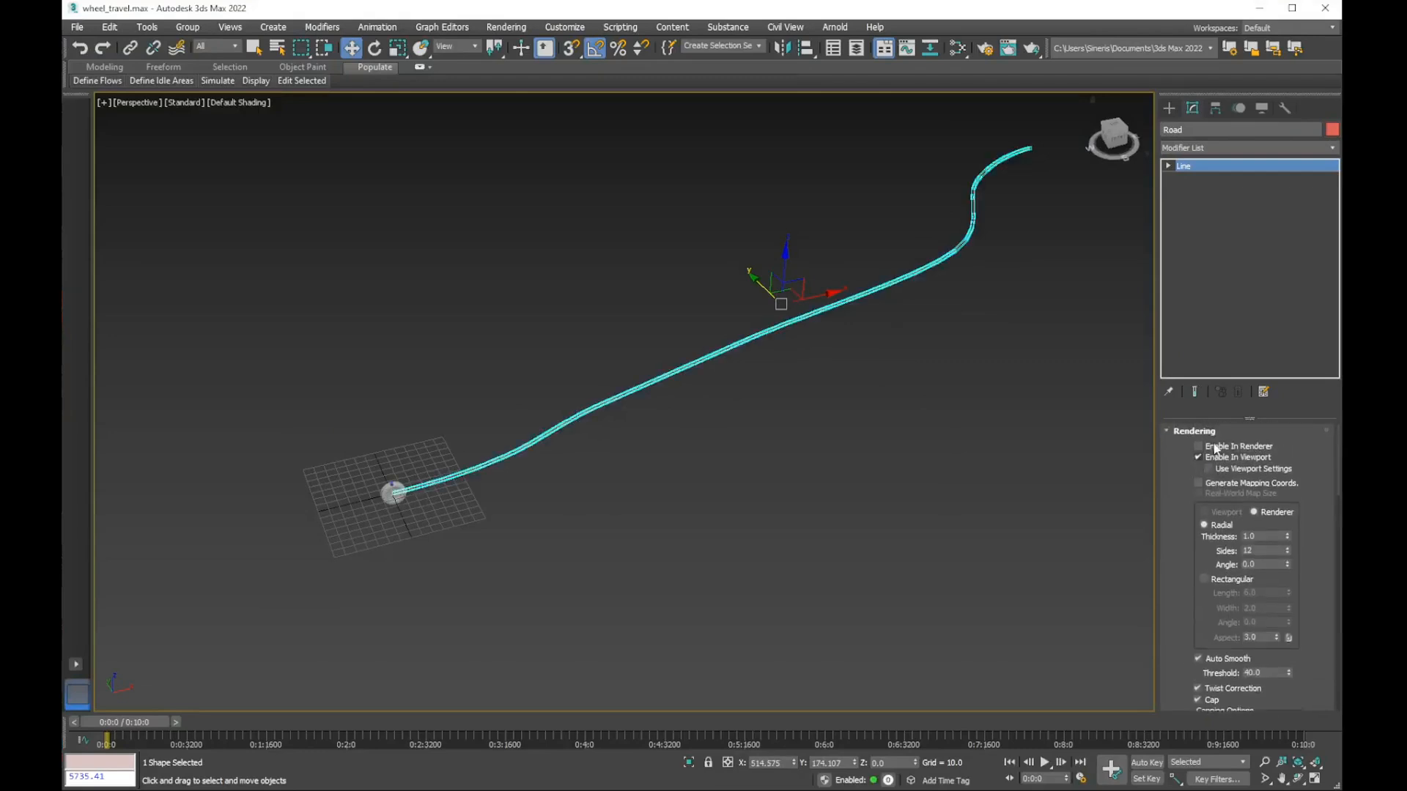
left_click(1213, 582)
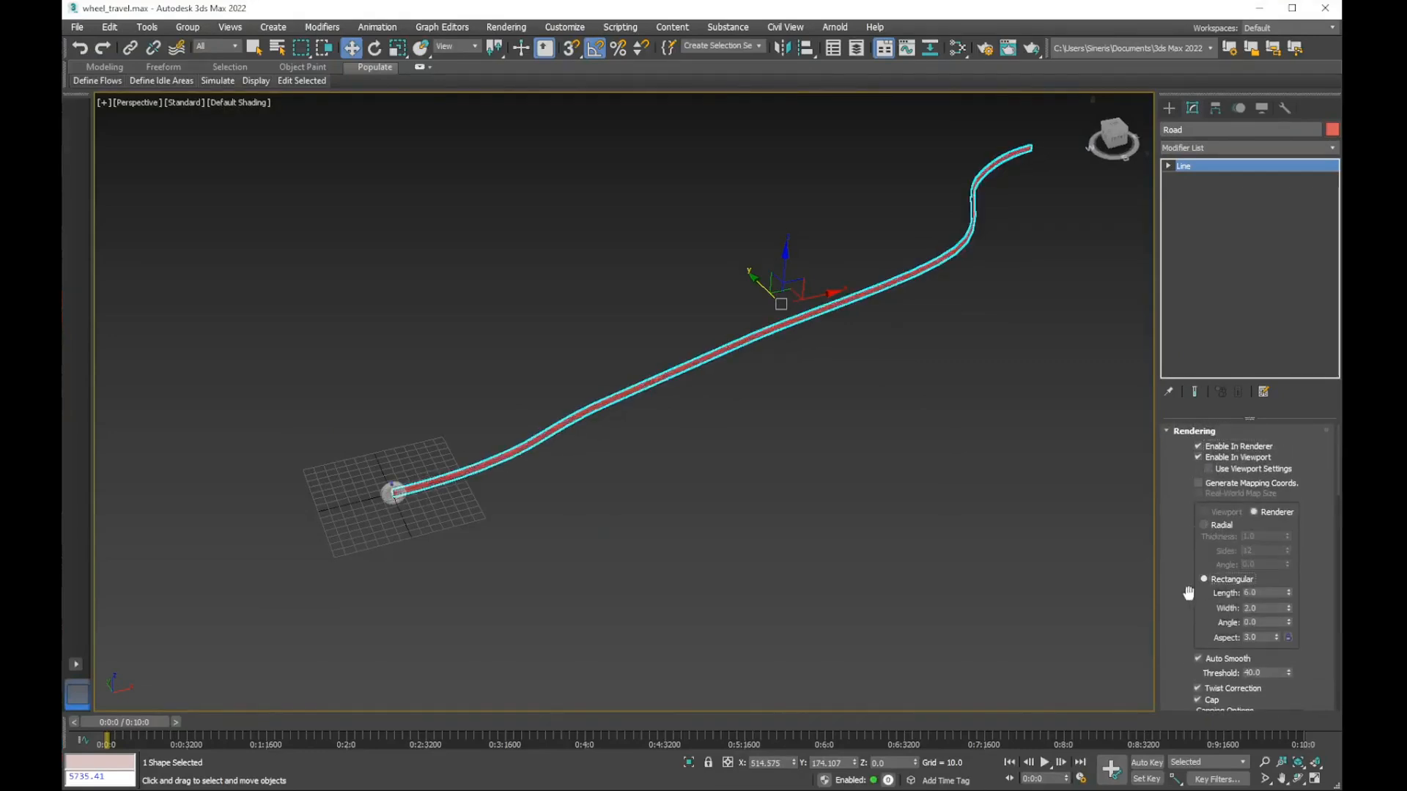
Set the Road's rectangular cross-section to length 2 and width 20
scroll(1189, 579, "down", 1)
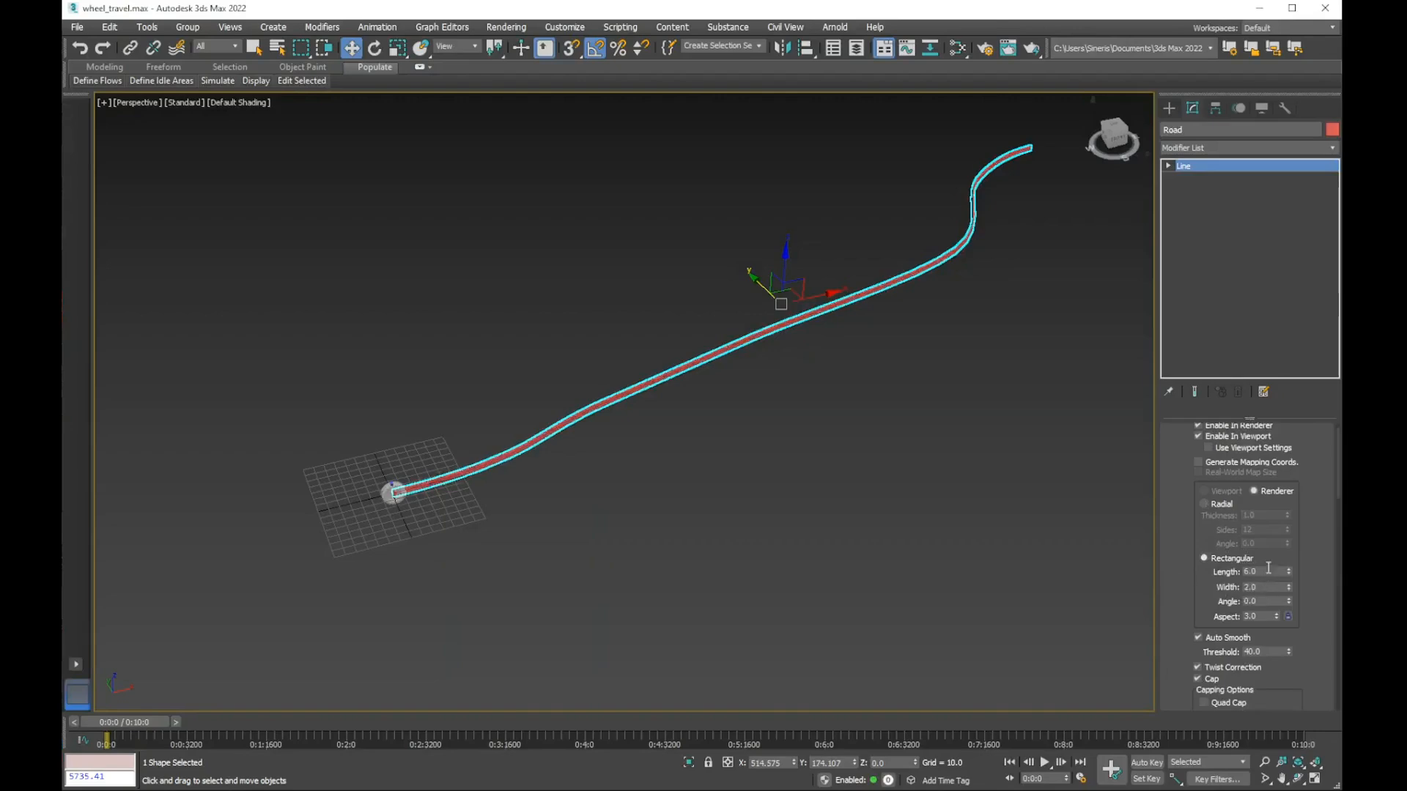
type("2")
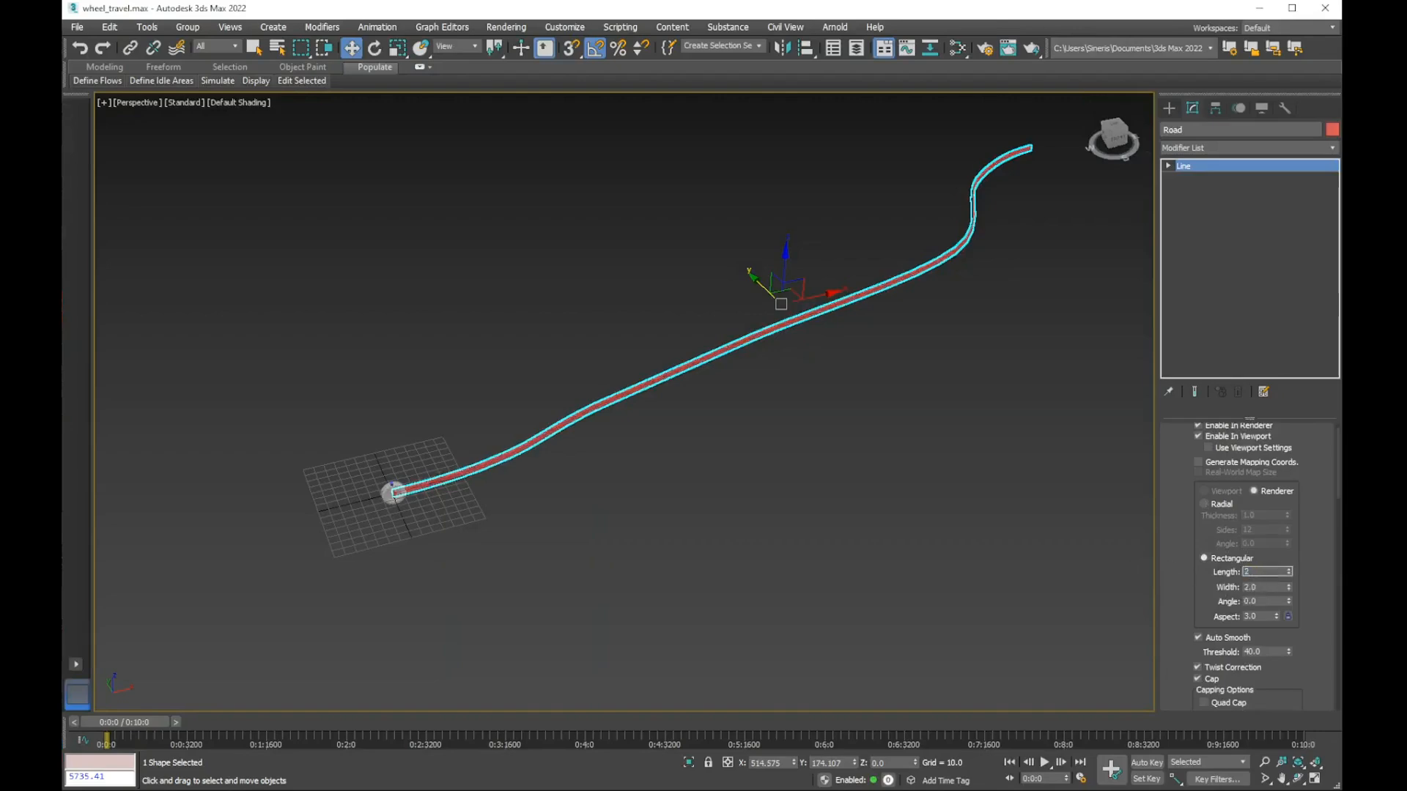
key("Return")
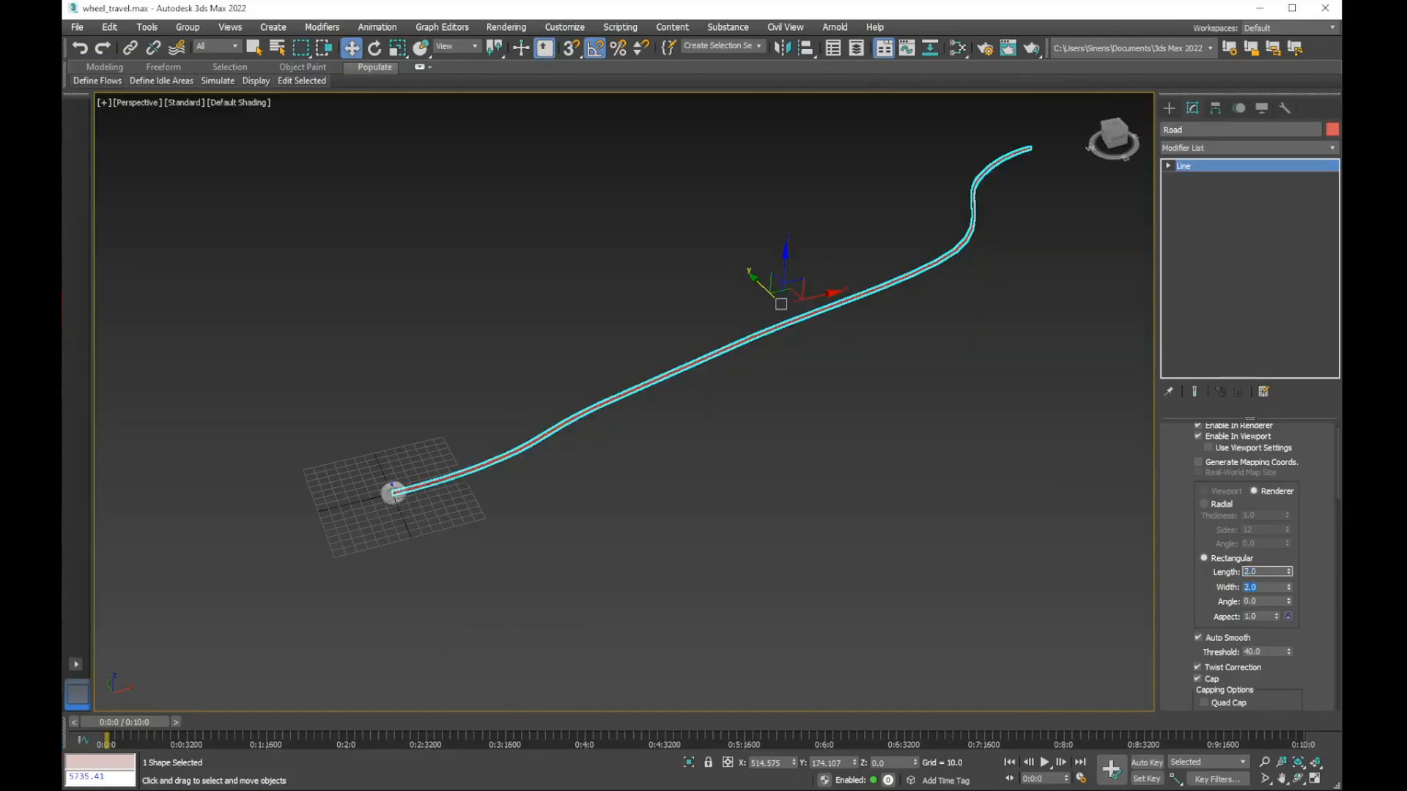
key("Tab")
key("Return")
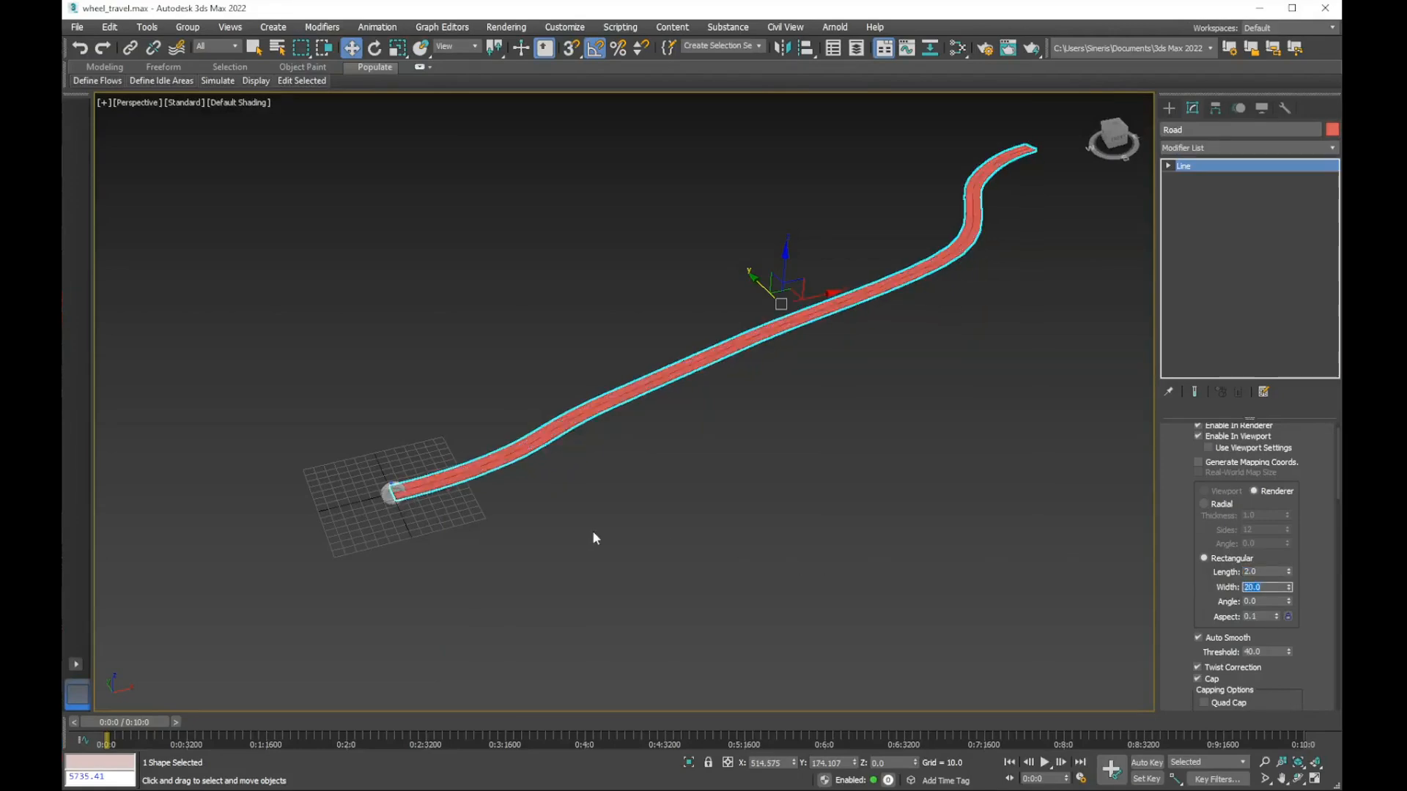
Try a width of 240 for the Road's rectangular cross-section
scroll(502, 524, "up", 6)
middle_click_drag(501, 524, 602, 546)
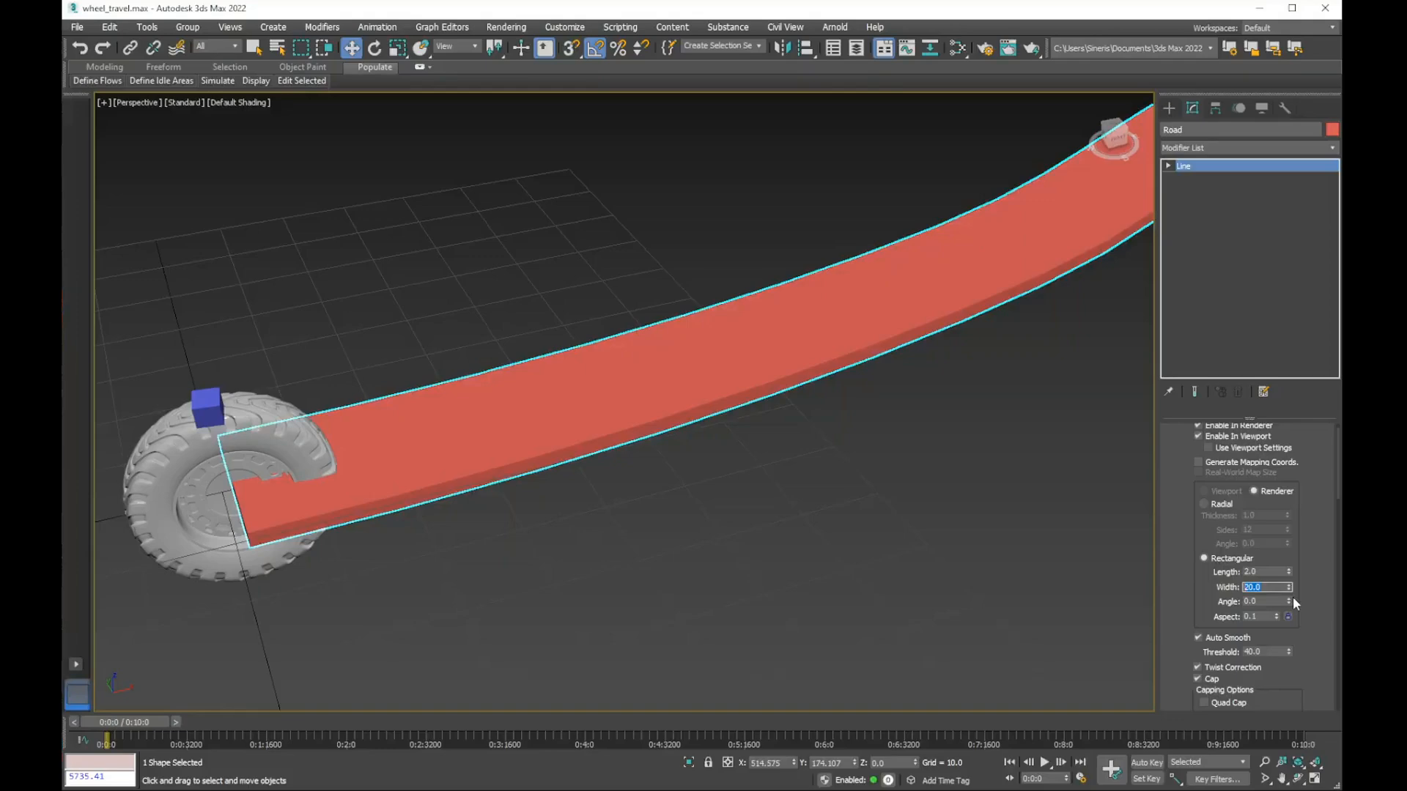
type("240")
key("Return")
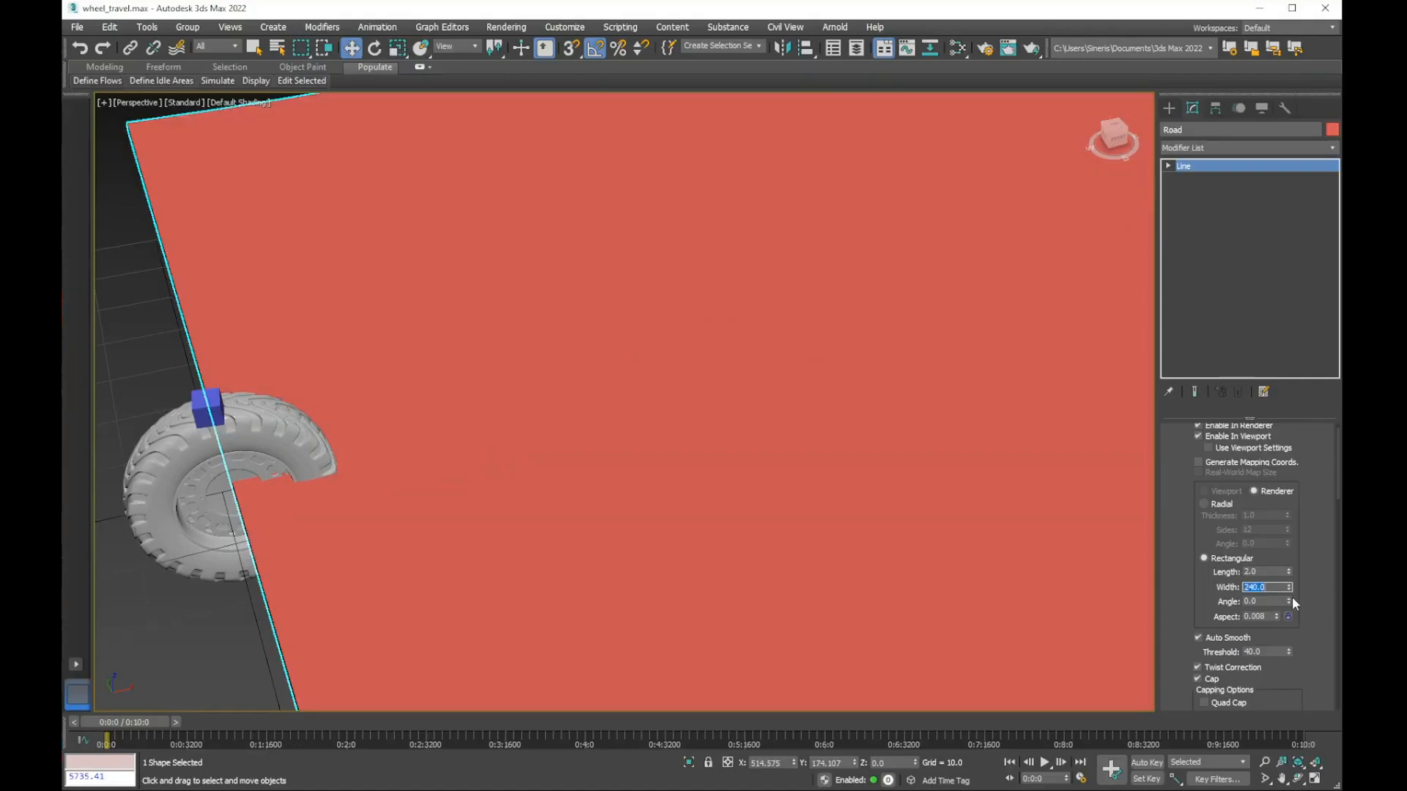
View the whole Road and reduce its cross-section width to 120
scroll(854, 562, "down", 5)
middle_click_drag(853, 559, 681, 551)
scroll(762, 554, "down", 5)
middle_click_drag(777, 555, 506, 593)
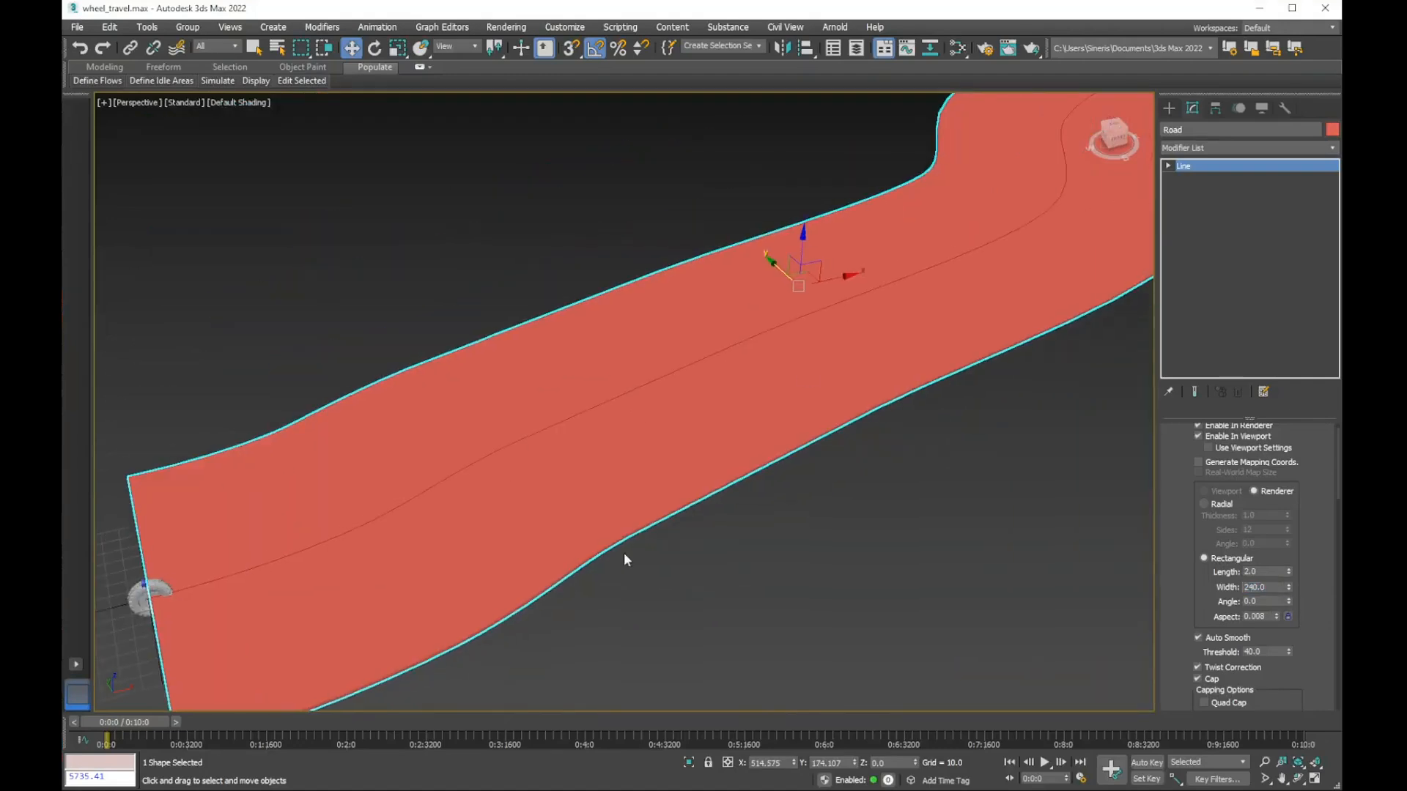
scroll(803, 382, "down", 3)
middle_click_drag(784, 381, 701, 427)
scroll(701, 426, "down", 3)
scroll(701, 426, "up", 3)
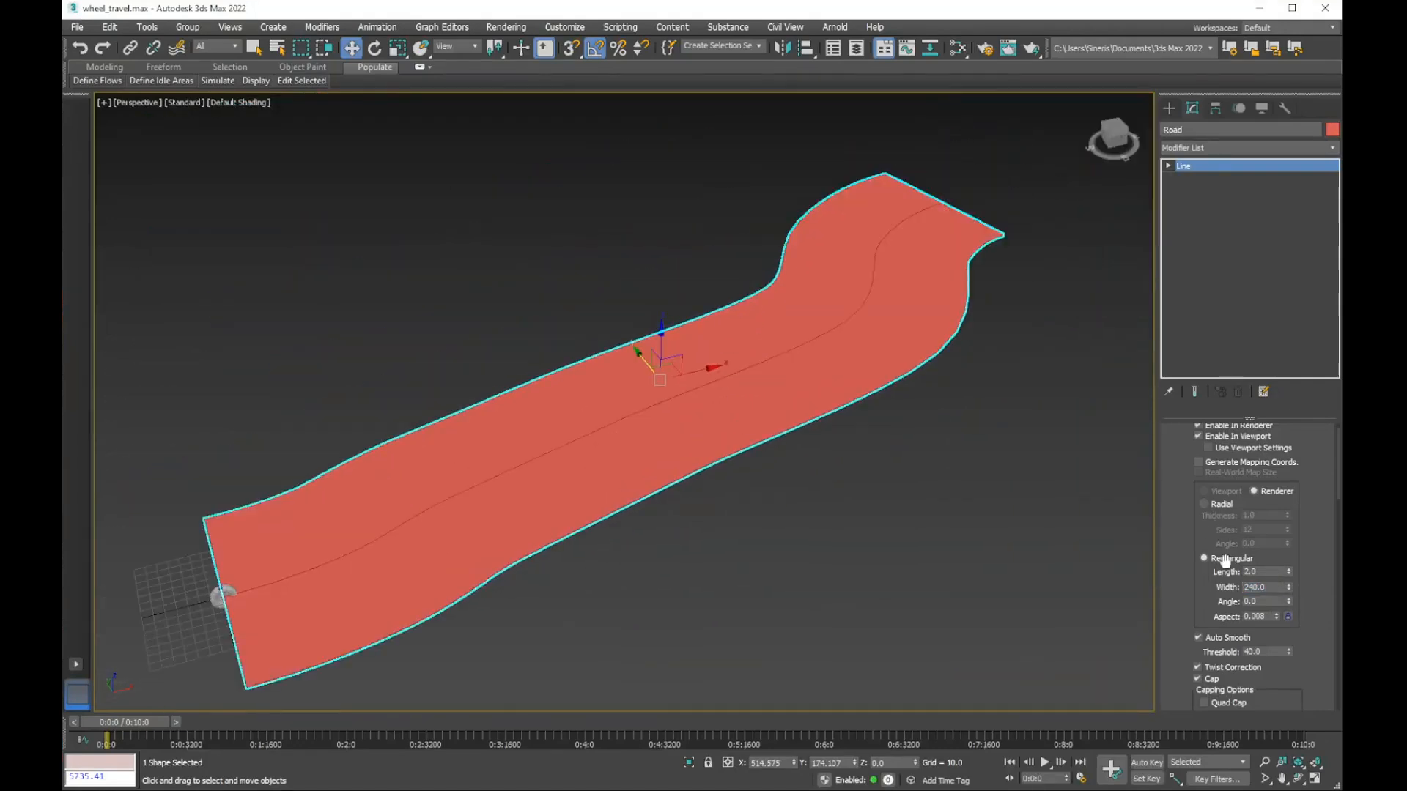
type("120")
key("Return")
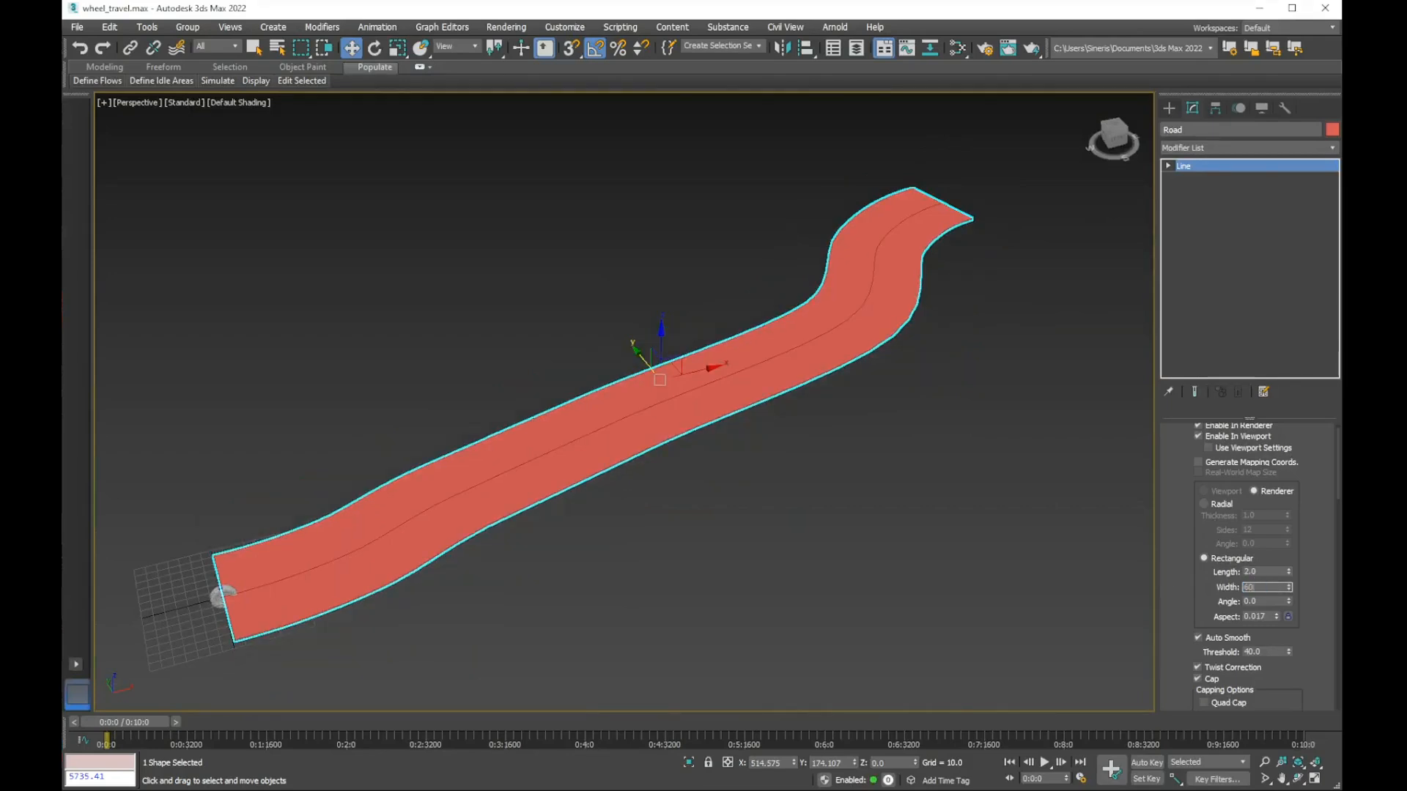
Set the Road's cross-section width to 60 and bring the wheel's end of the road closer
key("Return")
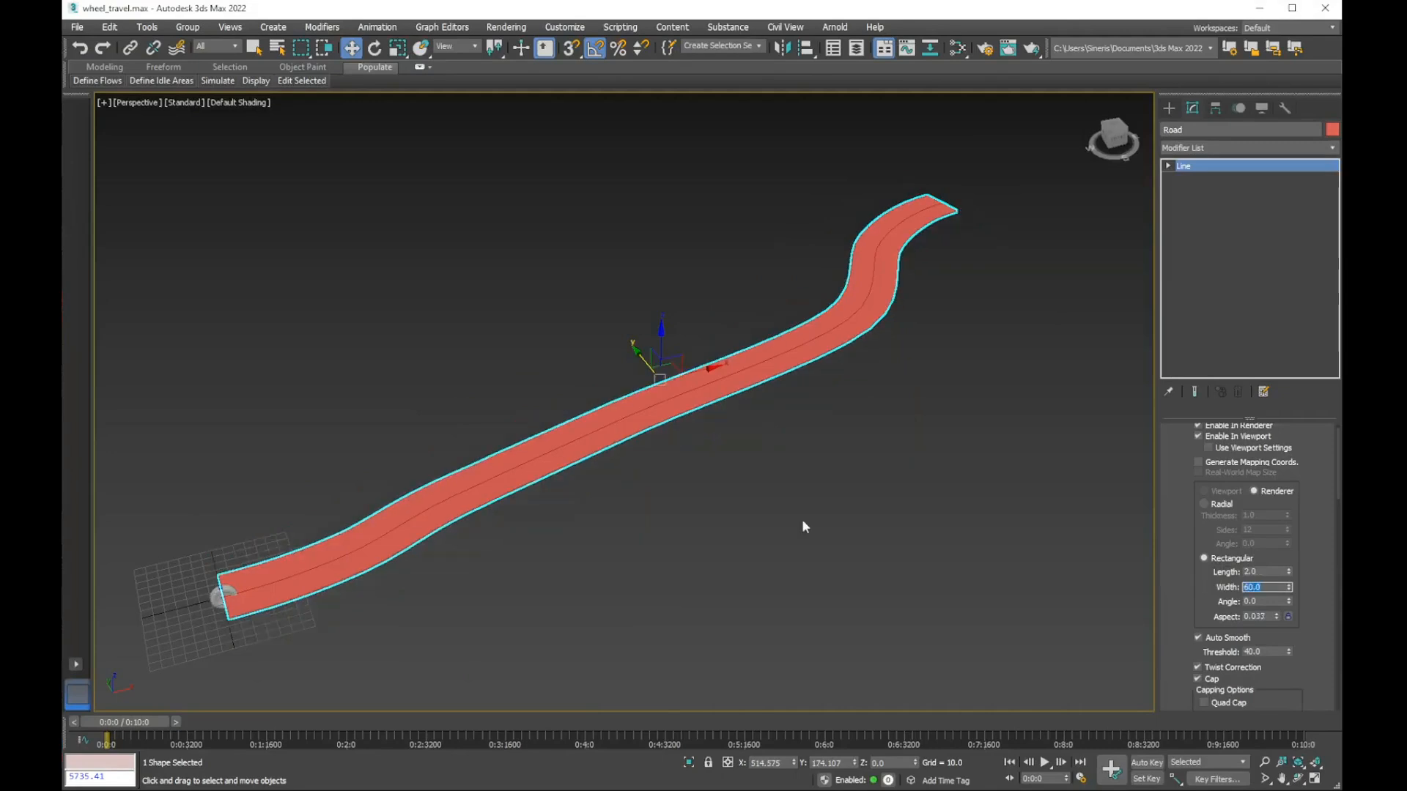
middle_click_drag(413, 519, 455, 508)
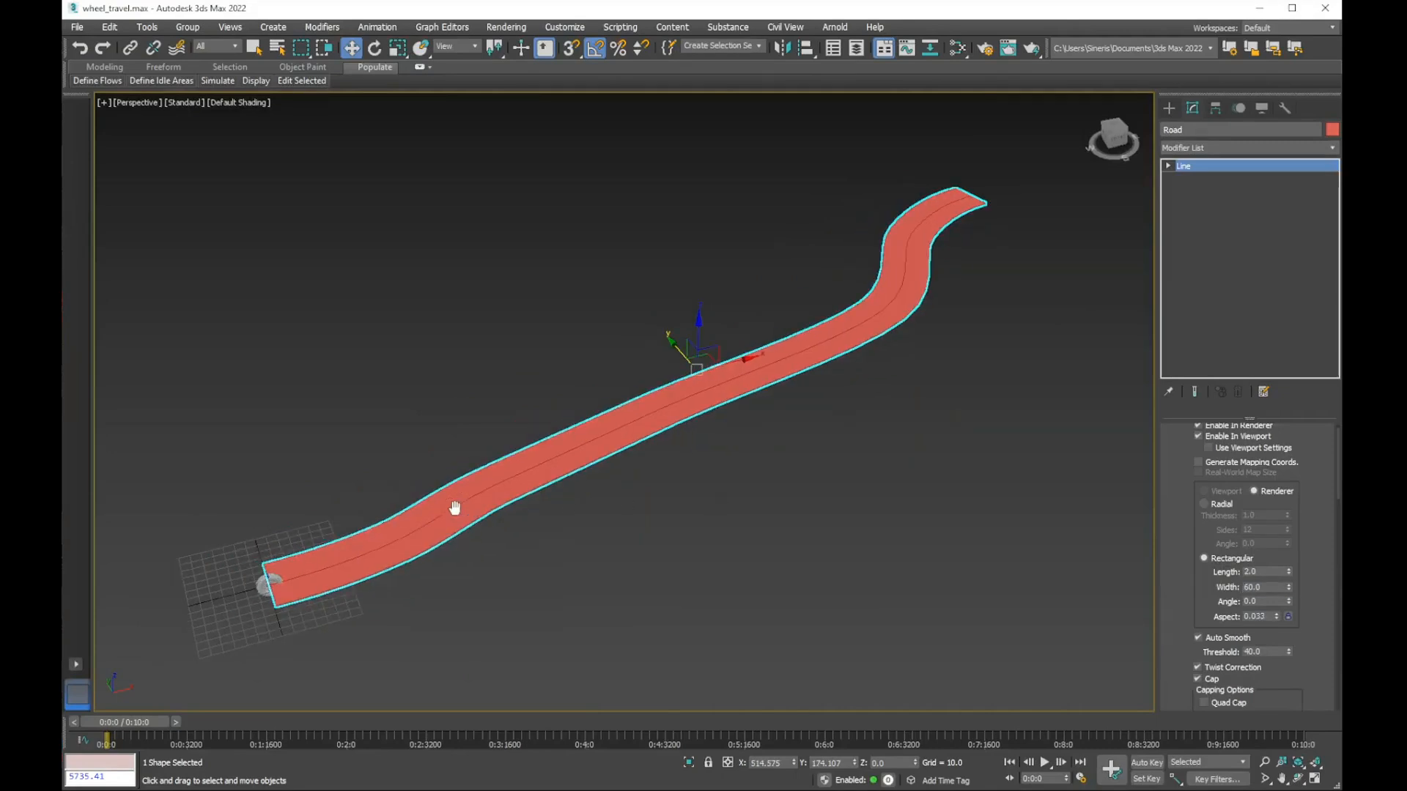
scroll(481, 496, "up", 2)
scroll(436, 513, "up", 2)
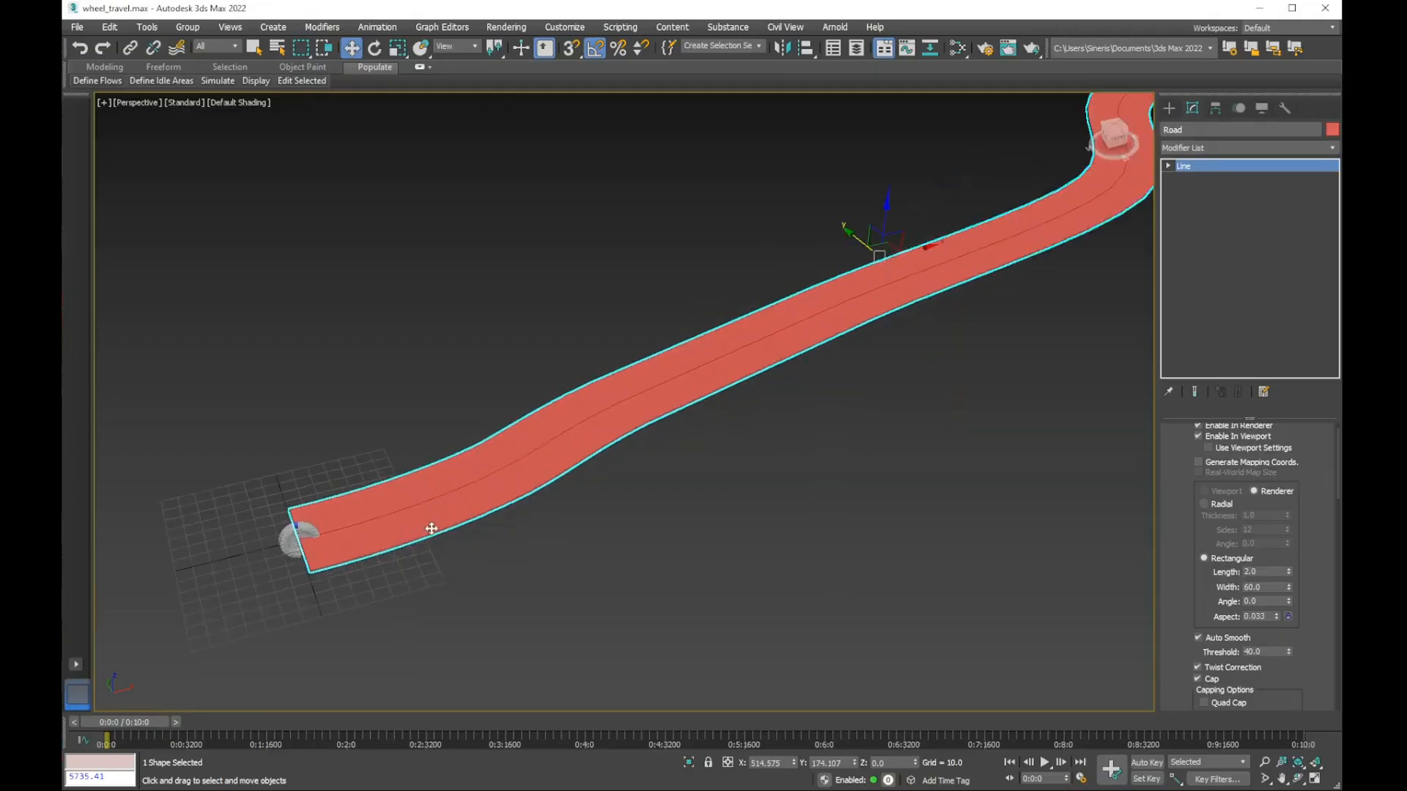
Turn on edged faces in the perspective view and inspect the Road's segments near the wheel
middle_click_drag(432, 529, 412, 505, "alt")
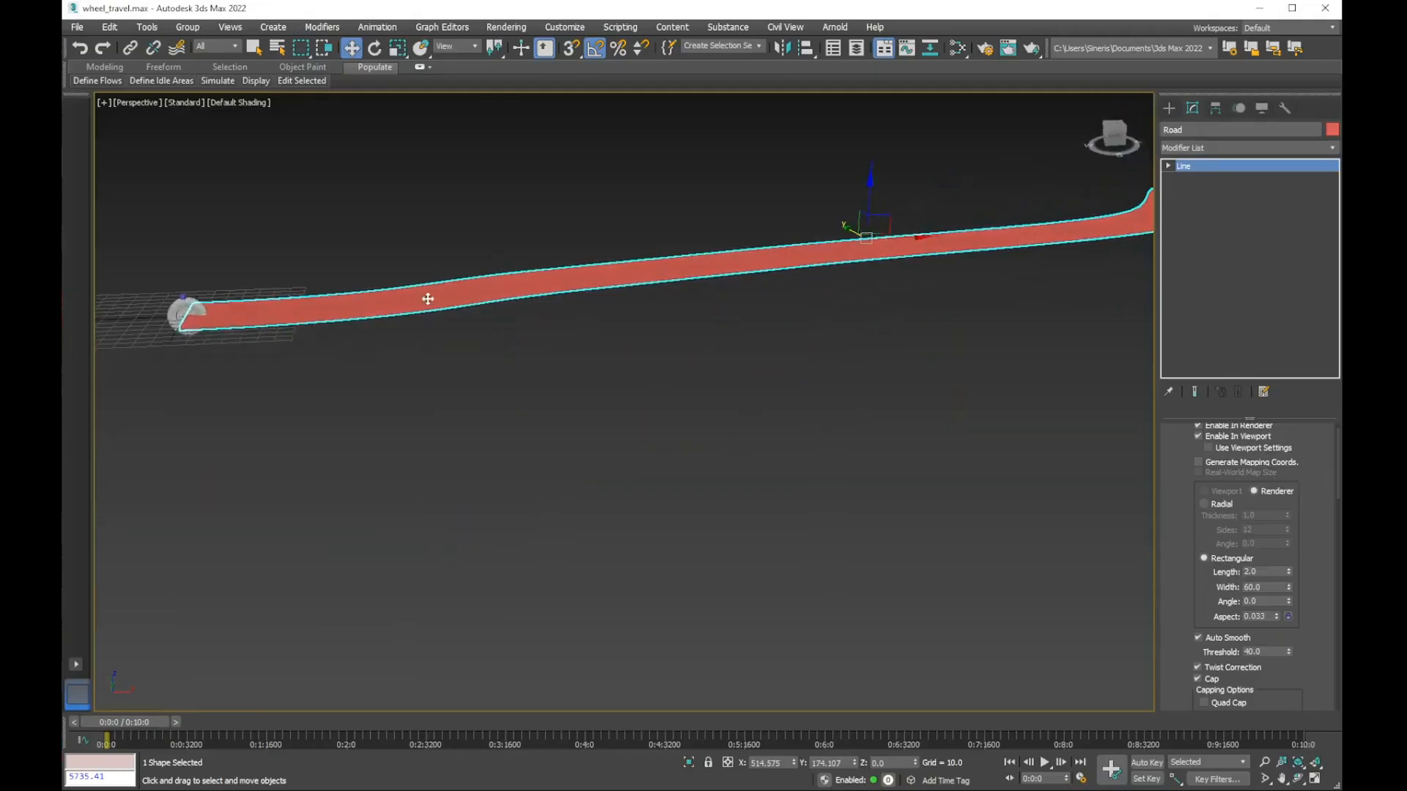
left_click(235, 103)
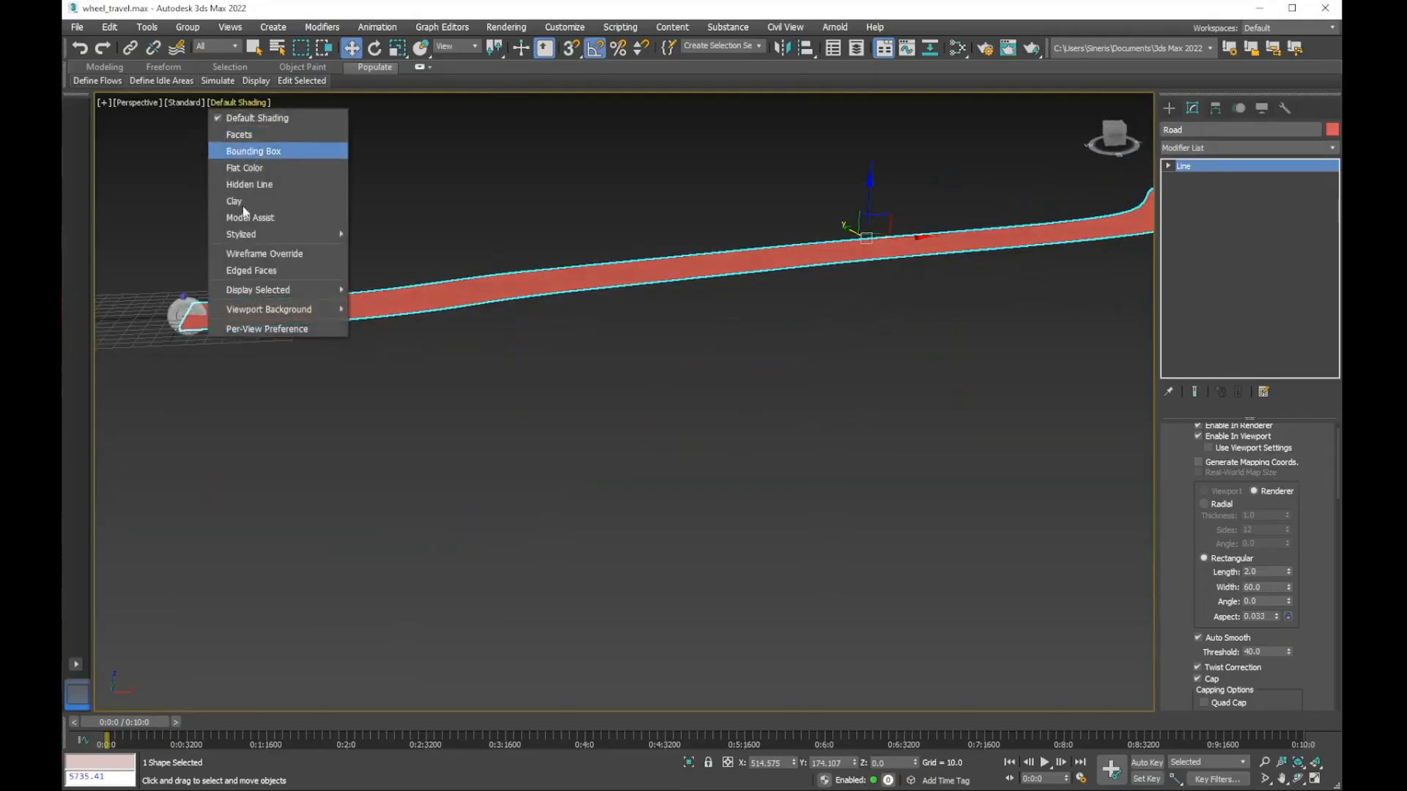
left_click(252, 271)
middle_click_drag(403, 304, 500, 312)
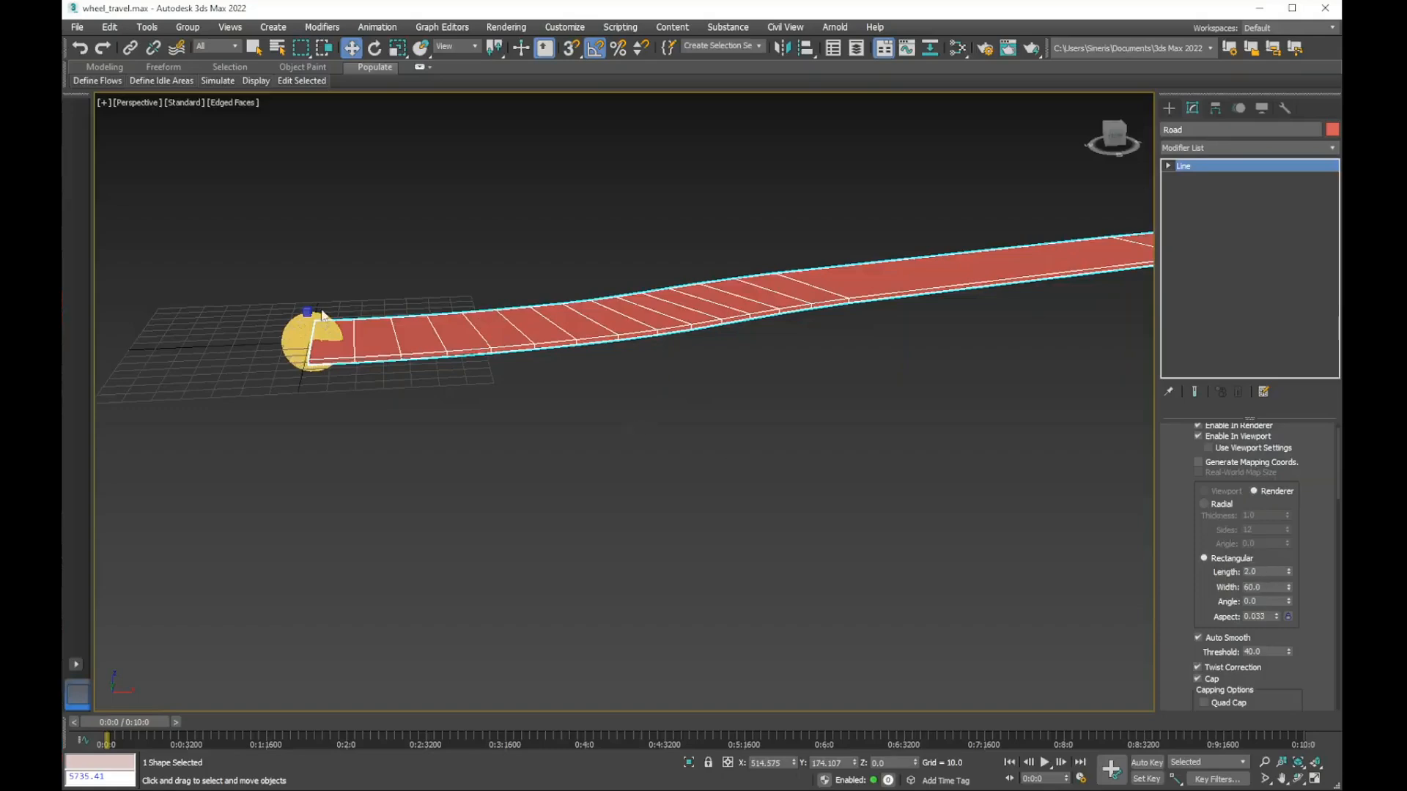
middle_click_drag(403, 374, 466, 381)
scroll(440, 375, "up", 2)
Select Wheel_travel_path and show the wheel up close in the Front view with edged faces turned off
left_click(276, 51)
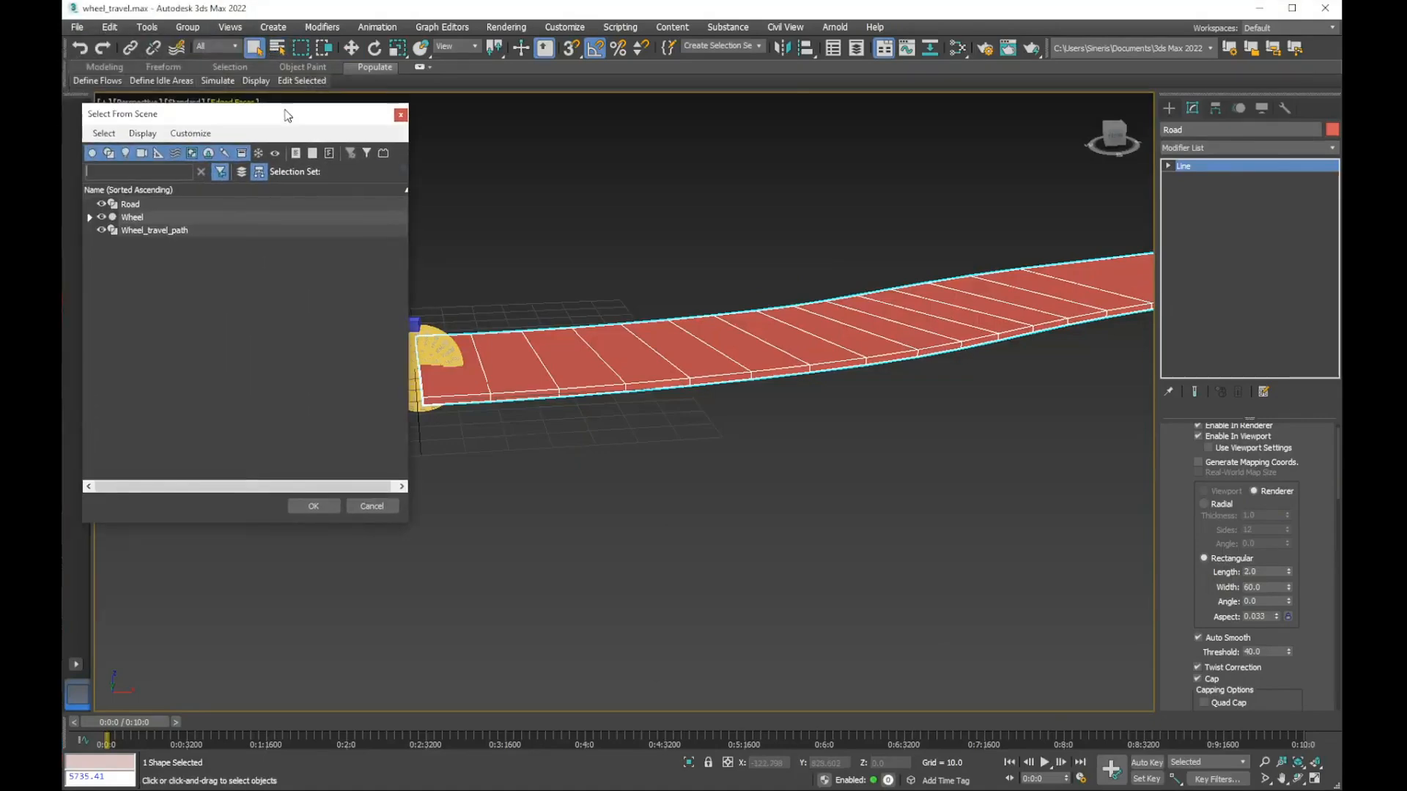
left_click(140, 232)
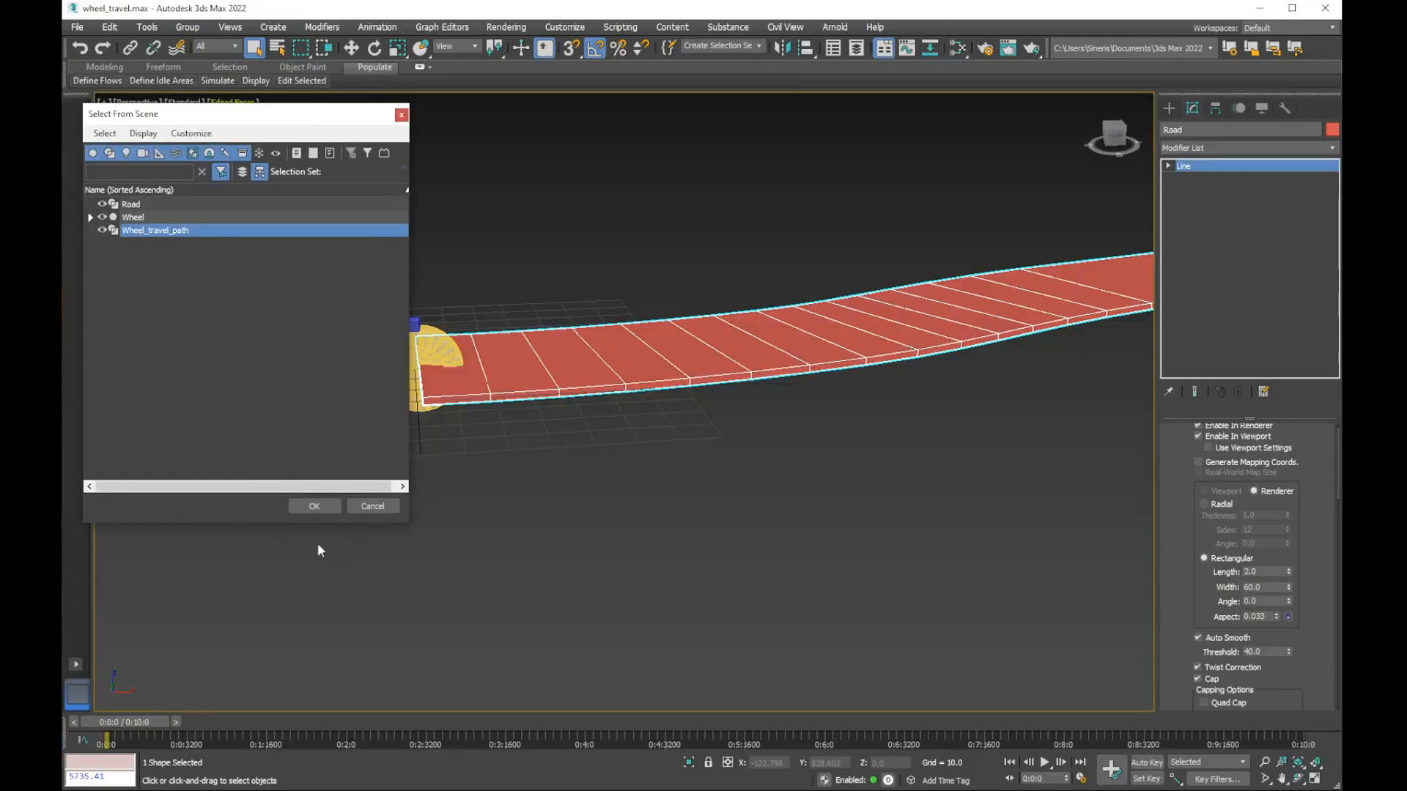
left_click(313, 507)
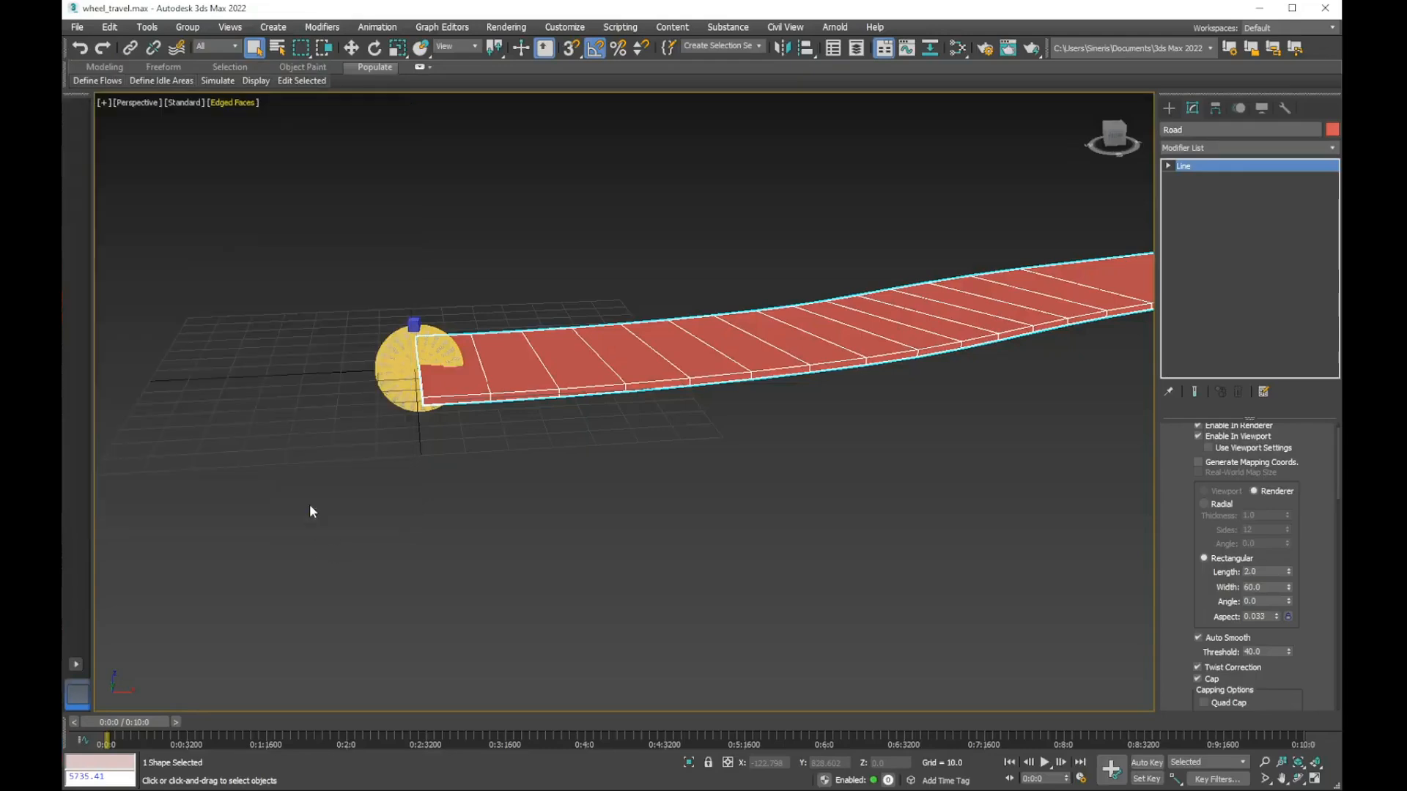
left_click(137, 103)
left_click(160, 223)
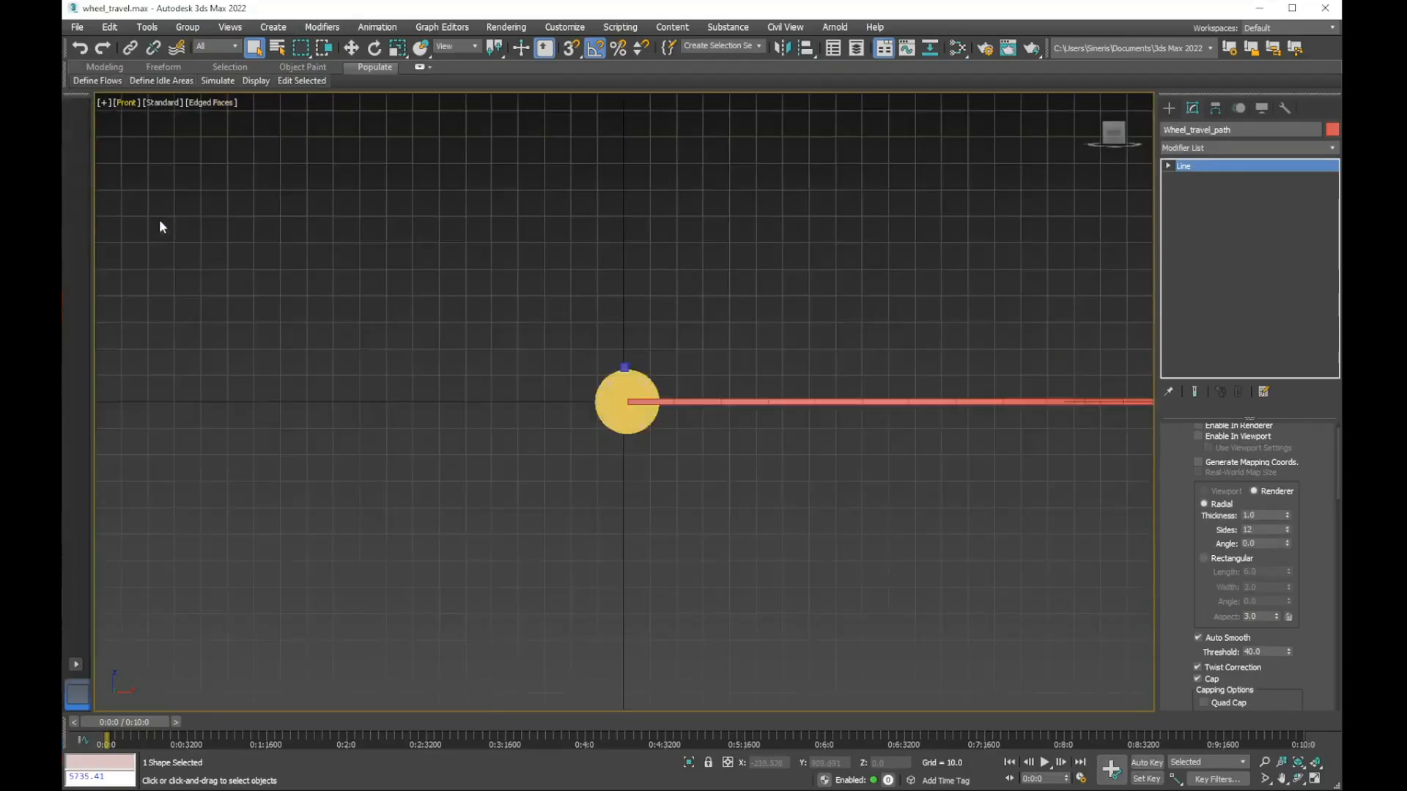
scroll(624, 391, "up", 5)
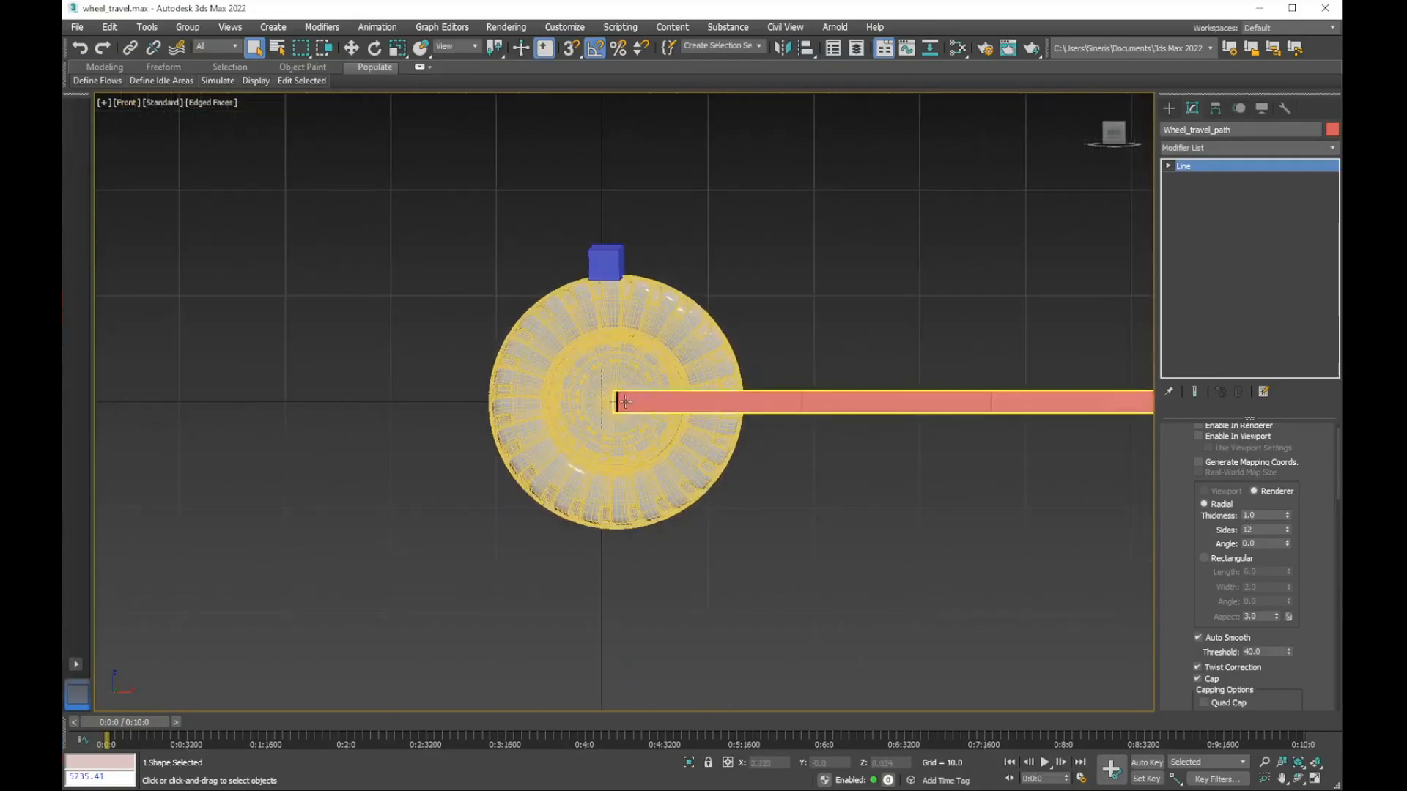
key("F4")
middle_click_drag(625, 402, 601, 394)
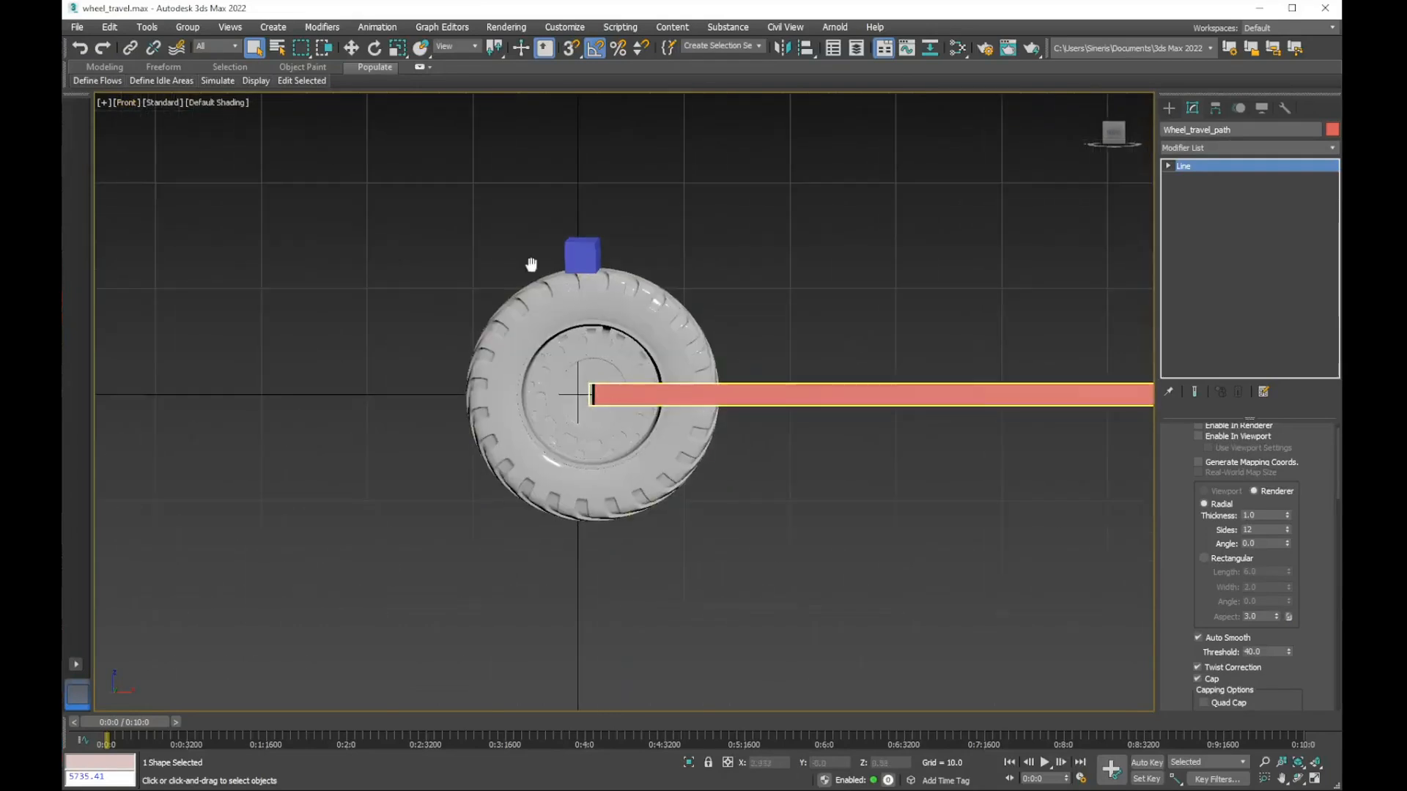
Open the Move Transform Type-In and make Wheel_travel_path the selected object again by name
left_click(351, 49)
scroll(677, 435, "up", 1)
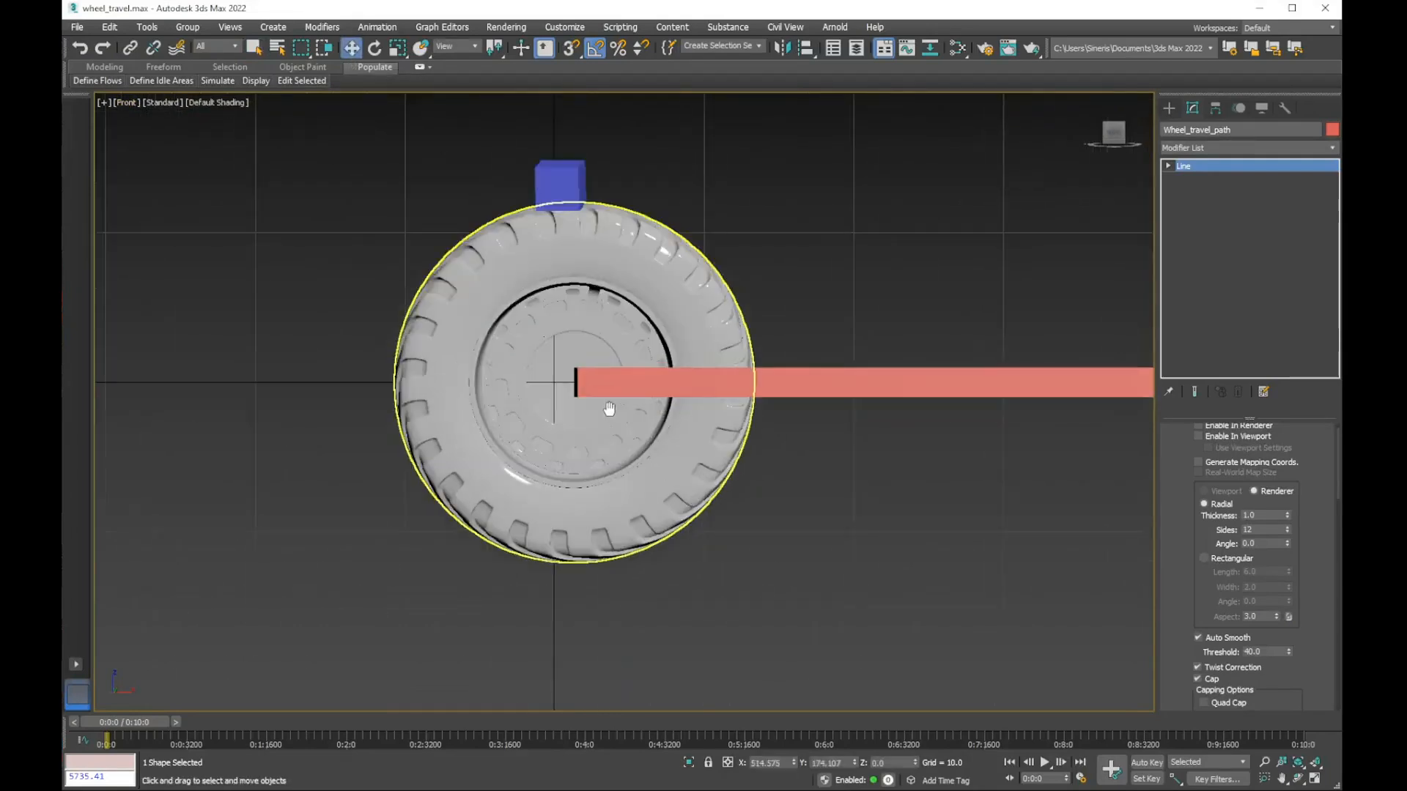
right_click(352, 51)
left_click(635, 288)
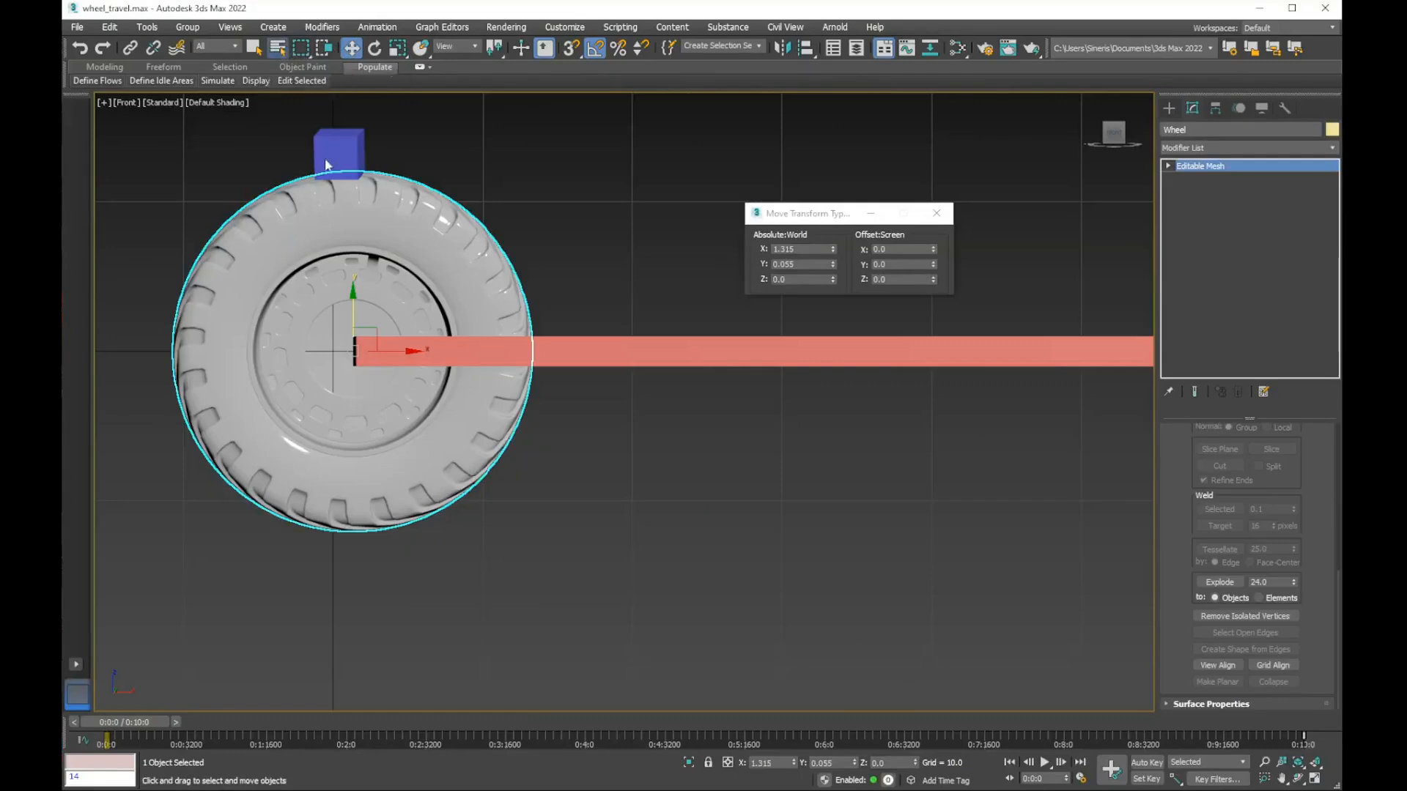
key("h")
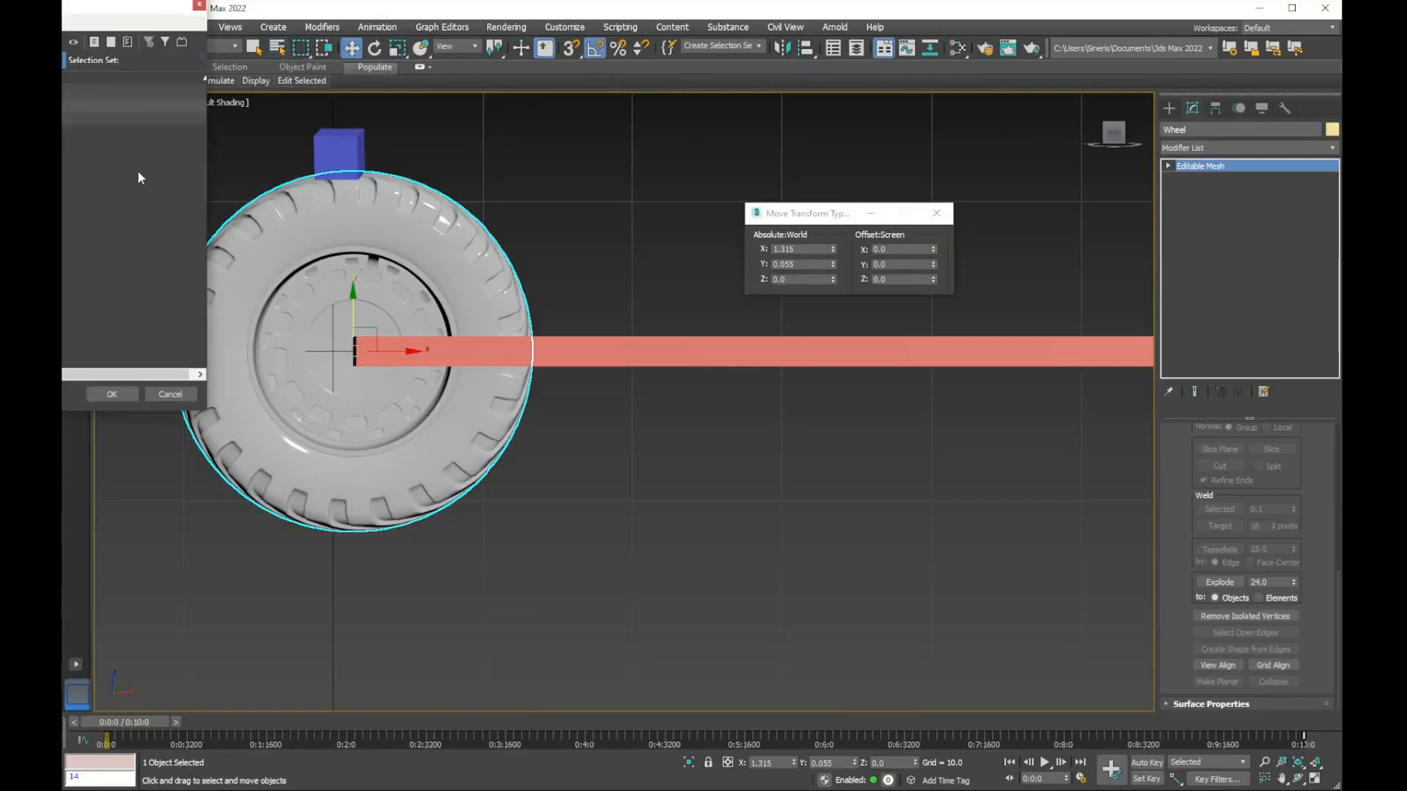
left_click(381, 184)
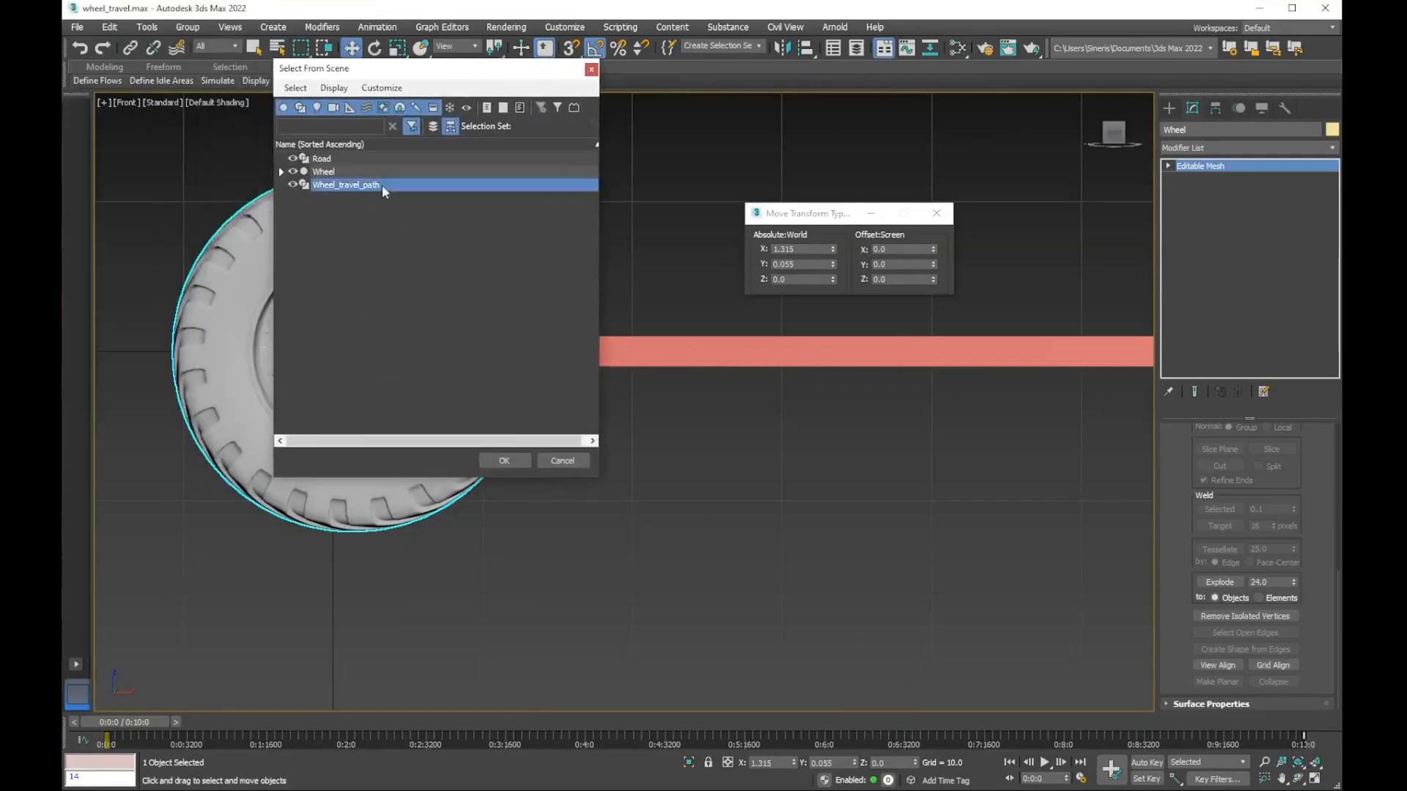
left_click(504, 460)
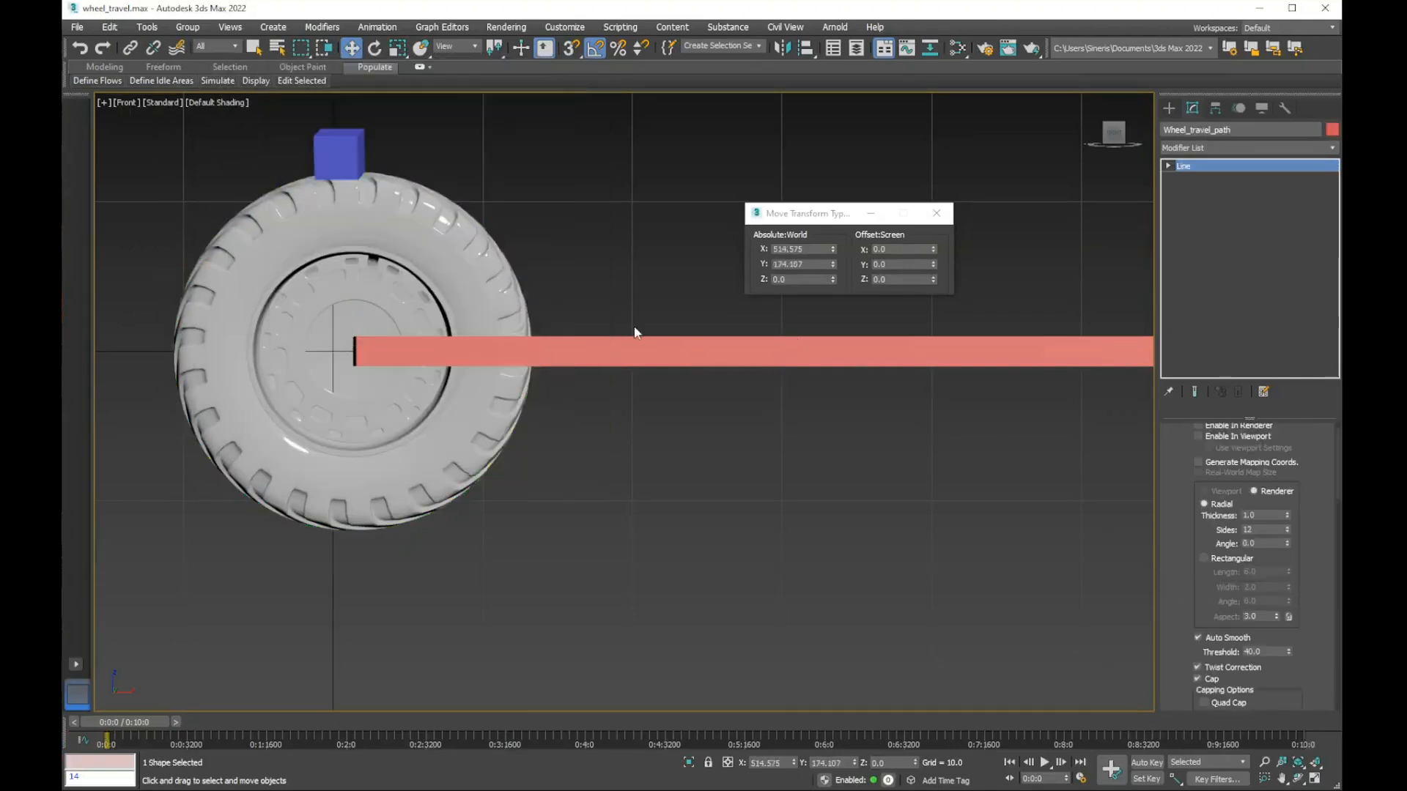
Raise Wheel_travel_path by a screen Y offset of 14 and play the animation briefly
scroll(476, 337, "down", 4)
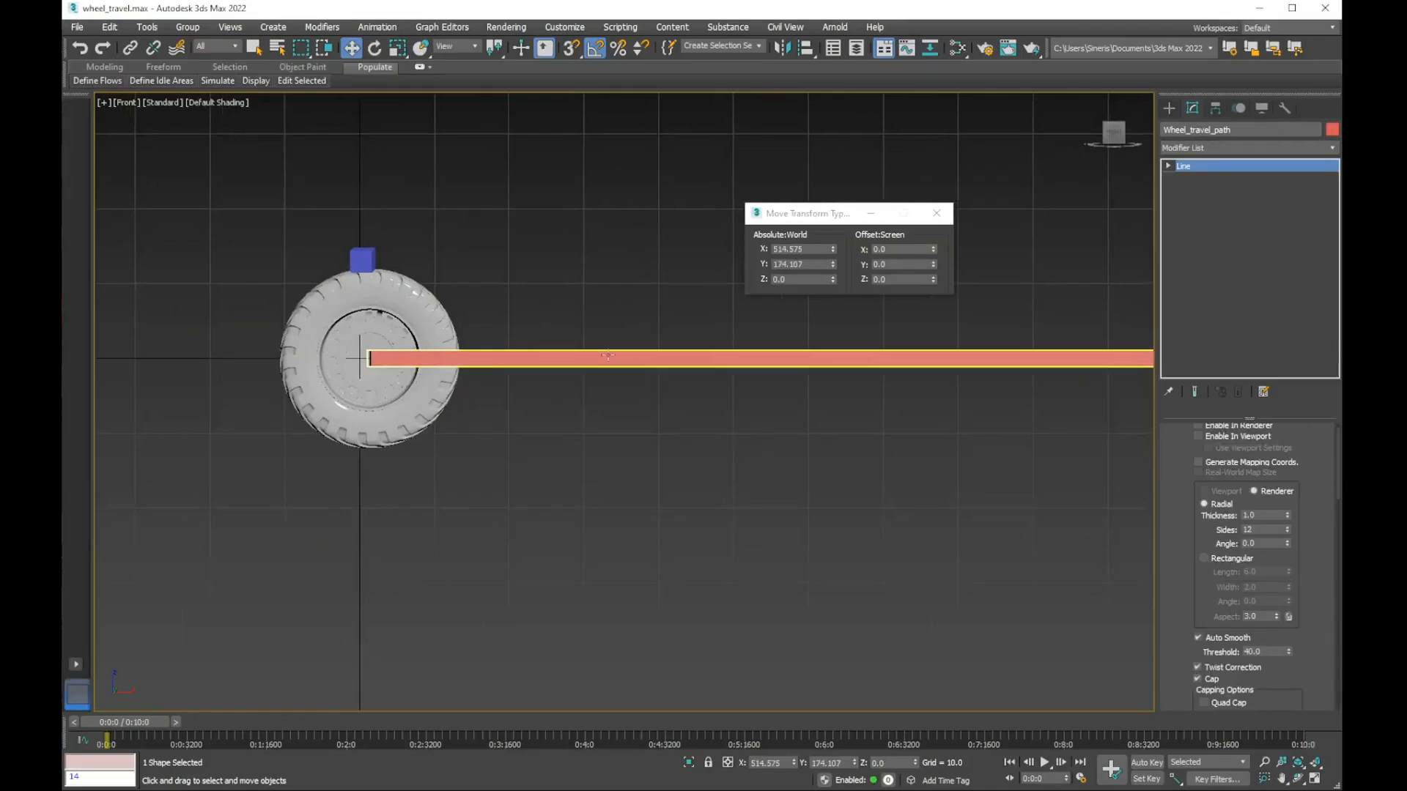
scroll(544, 357, "up", 4)
scroll(540, 355, "down", 4)
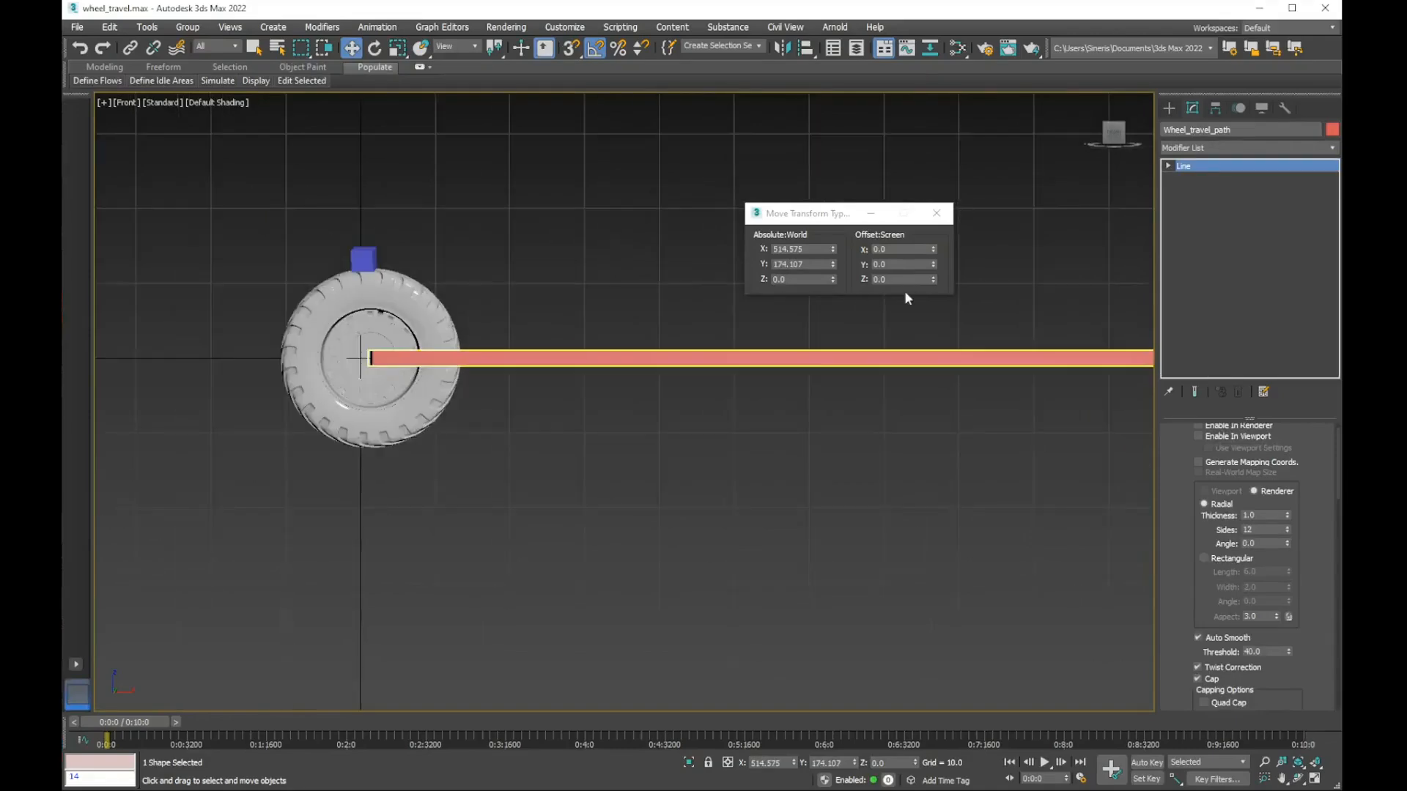
left_click(900, 265)
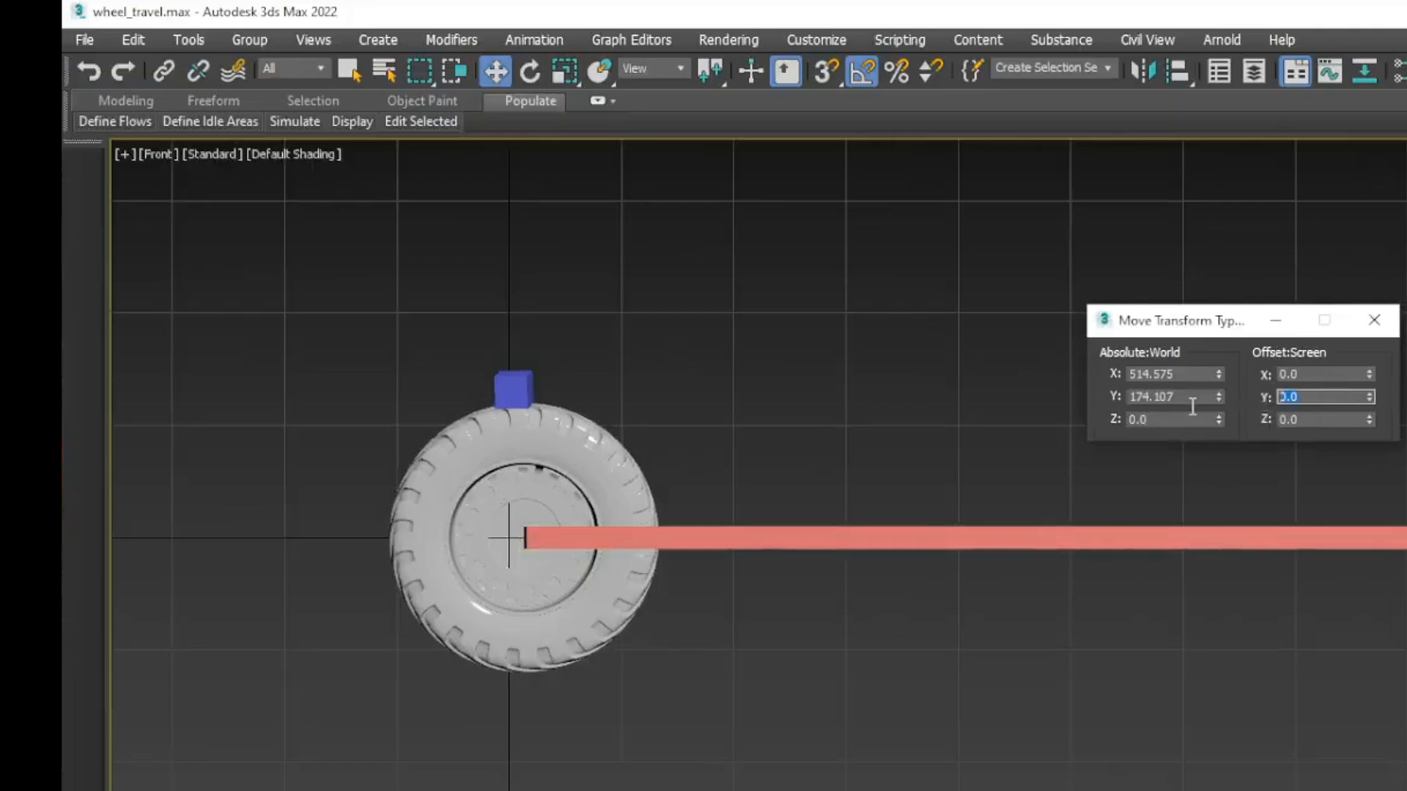
type("14")
key("Return")
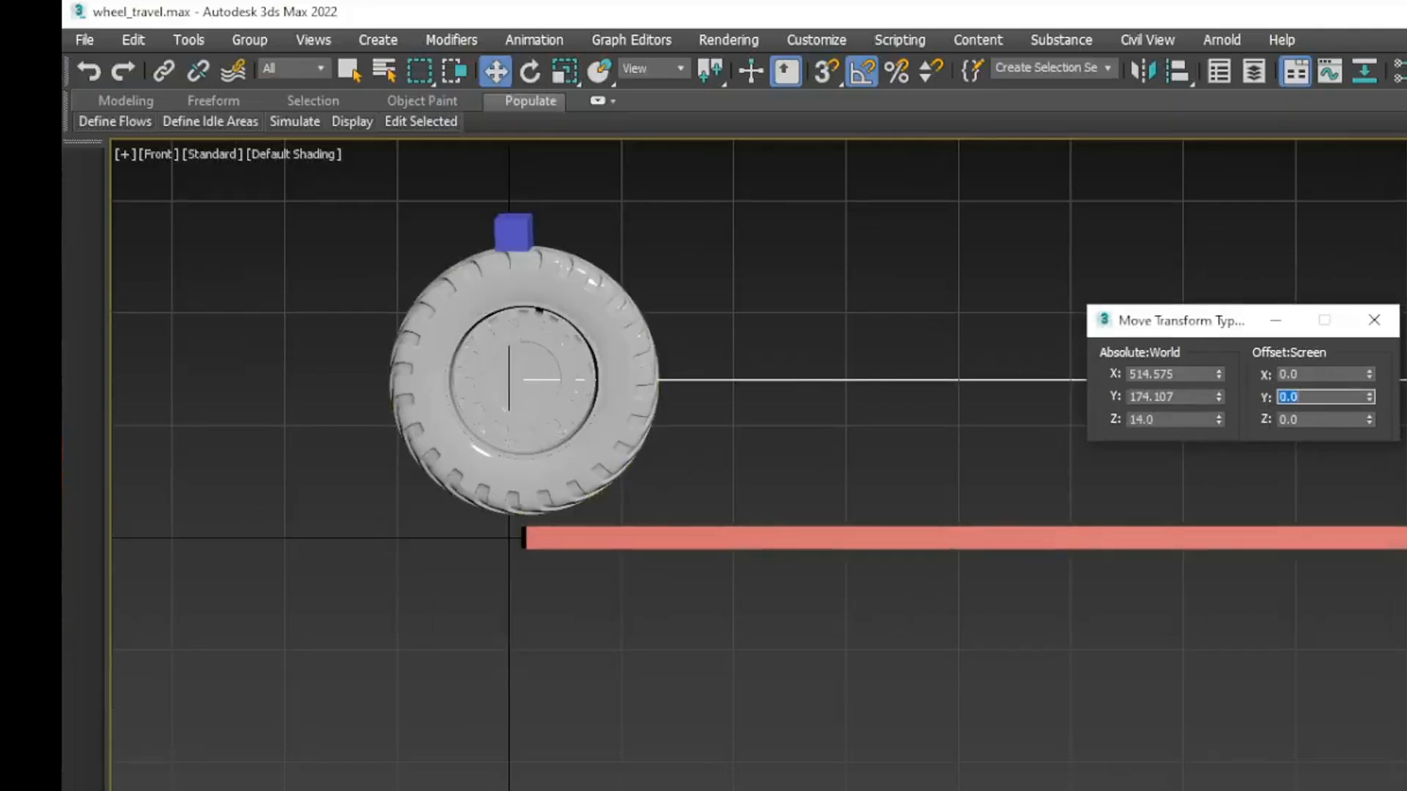
key("slash")
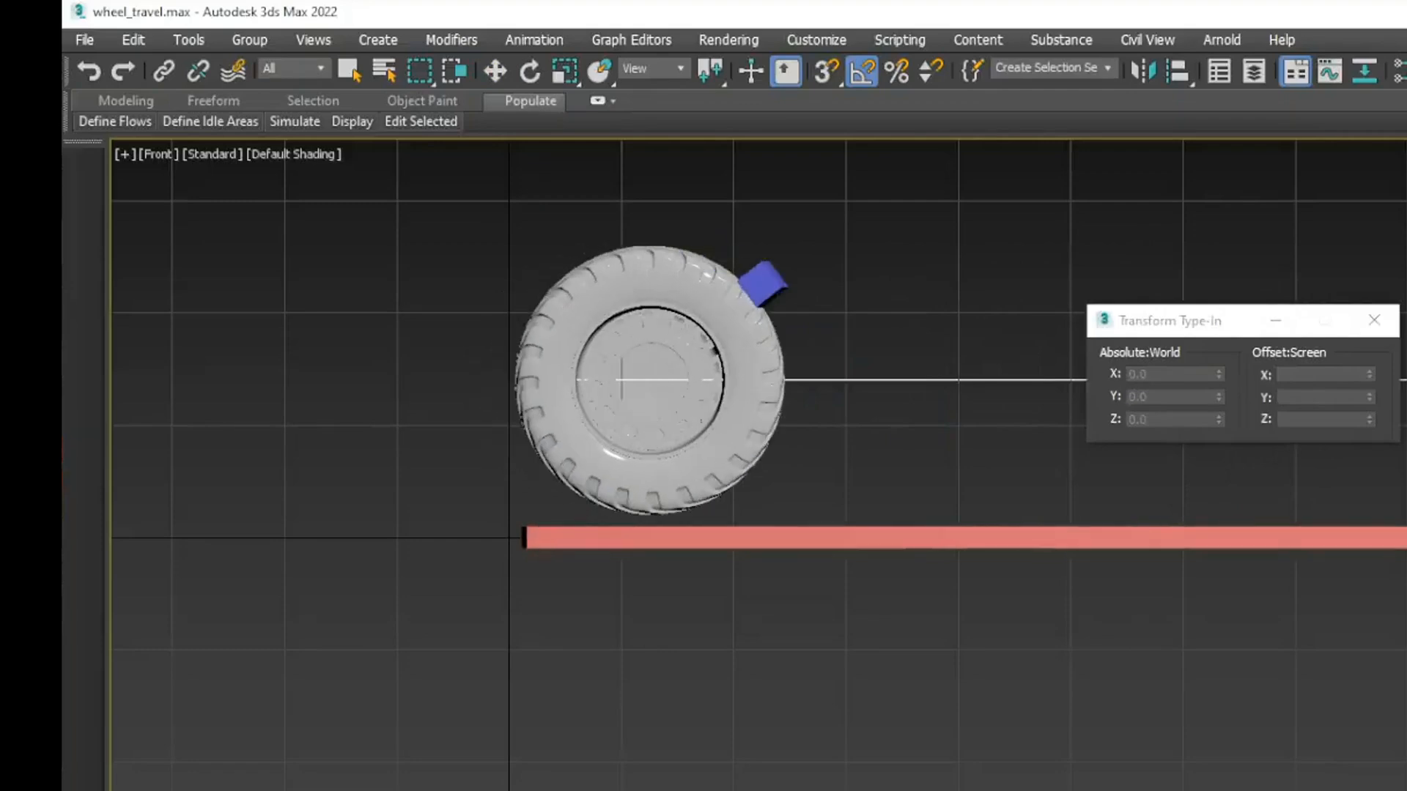
key("slash")
Lower Wheel_travel_path by a screen Y offset of -1 to close the gap between tyre and Road
left_click(523, 539)
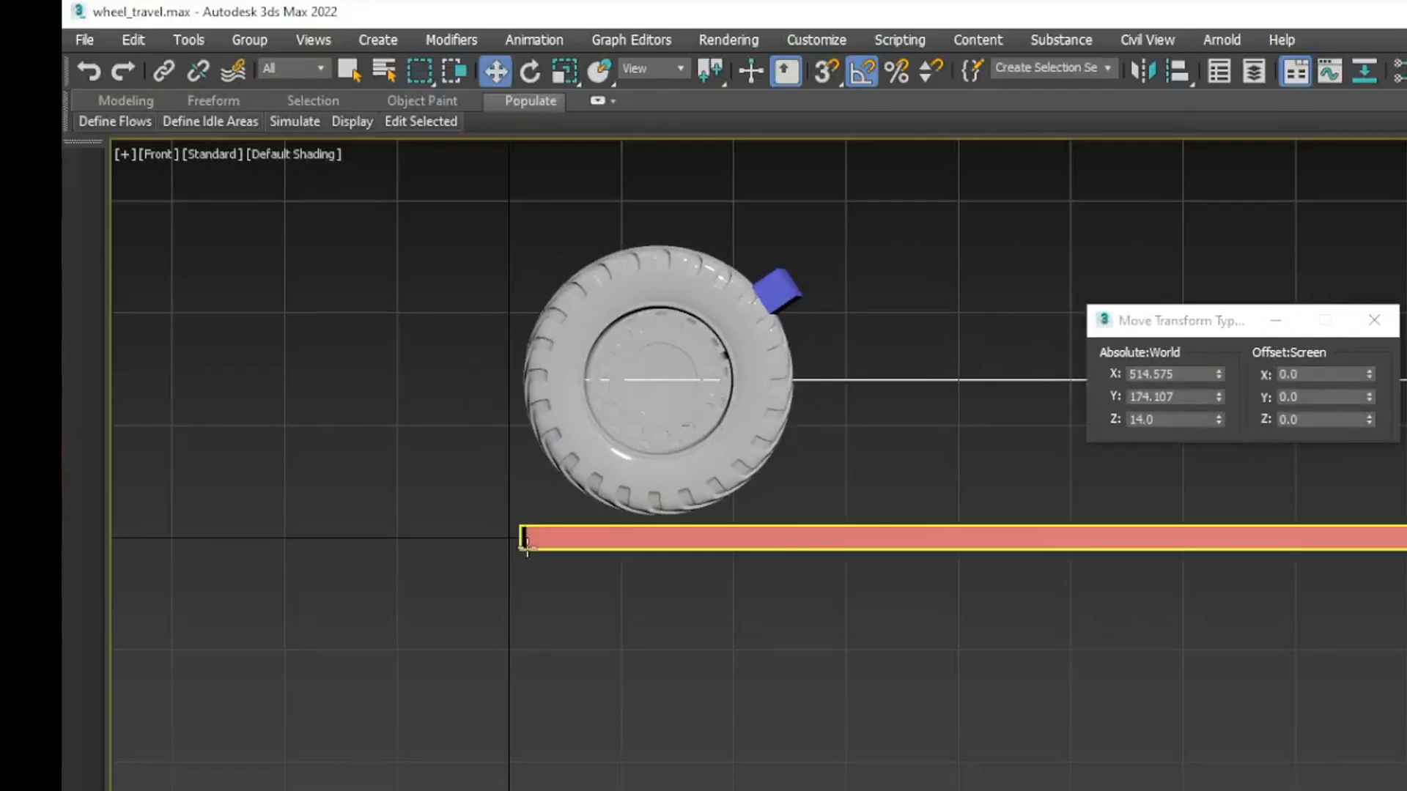
scroll(522, 535, "up", 5)
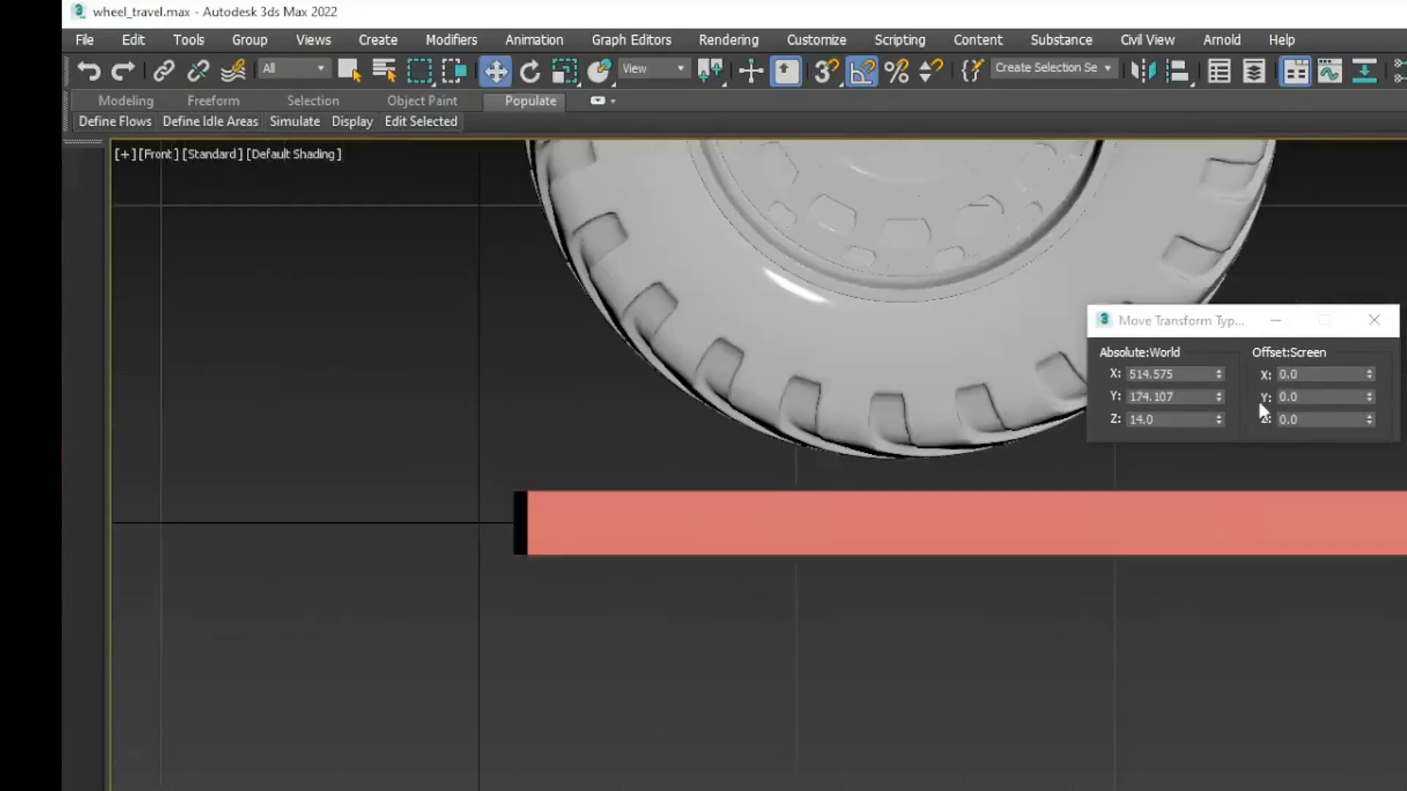
left_click(1304, 396)
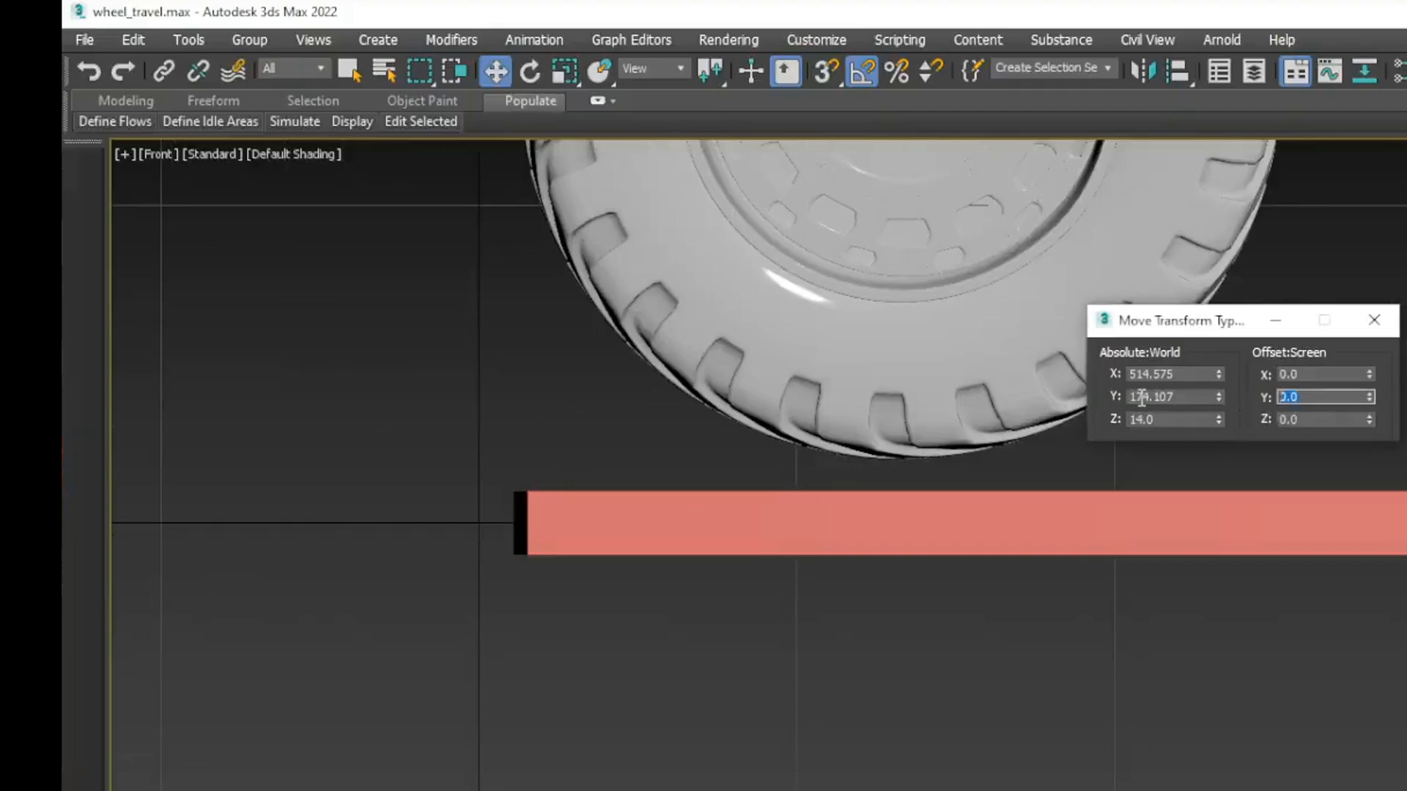
type("-1")
key("Return")
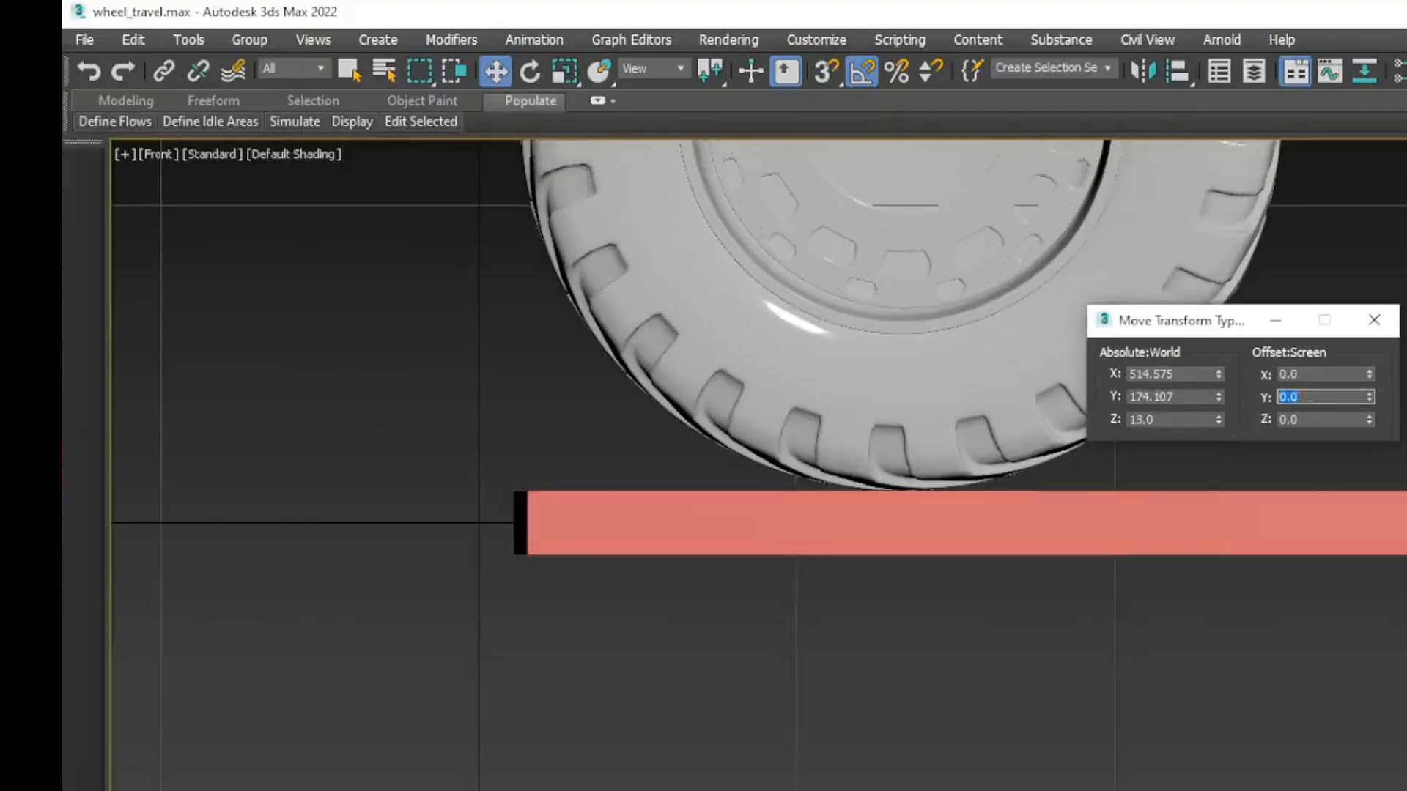
Play the animation to check the wheel rolling on the Road in the Front and Perspective views, and return to the first frame
middle_click_drag(799, 465, 741, 539)
scroll(741, 539, "down", 3)
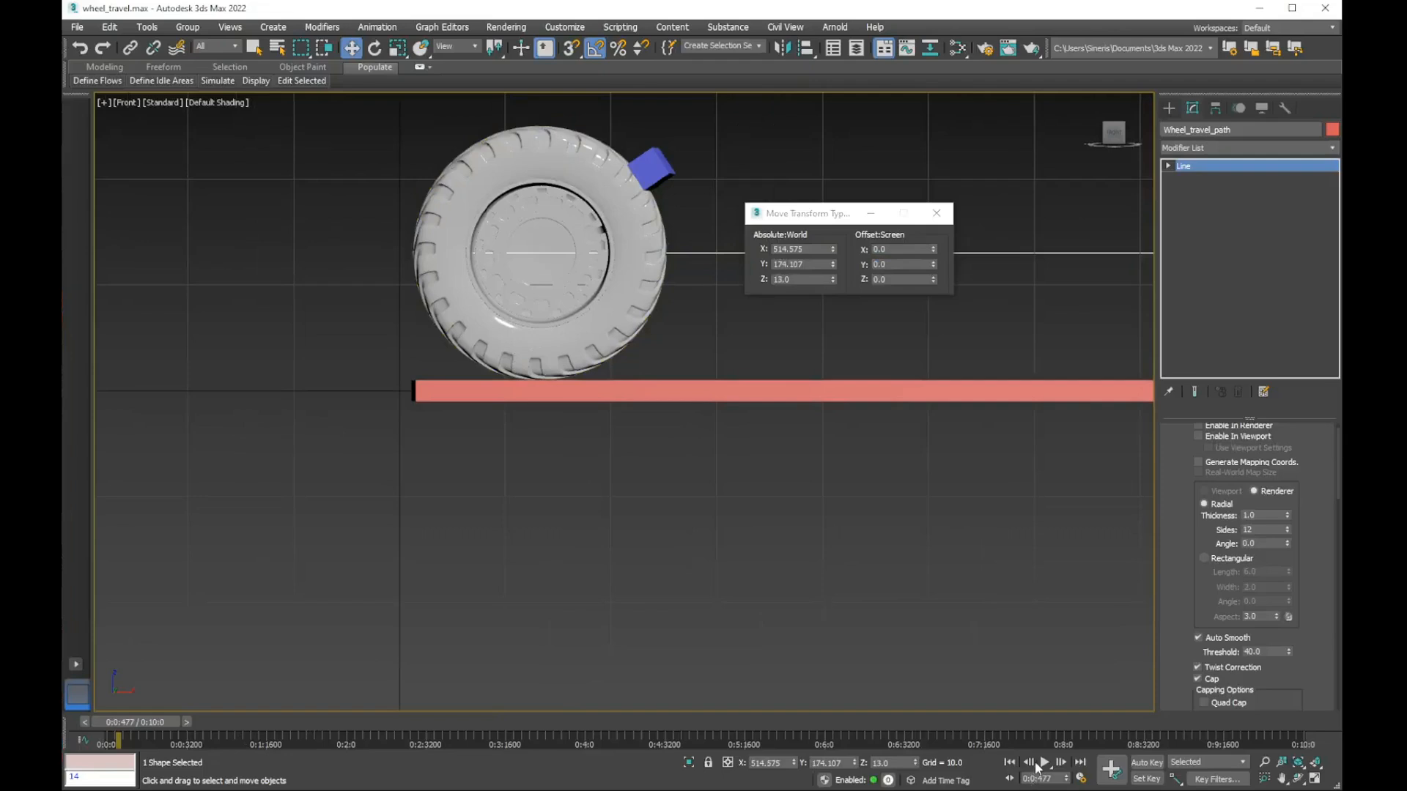
left_click(1044, 763)
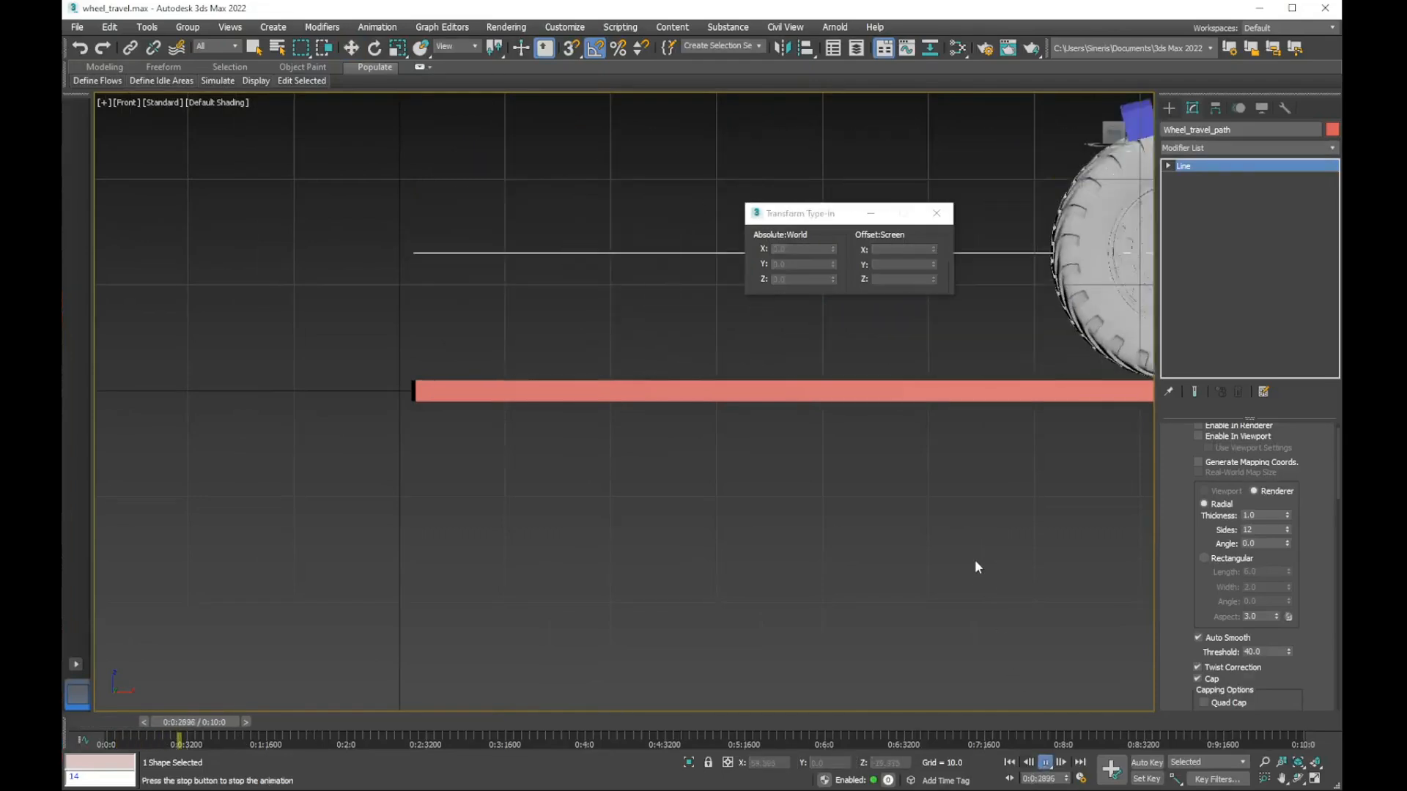
scroll(871, 577, "down", 2)
middle_click_drag(871, 577, 590, 603)
scroll(590, 603, "down", 2)
scroll(930, 510, "down", 3)
middle_click_drag(931, 510, 531, 535)
key("p")
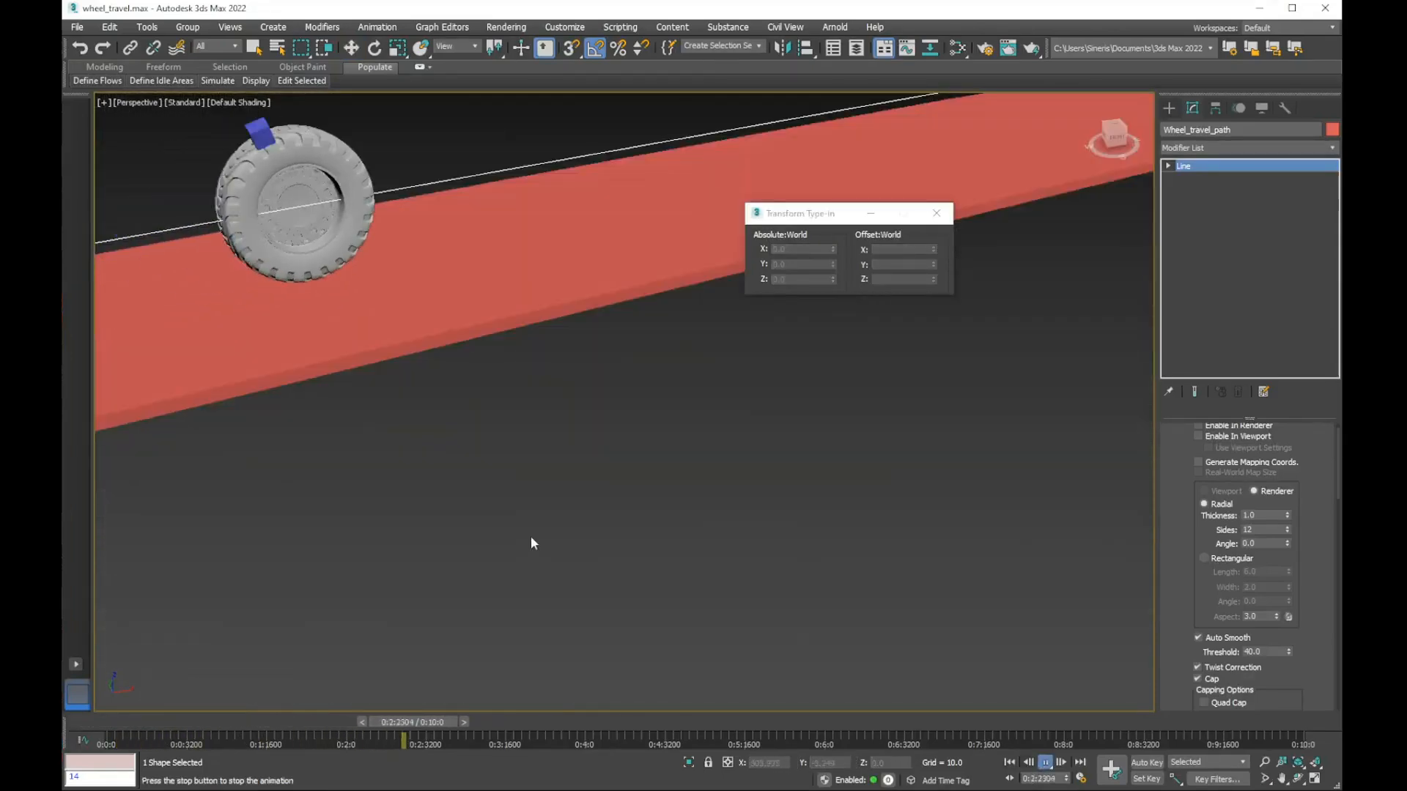
scroll(535, 533, "down", 4)
scroll(719, 468, "down", 2)
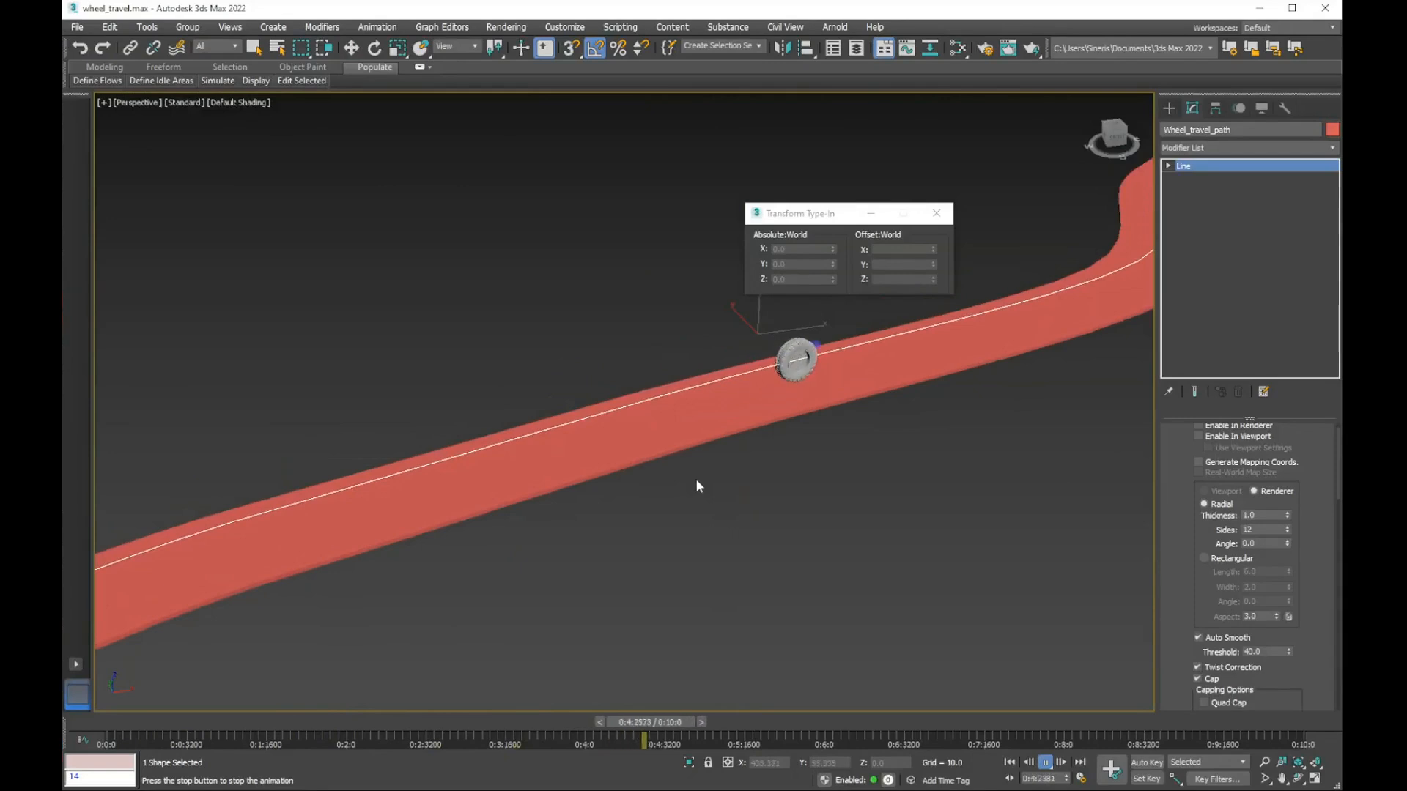
left_click(906, 724)
key("w")
key("Home")
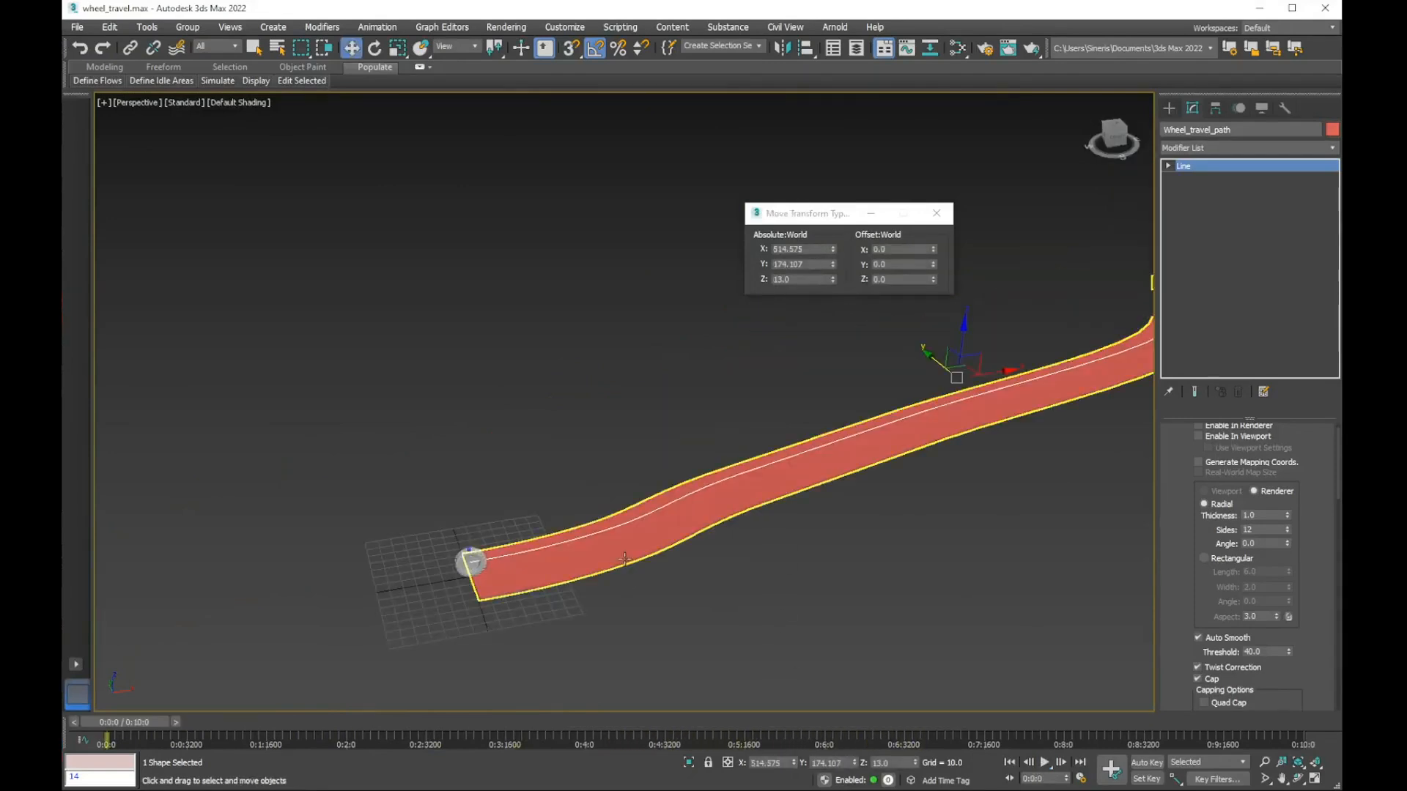
Switch to the Top view and open the Road spline for editing at vertex level
left_click(625, 550)
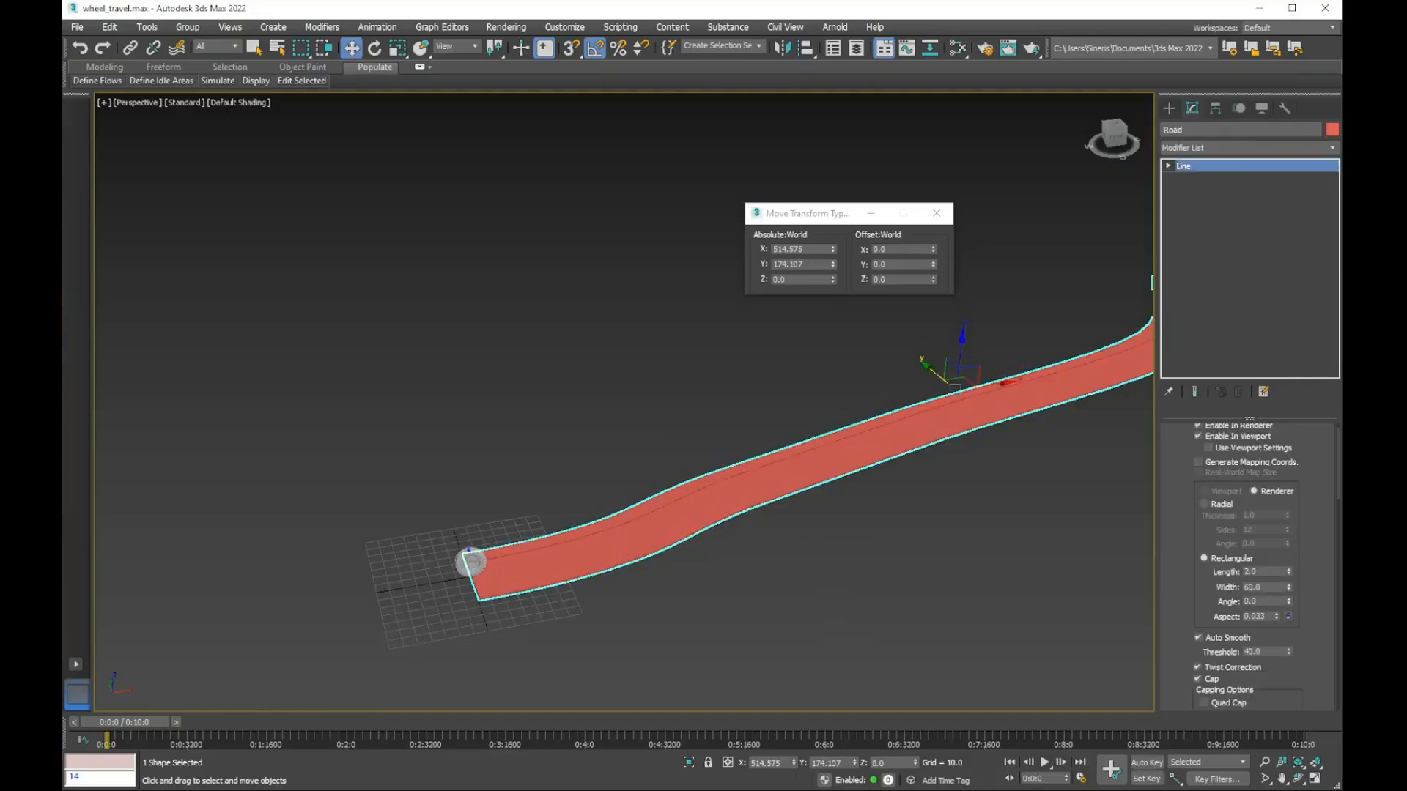
left_click(122, 109)
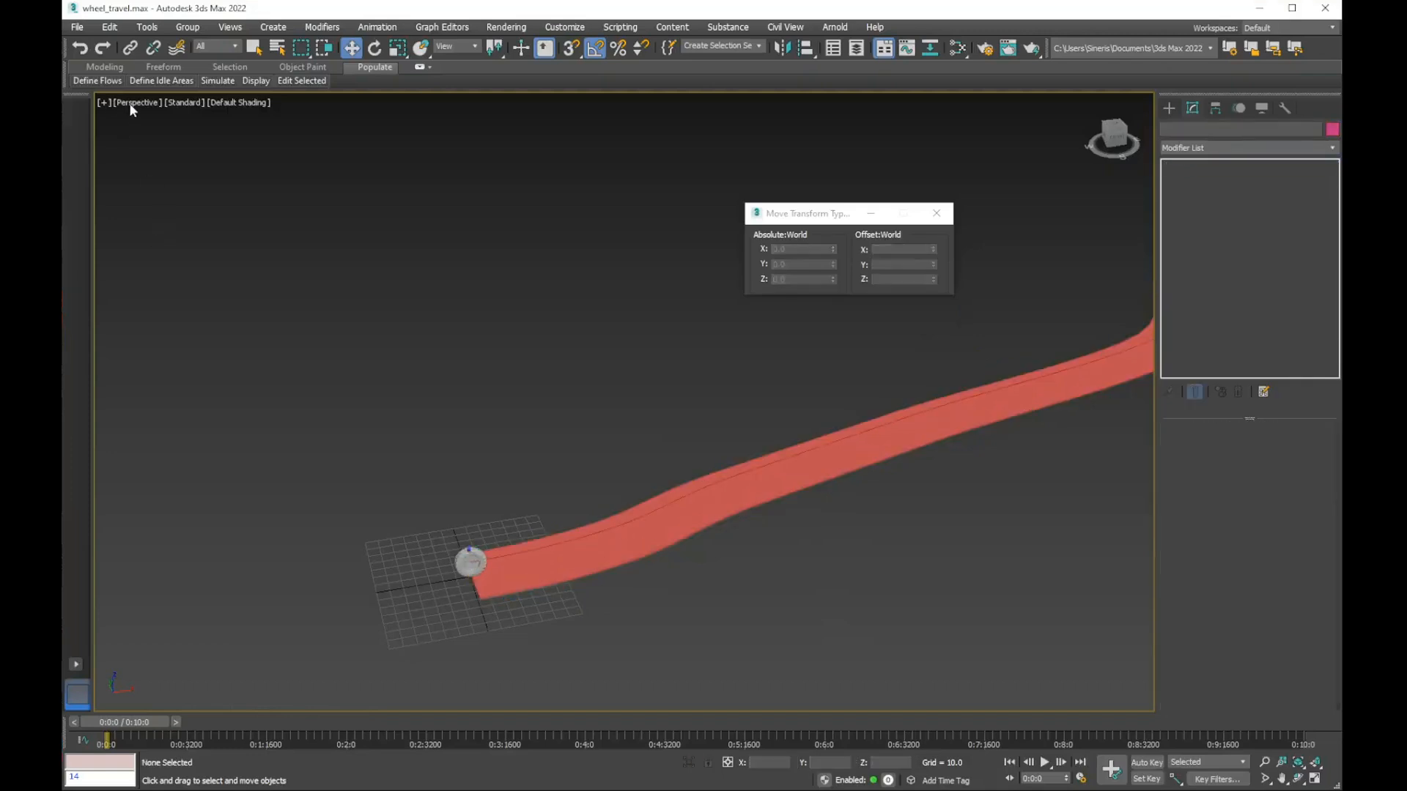
left_click(130, 104)
left_click(146, 188)
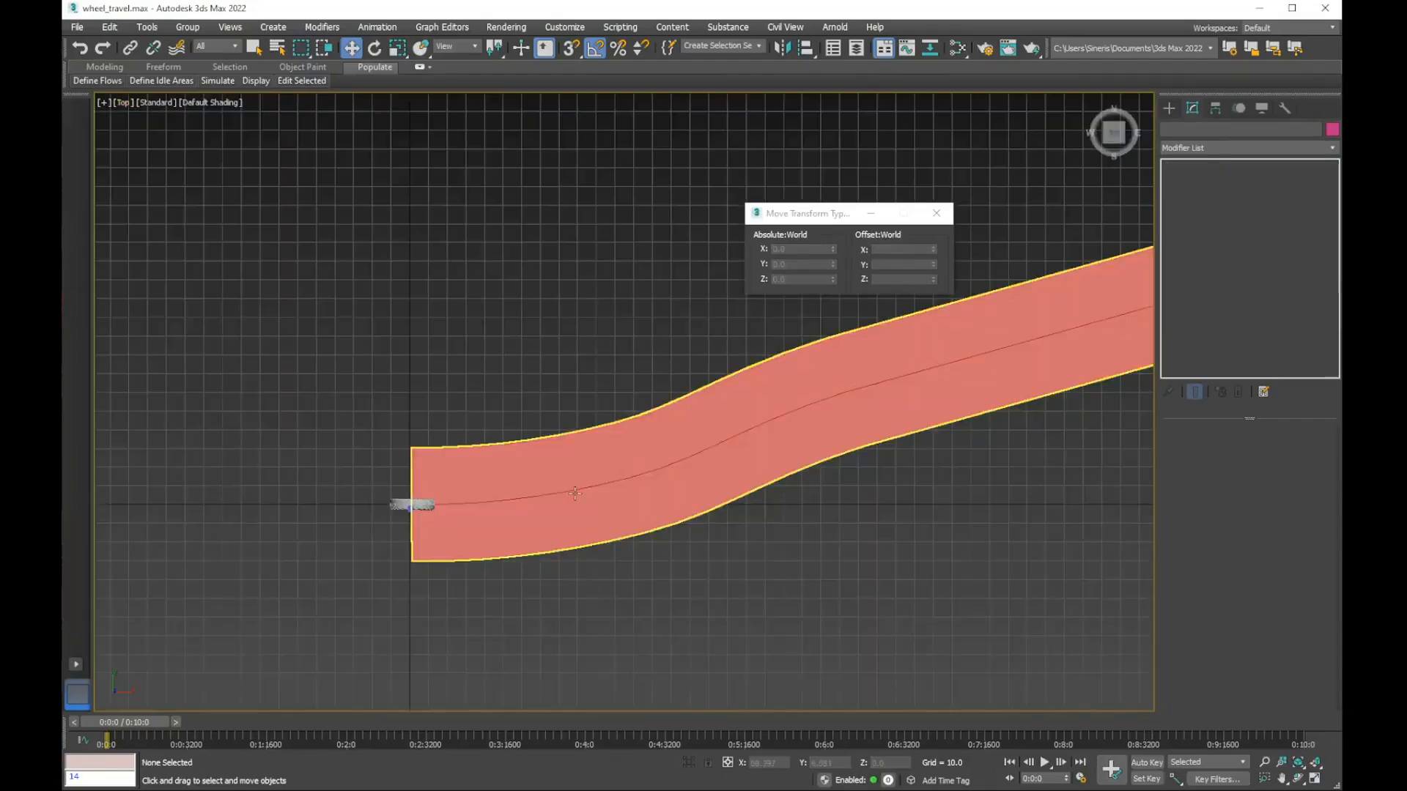
left_click(940, 358)
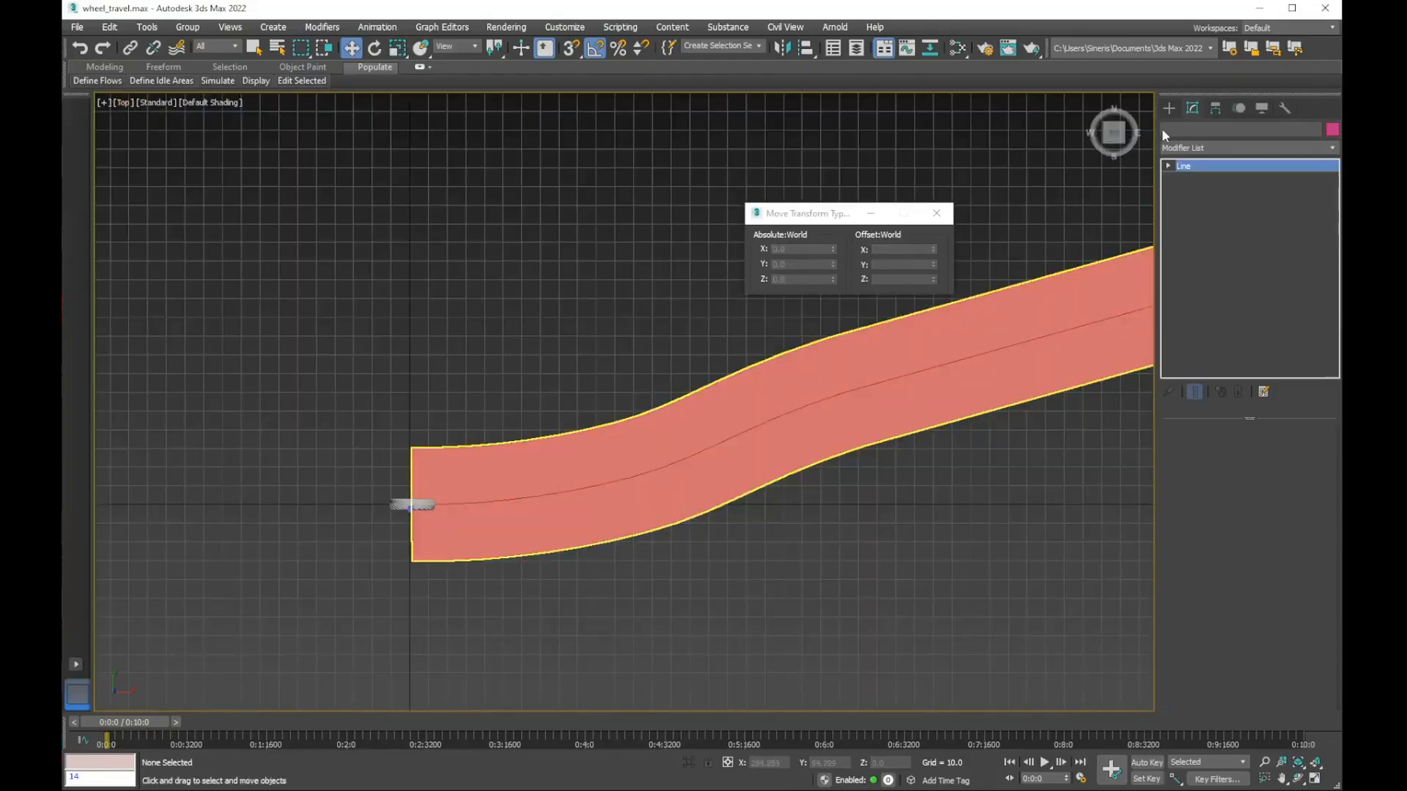
left_click(1168, 165)
left_click(1174, 176)
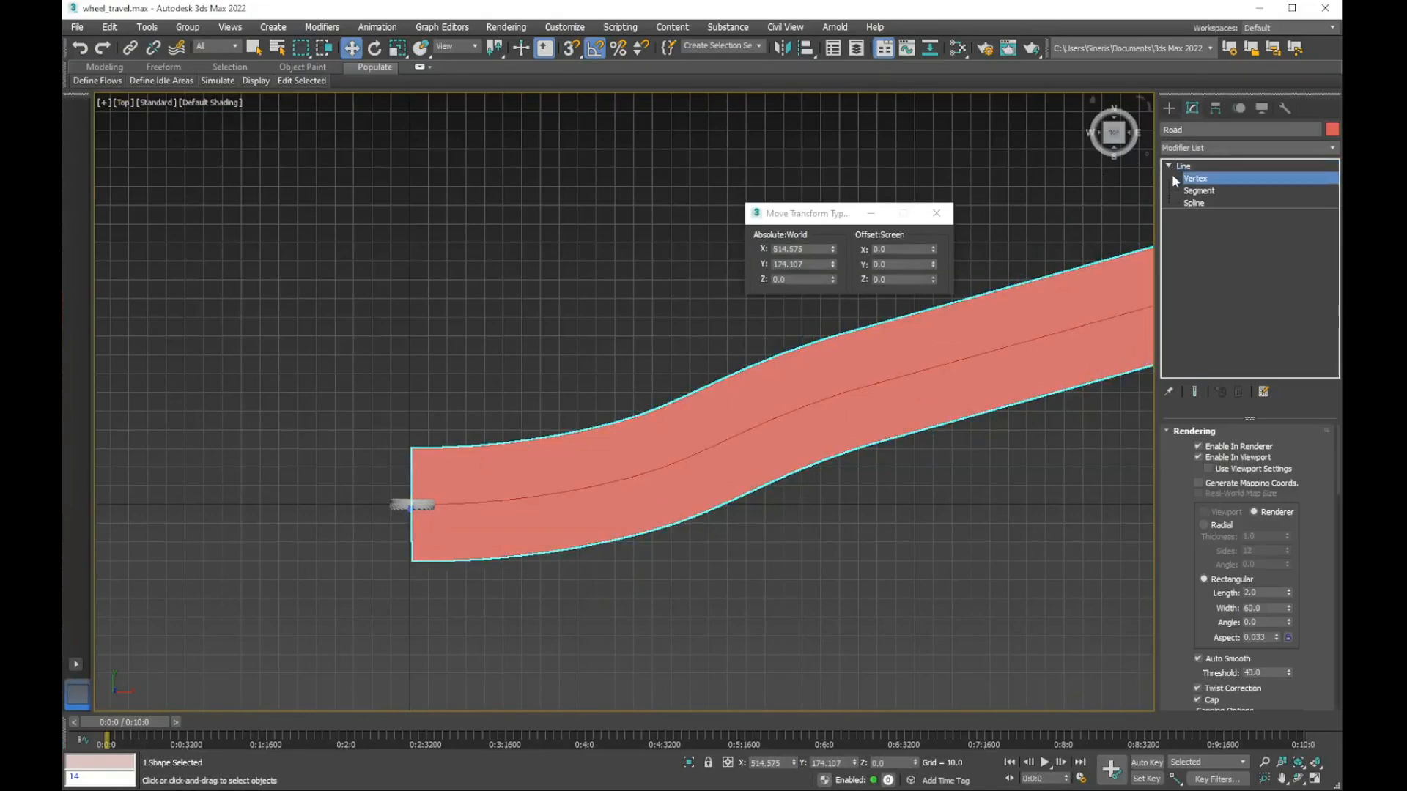
Turn on 3D snapping and check in the snap settings that Vertex is the active snap type
scroll(1172, 598, "down", 3)
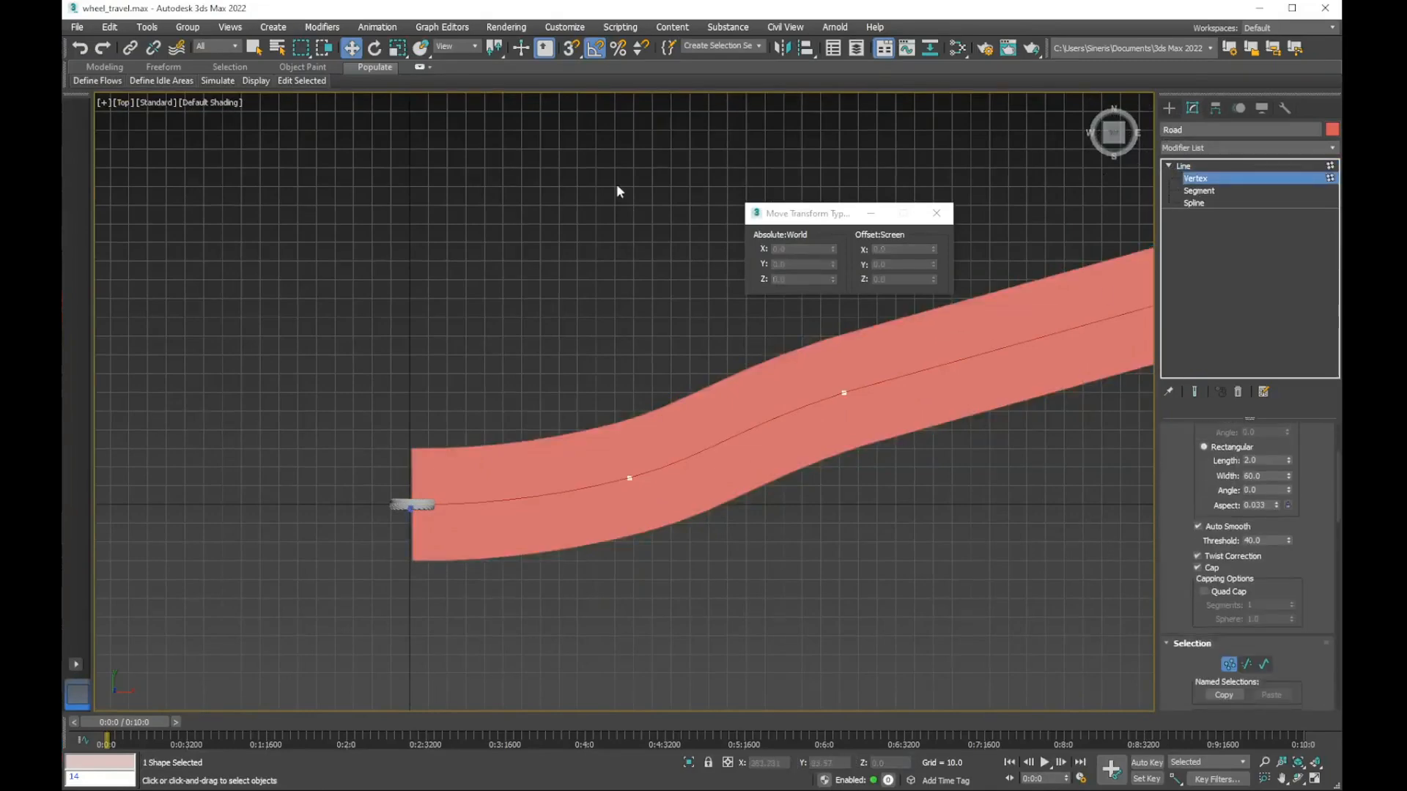
right_click(571, 51)
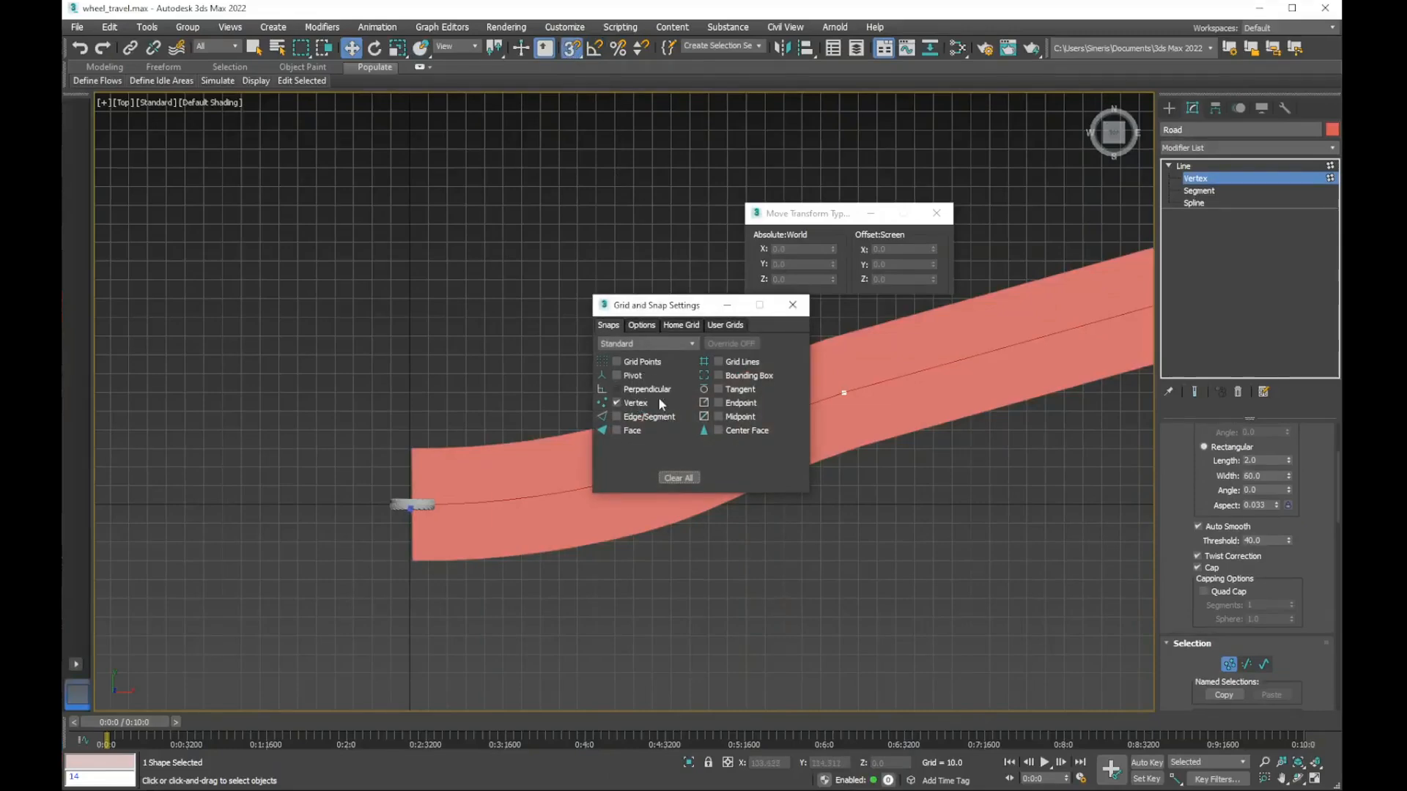
left_click(792, 305)
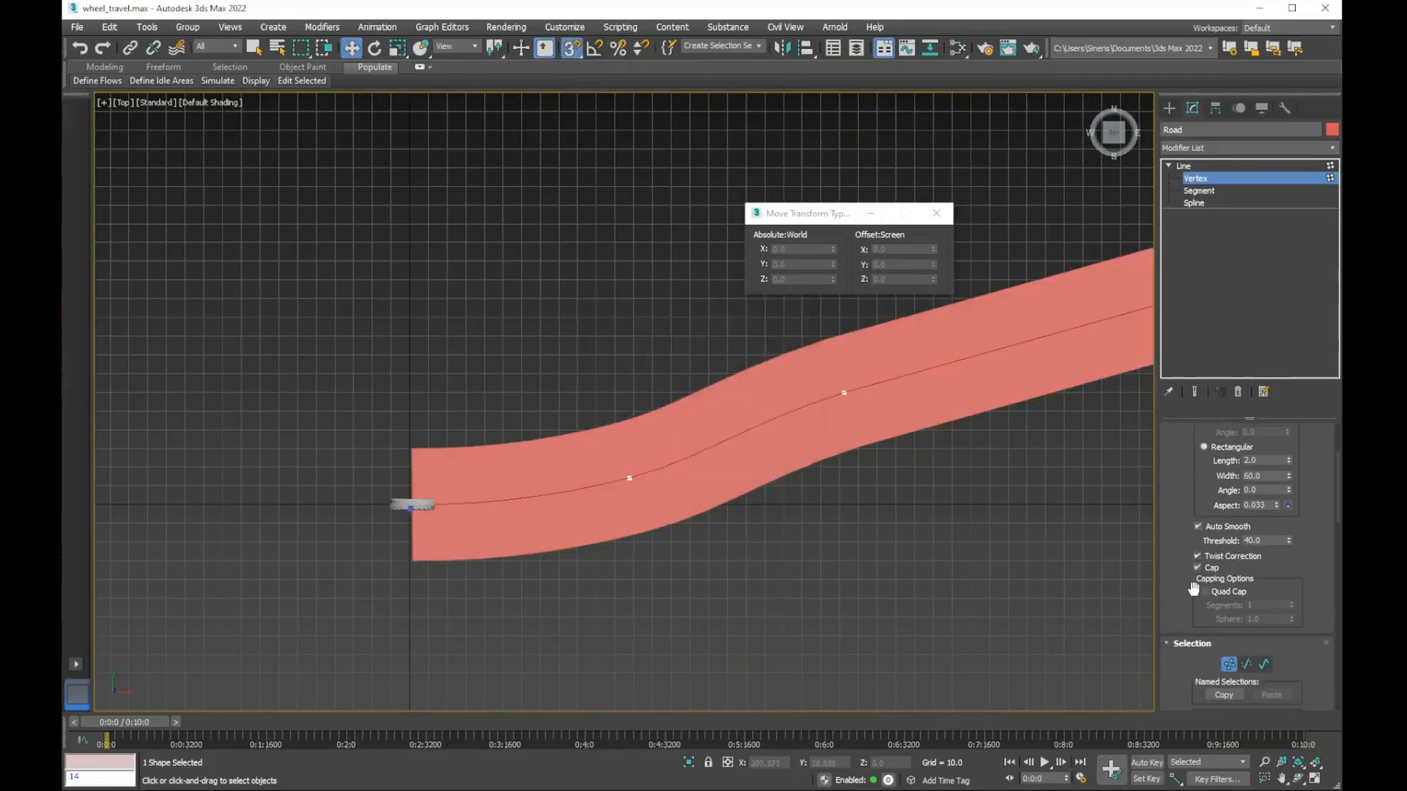
Try to draw a straight extension into the Road's start with Create Line, and display the Top view in wireframe
left_click_drag(1191, 592, 1180, 236)
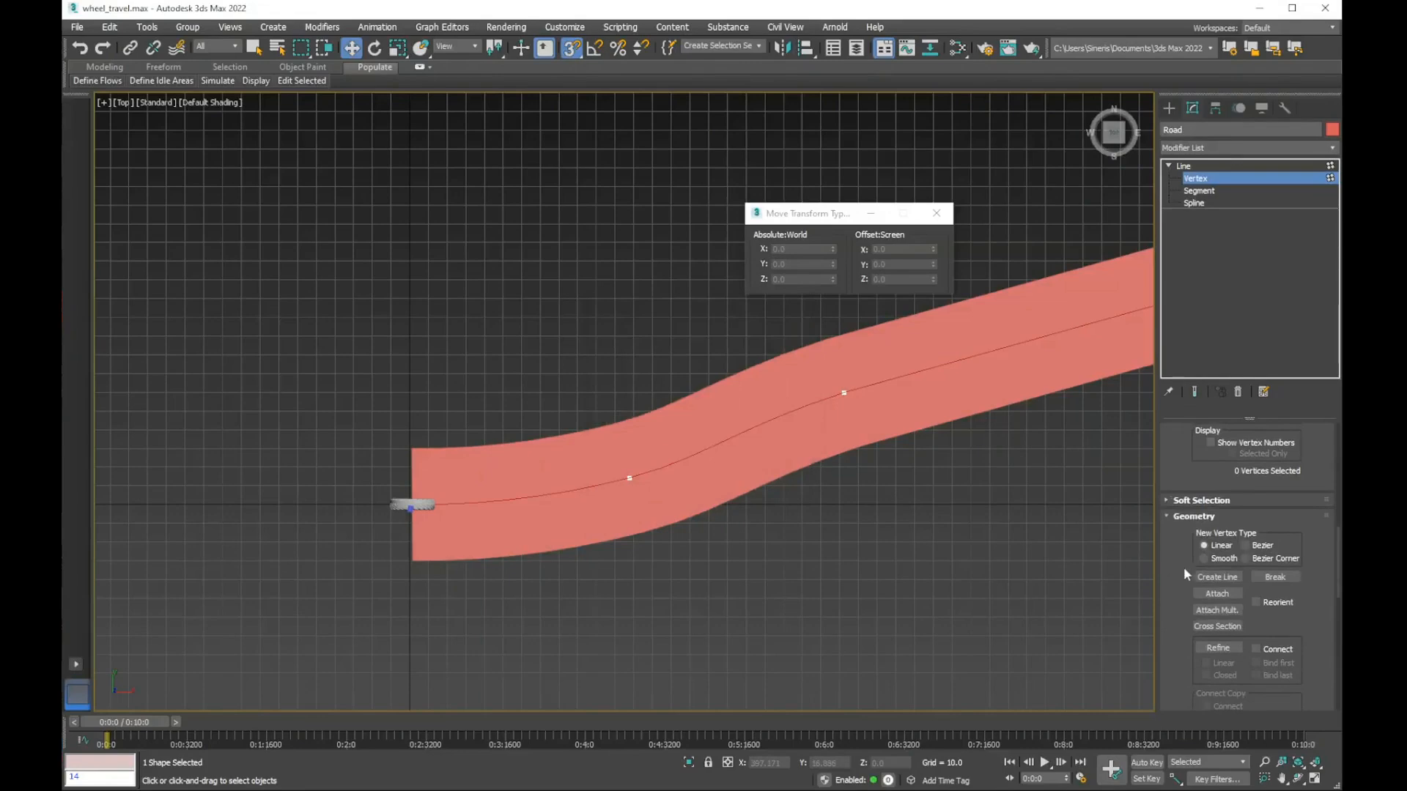
left_click(1216, 577)
middle_click_drag(505, 557, 616, 527)
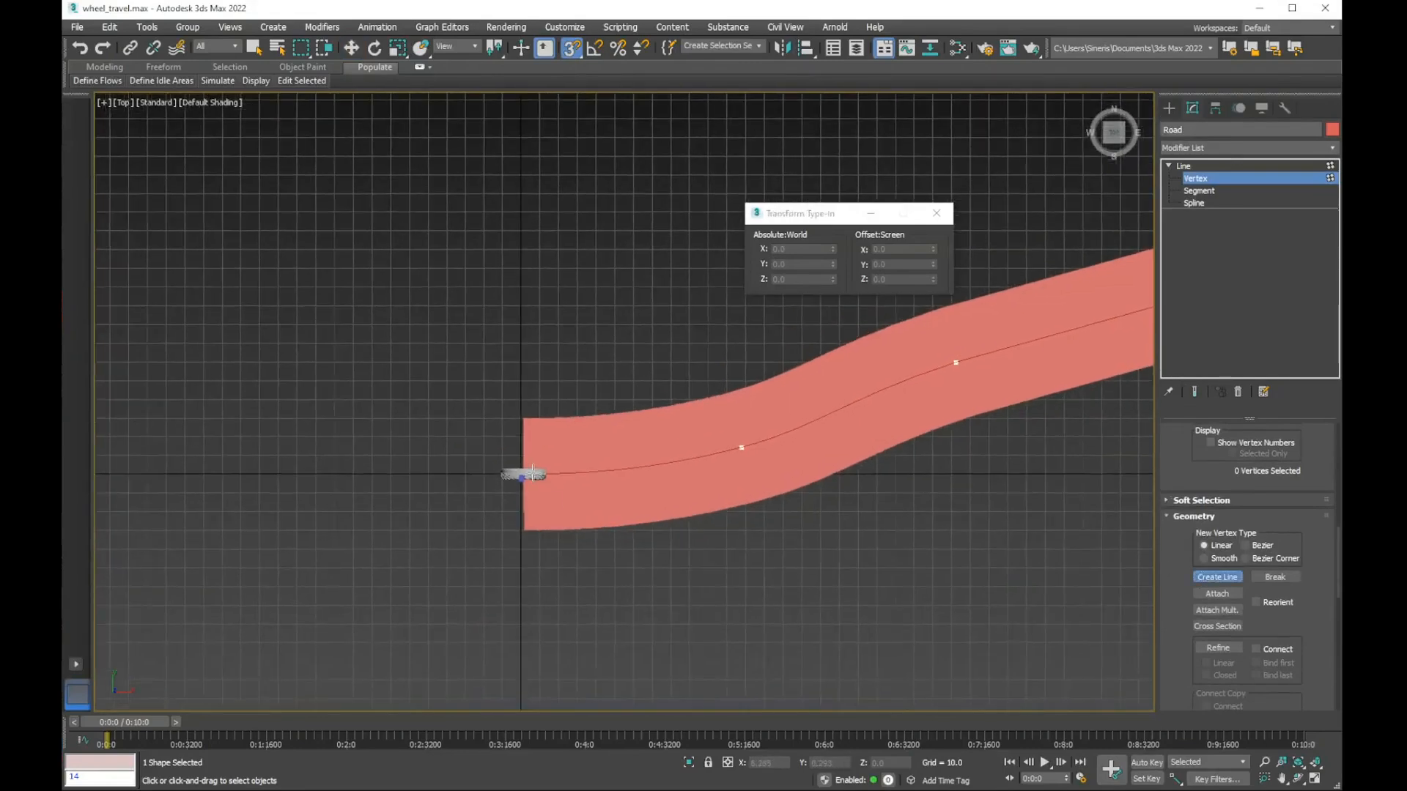
scroll(533, 471, "up", 2)
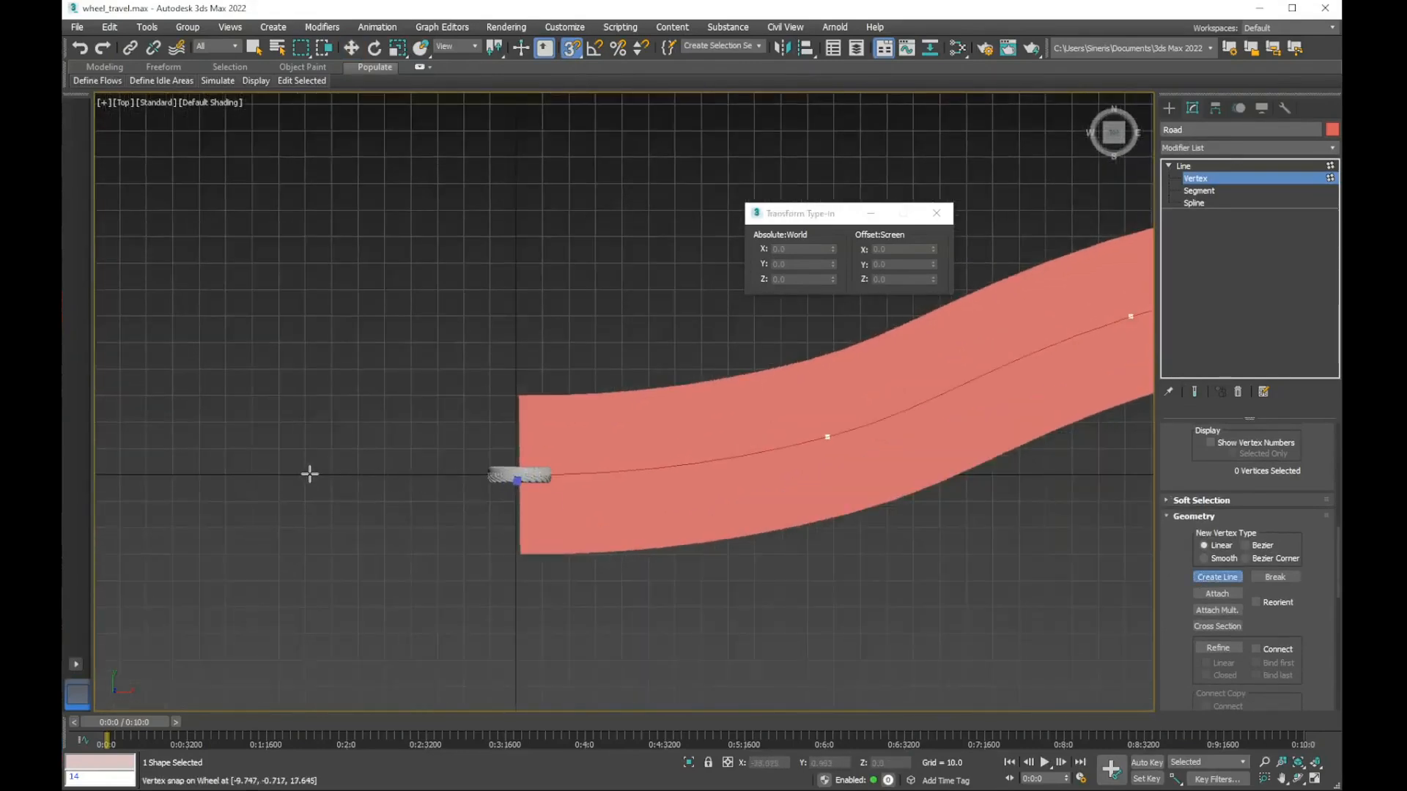
left_click(191, 475)
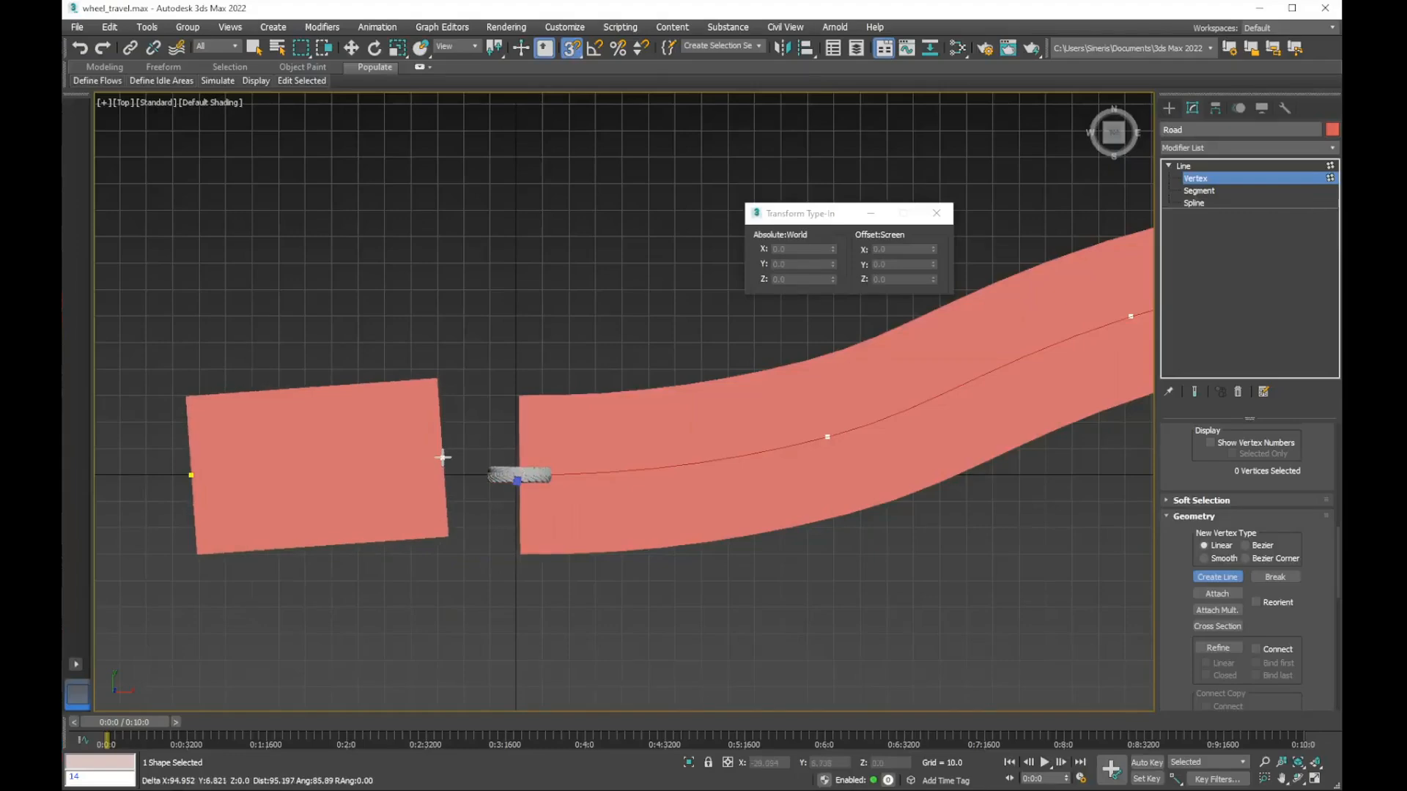
key("F3")
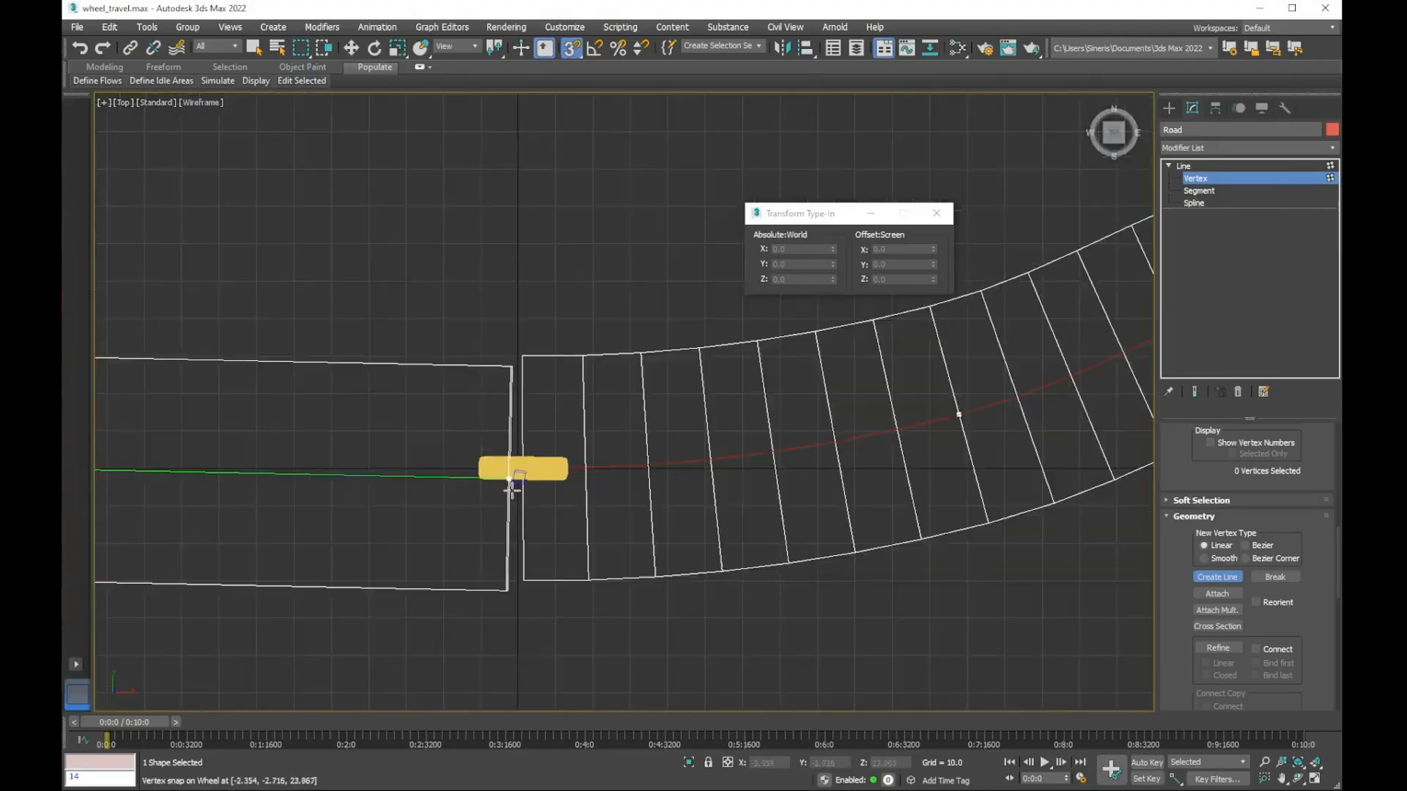
scroll(511, 489, "up", 5)
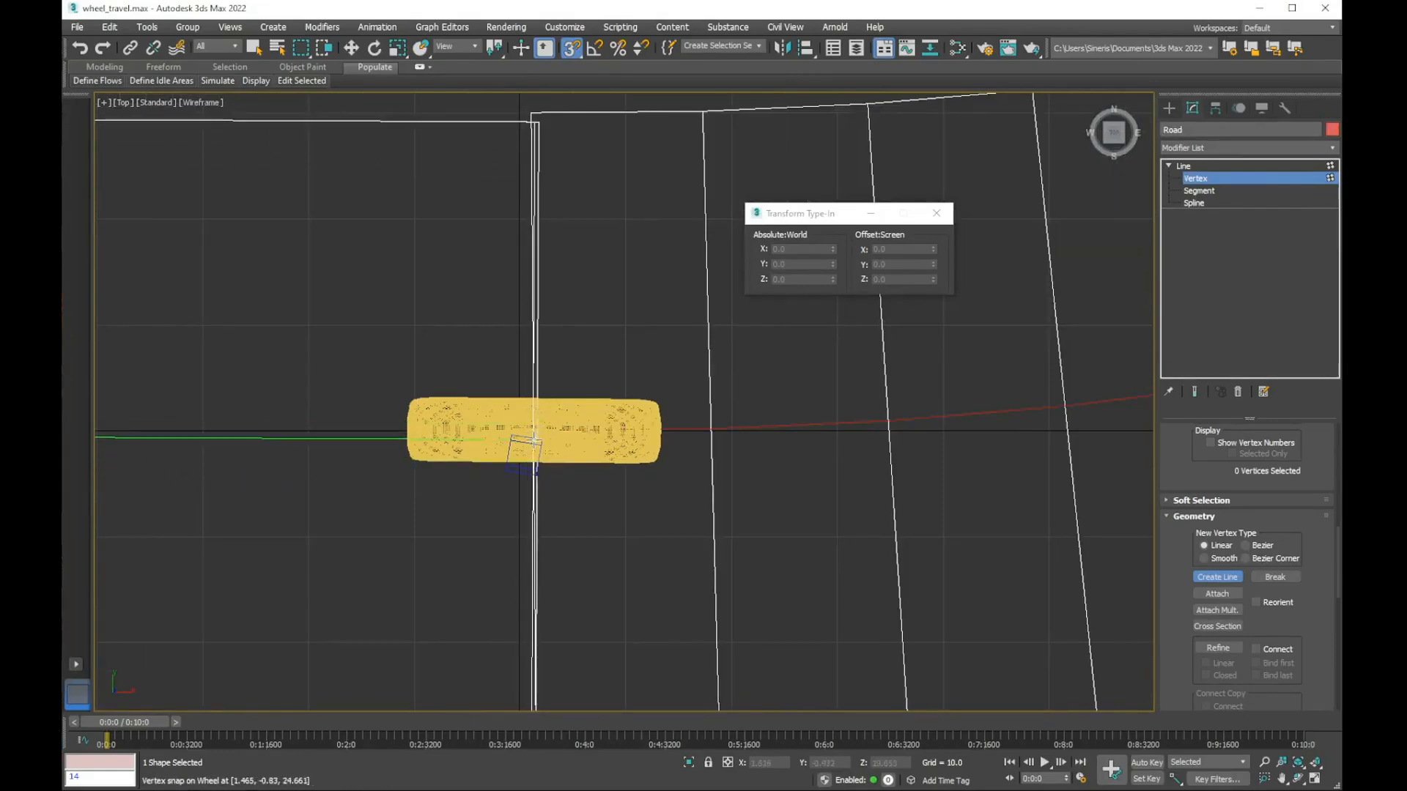
scroll(474, 499, "down", 6)
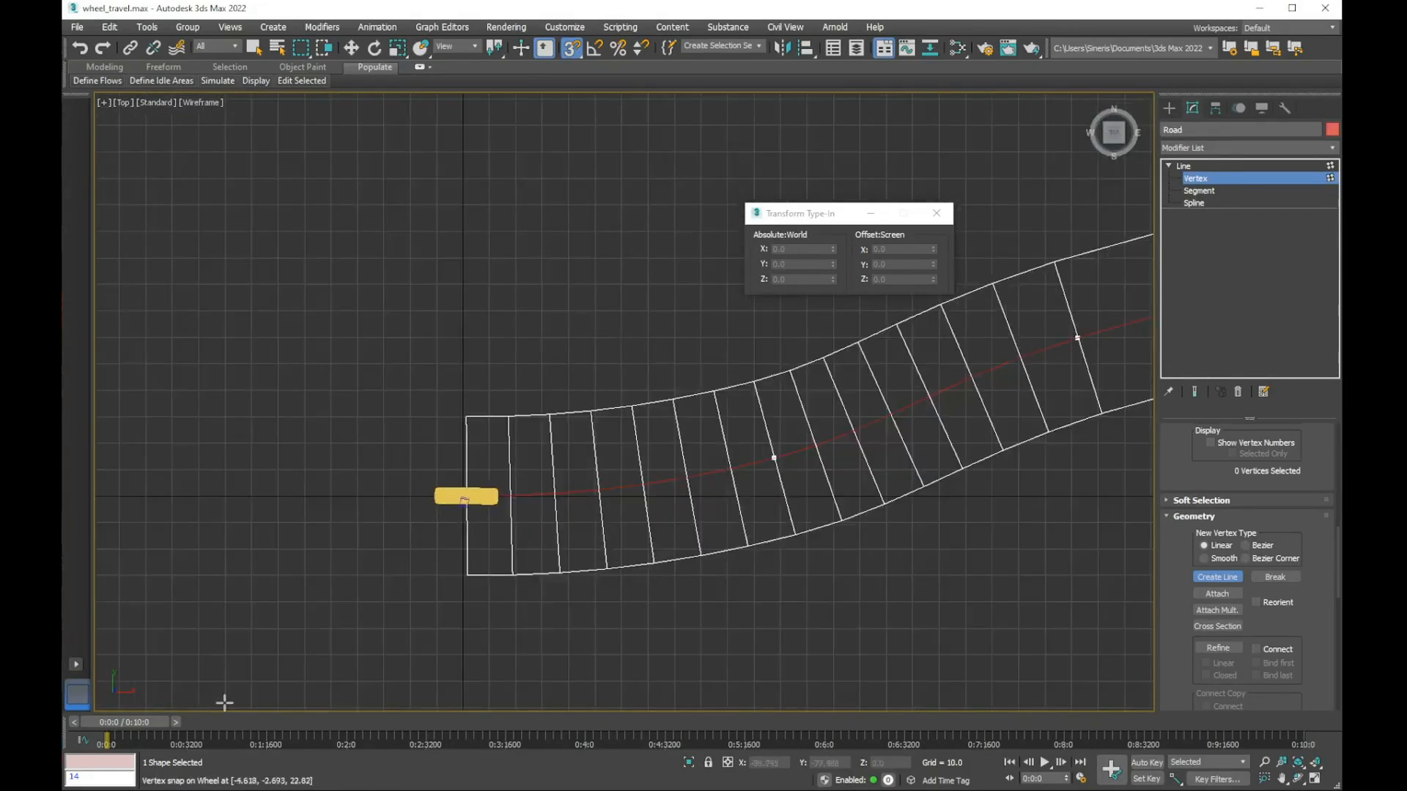
Scrub to 0:0:2774 to move the wheel off the Road's start, and draw a straight extension to its start vertex, welding the vertices
left_click_drag(158, 727, 228, 728)
scroll(371, 578, "down", 2)
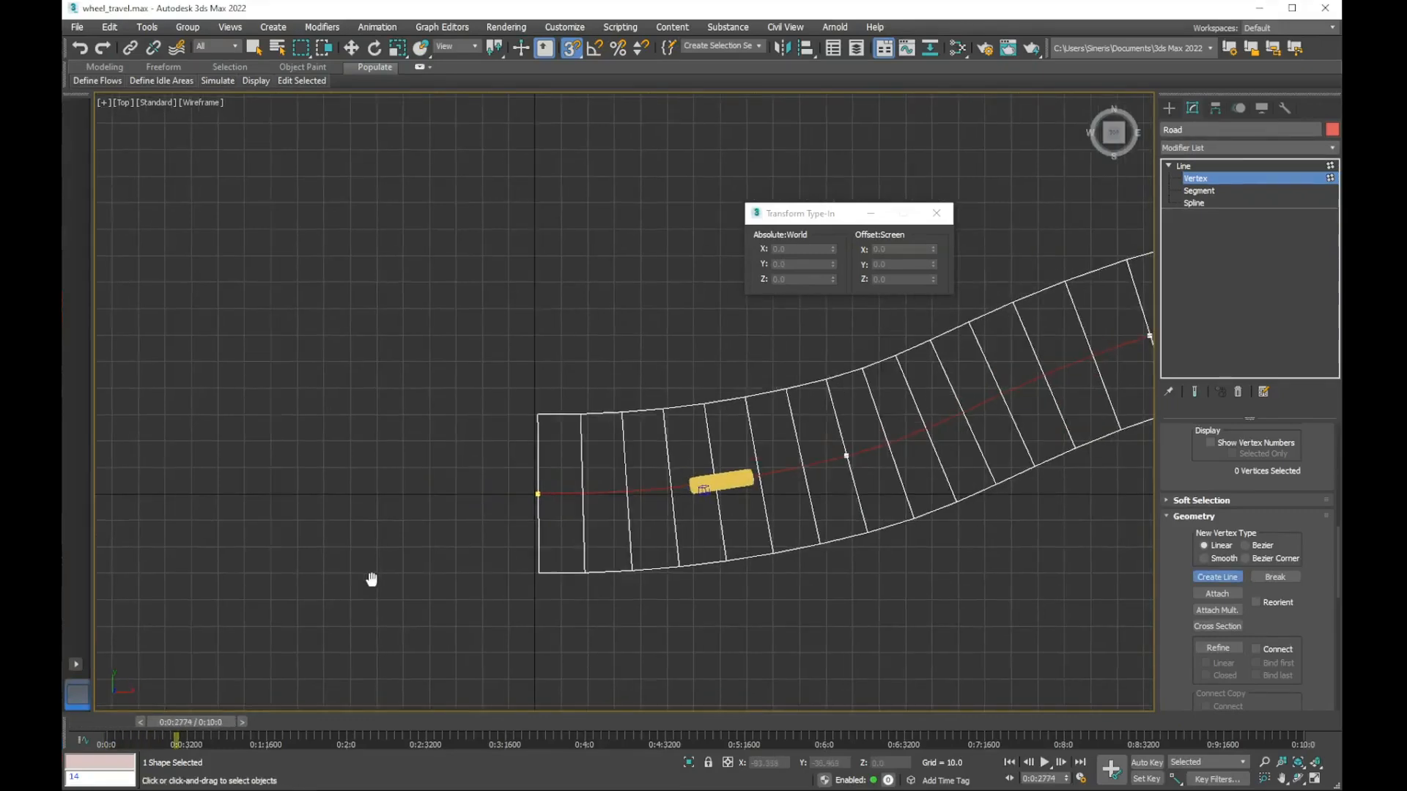
left_click(206, 505)
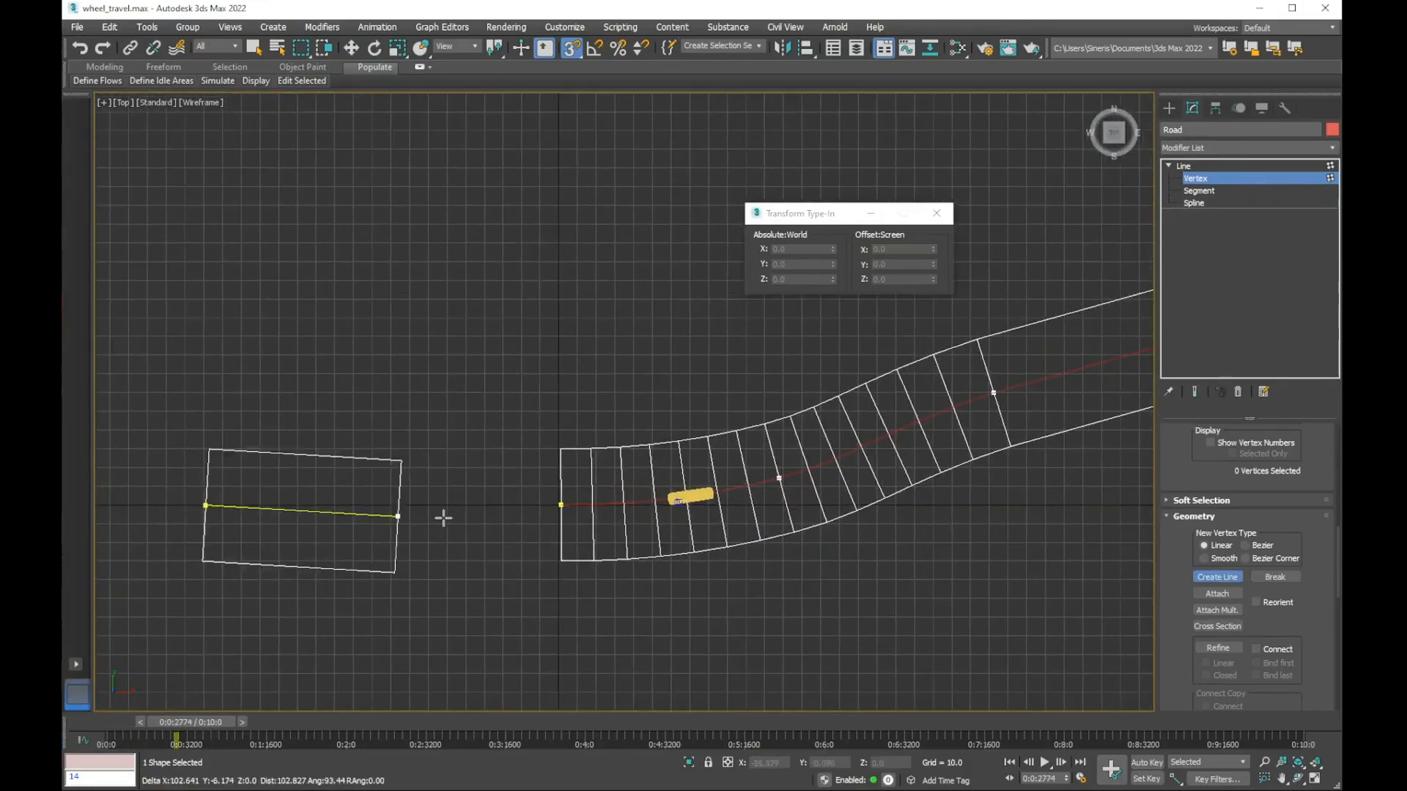
left_click(560, 505)
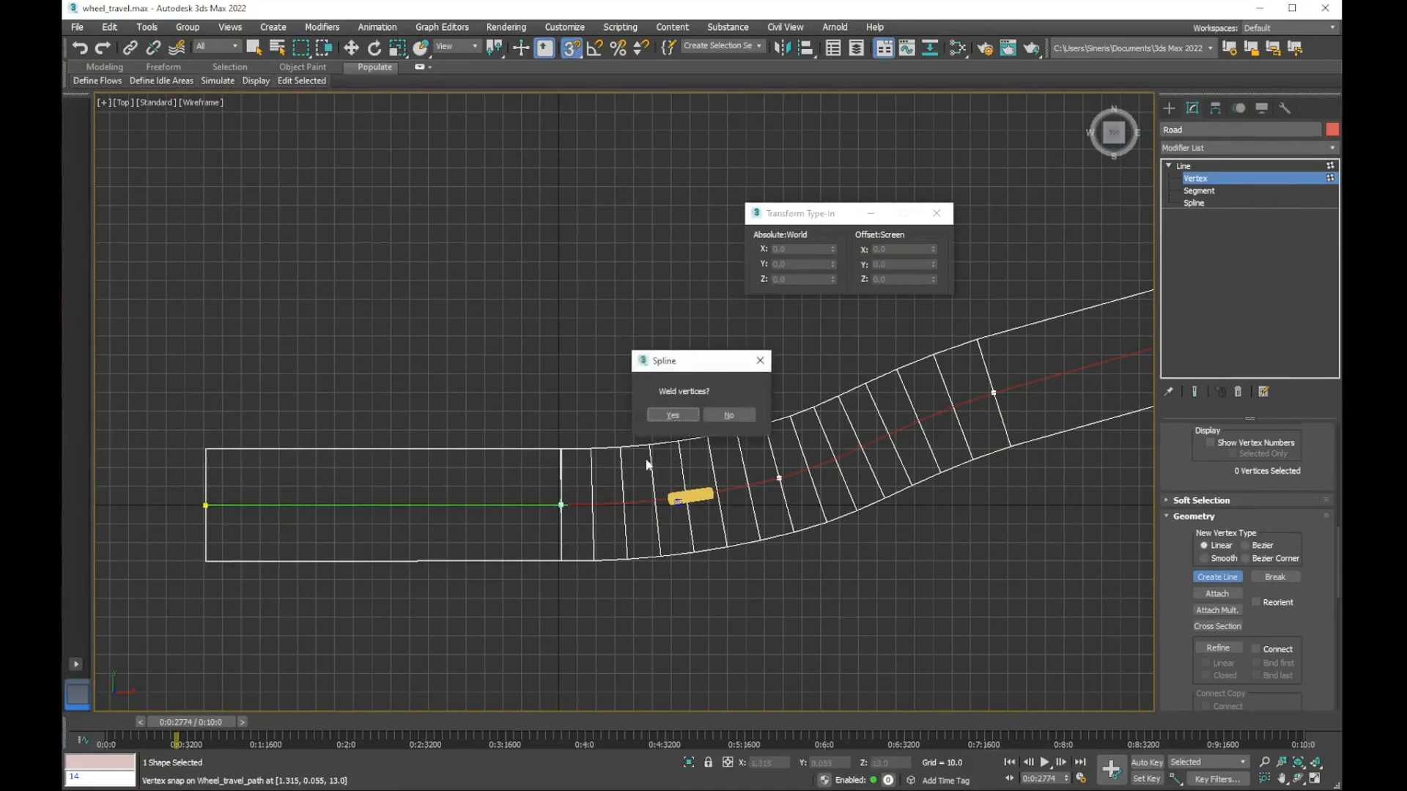
left_click(680, 416)
key("w")
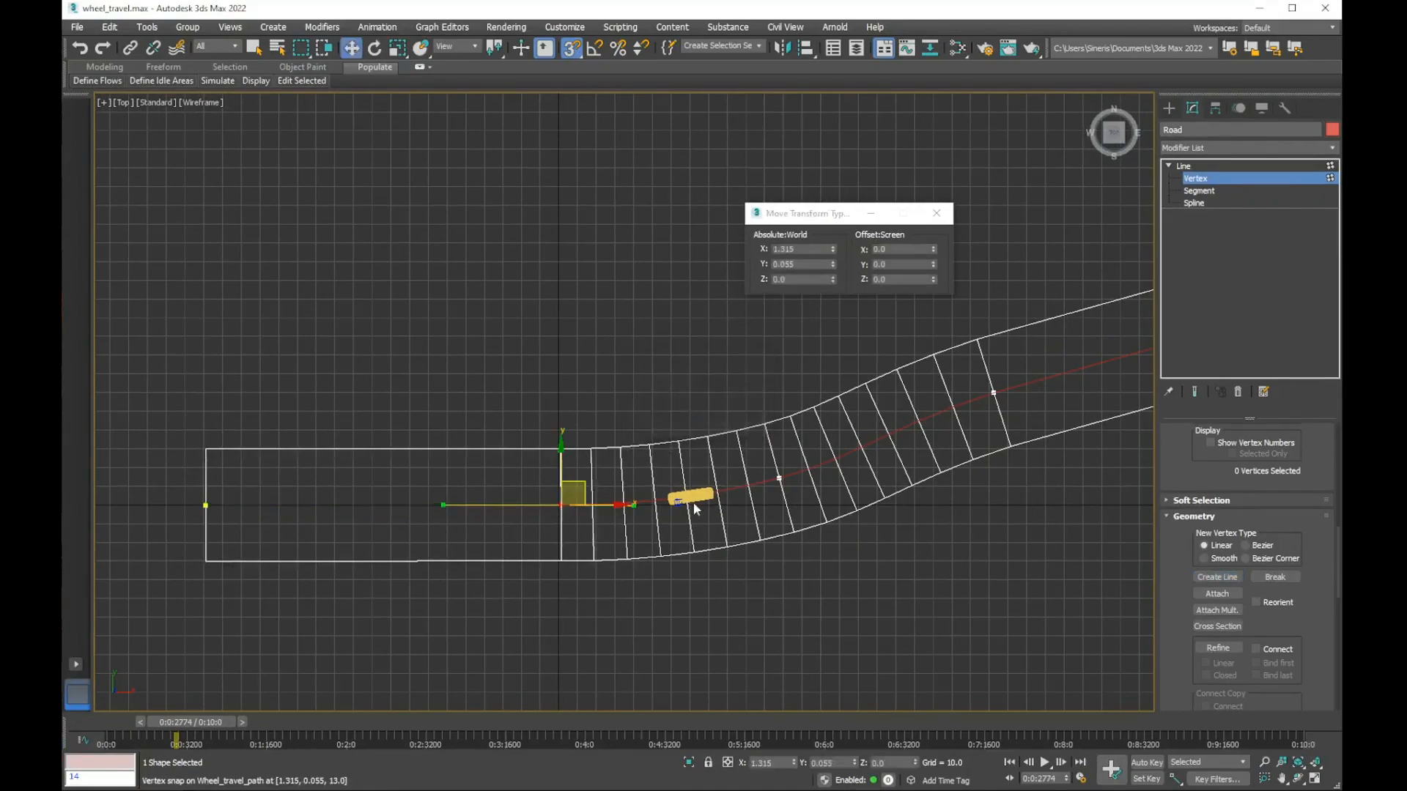
Draw a straight horizontal extension at the Road's far end with Create Line, ending on the original end vertex, and weld the vertices
scroll(659, 540, "down", 2)
middle_click_drag(659, 540, 390, 559)
scroll(390, 558, "down", 2)
middle_click_drag(779, 503, 417, 606)
scroll(417, 606, "down", 4)
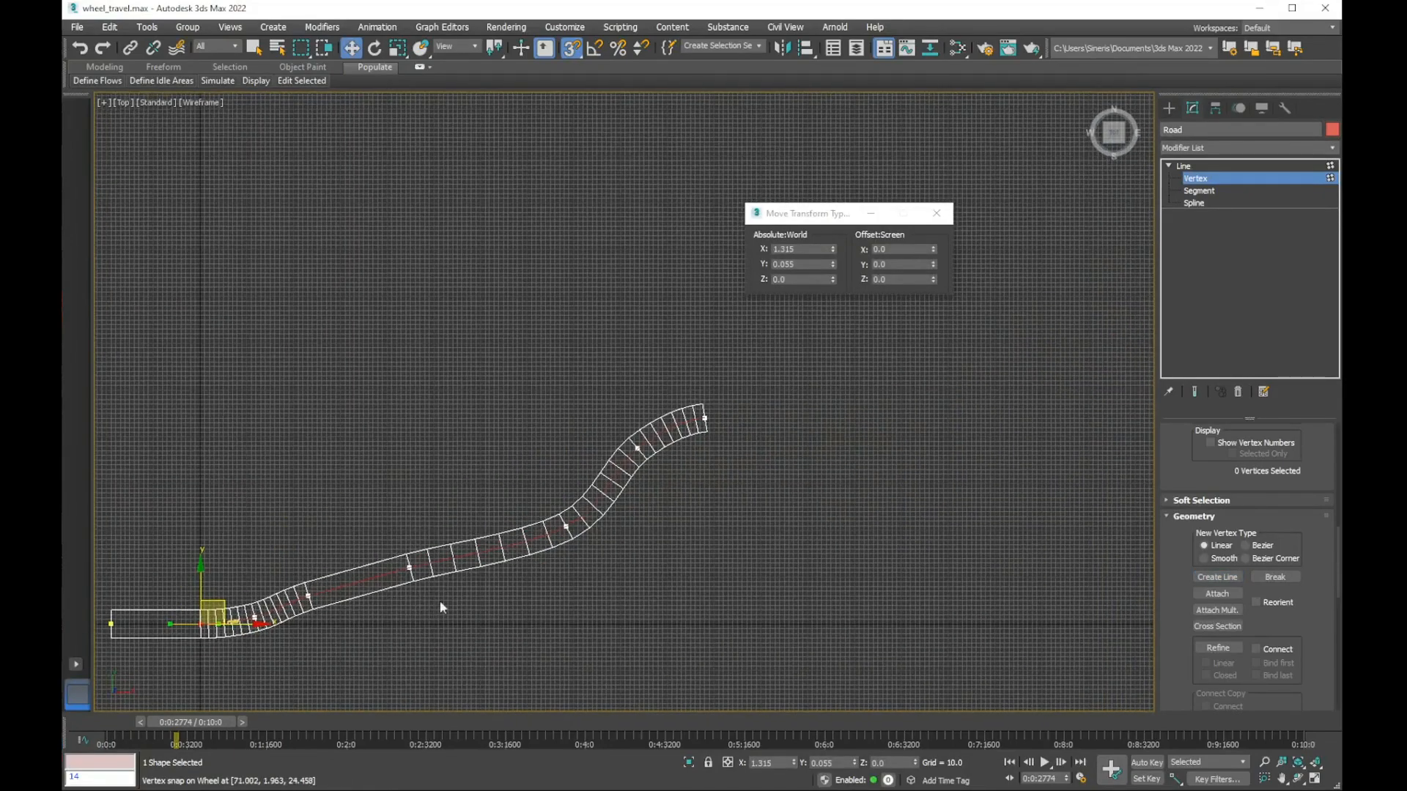
scroll(682, 437, "up", 2)
middle_click_drag(775, 402, 738, 428)
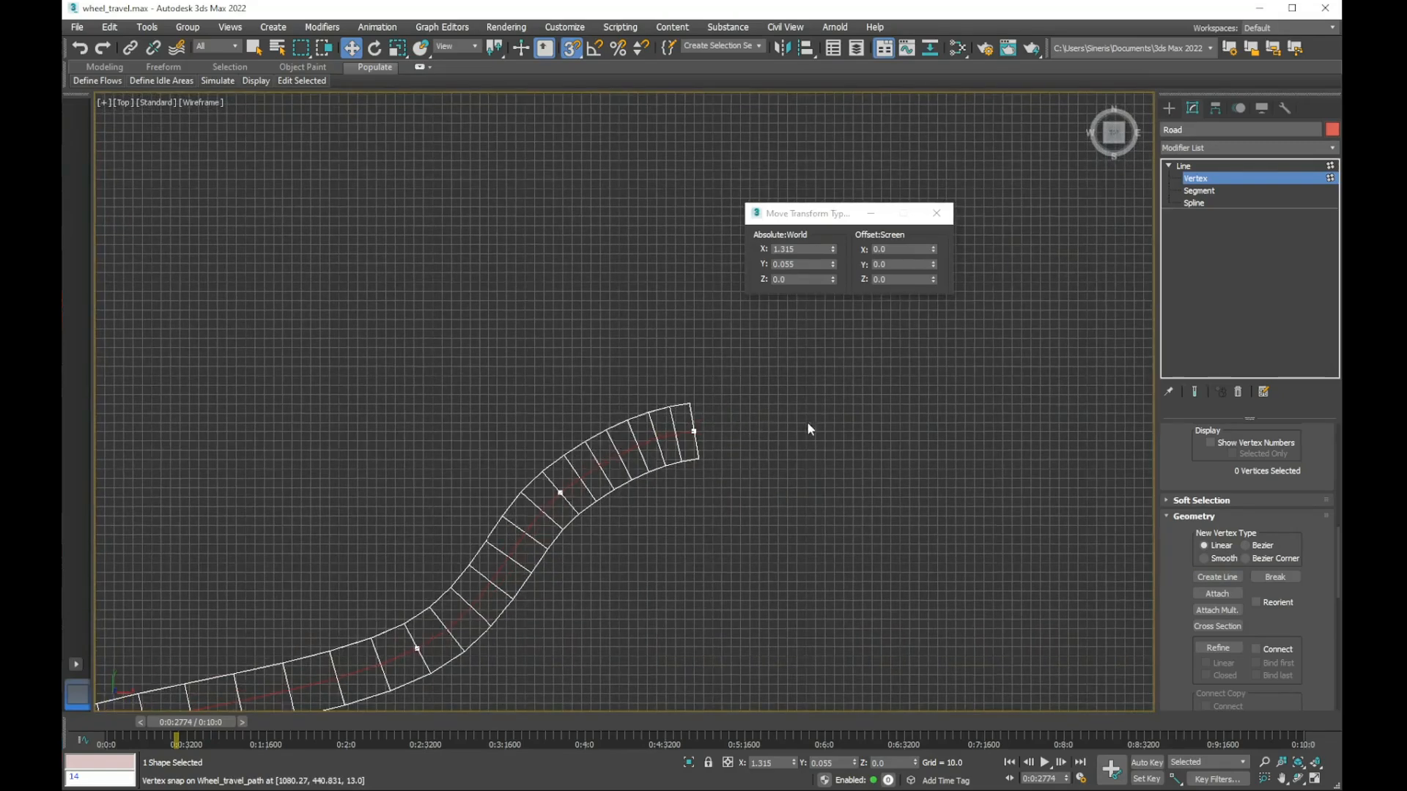
left_click(1209, 578)
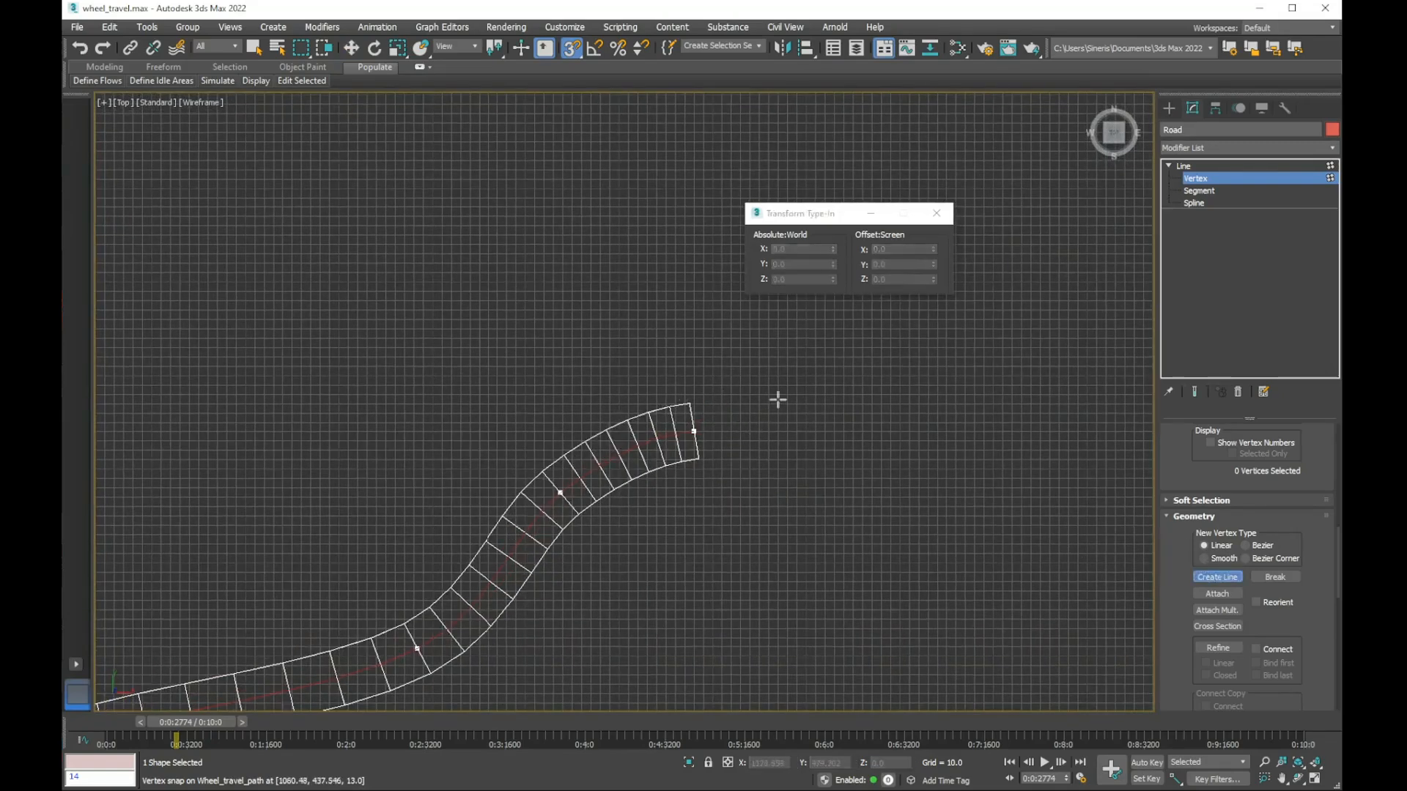
left_click(848, 431)
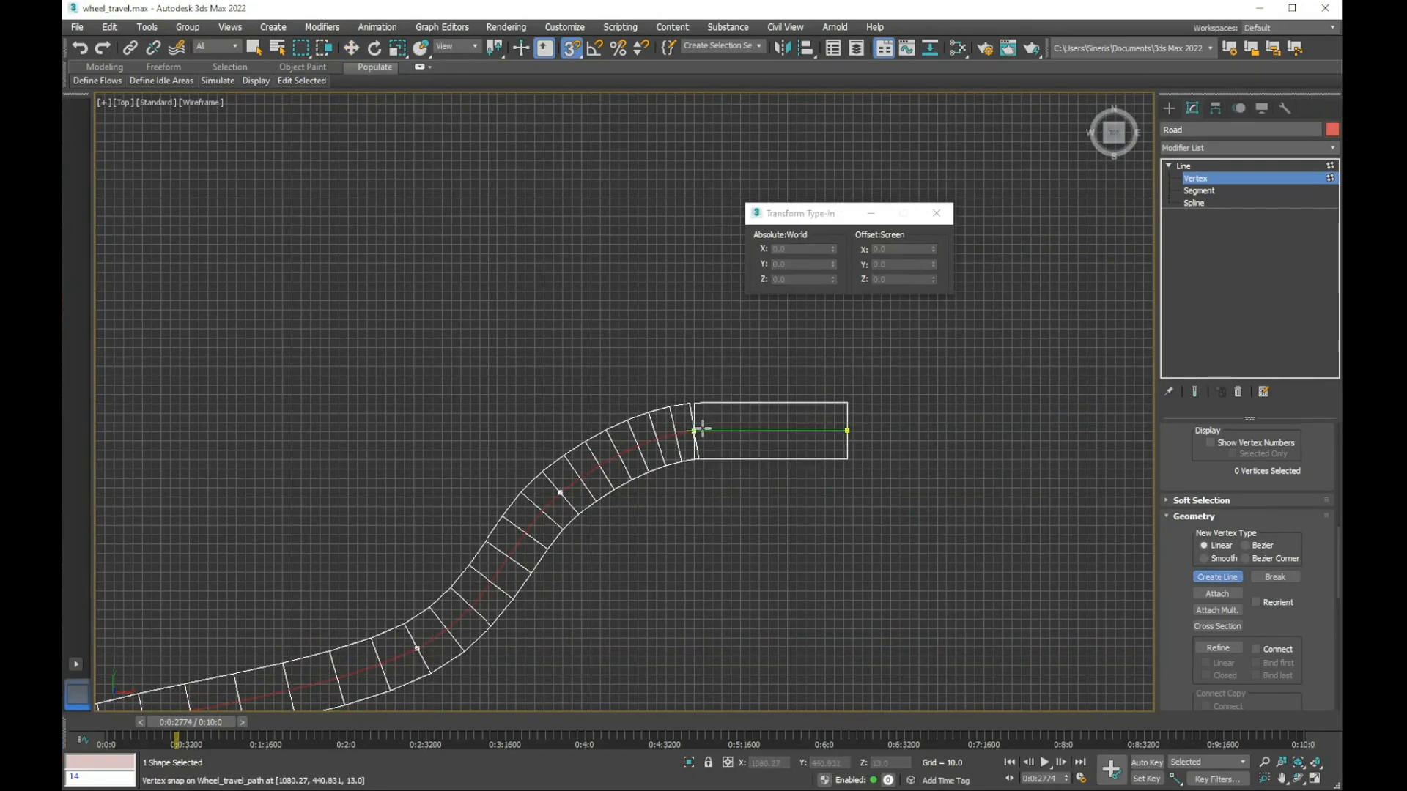
left_click(700, 429)
left_click(691, 421)
key("w")
Leave vertex editing and examine the extended Road in the Perspective and Front views for unevenness near the joints
scroll(645, 540, "down", 4)
middle_click_drag(645, 541, 860, 414)
left_click(1208, 183)
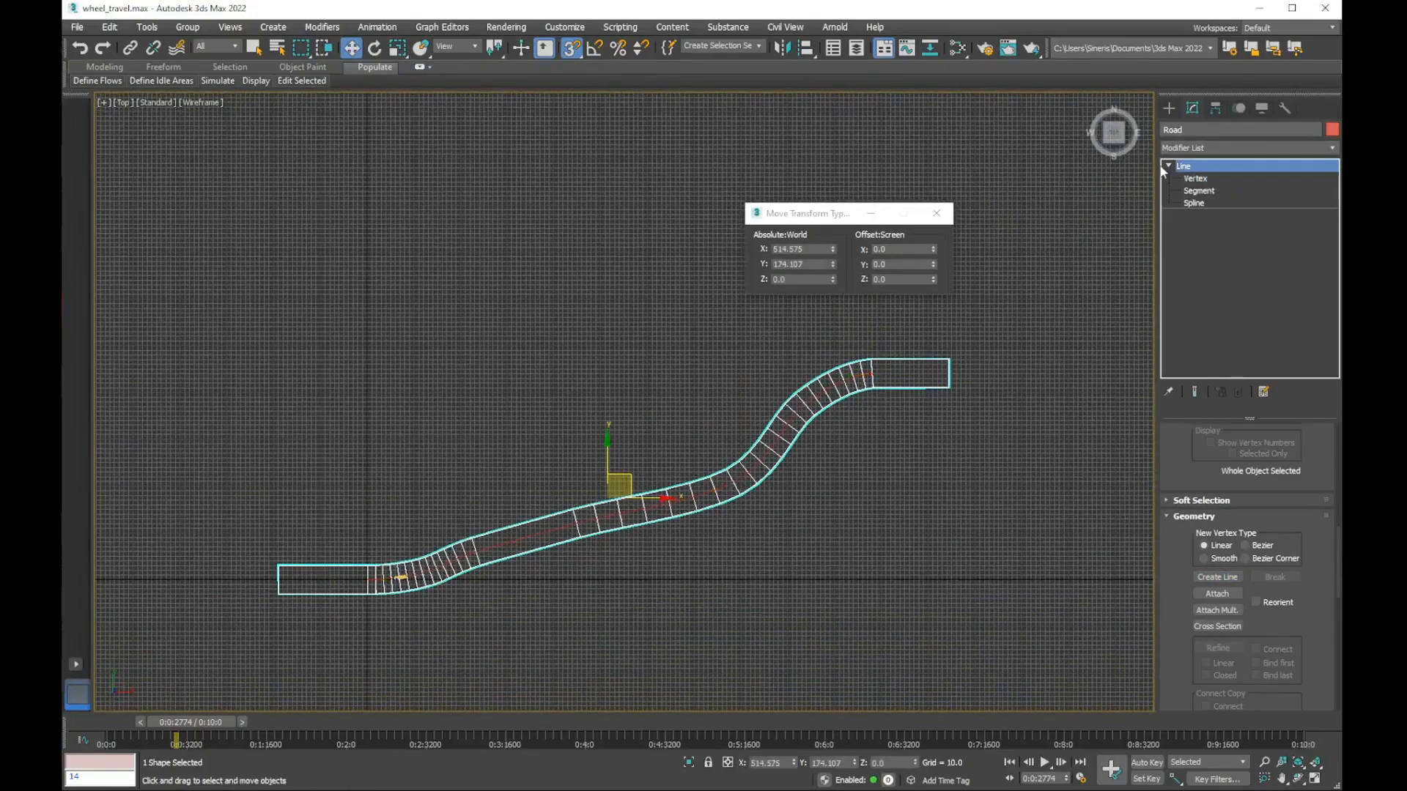
left_click(1167, 165)
key("p")
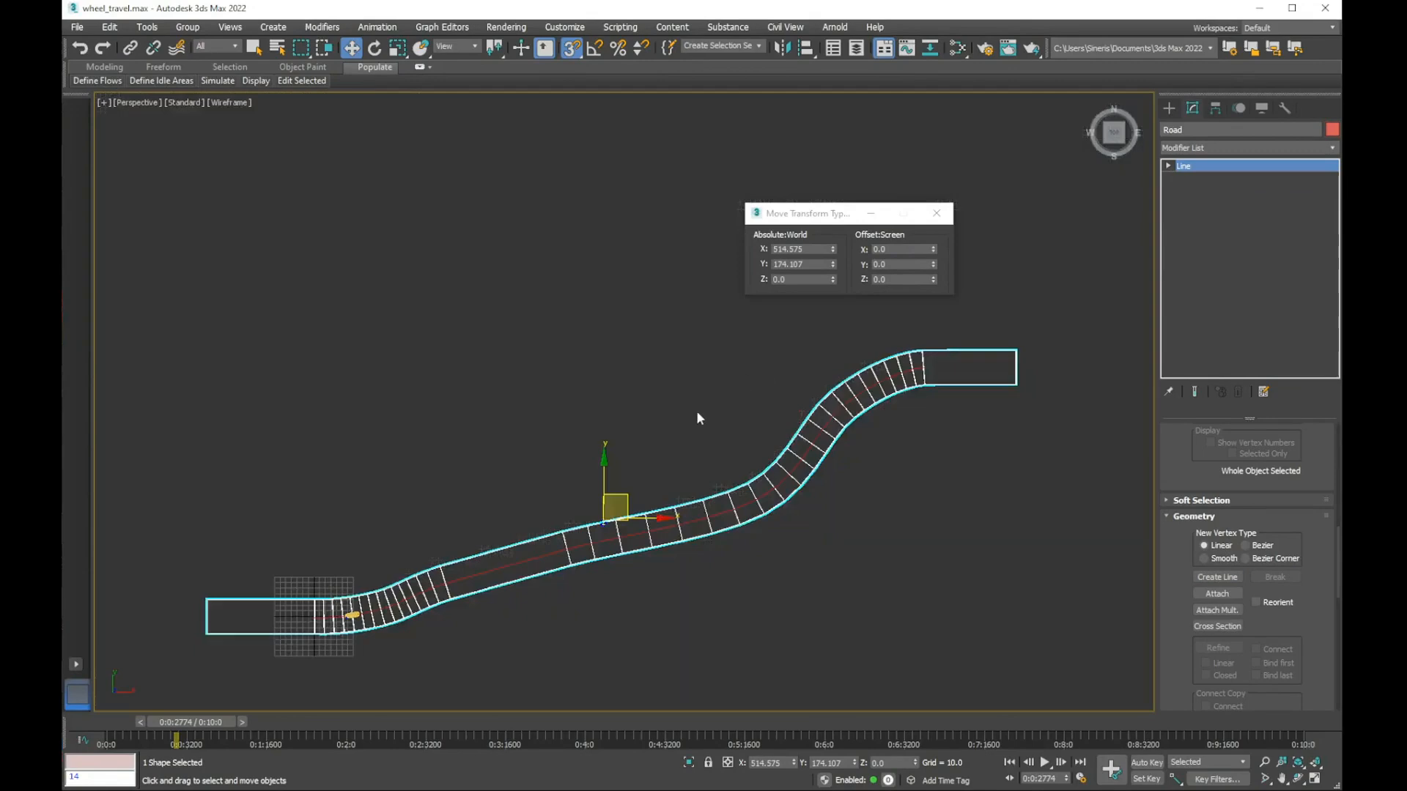
middle_click_drag(493, 572, 420, 478, "alt")
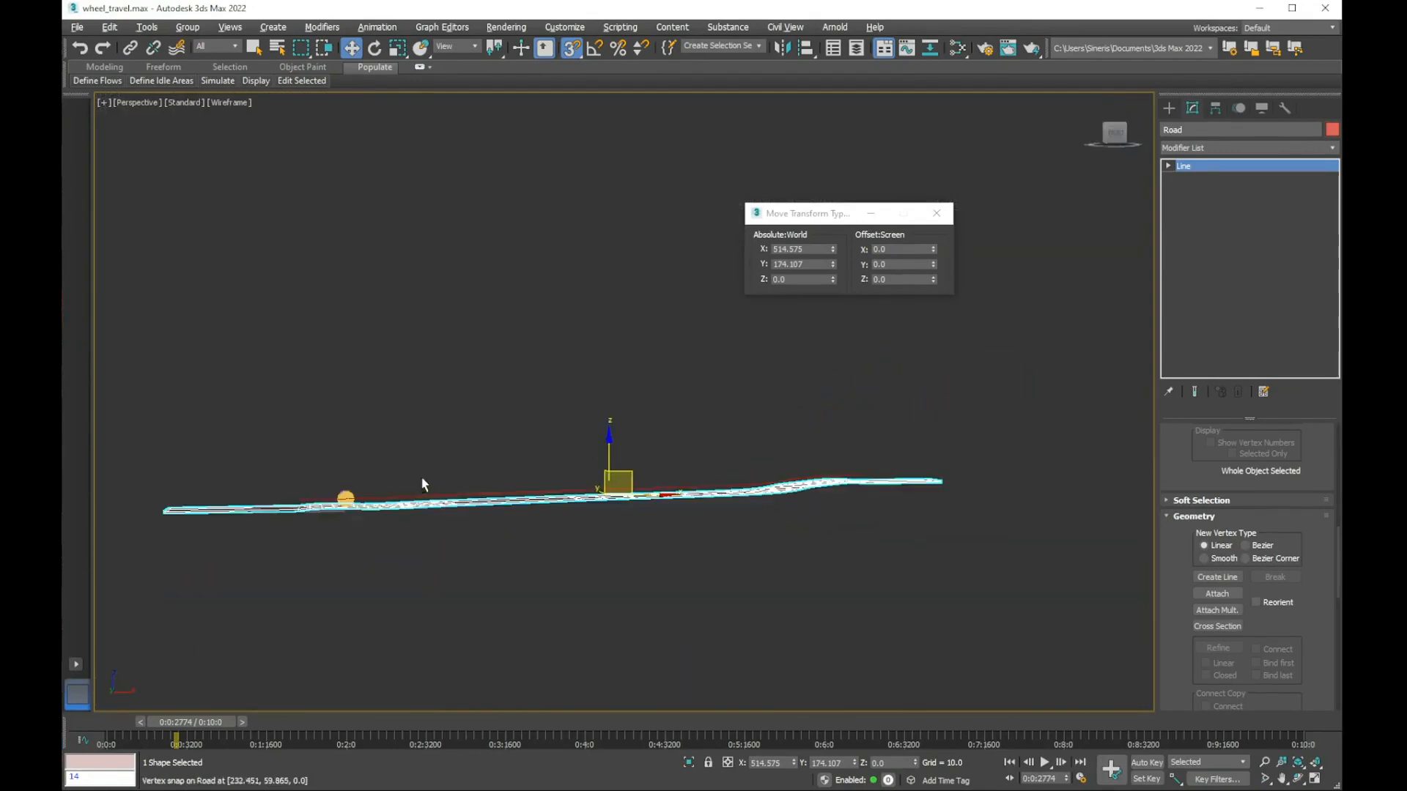
key("f")
key("z")
scroll(554, 484, "down", 2)
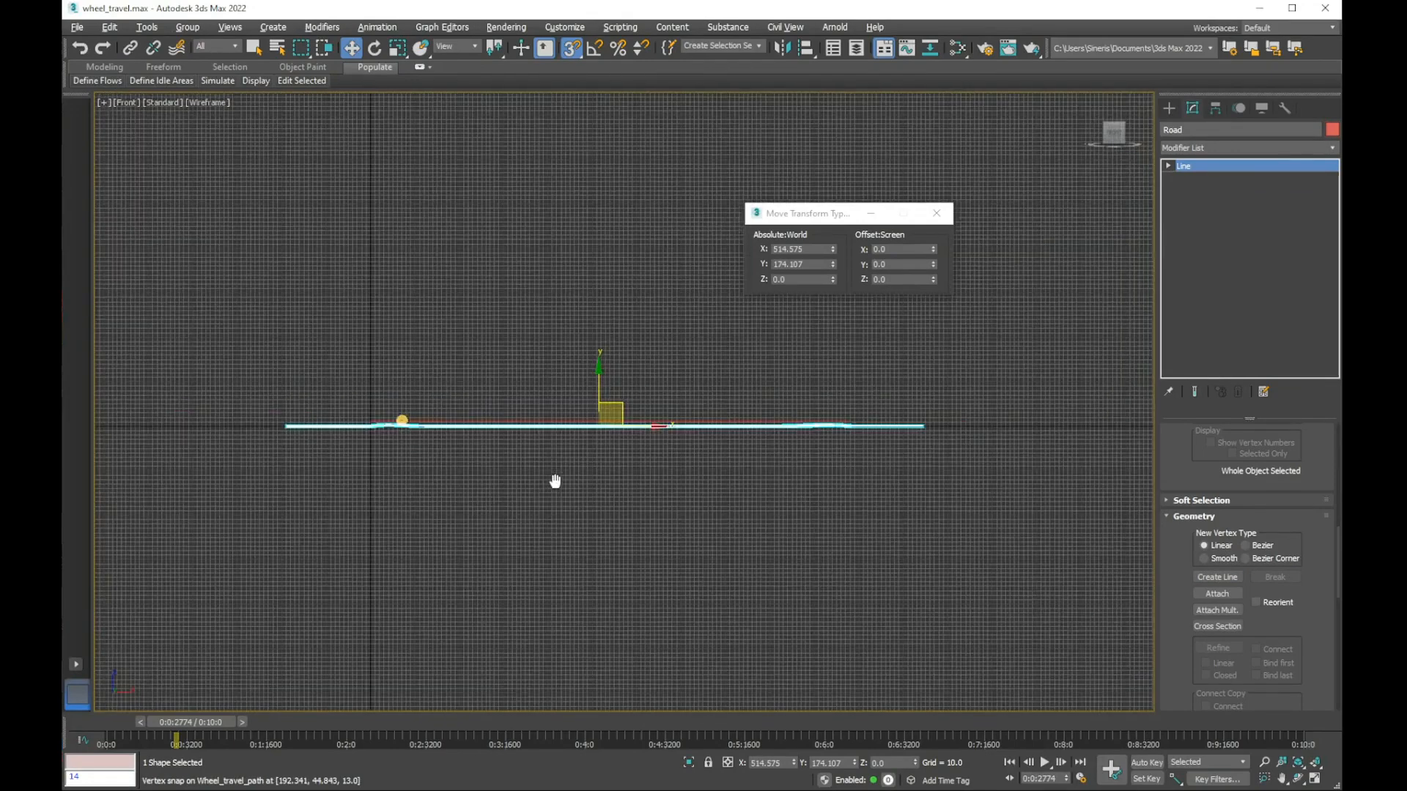
scroll(847, 438, "up", 5)
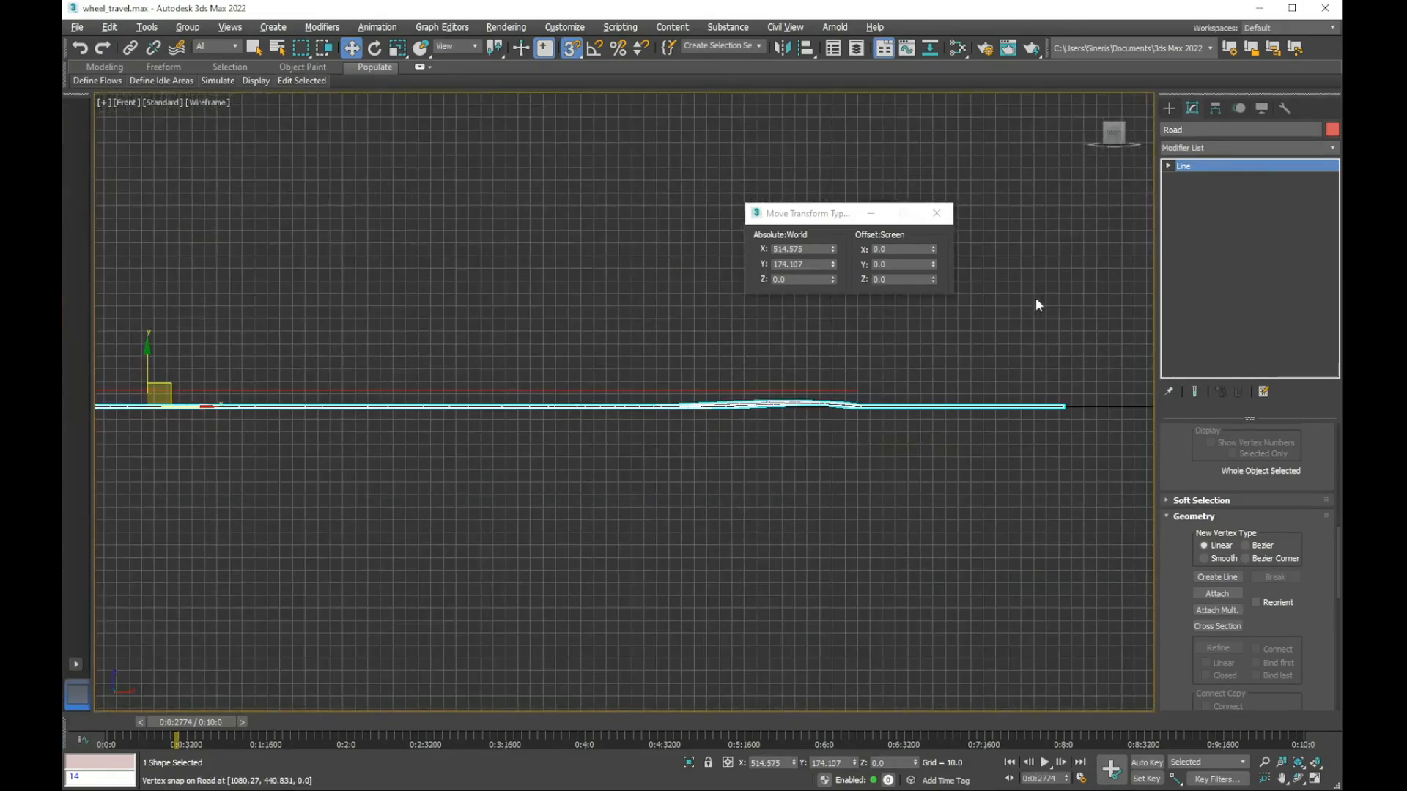
Return to vertex editing and convert the welded vertex at the Road's far-end joint to Smooth
left_click(1172, 178)
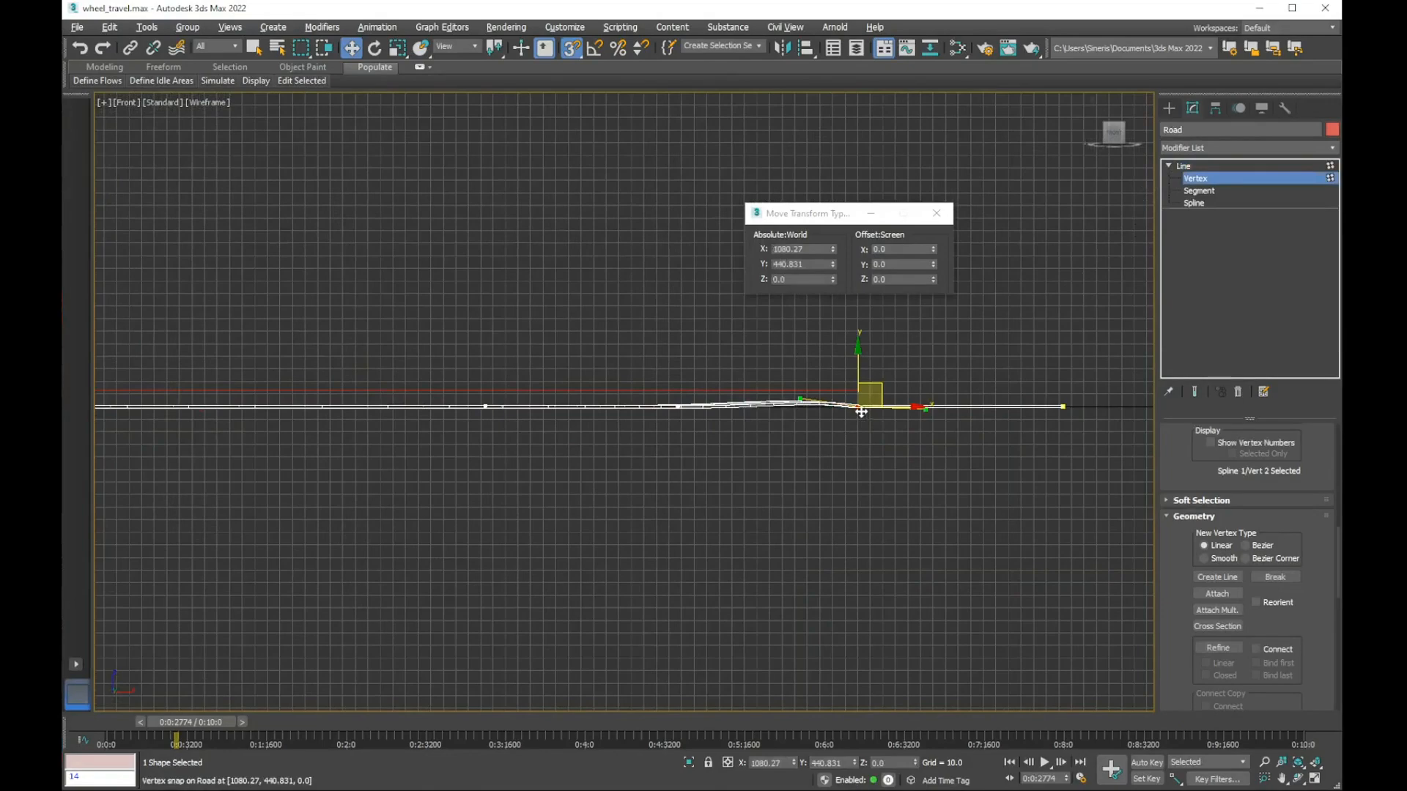
left_click(857, 406)
right_click(857, 406)
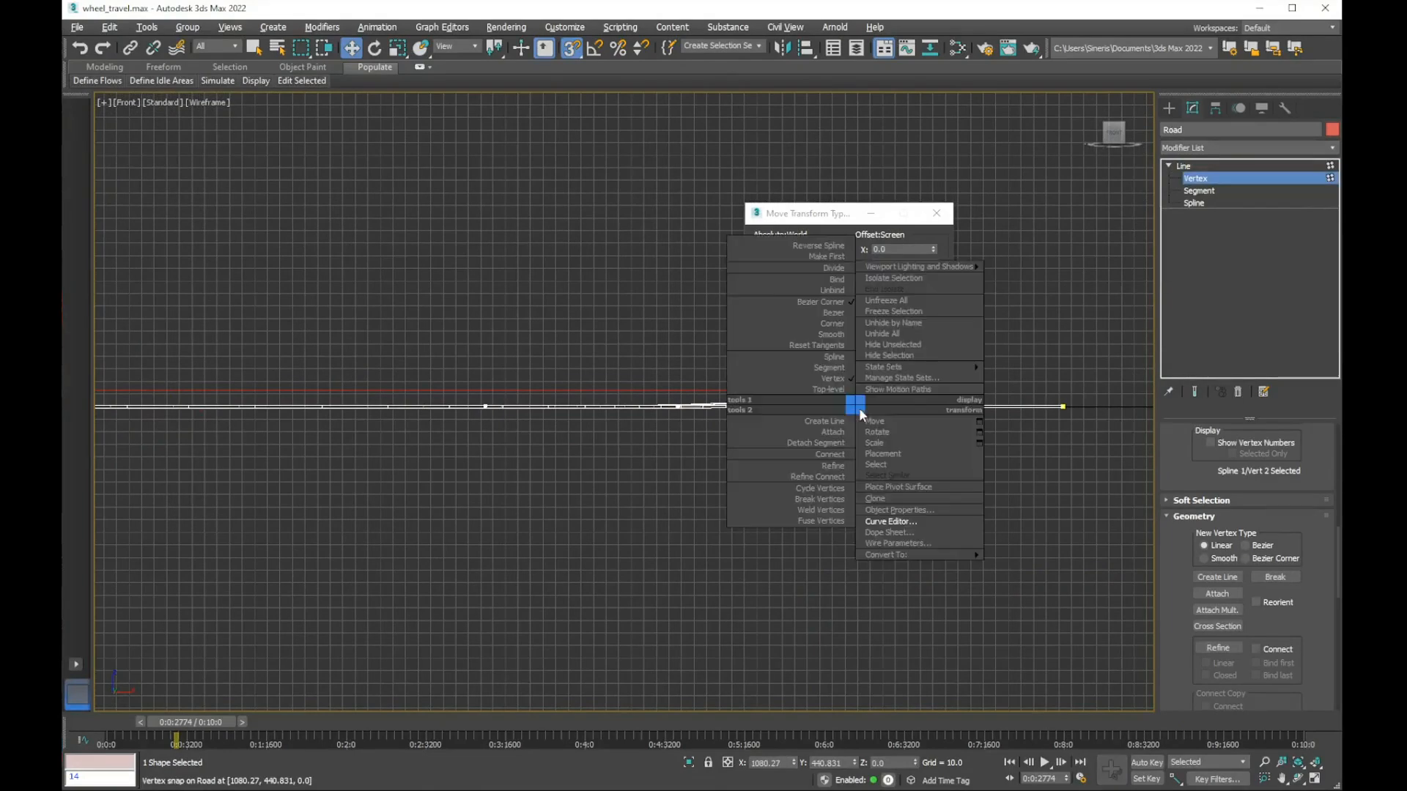
left_click(832, 334)
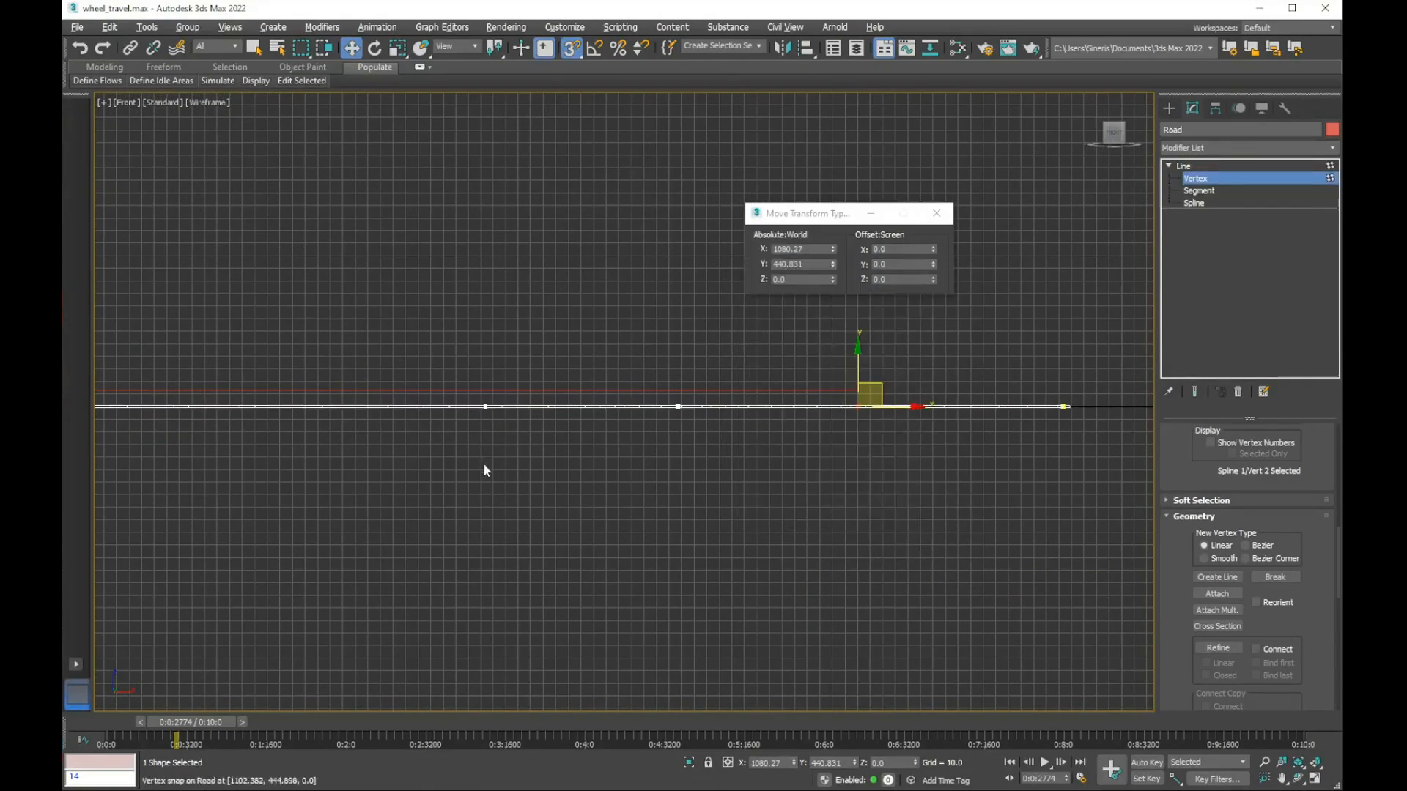
Convert the welded vertex at the Road's start joint, near the wheel, to Smooth
scroll(484, 465, "down", 3)
middle_click_drag(481, 466, 747, 460)
middle_click_drag(345, 499, 507, 509)
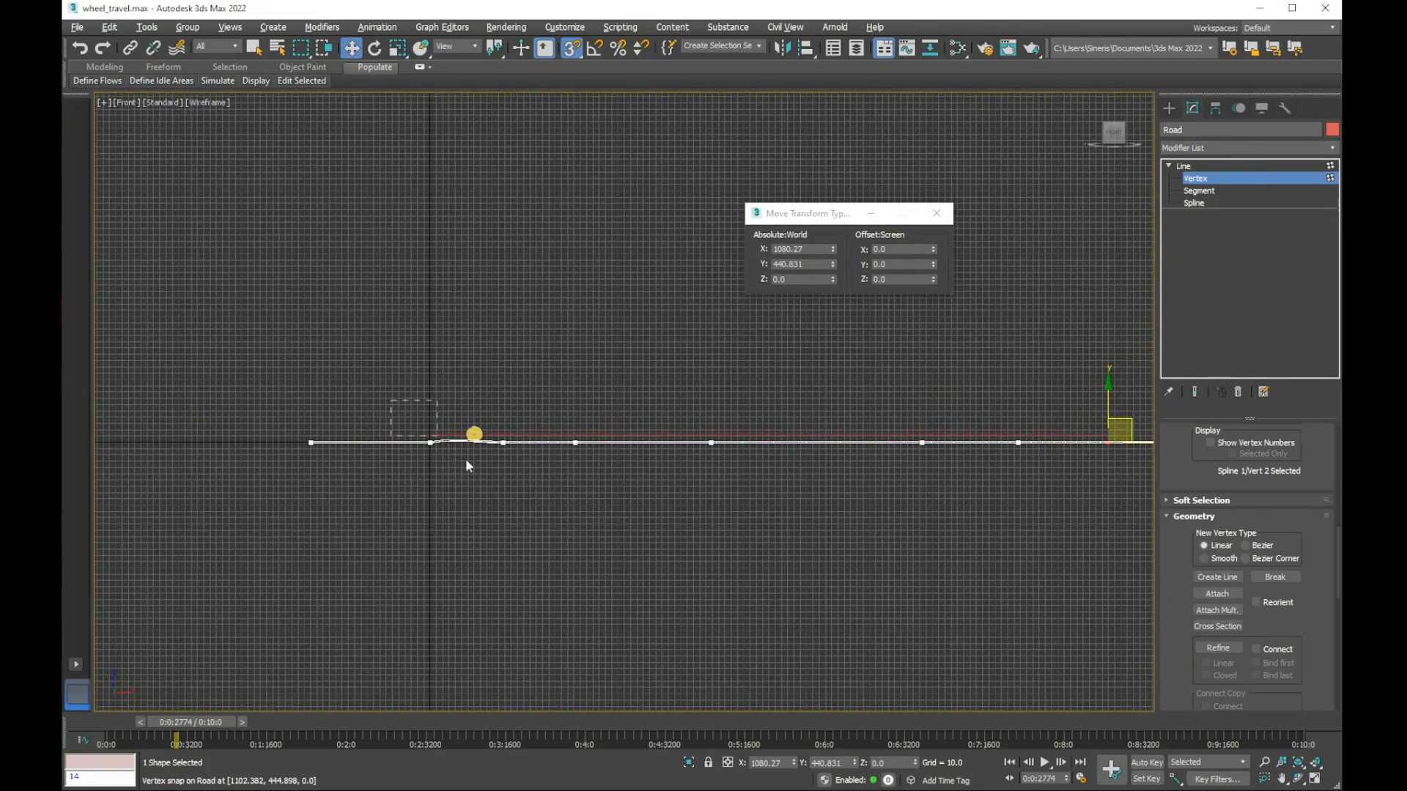
left_click(430, 442)
right_click(430, 436)
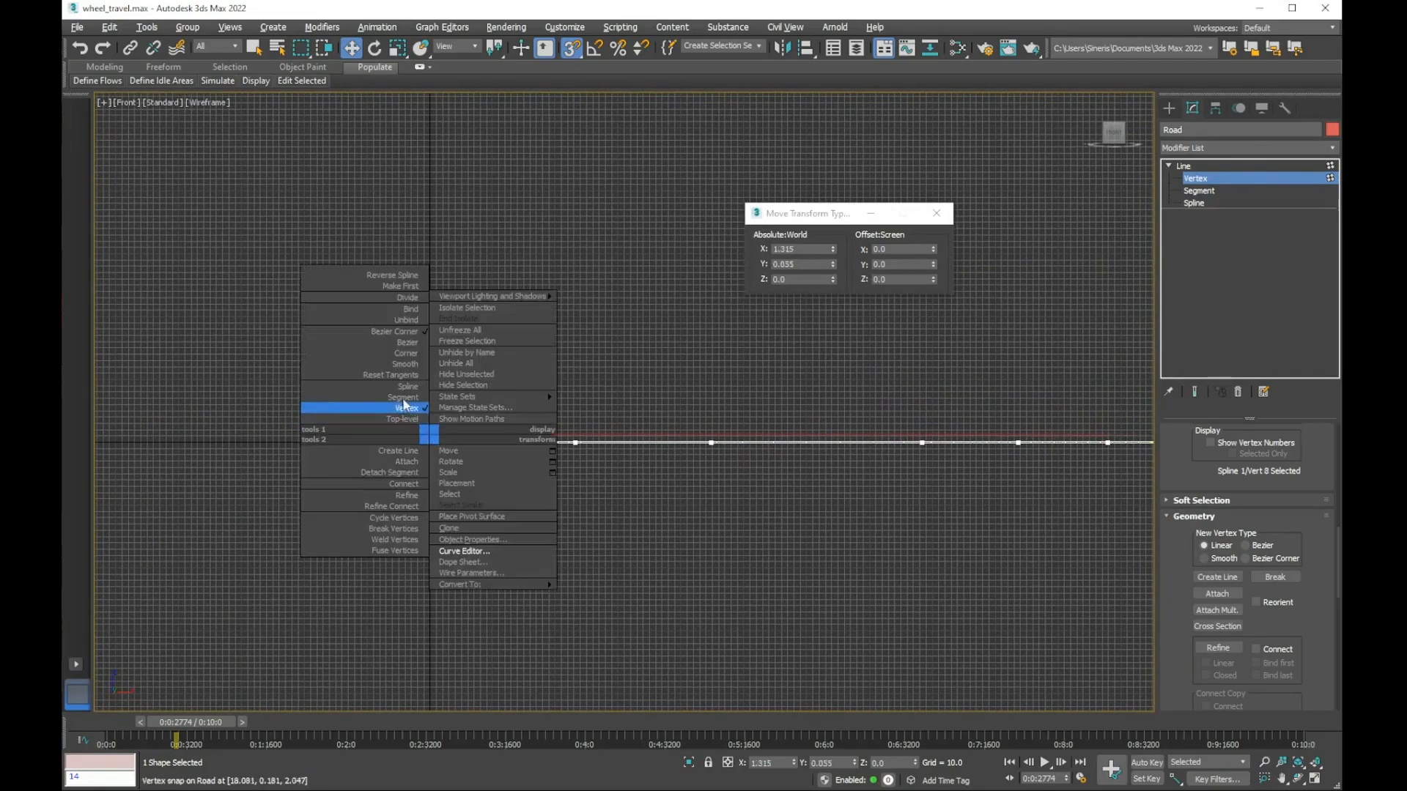
left_click(401, 365)
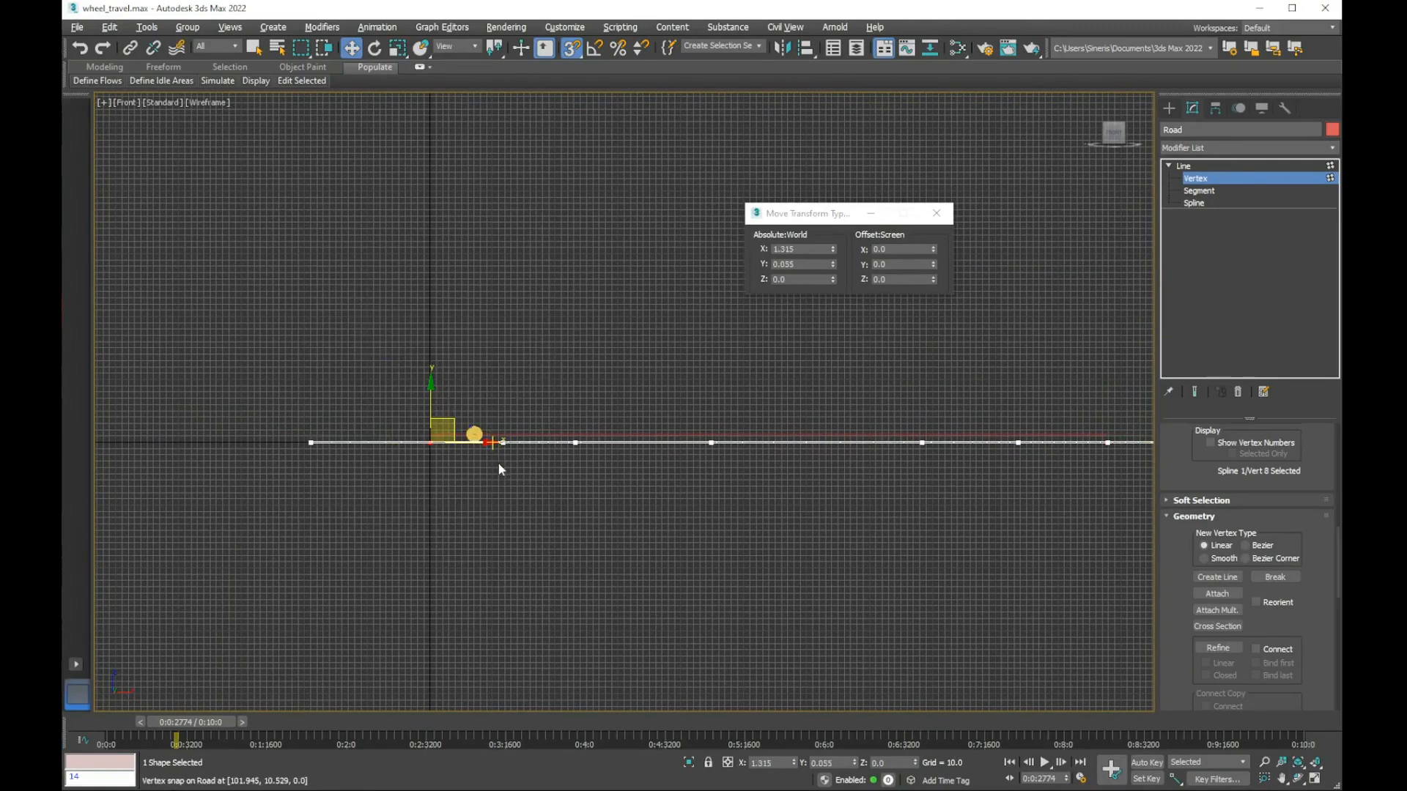
Switch to the Perspective view and inspect the full length of the Road
key("p")
middle_click_drag(340, 521, 340, 564, "alt")
middle_click_drag(877, 380, 796, 480)
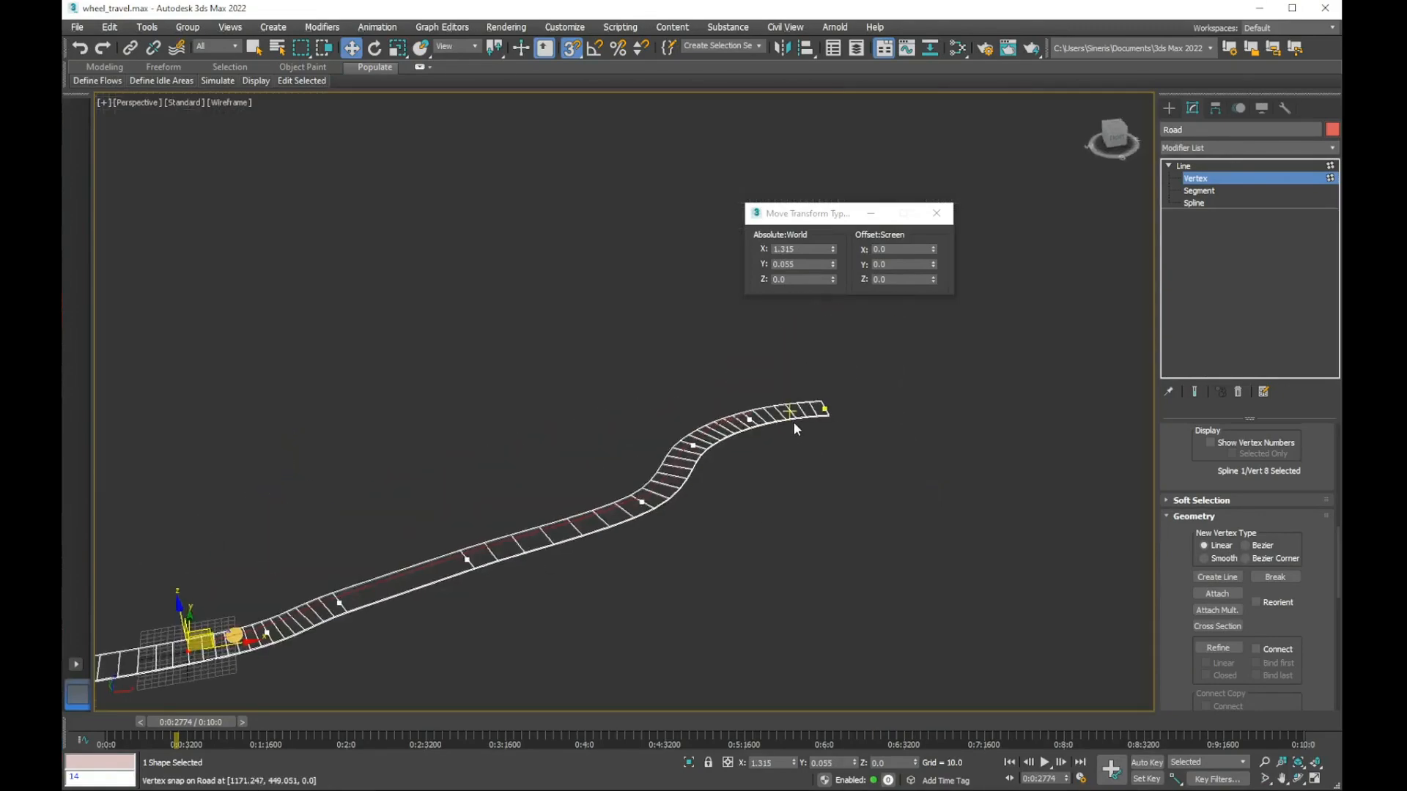
Leave vertex editing on the Road, switch the Perspective view to Default Shading and deselect everything
scroll(794, 422, "up", 3)
scroll(794, 423, "down", 3)
middle_click_drag(794, 423, 820, 409)
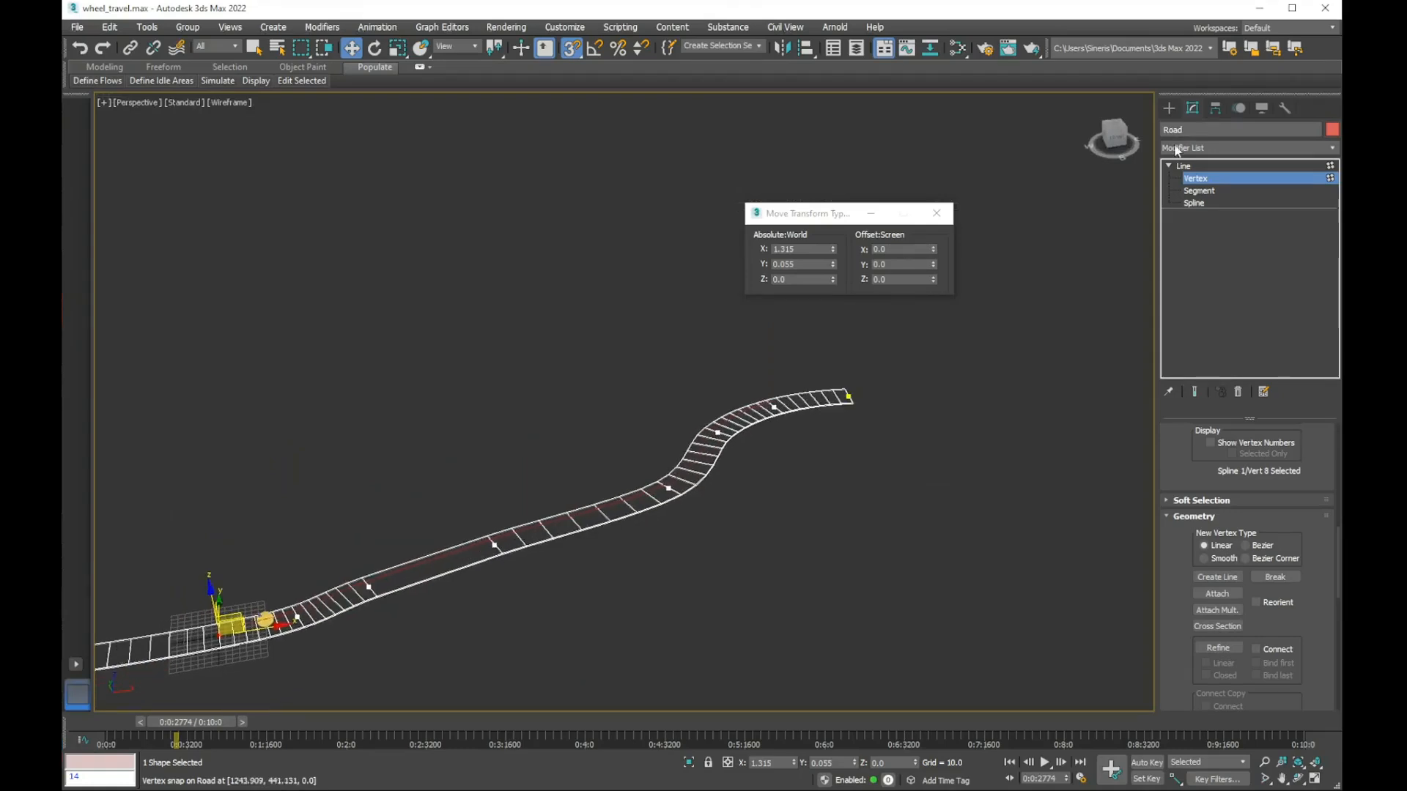
left_click(1193, 179)
key("F3")
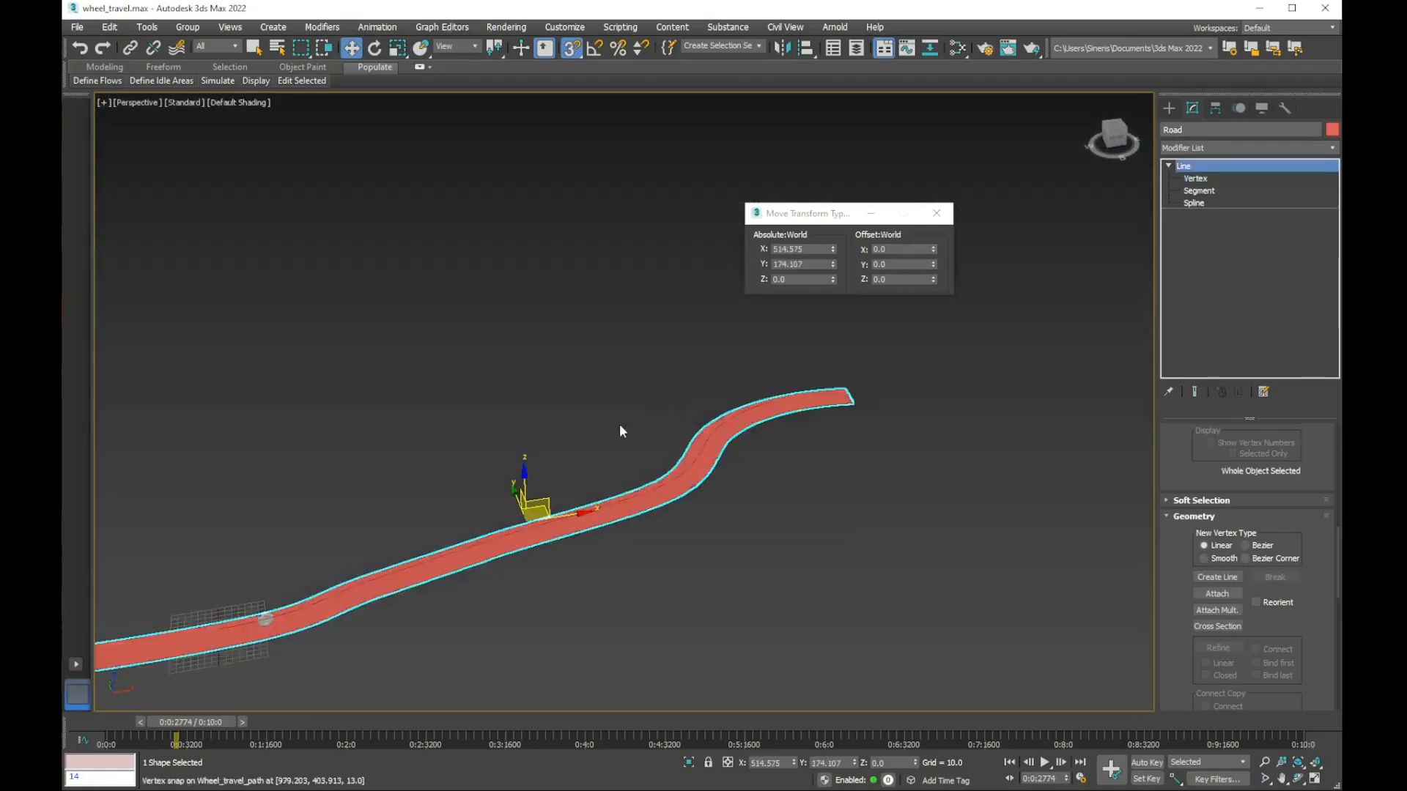
middle_click_drag(619, 424, 659, 455)
left_click(660, 455)
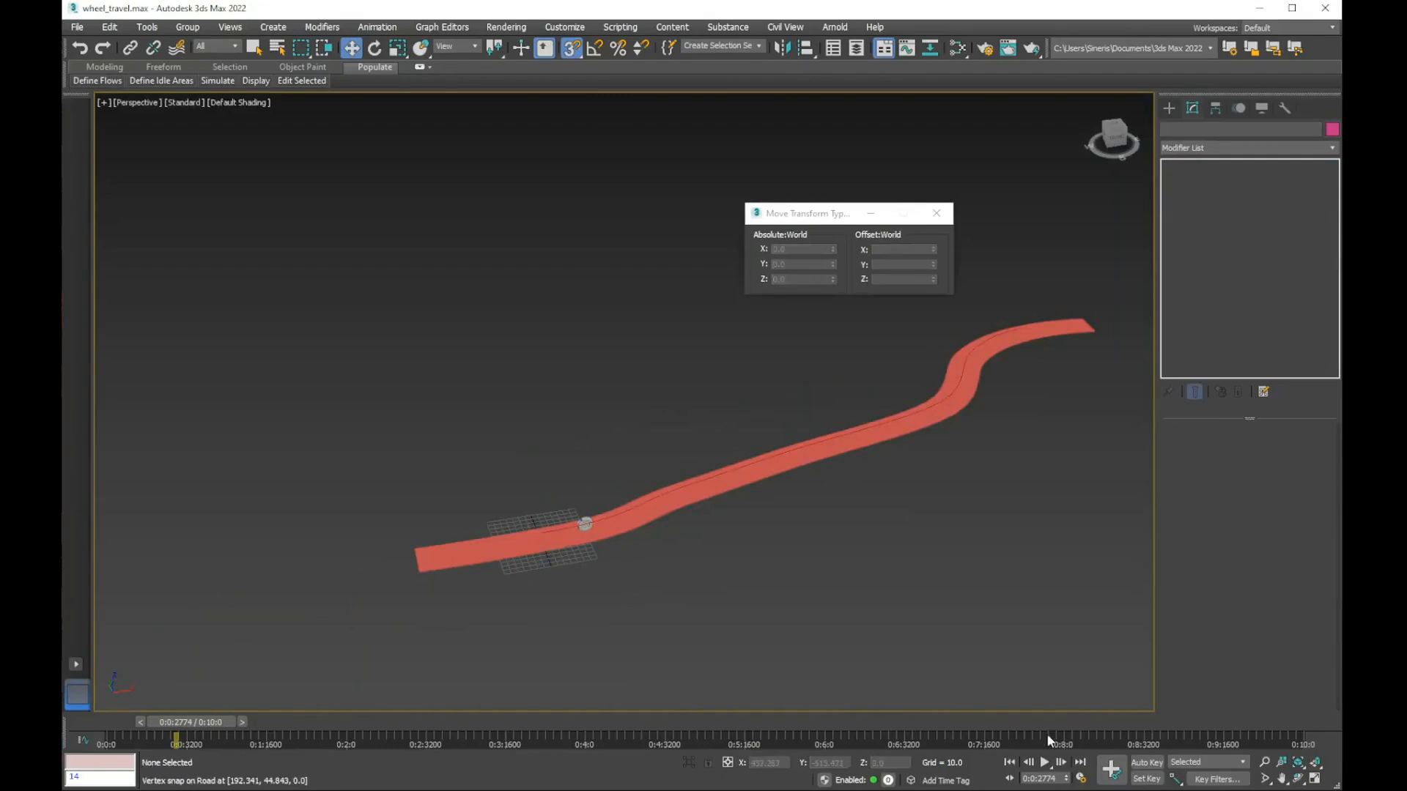
Play the animation from the first frame, follow the wheel along the whole Road, and return to the first frame
left_click(1009, 763)
scroll(526, 565, "up", 5)
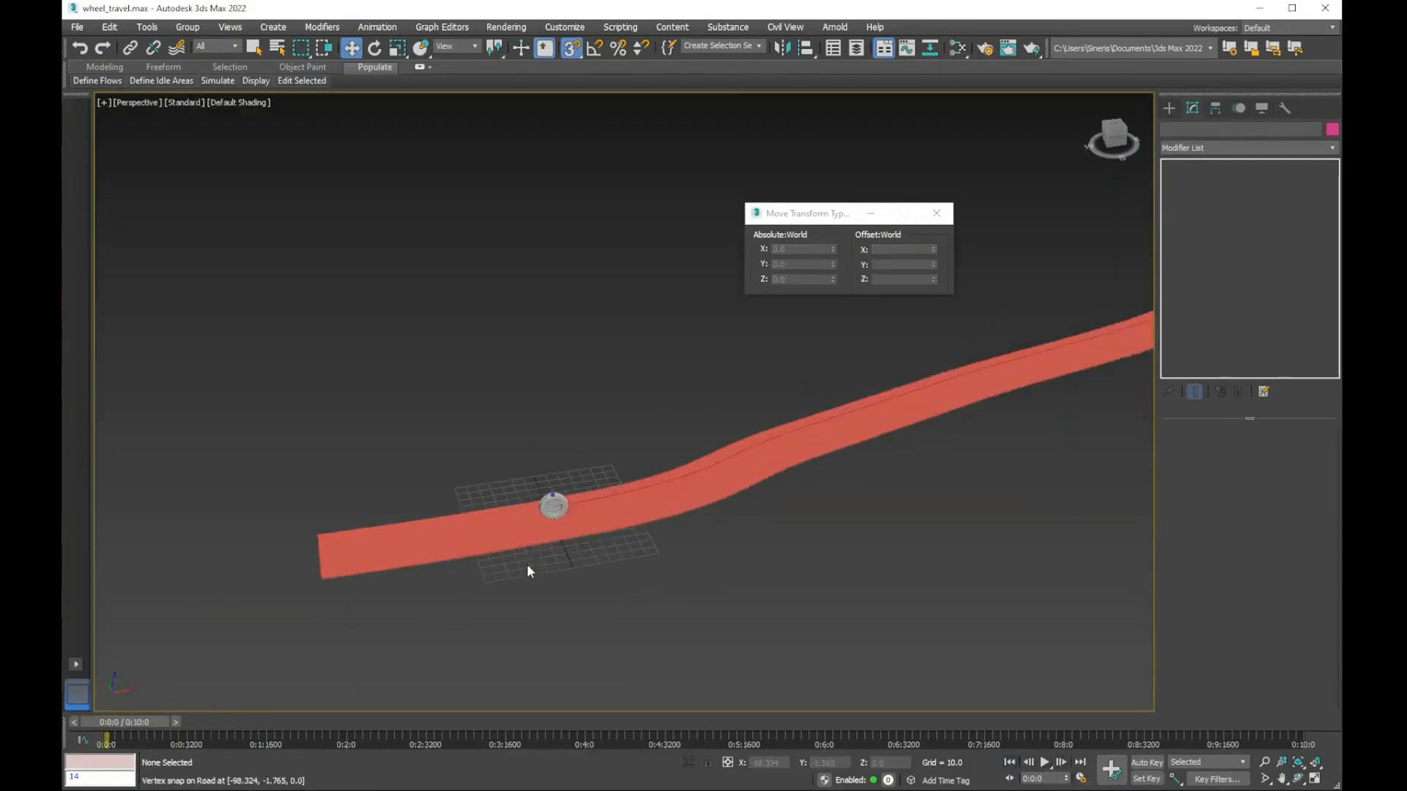
middle_click_drag(861, 595, 673, 616)
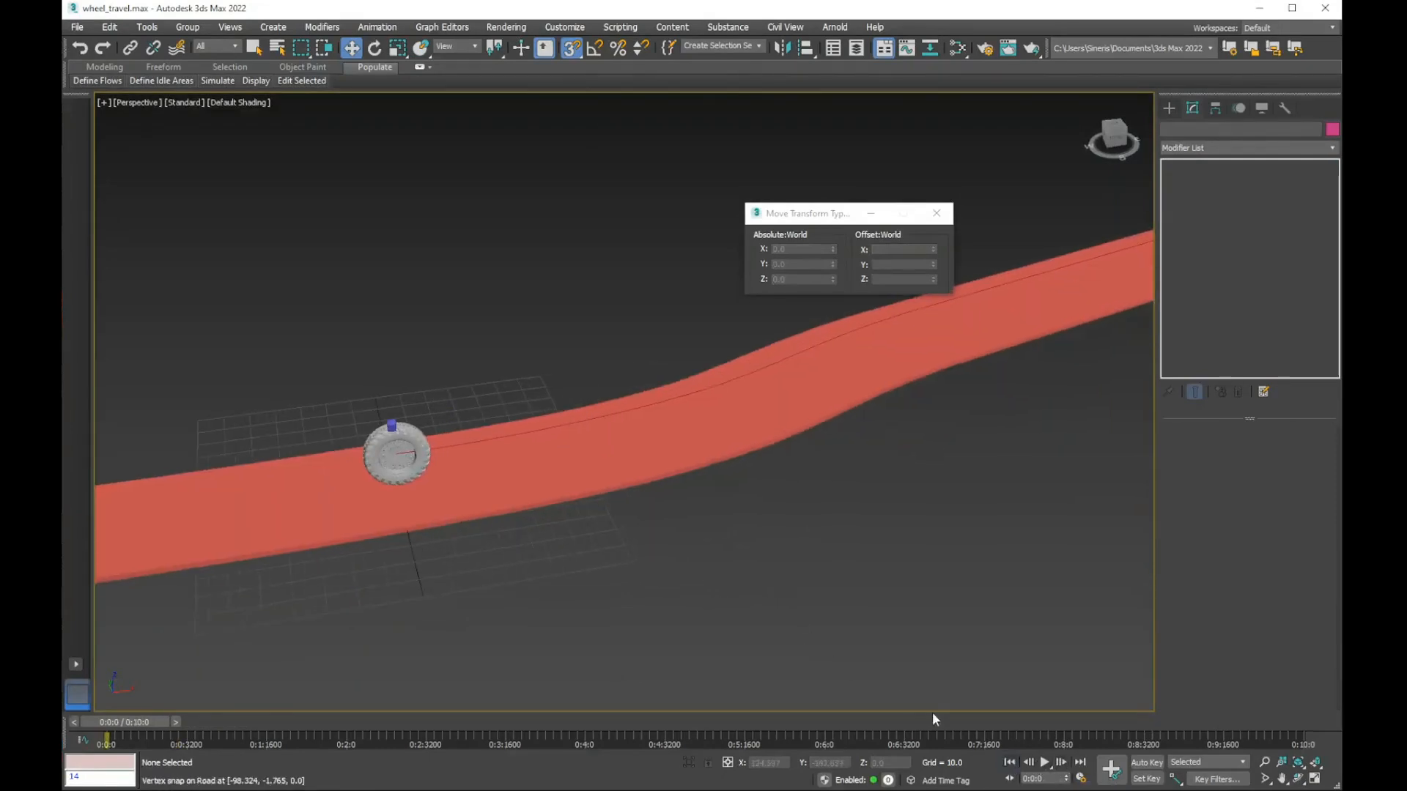
left_click(1045, 763)
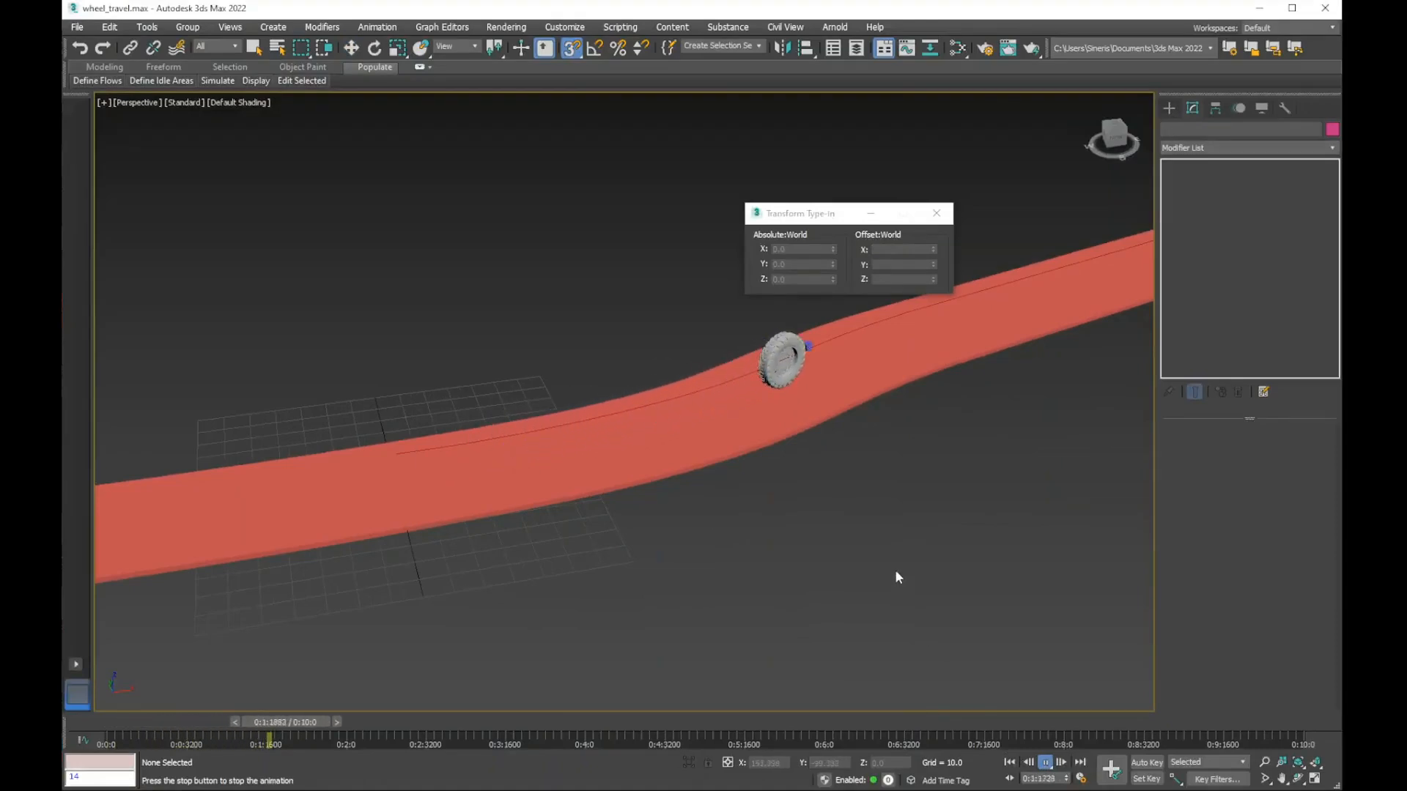
middle_click_drag(905, 556, 816, 595)
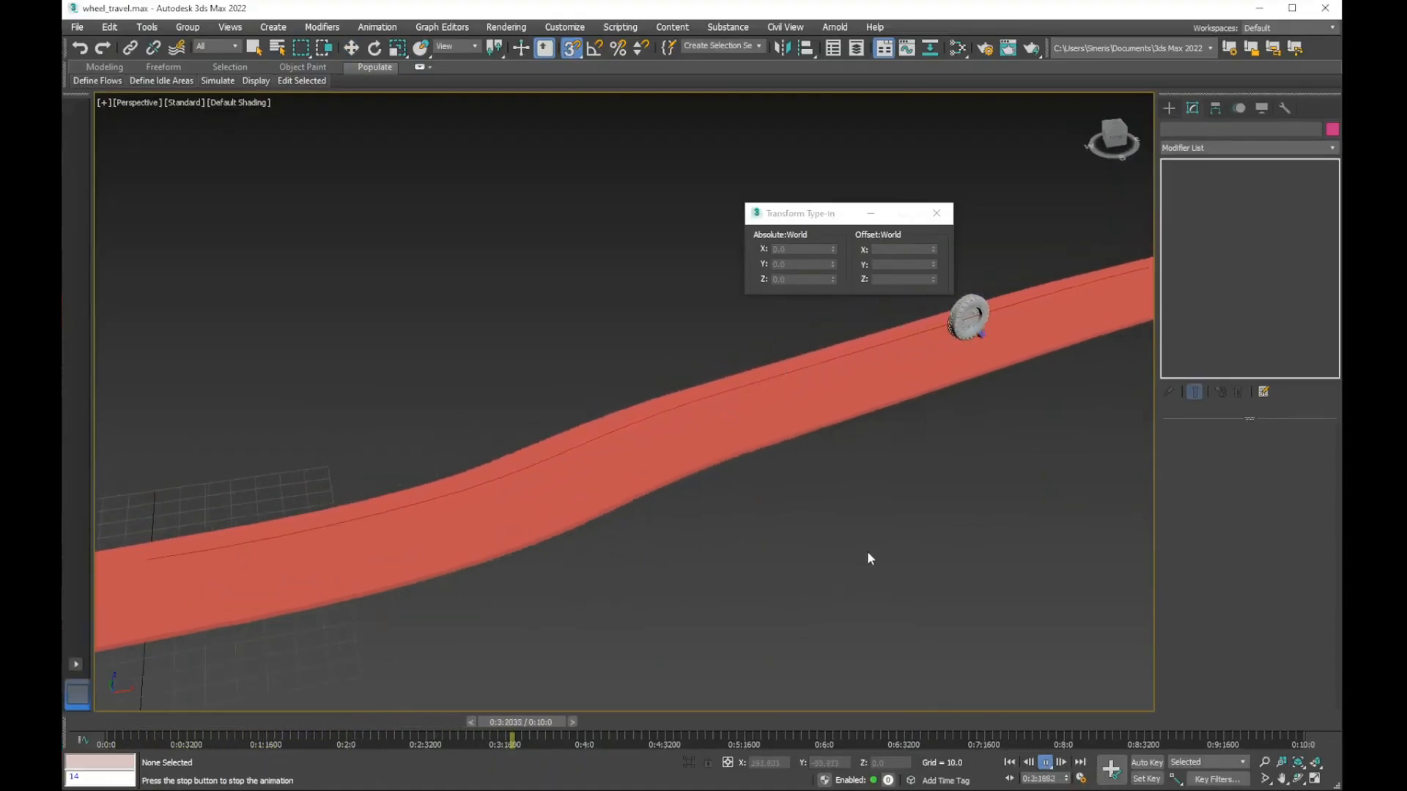
middle_click_drag(854, 550, 650, 609)
middle_click_drag(828, 529, 660, 600)
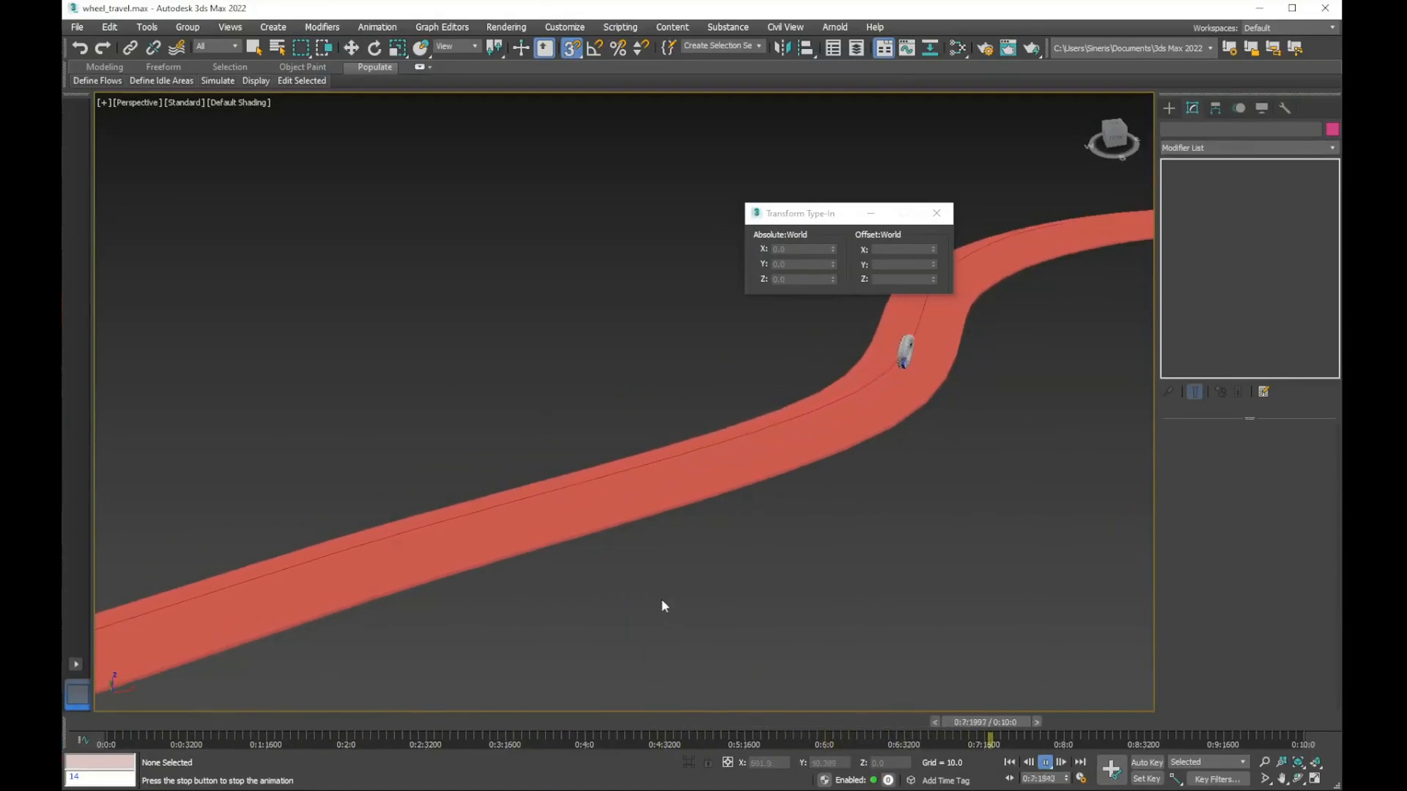
middle_click_drag(933, 490, 799, 568)
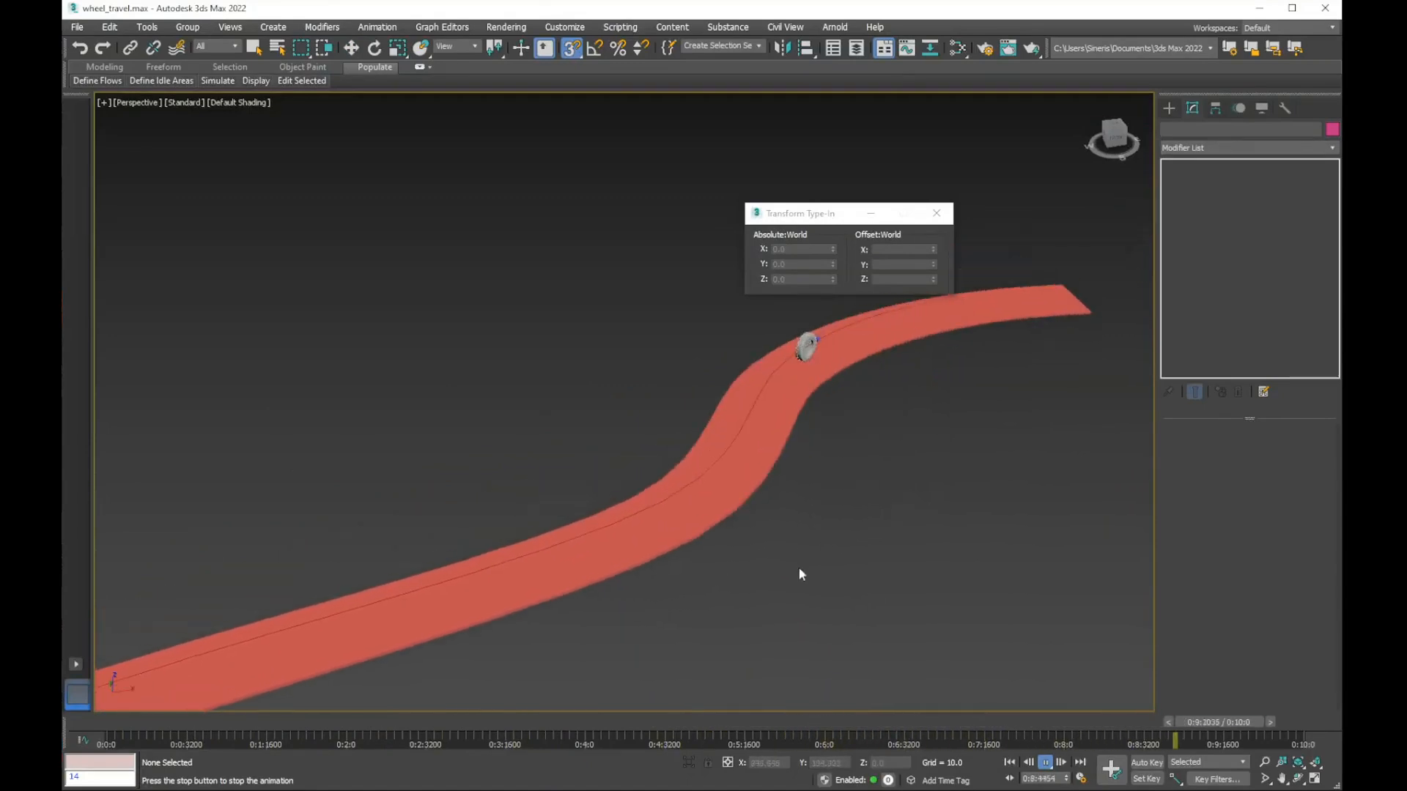
left_click(1044, 762)
left_click(1009, 762)
Remove the small blue box marker from the top of the wheel and turn off 3D snapping
scroll(667, 573, "down", 4)
middle_click_drag(668, 573, 1090, 351)
middle_click_drag(341, 597, 462, 558)
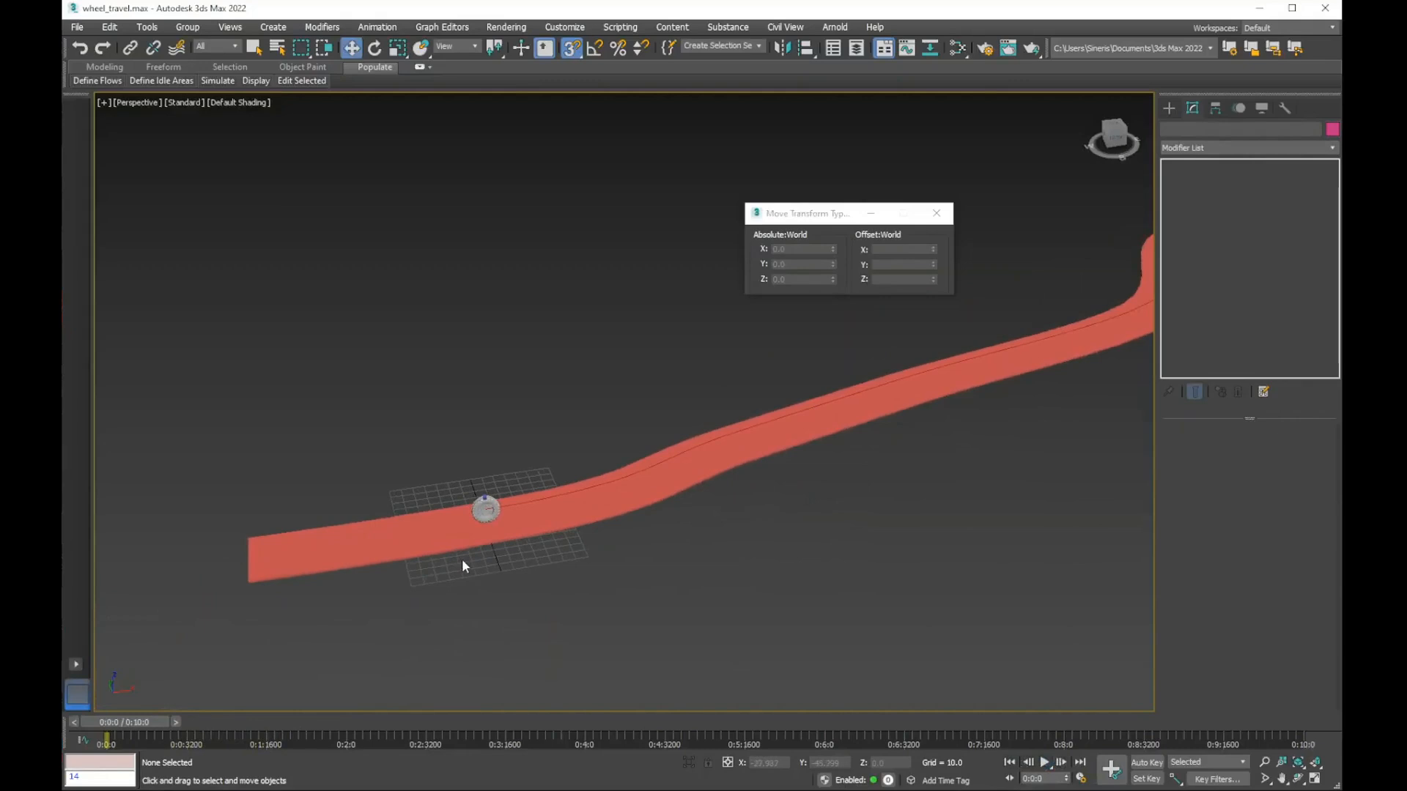
scroll(485, 501, "up", 2)
scroll(484, 498, "up", 2)
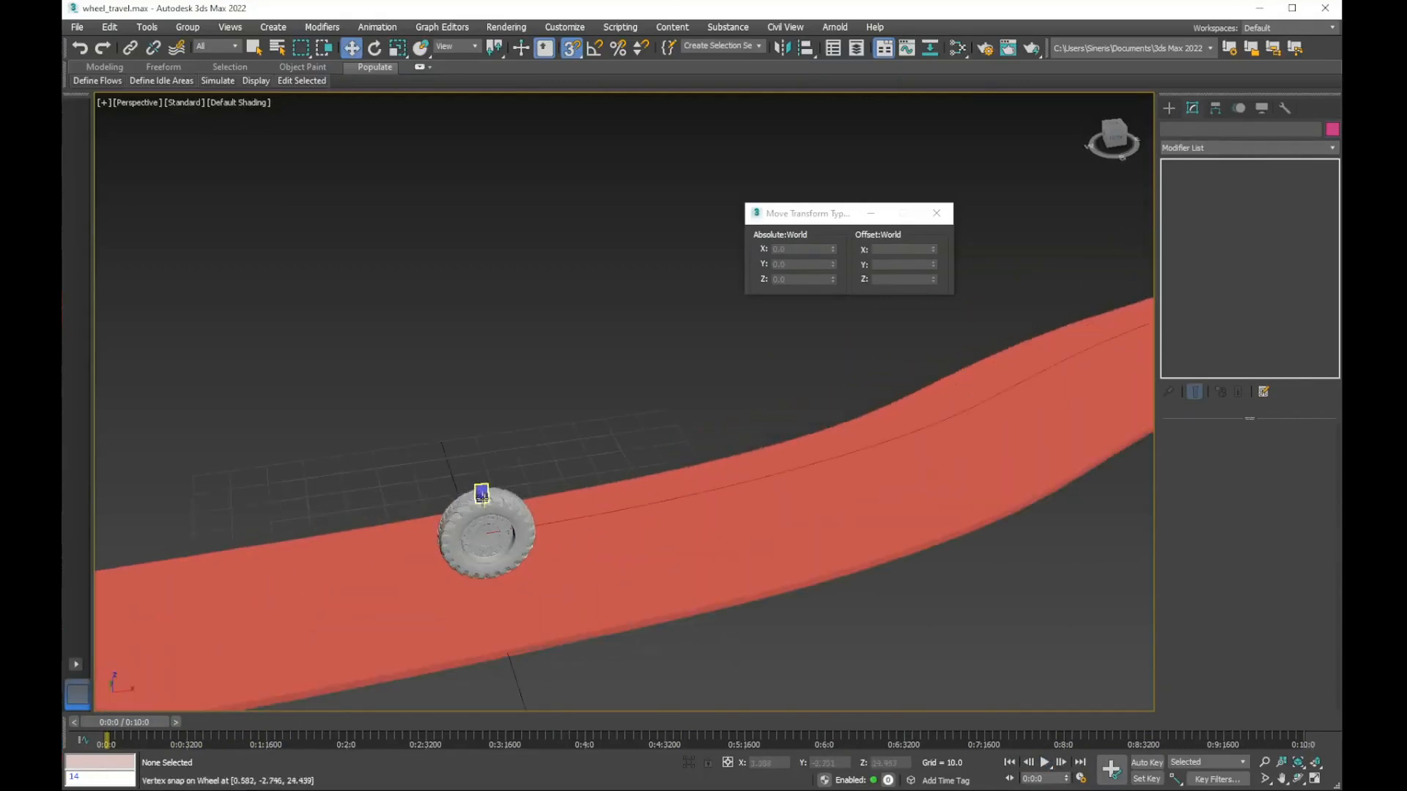
left_click(482, 493)
left_click(544, 125)
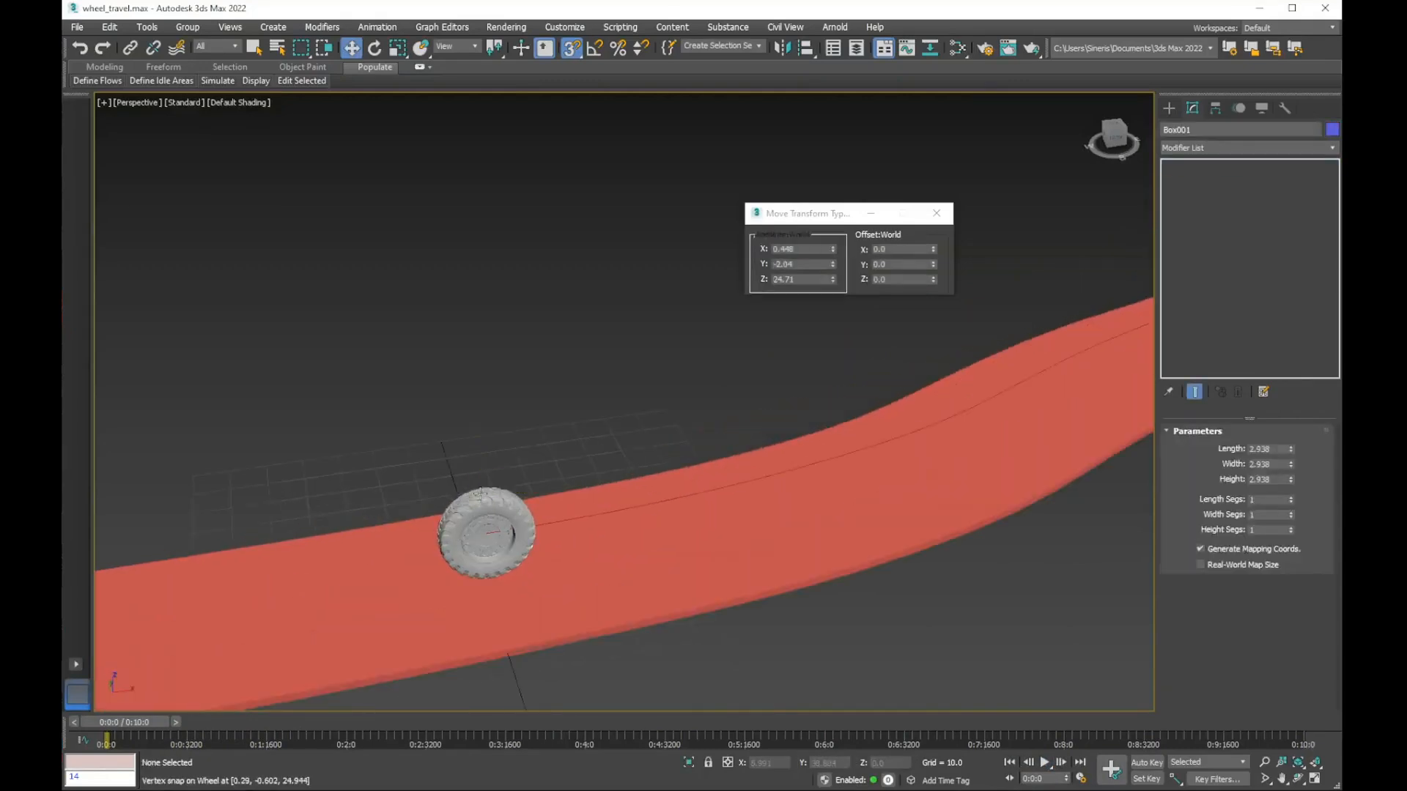
left_click(571, 51)
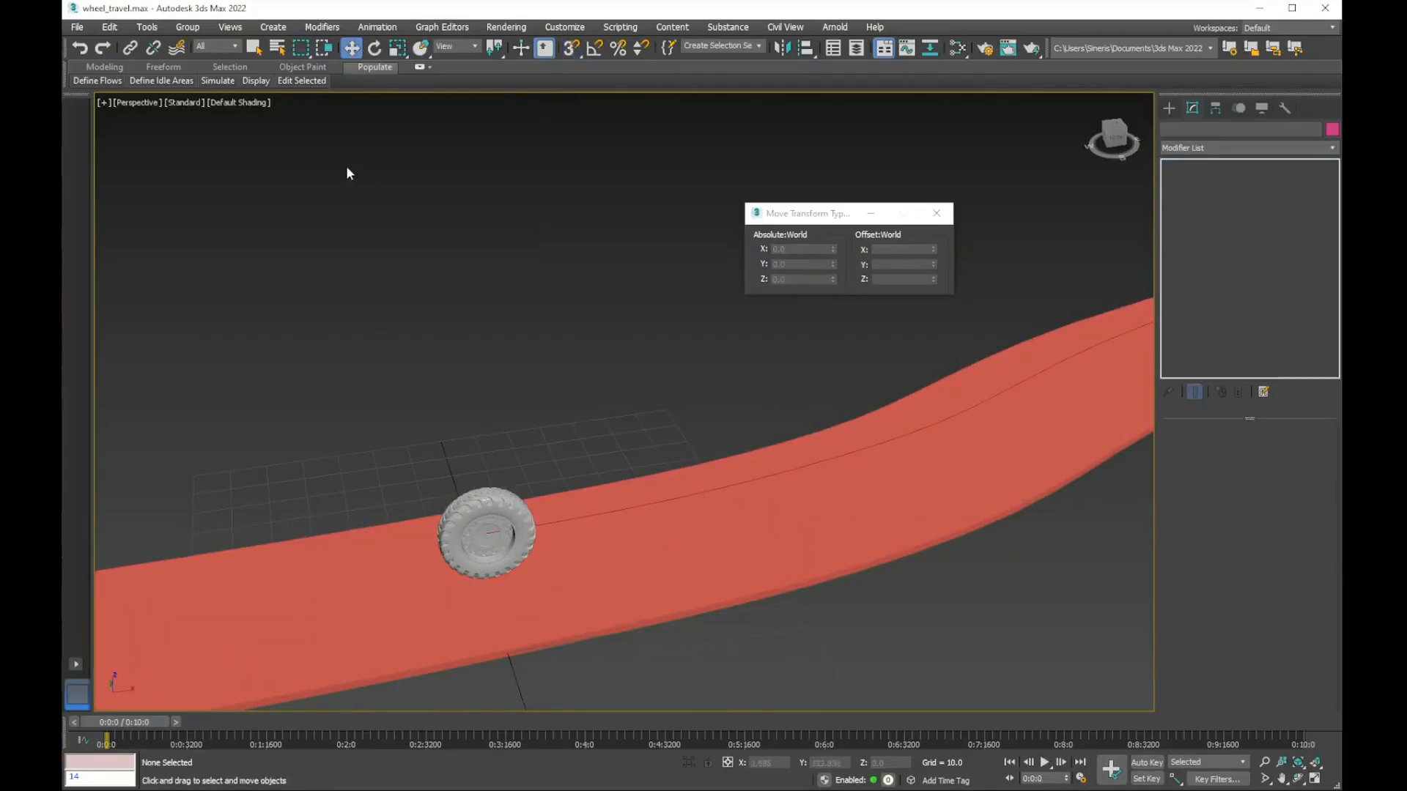